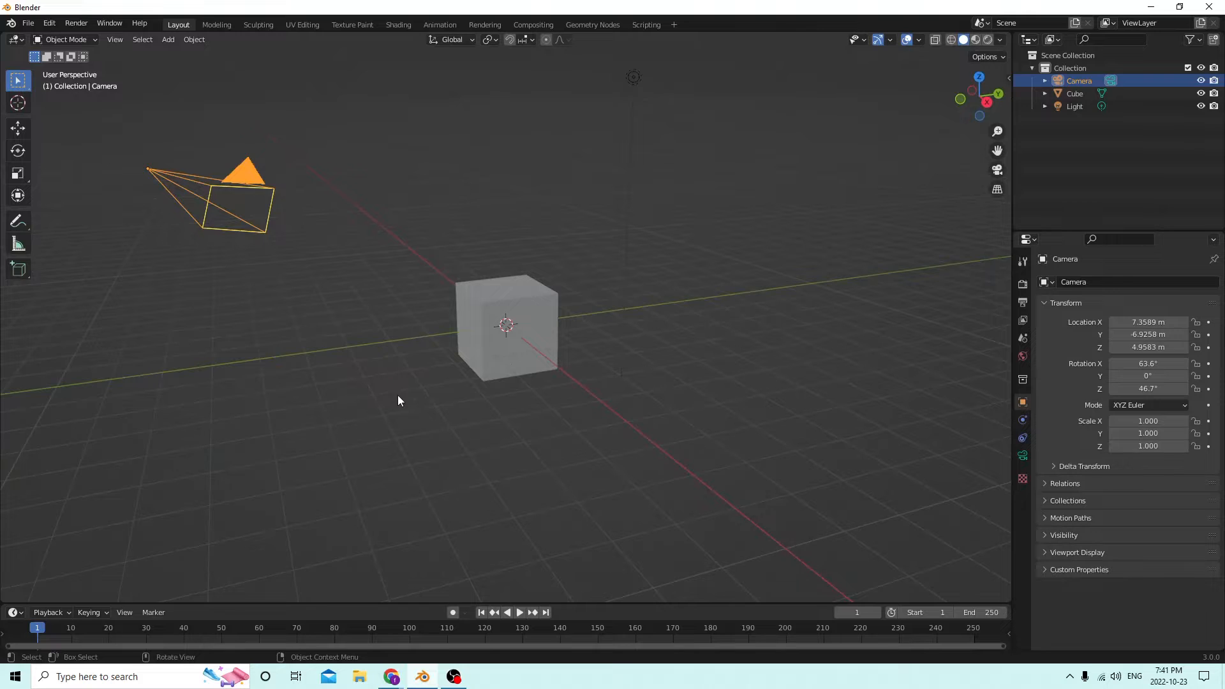
- Delete the camera and the light so only the default cube is left in the scene
key(Delete)
click(634, 100)
middle_drag(634, 112, 657, 228)
key(Delete)
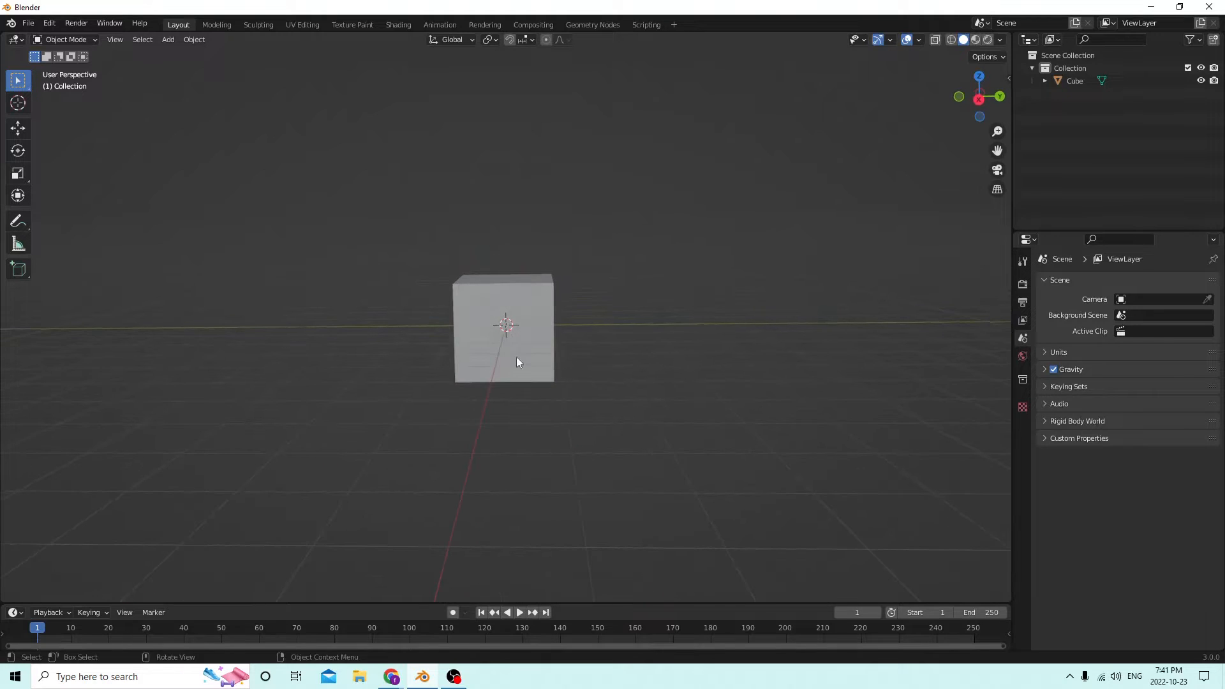
- In Edit Mode, bevel all of the cube's edges by about 0.59 m with 4 segments
click(495, 332)
key(Tab)
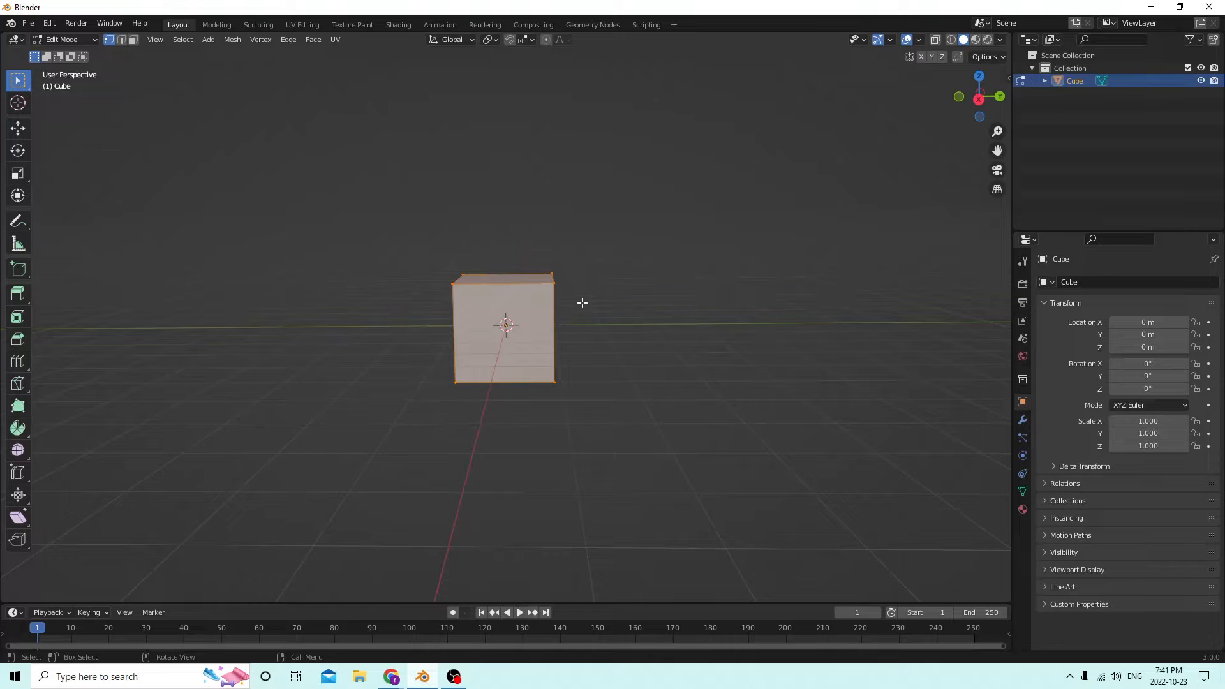
middle_drag(272, 104, 369, 120)
key(ctrl+b)
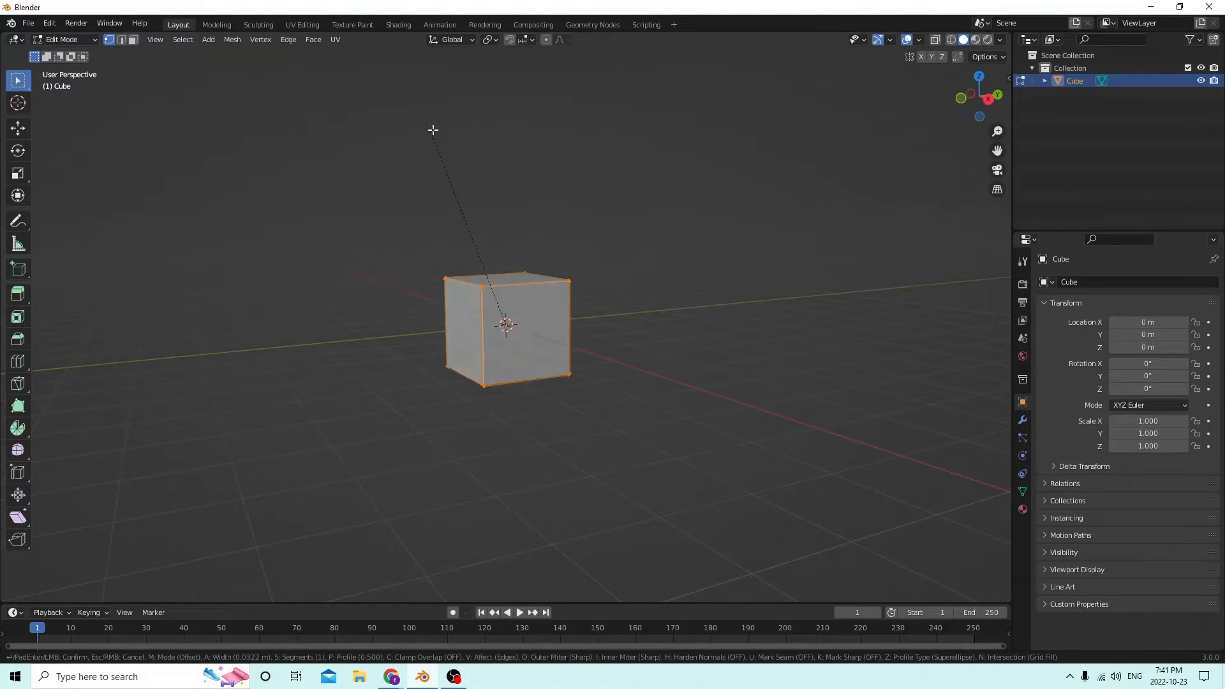
click(429, 96)
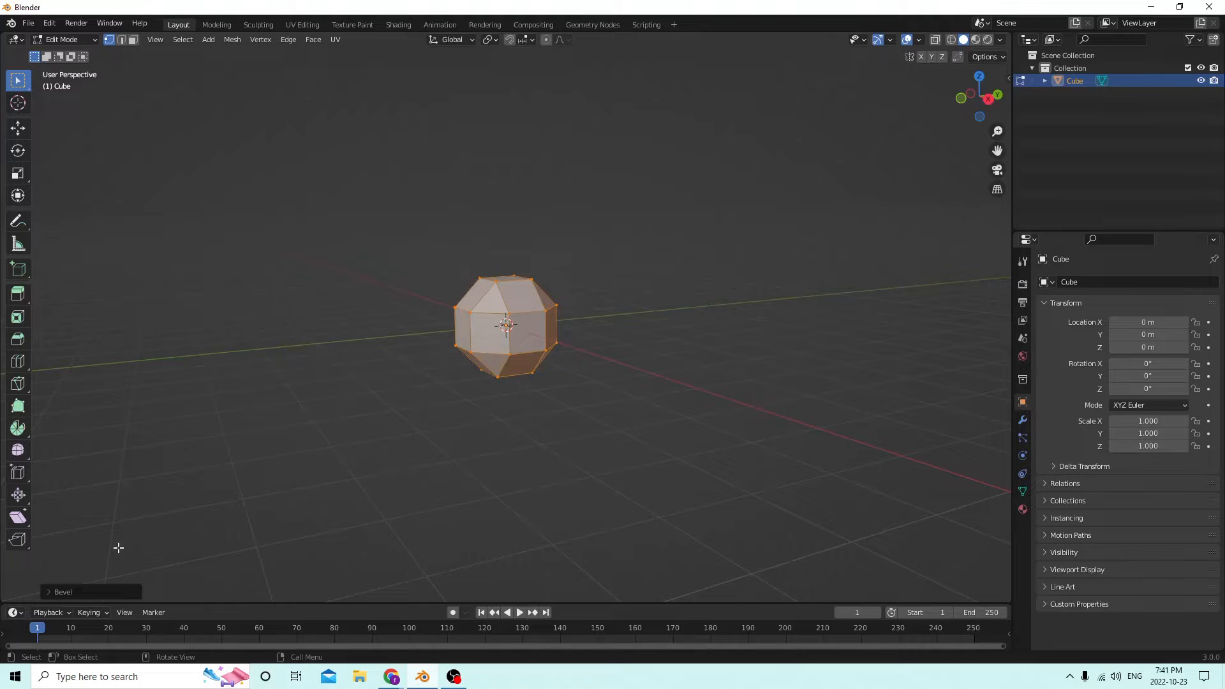
click(83, 592)
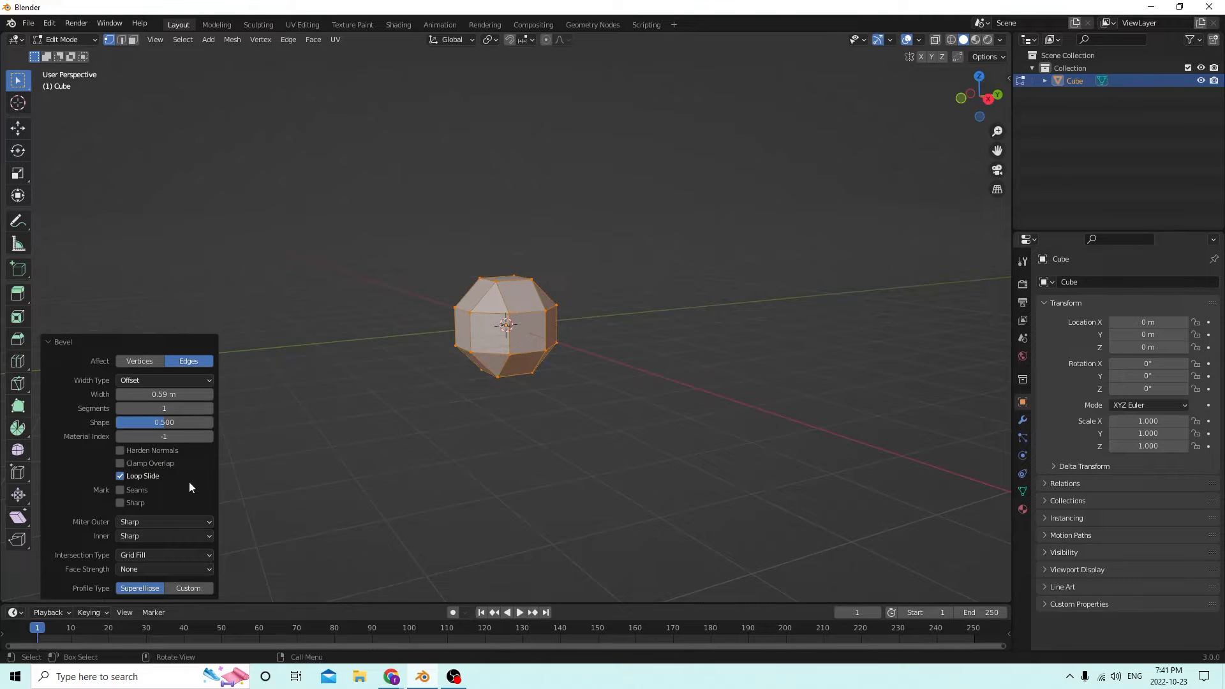
click(208, 408)
click(208, 408)
click(208, 409)
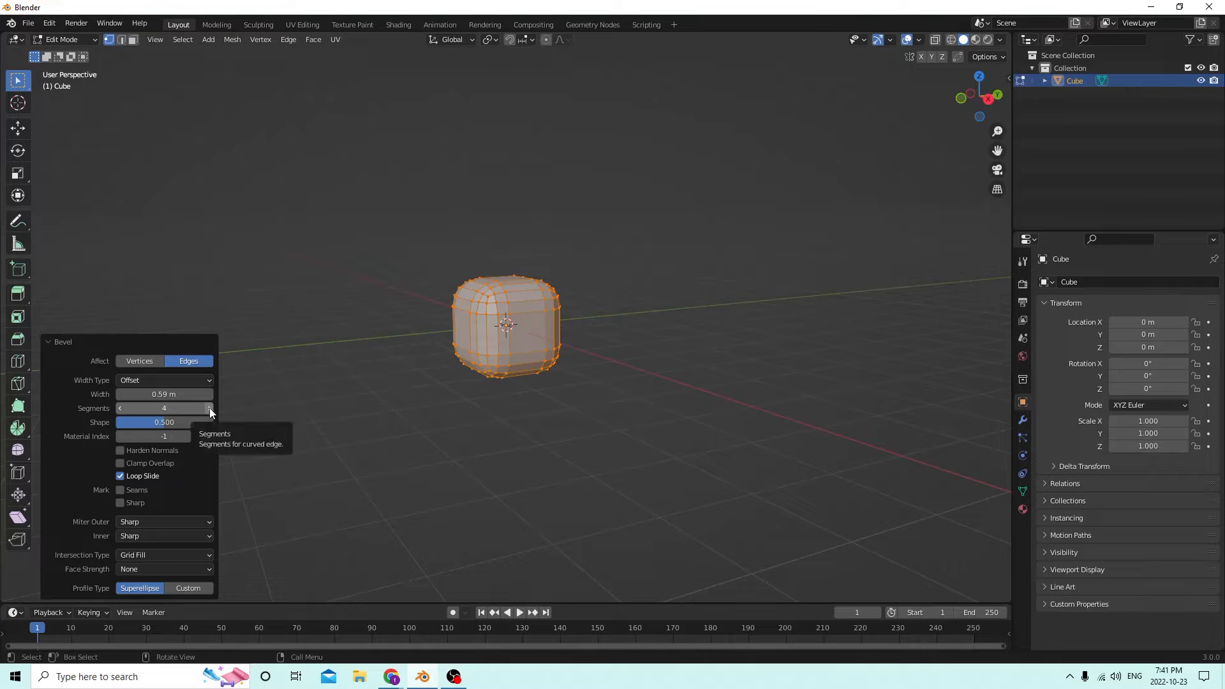
scroll(444, 349, up, 1)
middle_drag(445, 349, 530, 347)
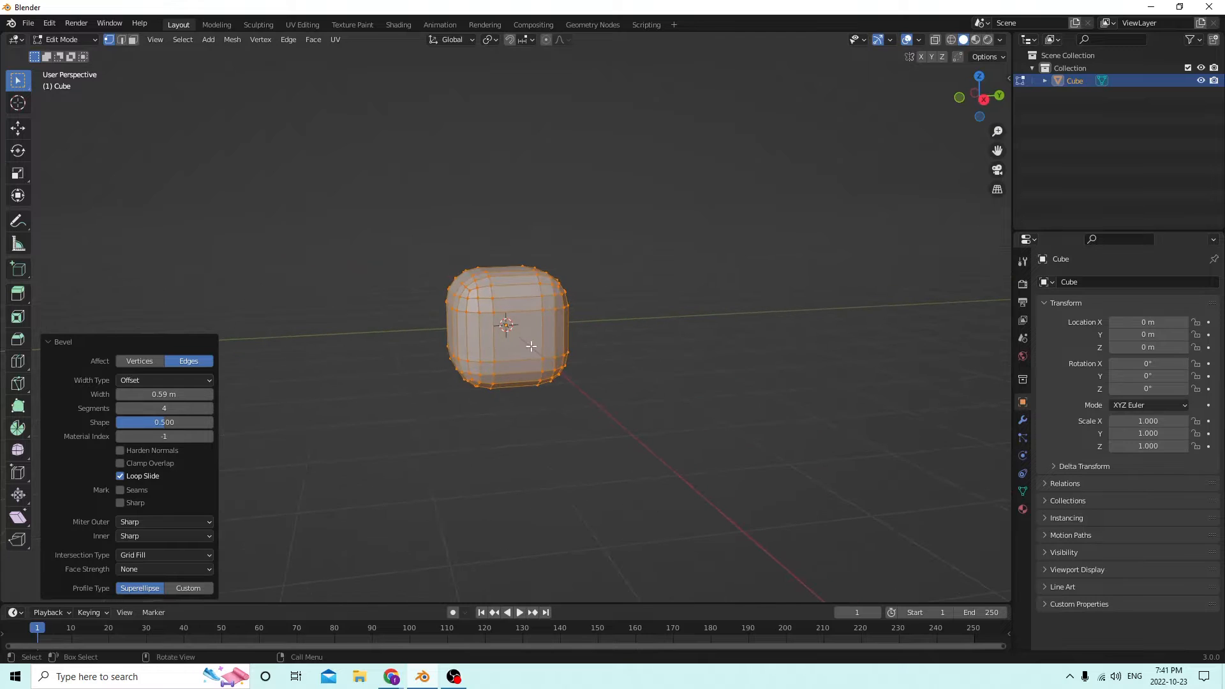
- Undo the bevel, bevel all the cube's edges by about 0.836 m with 4 segments instead, and return to Object Mode
click(55, 26)
click(69, 35)
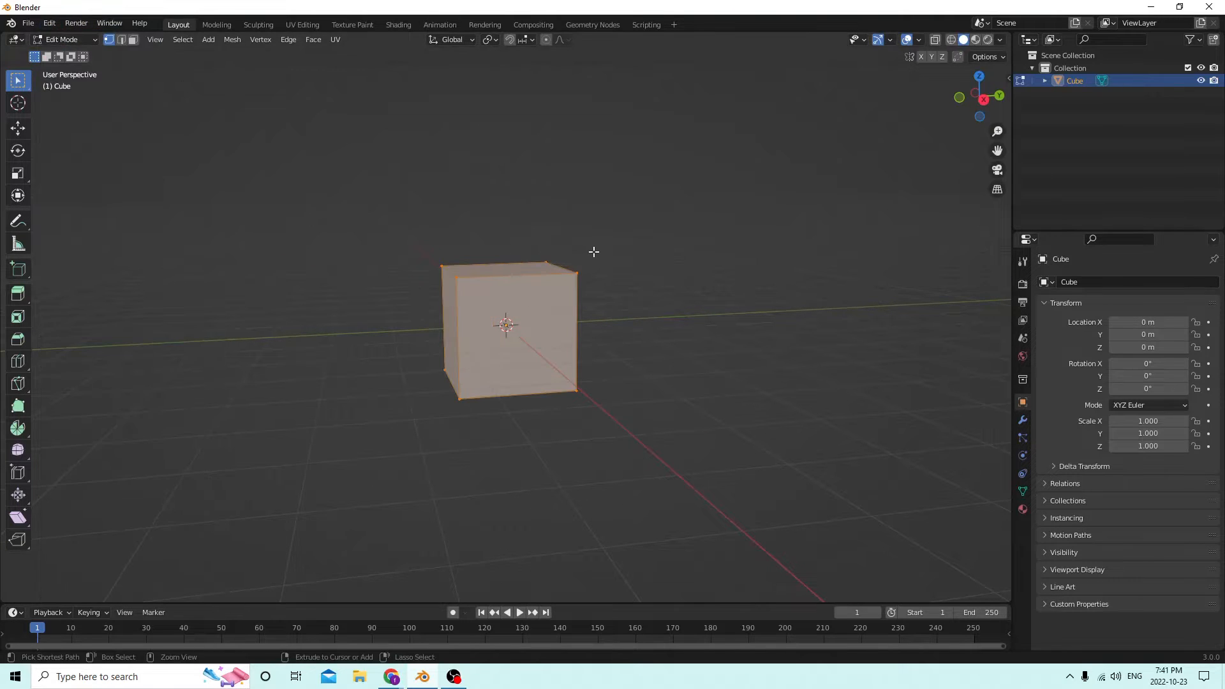
key(ctrl+b)
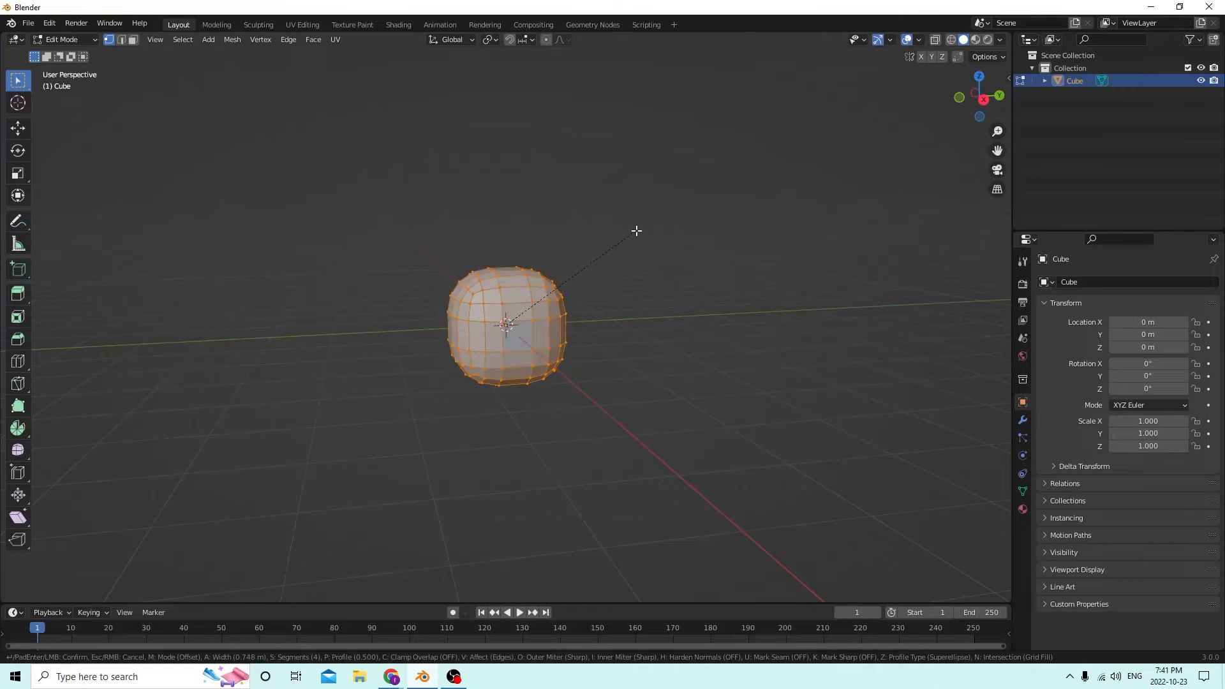
click(639, 228)
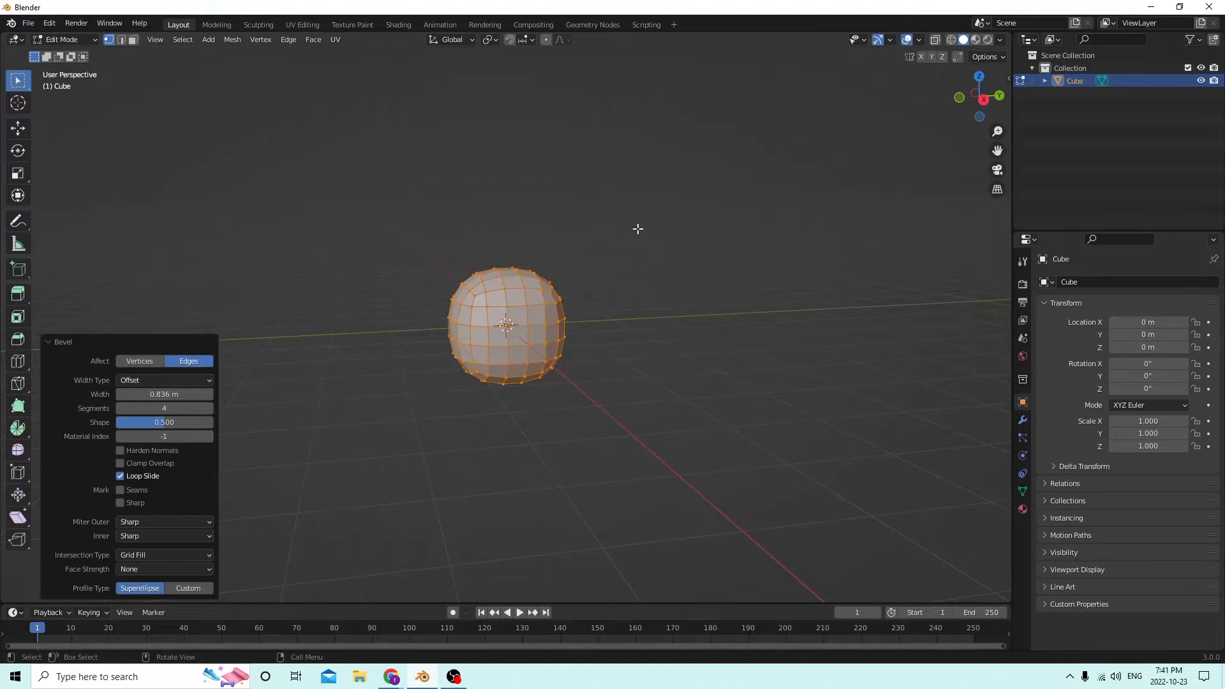
middle_drag(638, 227, 732, 238)
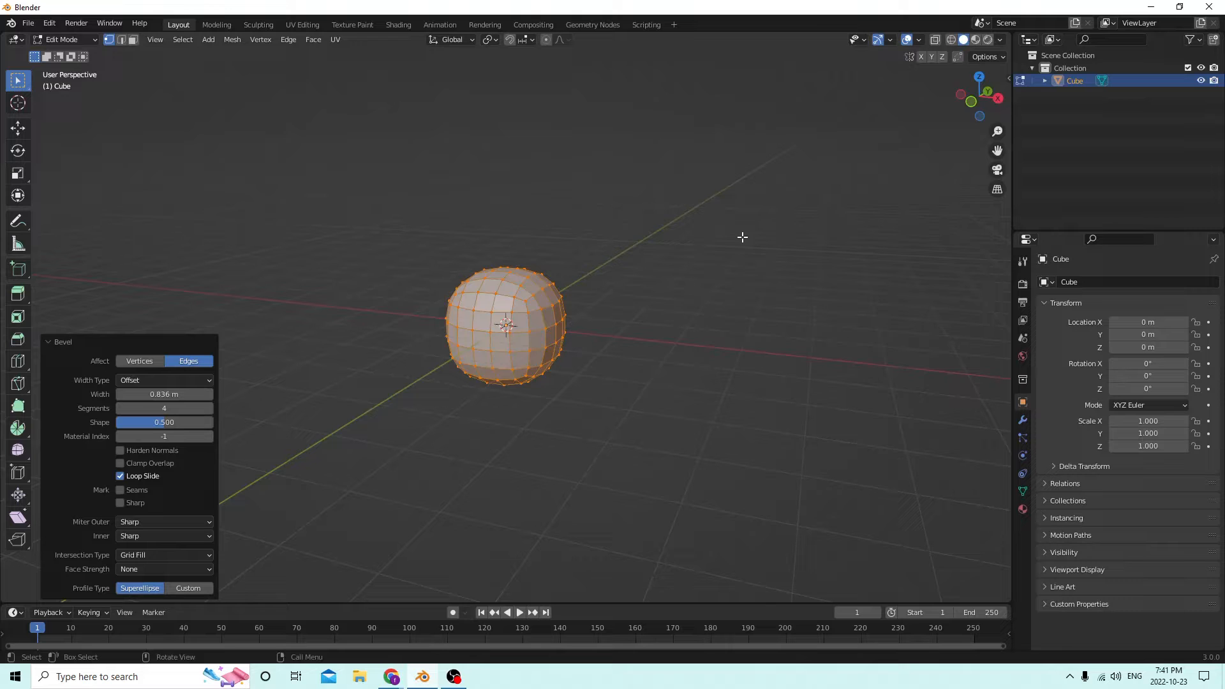
middle_drag(668, 139, 478, 158)
key(Tab)
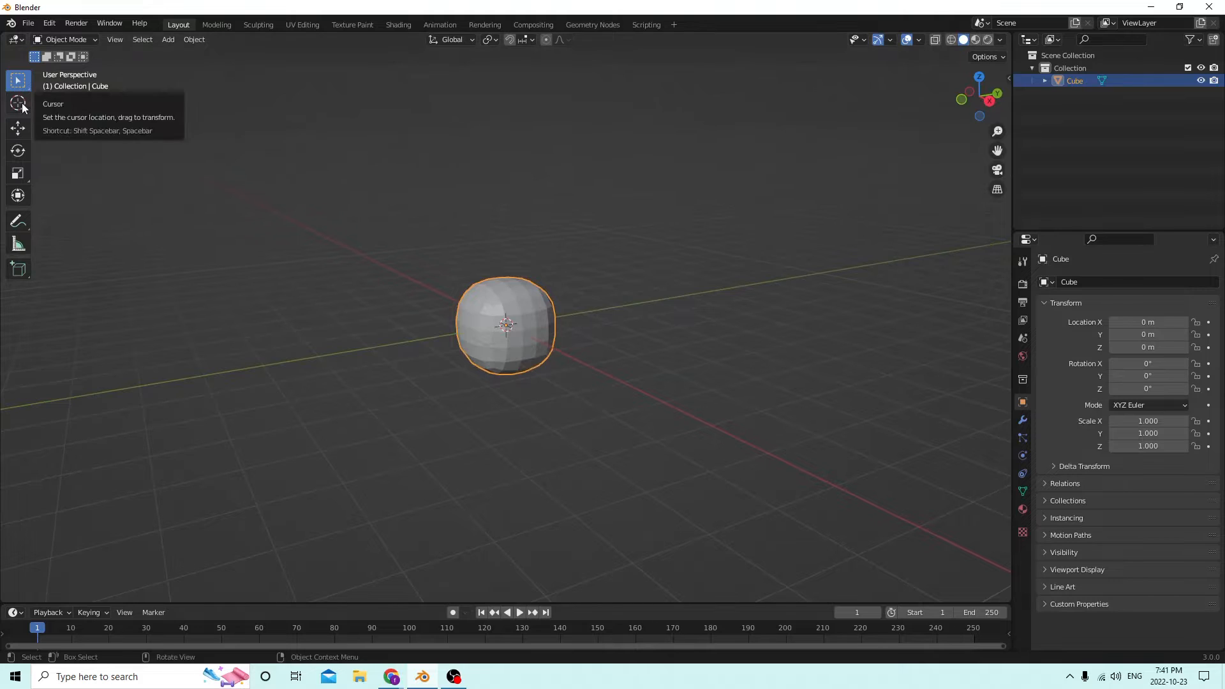
- Activate the Scale tool and set the transform orientation to Local
middle_drag(76, 137, 252, 151)
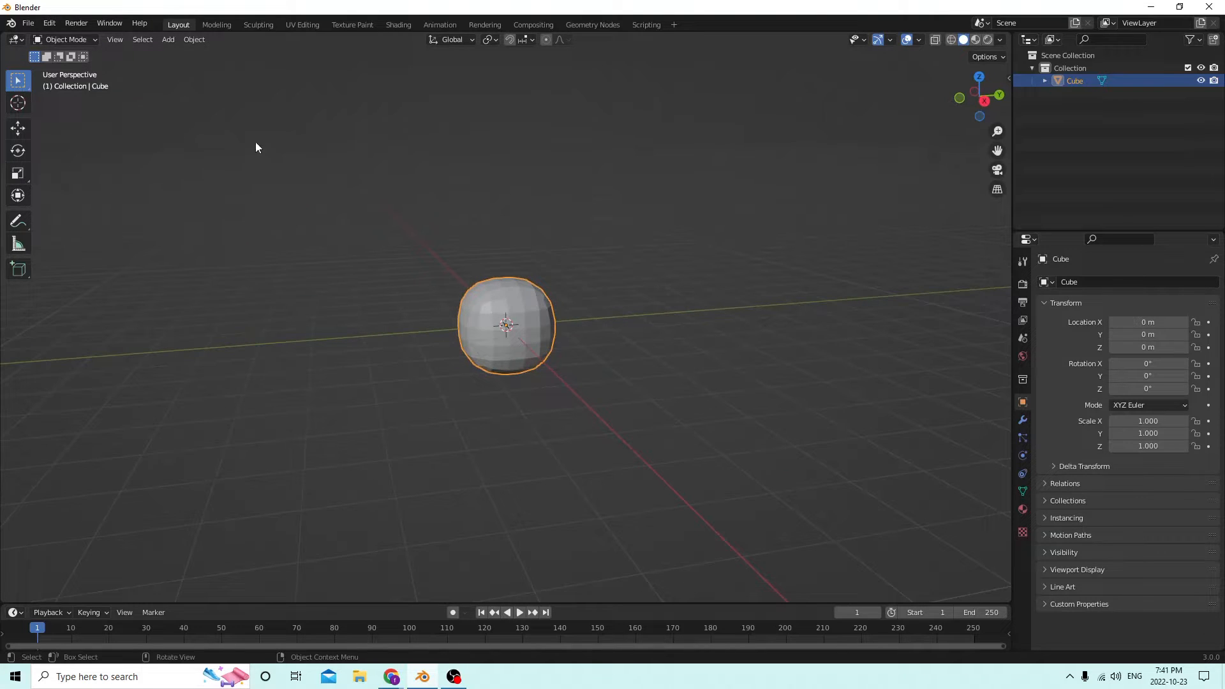
click(19, 172)
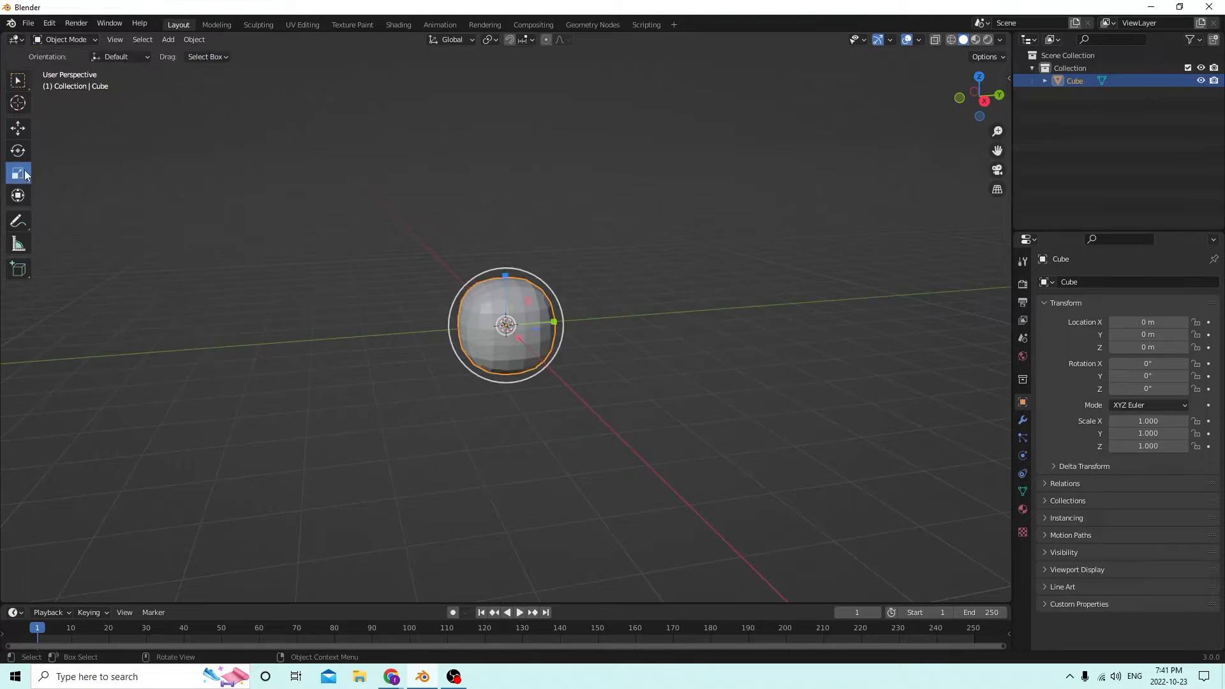
middle_drag(289, 194, 268, 121)
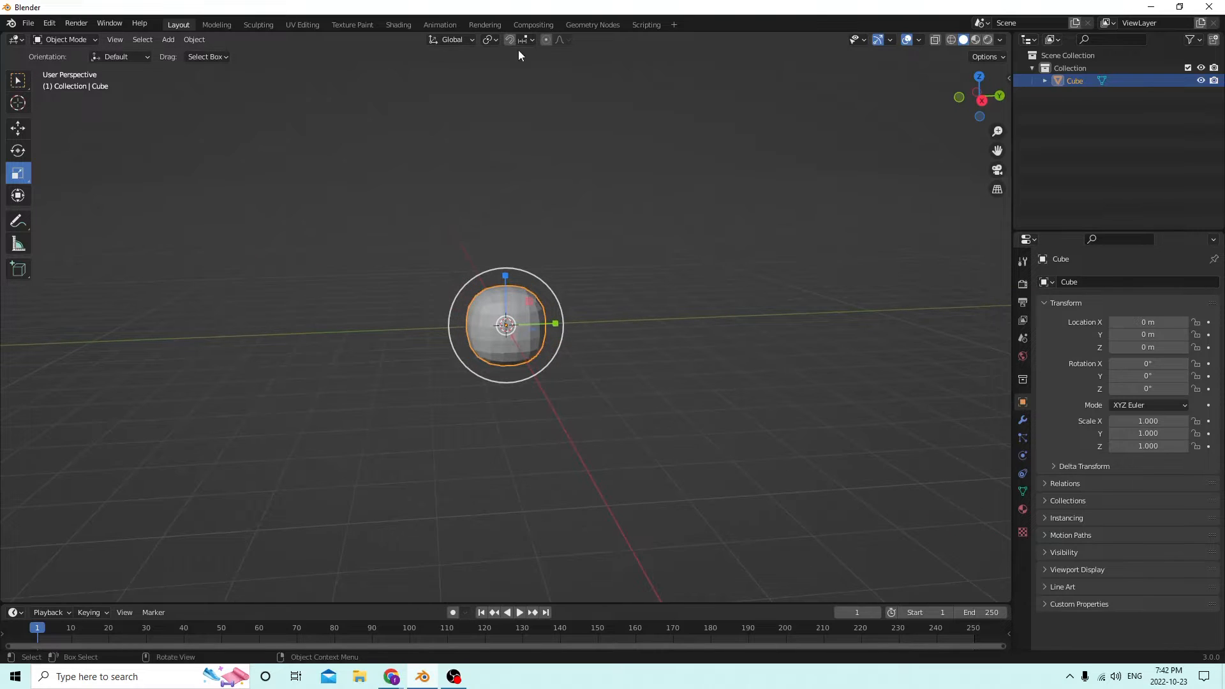
click(466, 40)
click(424, 92)
- Set the scene's unit scale to 0.01
click(1023, 338)
click(1067, 353)
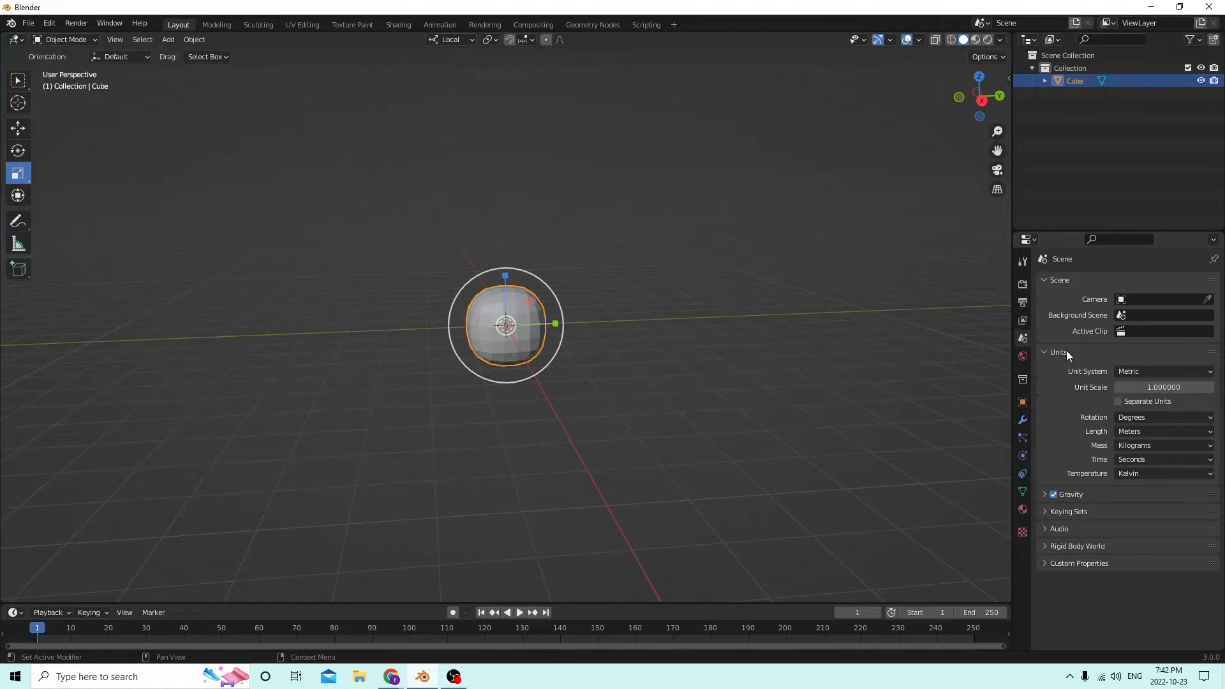
click(1140, 388)
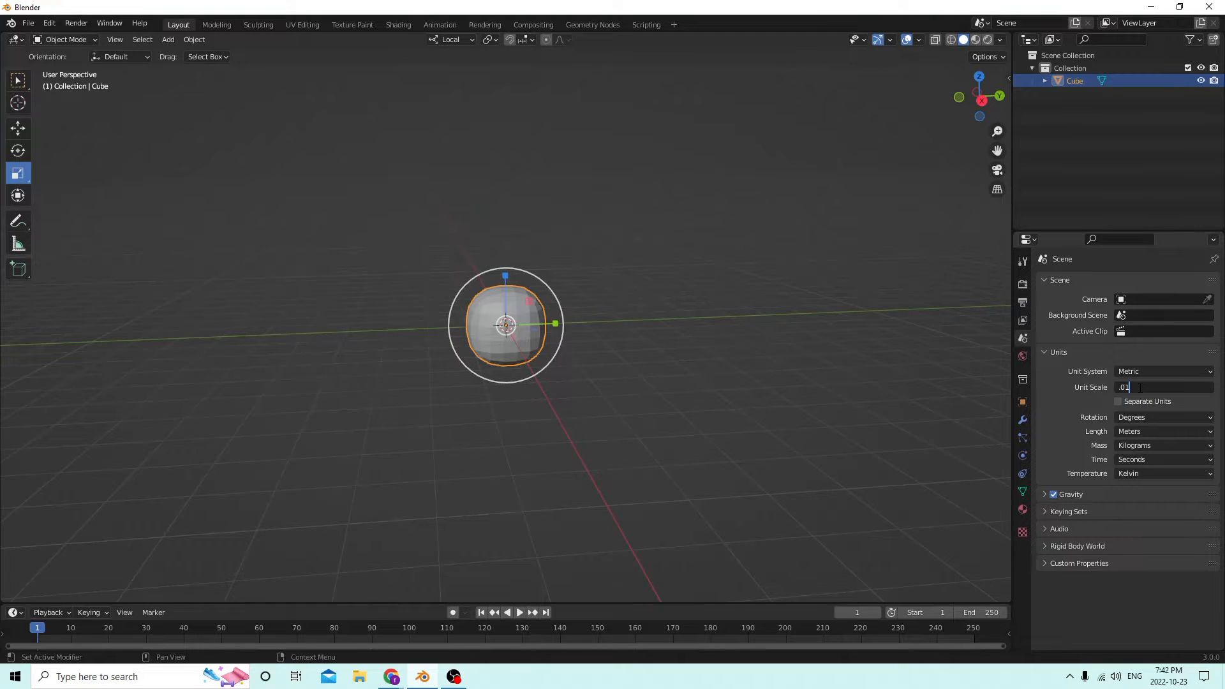
text(.01)
key(Return)
- Set the scale of the viewport overlay grid to 0.01
click(917, 39)
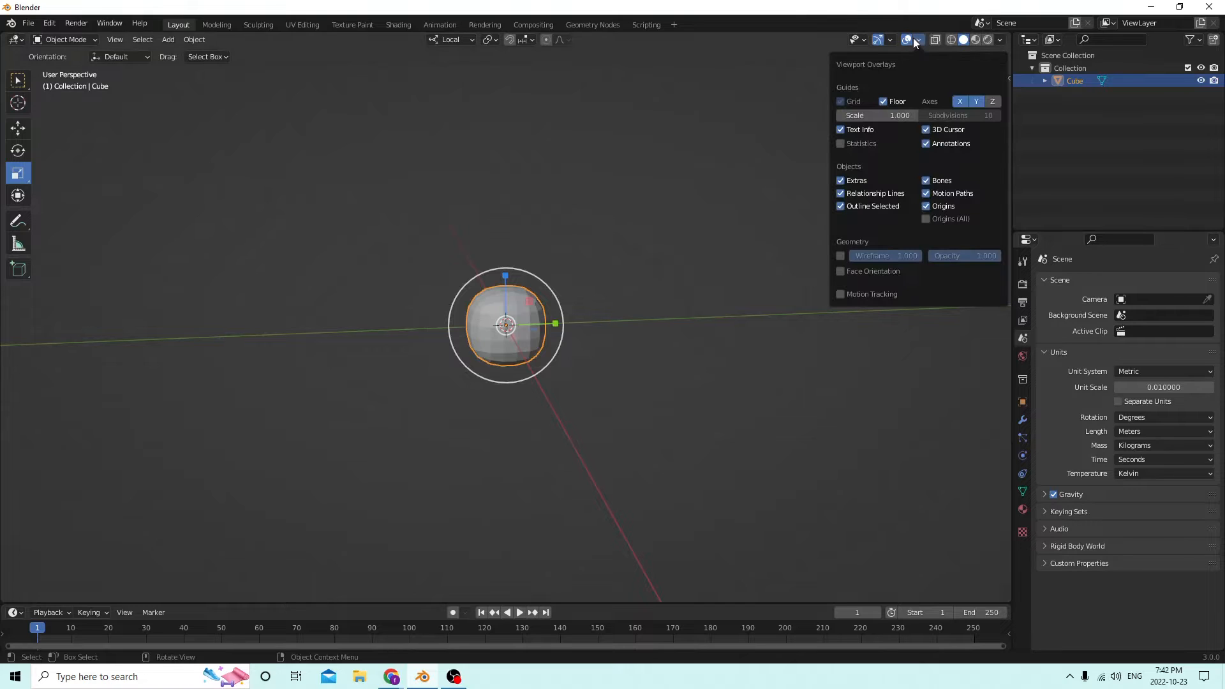
click(899, 115)
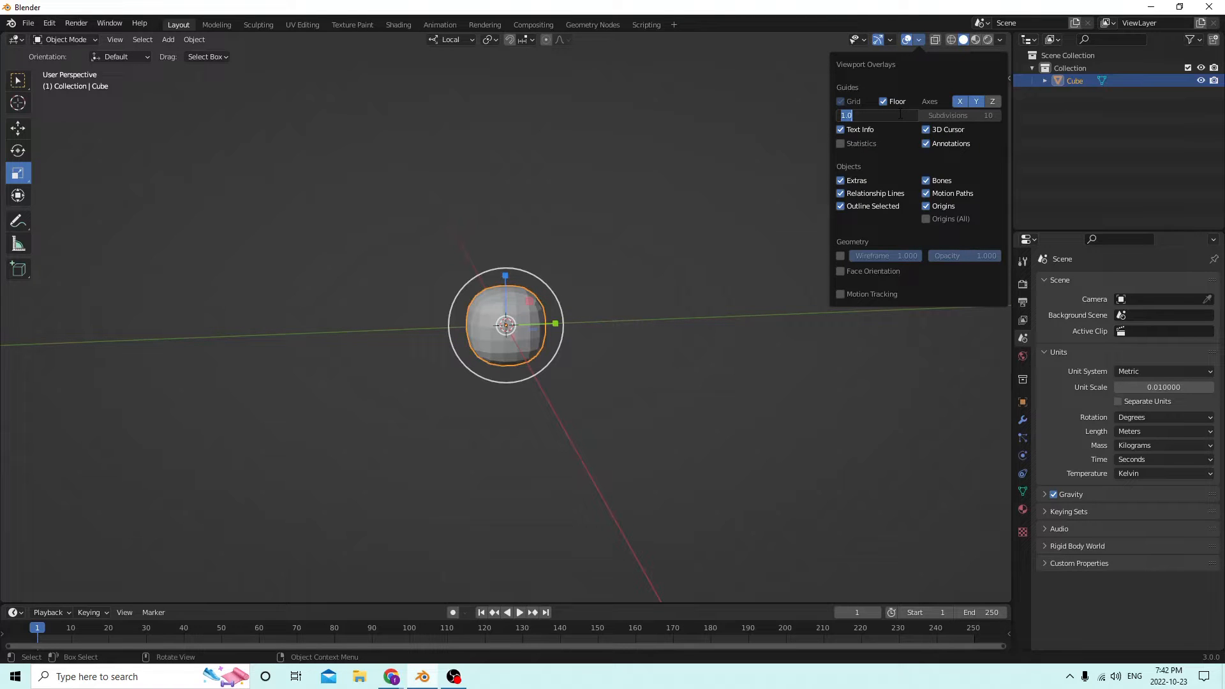
text(.01)
key(Return)
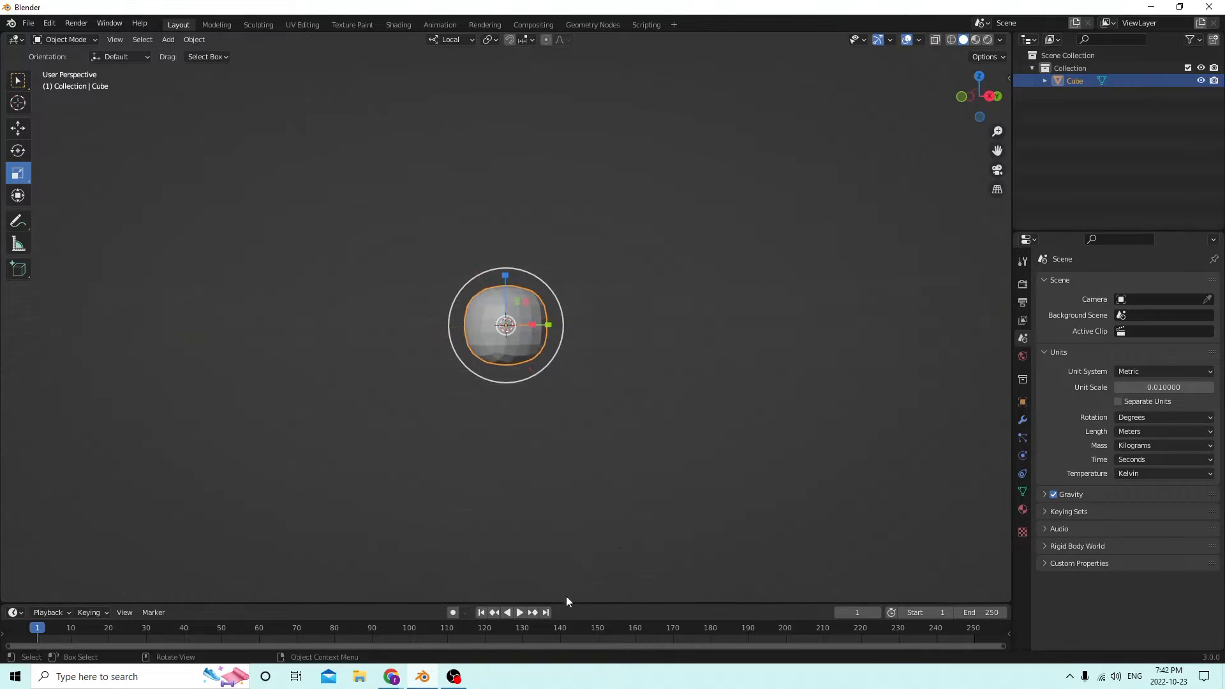
- Stretch the rounded cube along its local Z axis by a factor of about 4.1
middle_drag(561, 295, 535, 333)
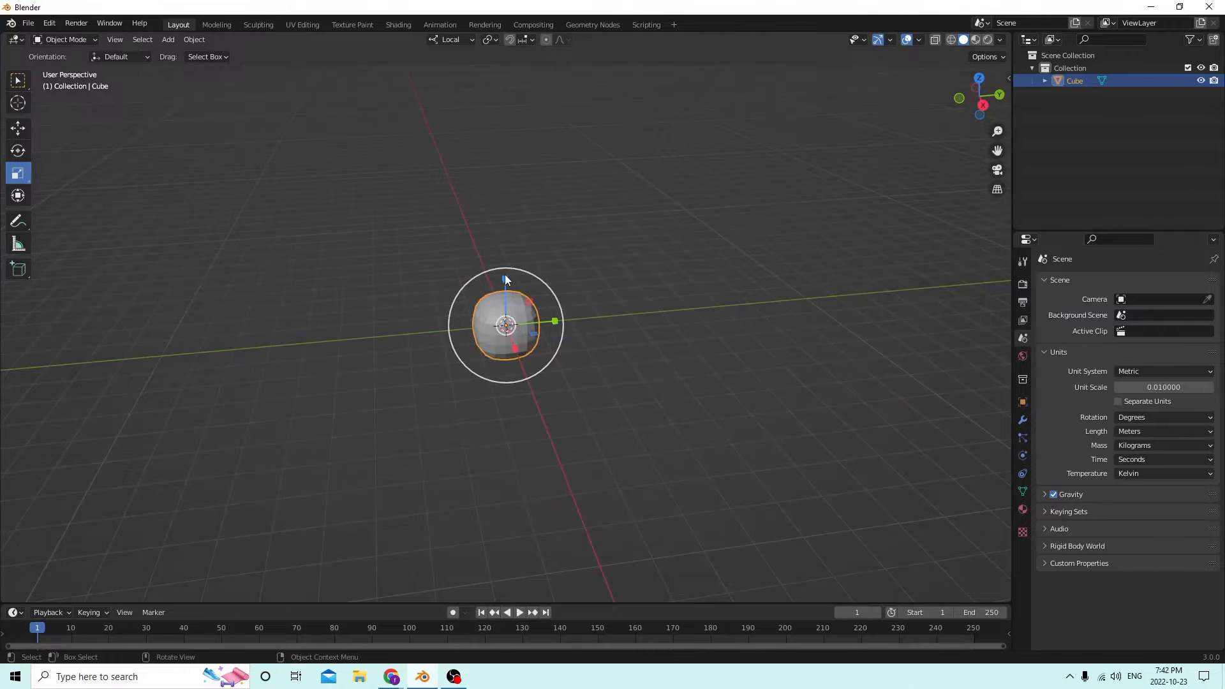
drag(505, 275, 524, 96)
middle_drag(564, 154, 517, 248)
- Duplicate the stretched body in place and move the copy up along Z by about 0.045 m
key(shift+d)
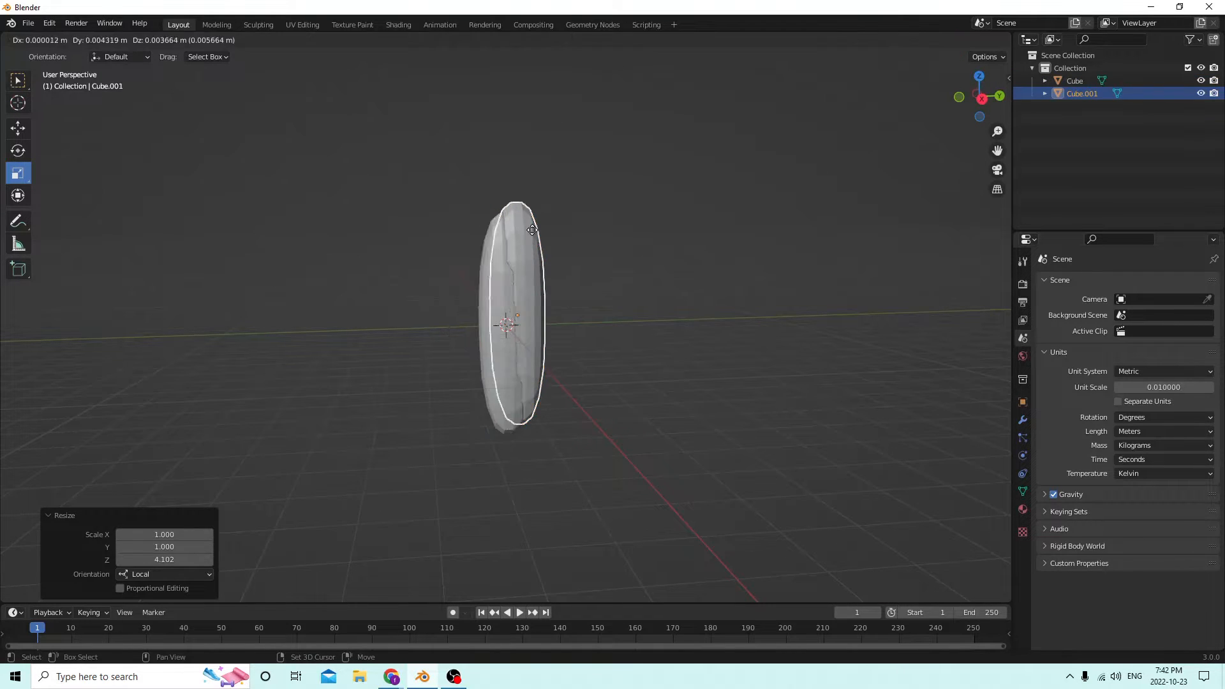
key(Escape)
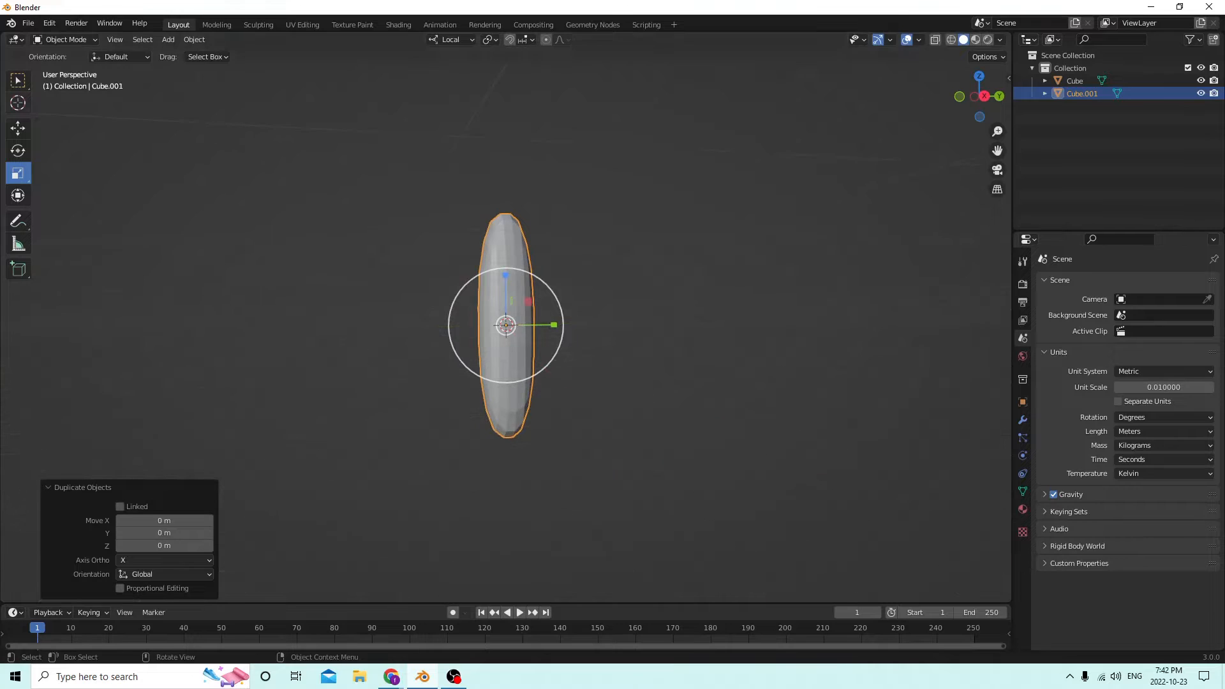
click(18, 128)
drag(504, 281, 500, 150)
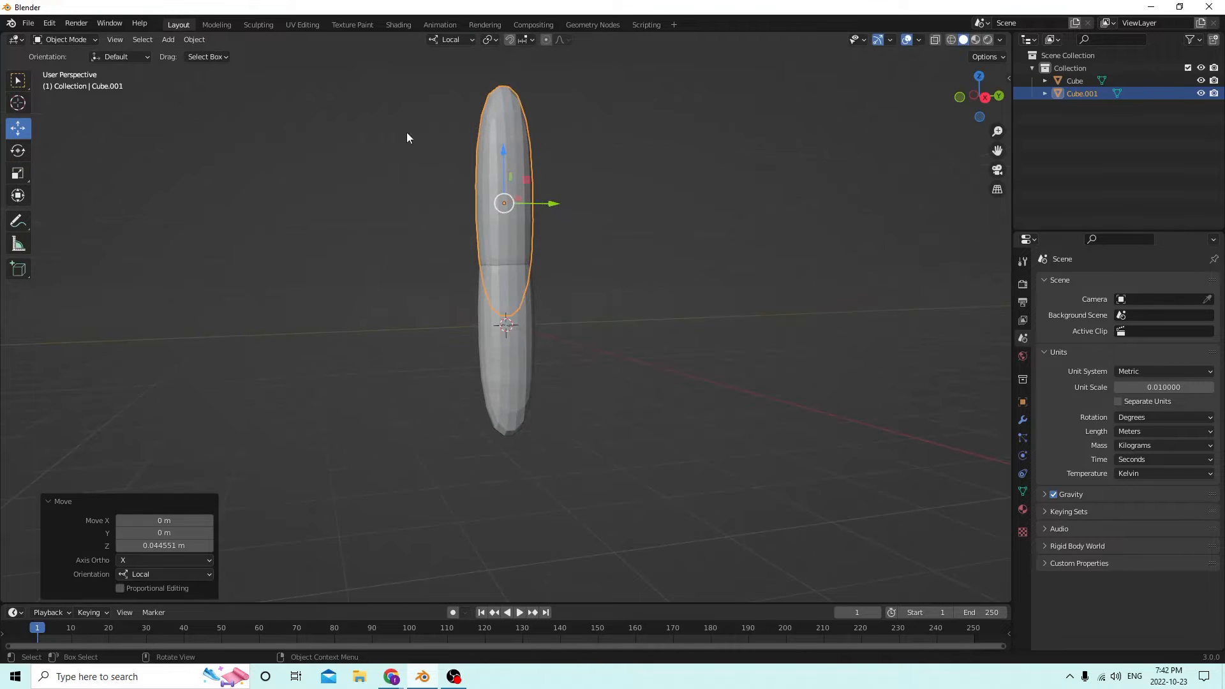
- Scale the upper copy along Z to about 0.255 to form a round head, and enlarge it slightly overall
click(17, 173)
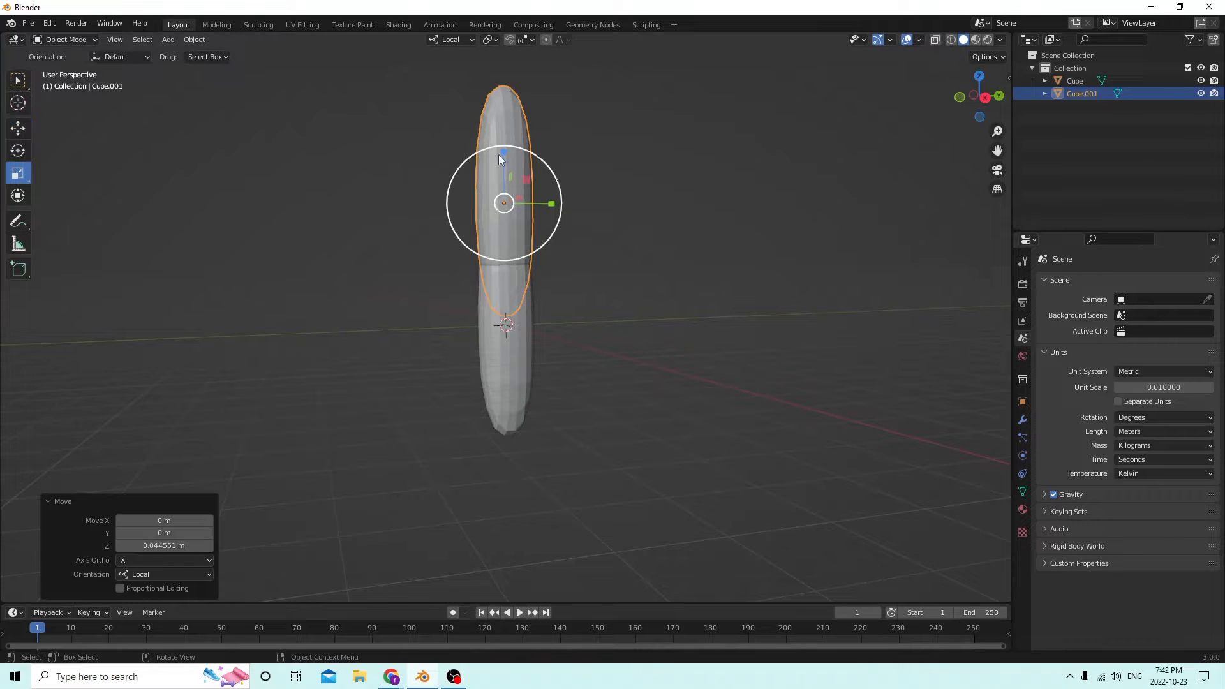
drag(503, 153, 508, 190)
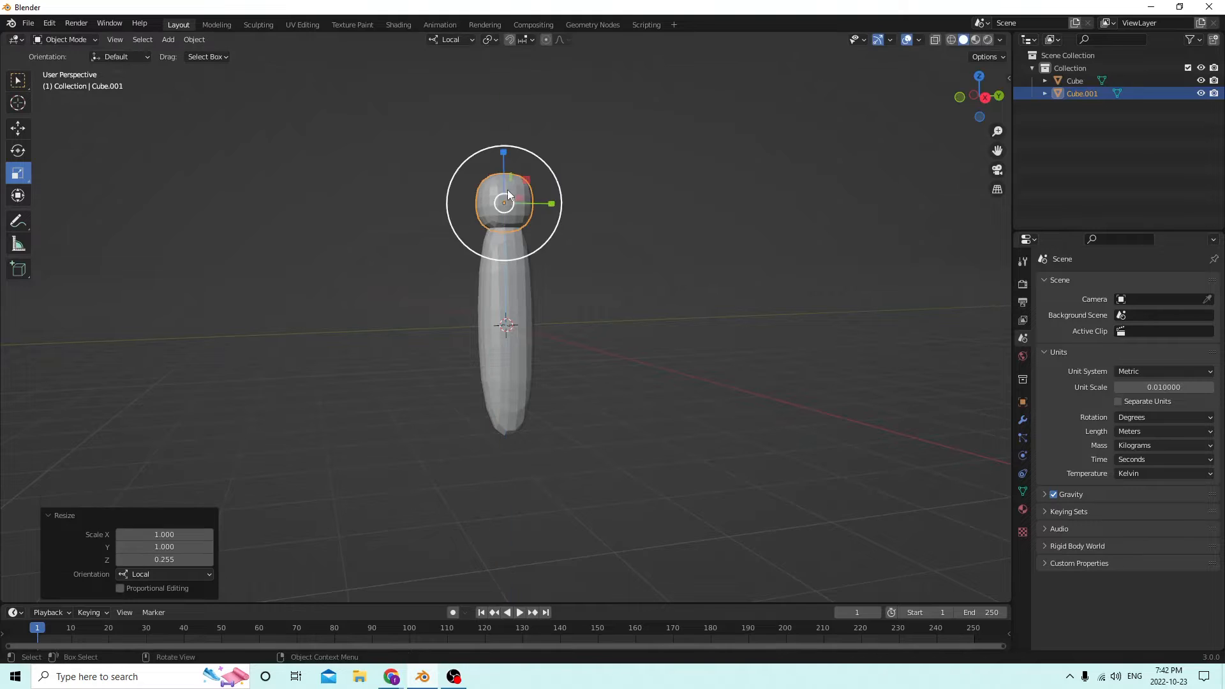
middle_drag(507, 190, 616, 161)
key(s)
click(603, 184)
- Stretch the long body along Z by a factor of about 1.12 and move it down by about 0.008 m
click(504, 257)
mouse_move(504, 262)
middle_down()
mouse_move(555, 273)
mouse_move(539, 251)
mouse_move(506, 276)
middle_up()
drag(506, 277, 504, 267)
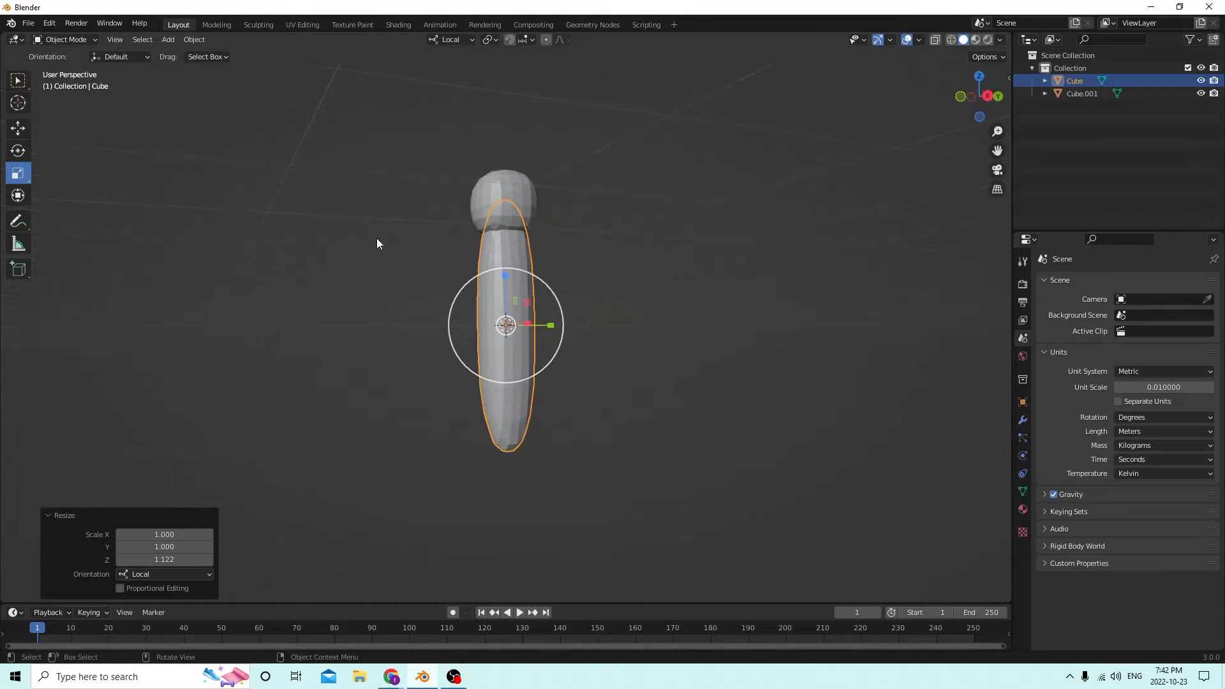
click(18, 128)
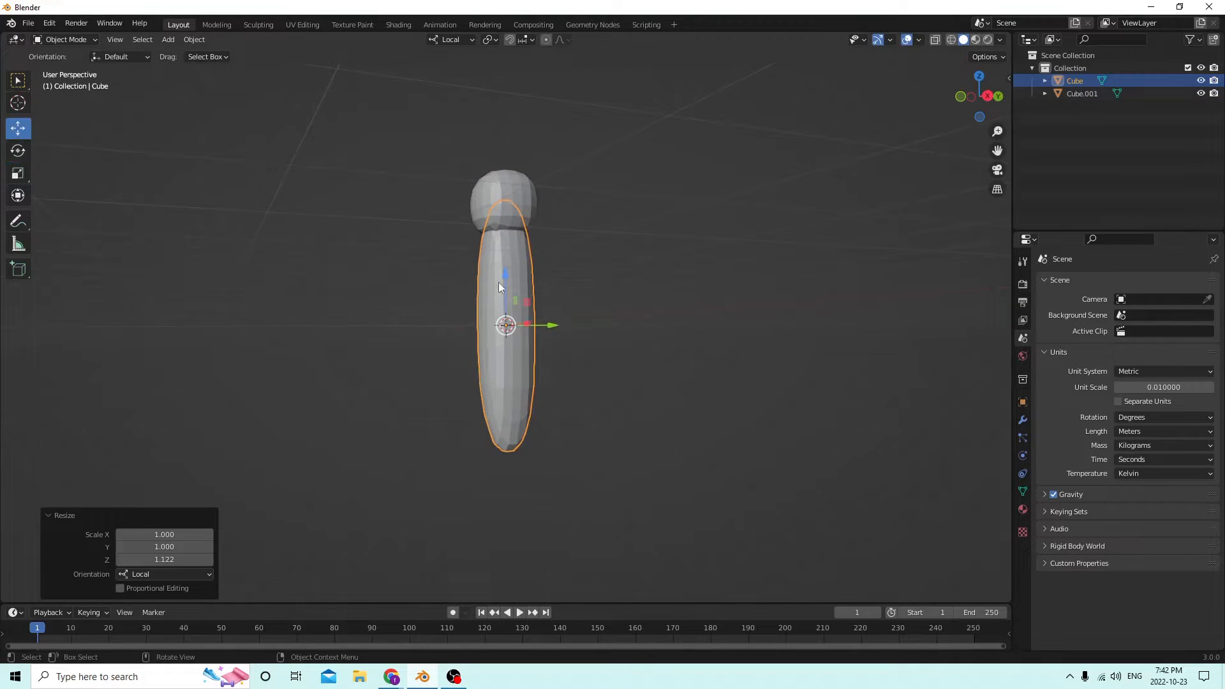
drag(506, 277, 504, 296)
middle_drag(504, 296, 440, 187)
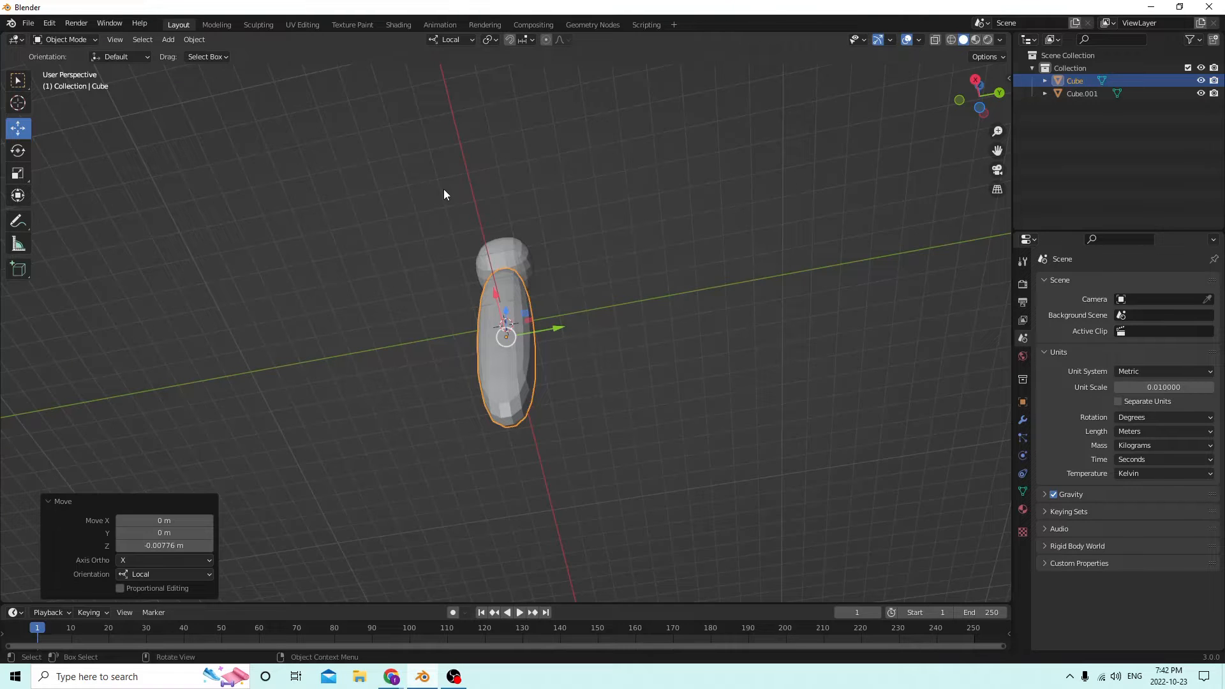
- Add a new mesh cube and move it about -0.05 m along X, clear of the body
middle_drag(736, 281, 583, 314)
click(576, 319)
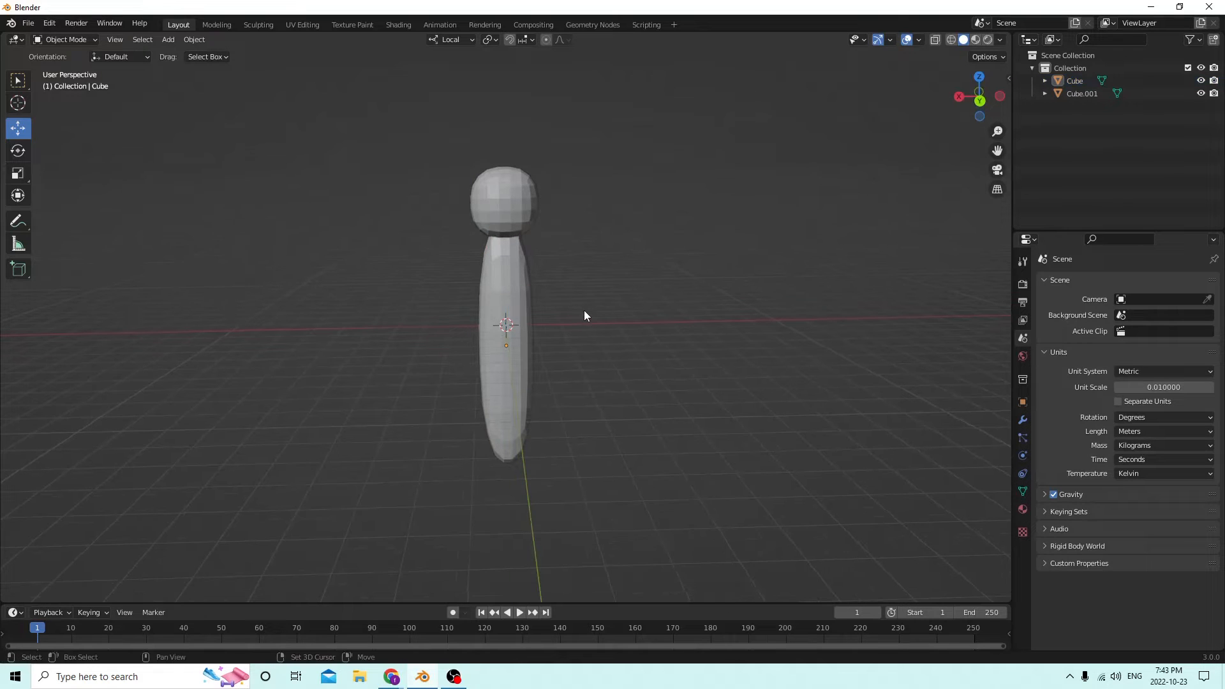
key(shift+a)
mouse_move(584, 310)
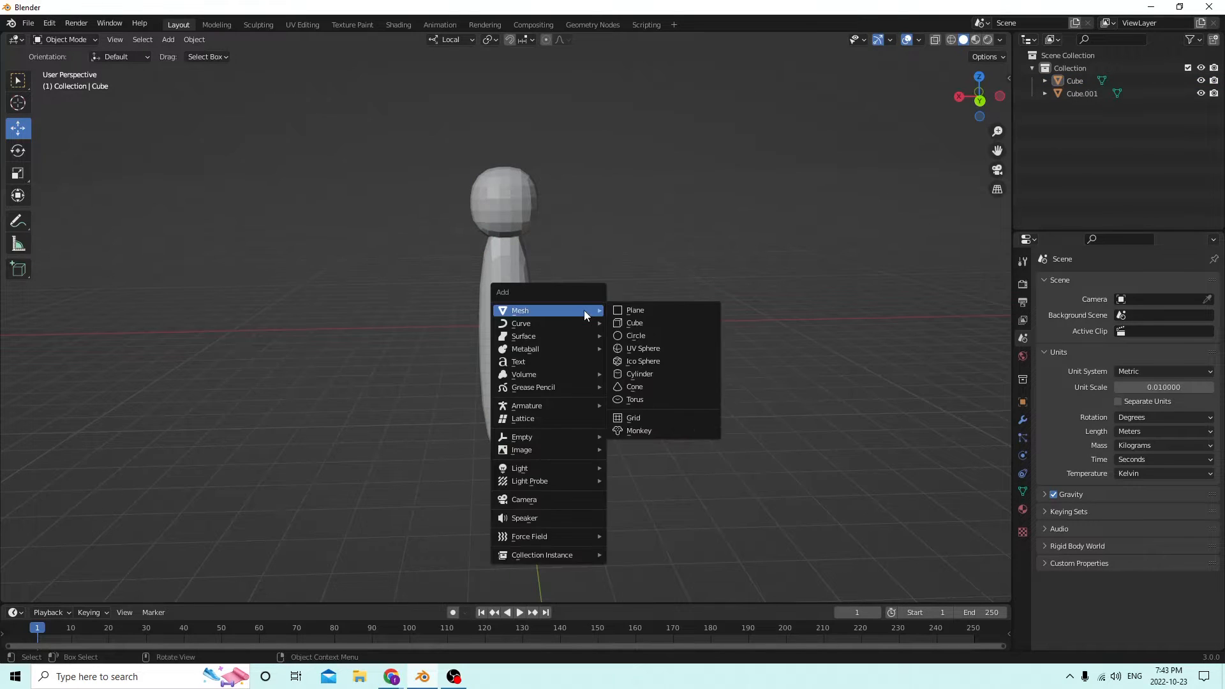
click(630, 324)
drag(451, 323, 587, 319)
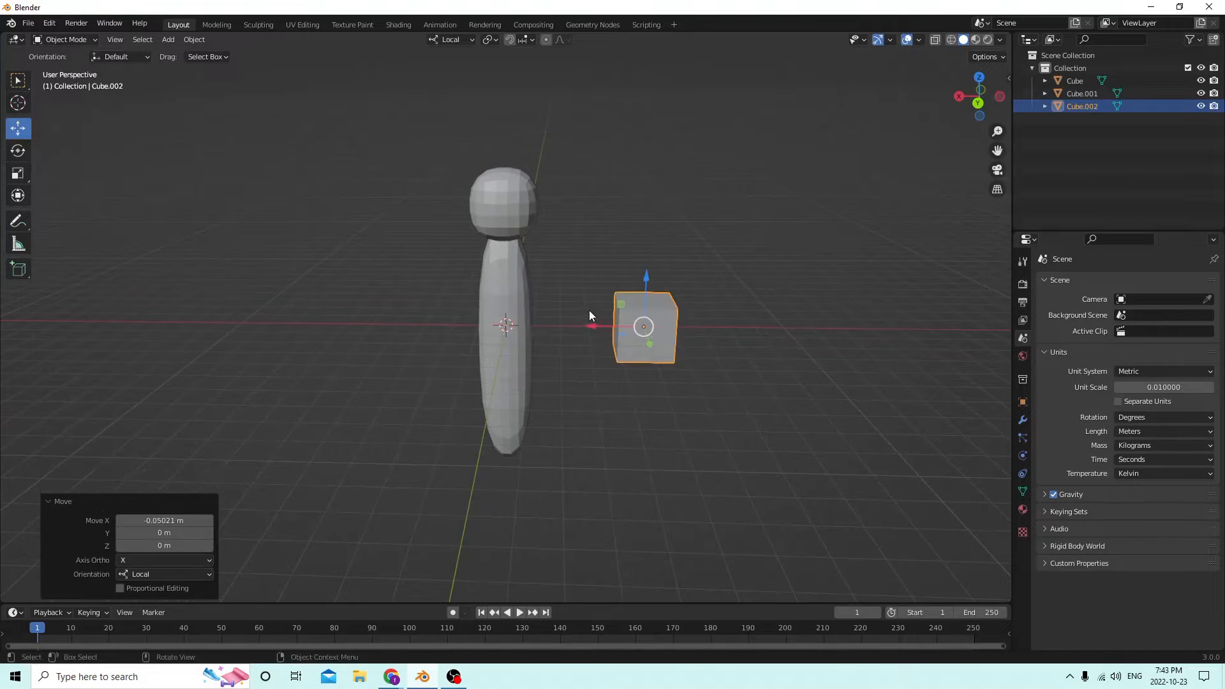
- Scale the new cube down along its local Y axis to make a thin slab
middle_drag(588, 319, 476, 281)
scroll(564, 284, up, 1)
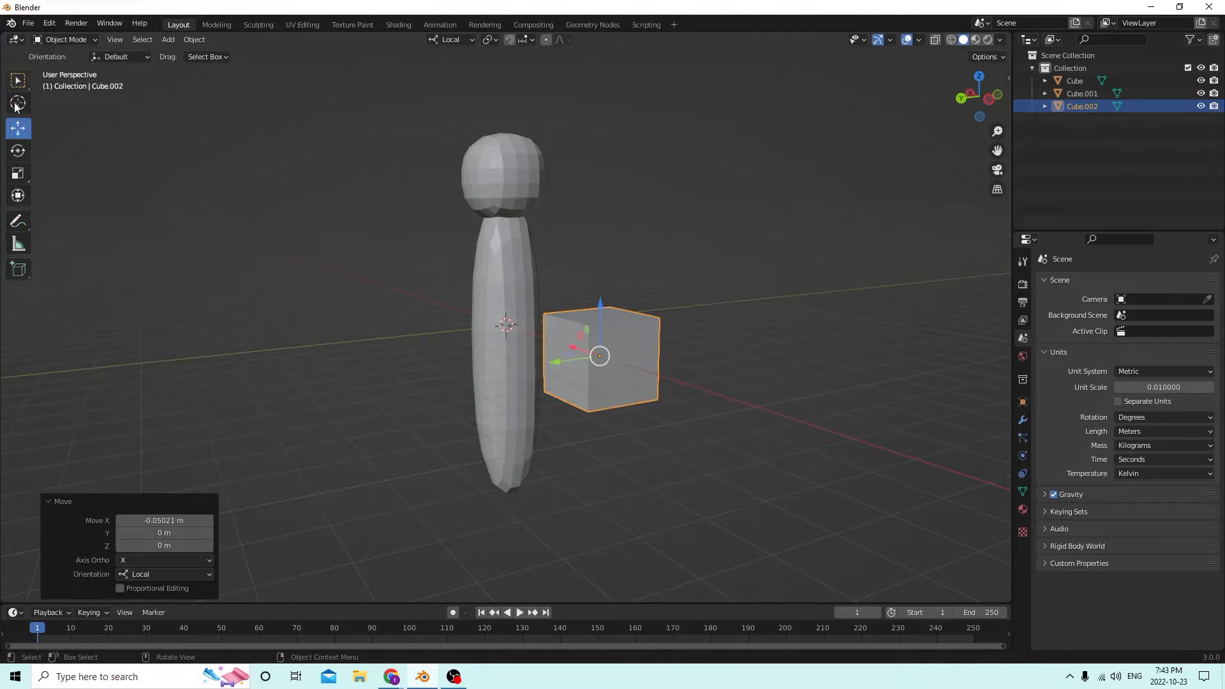
click(18, 174)
middle_drag(515, 203, 485, 412)
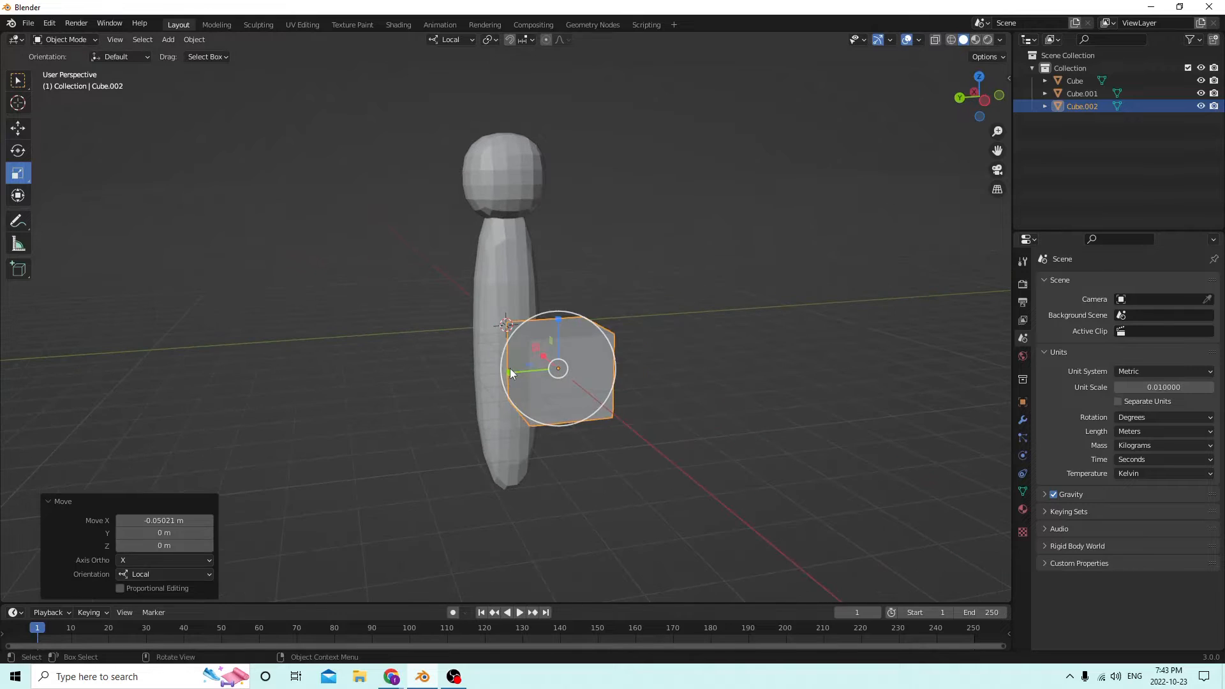
drag(510, 369, 548, 370)
middle_drag(548, 370, 660, 312)
- Dissolve the thin slab's lower outer corner edge to turn the slab into a triangular wedge
key(Tab)
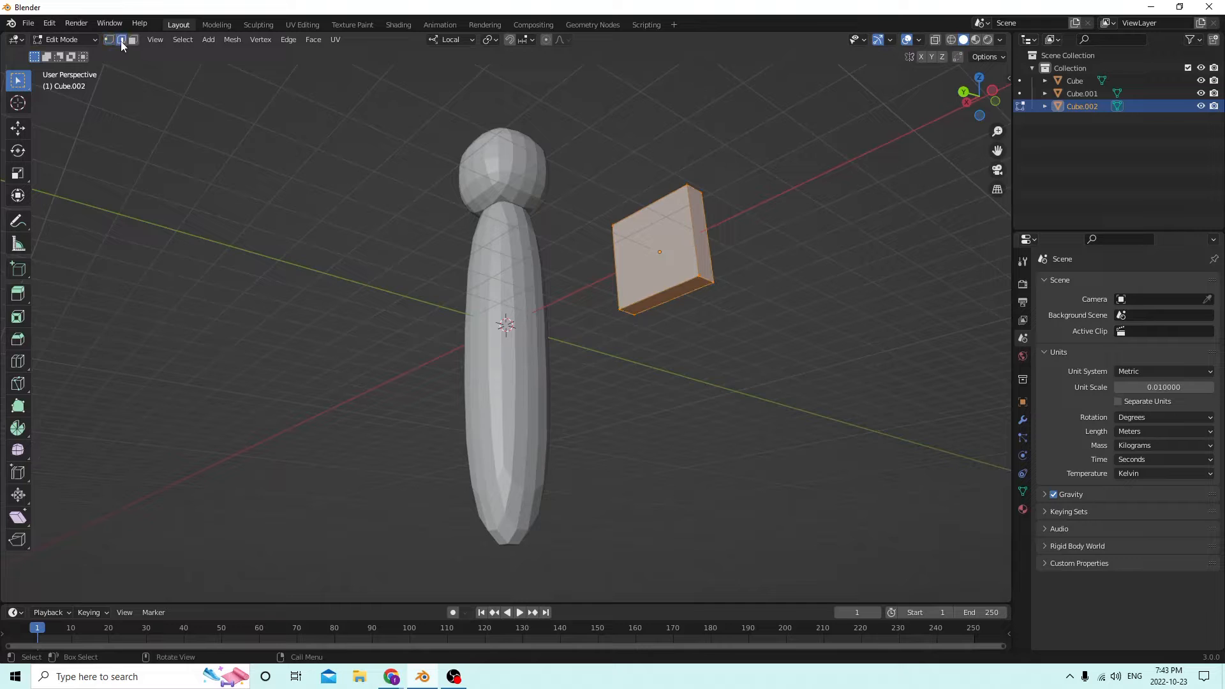
key(alt+a)
middle_drag(707, 279, 699, 283)
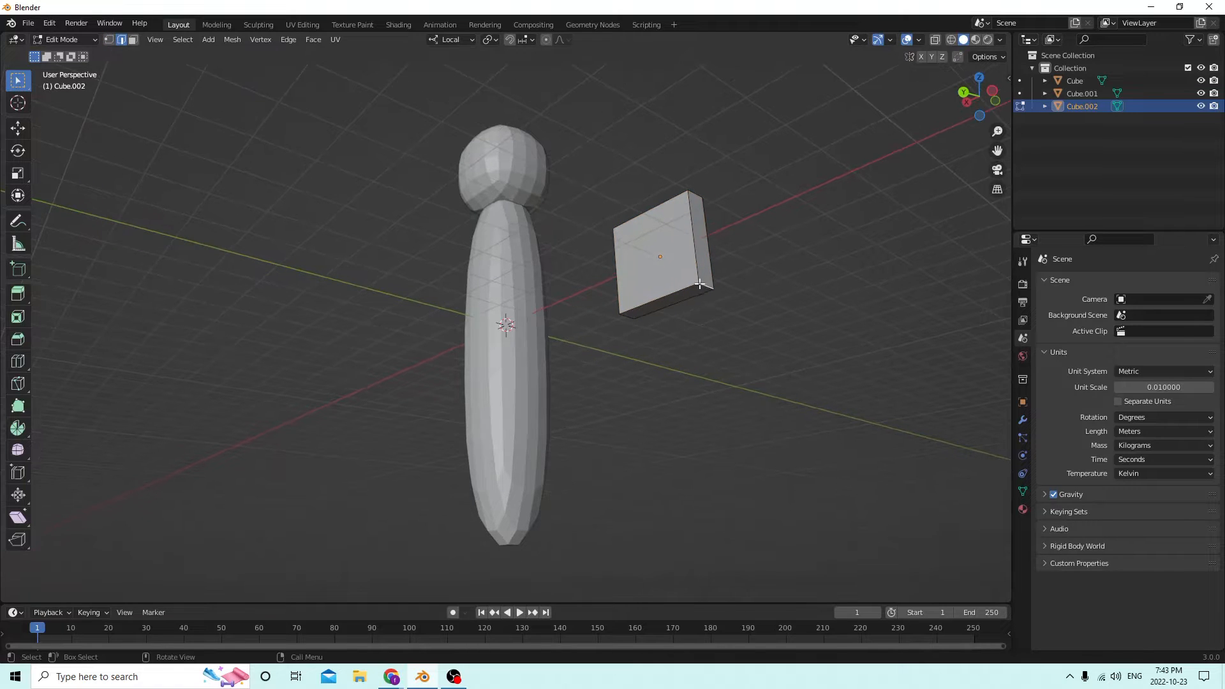
key(x)
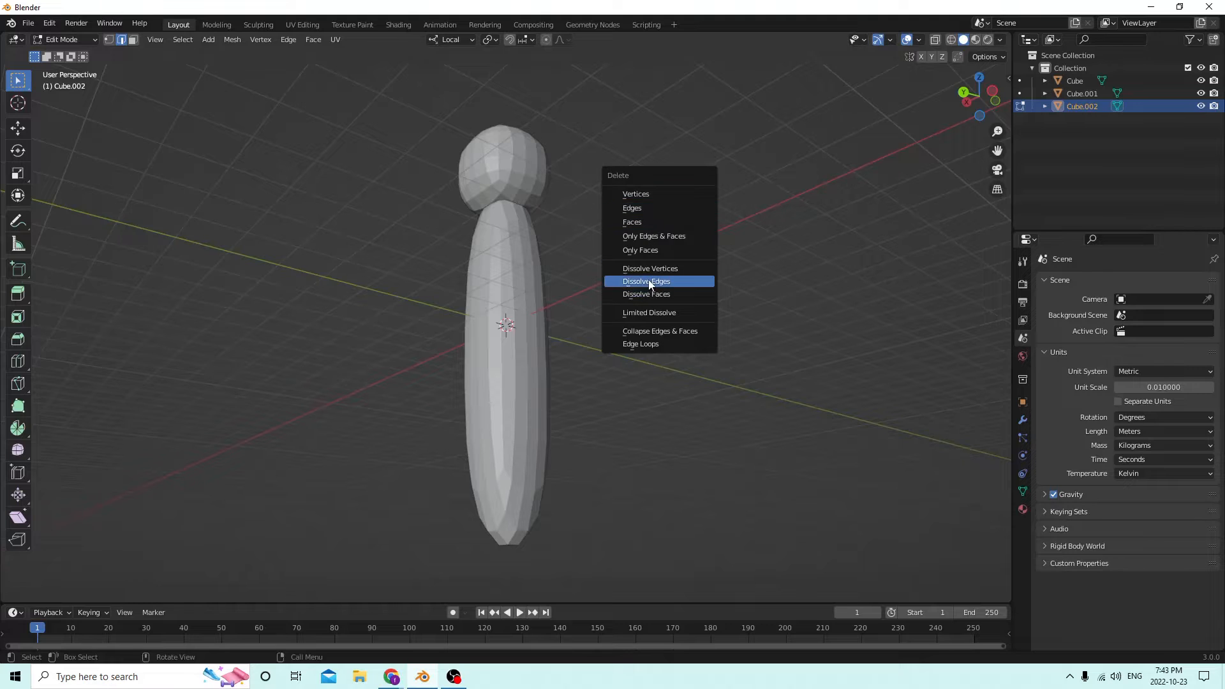
click(648, 281)
mouse_move(708, 296)
middle_down()
mouse_move(768, 298)
mouse_move(730, 298)
middle_up()
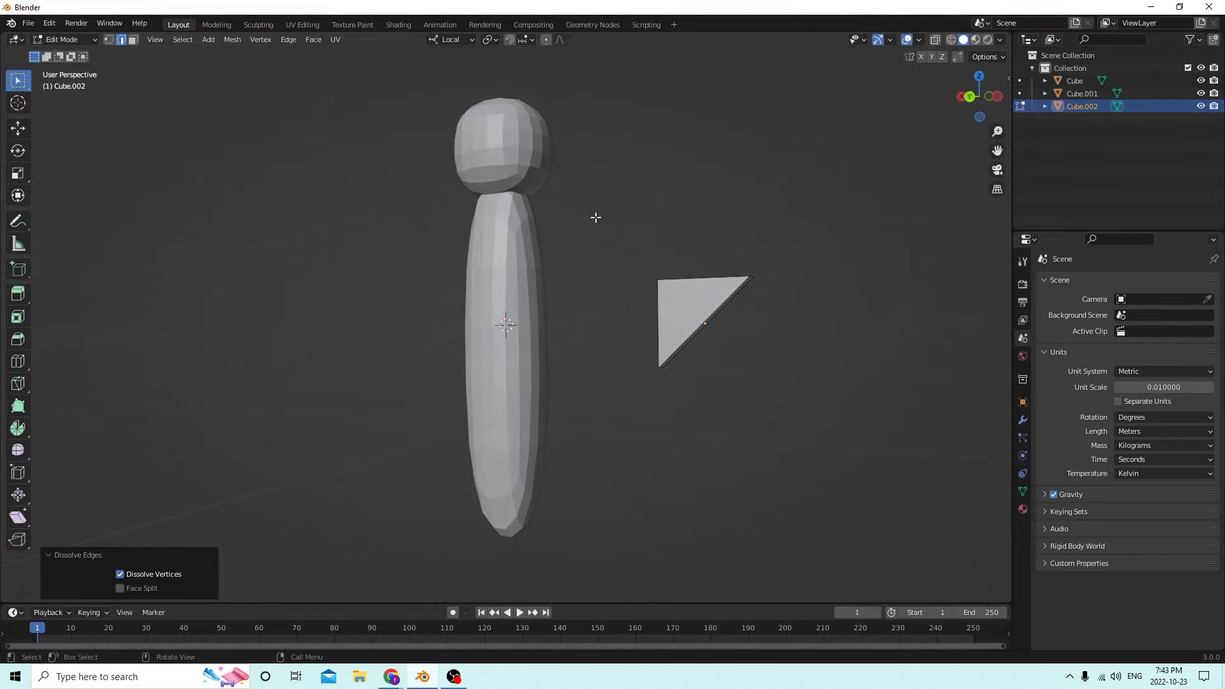
middle_drag(595, 217, 646, 224)
key(Tab)
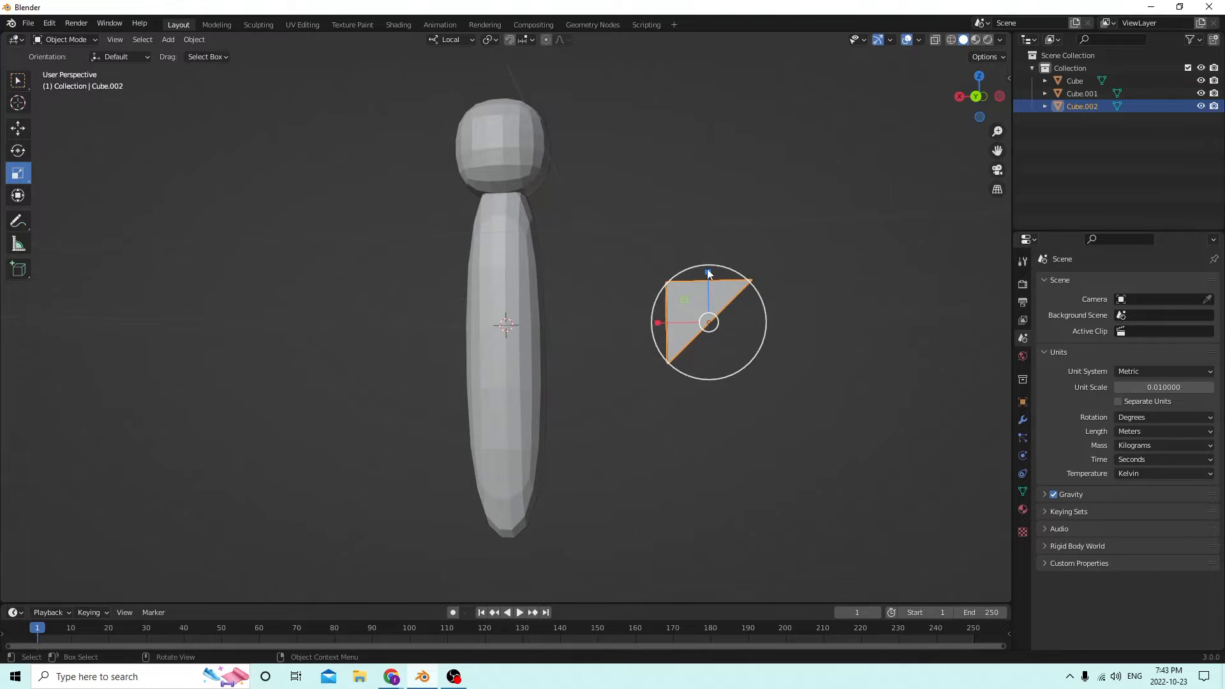
- Stretch the triangular slab along its local Z axis and widen it along its local X axis
drag(706, 269, 707, 245)
drag(657, 322, 641, 317)
middle_drag(641, 318, 825, 318)
scroll(773, 257, up, 2)
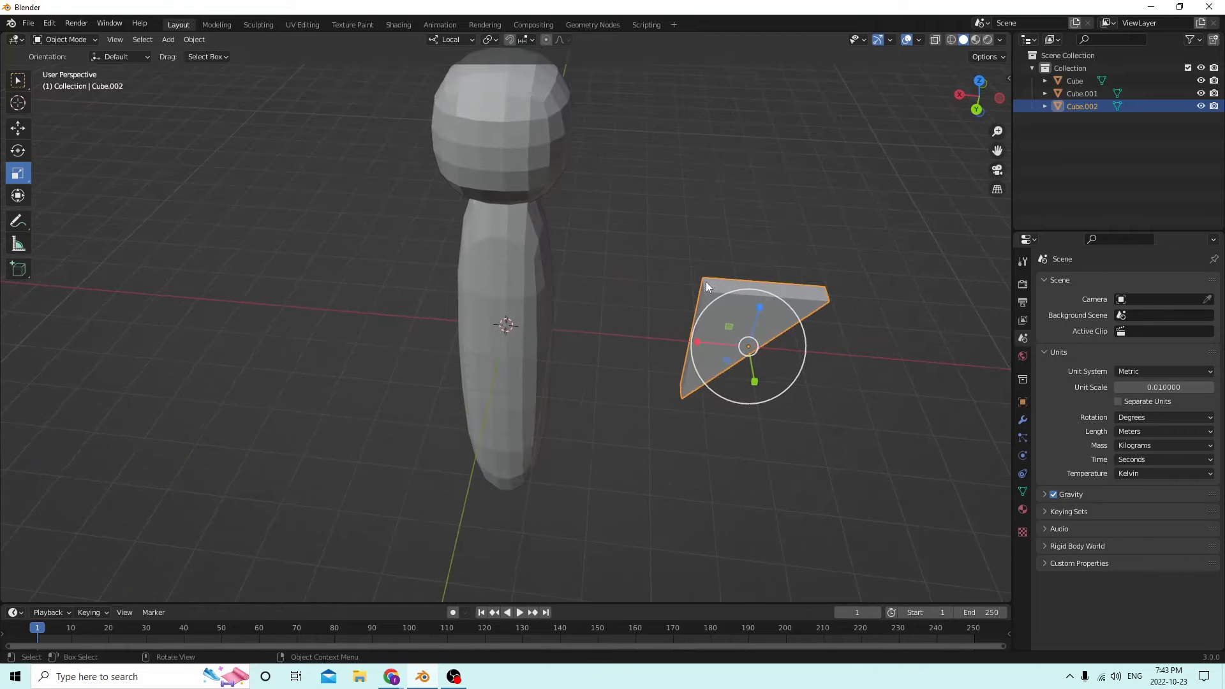
- Move the triangle's upper corner edge nearest the body about -0.0034 m along X
key(Tab)
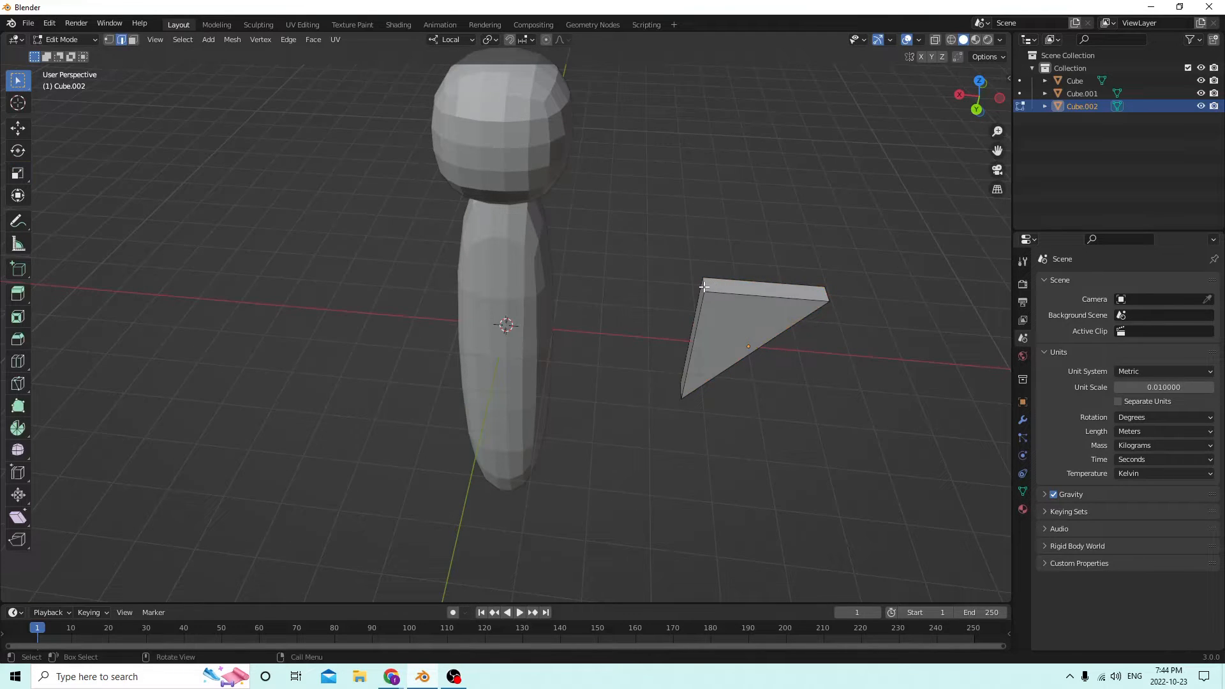
middle_drag(711, 294, 634, 242)
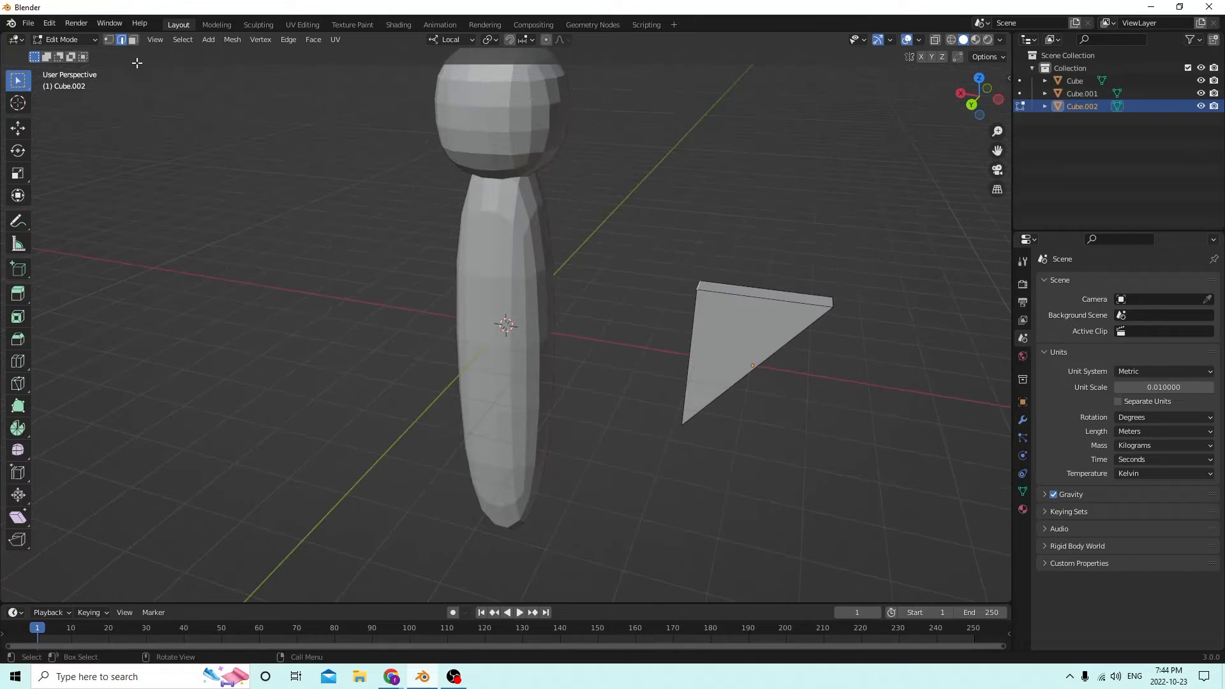
click(25, 131)
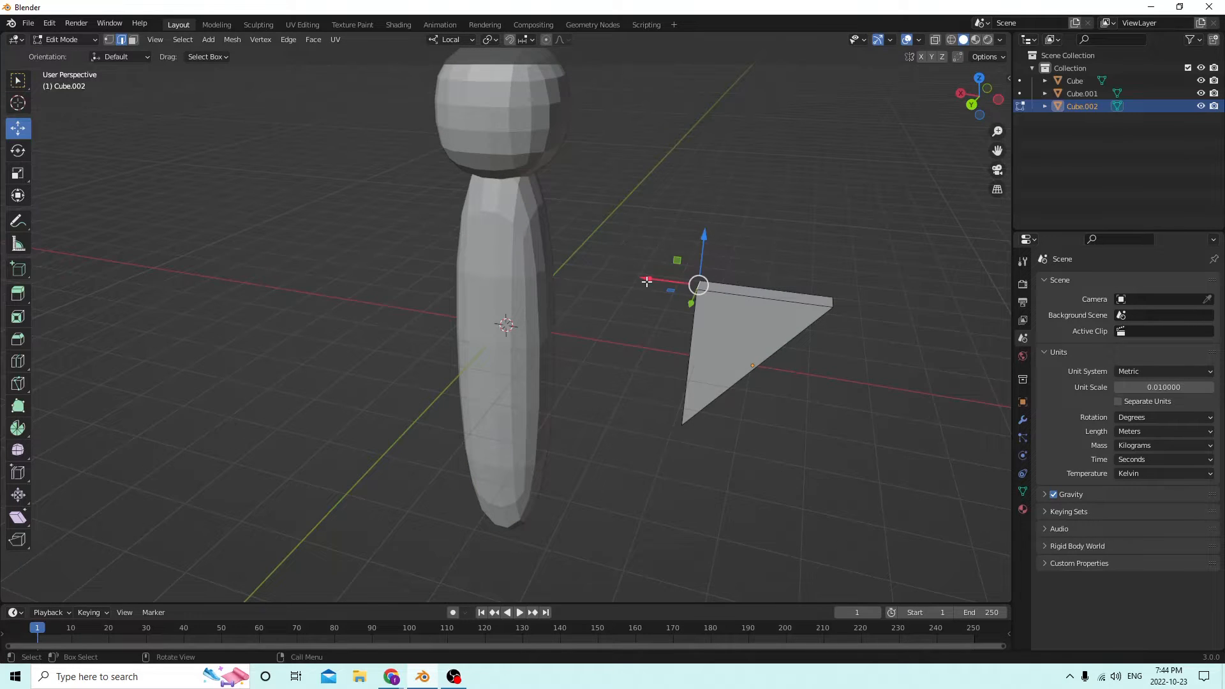
drag(646, 282, 668, 287)
middle_drag(668, 287, 670, 238)
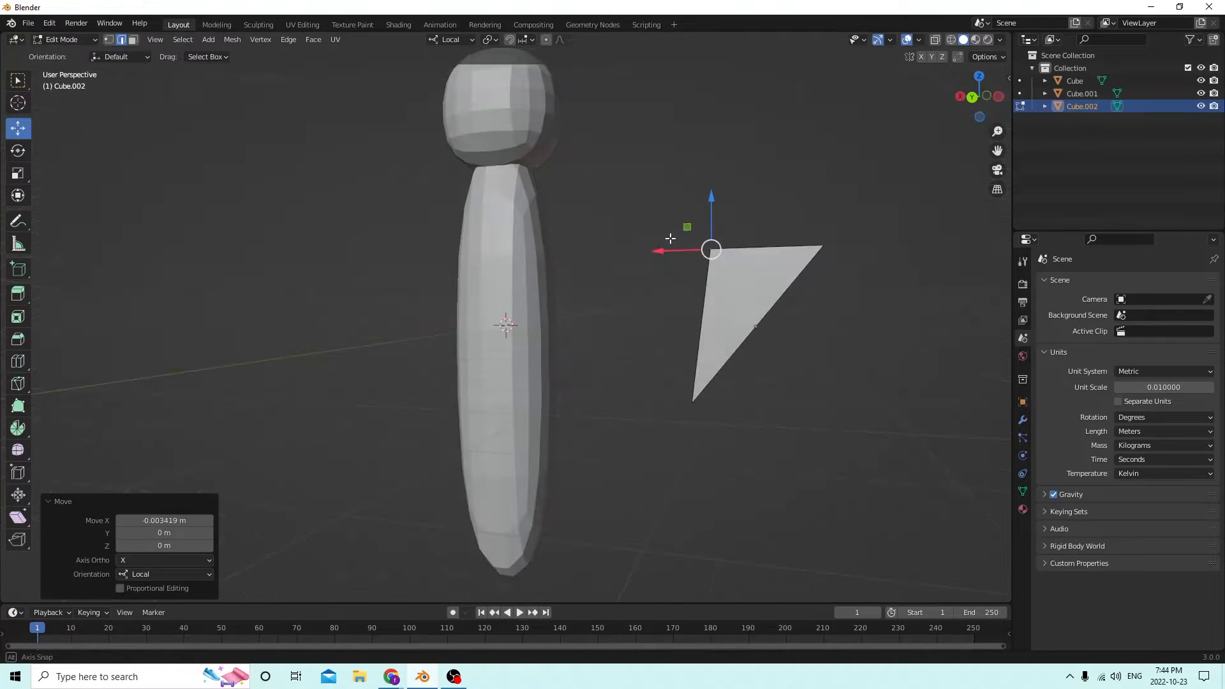
middle_drag(807, 264, 730, 281)
- Try a bevel of about 0.0045 m with 4 segments on the triangle's two upper corner edges, and undo it
click(829, 273)
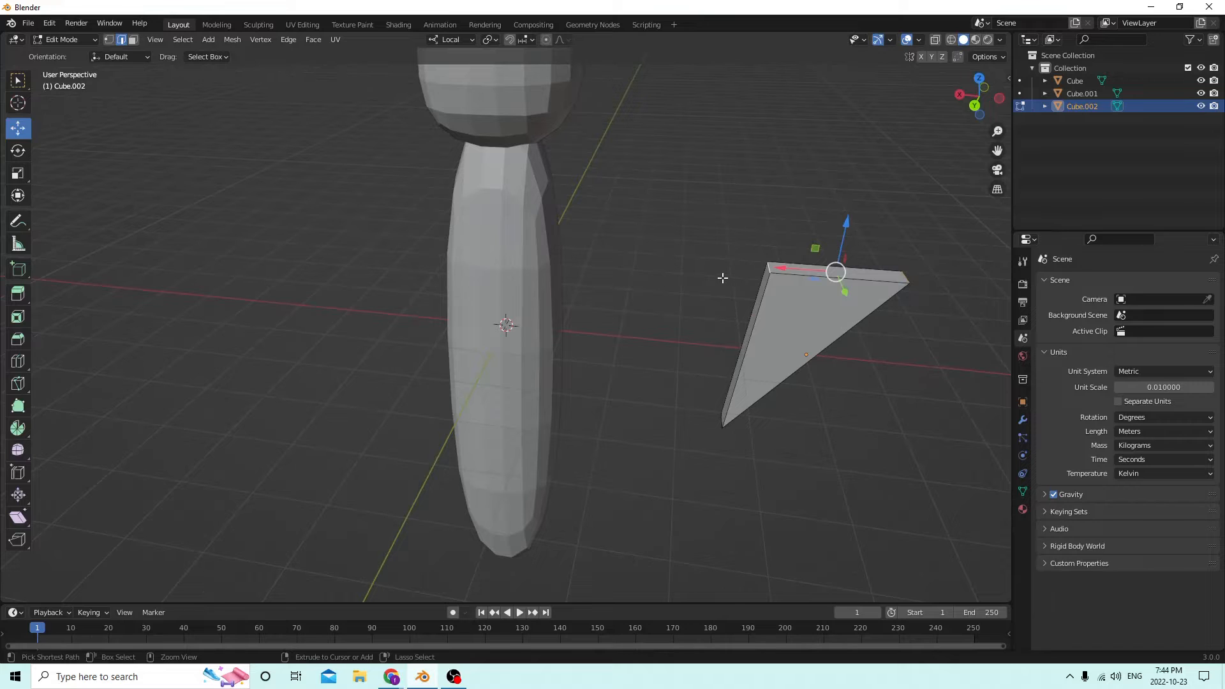
key(ctrl+b)
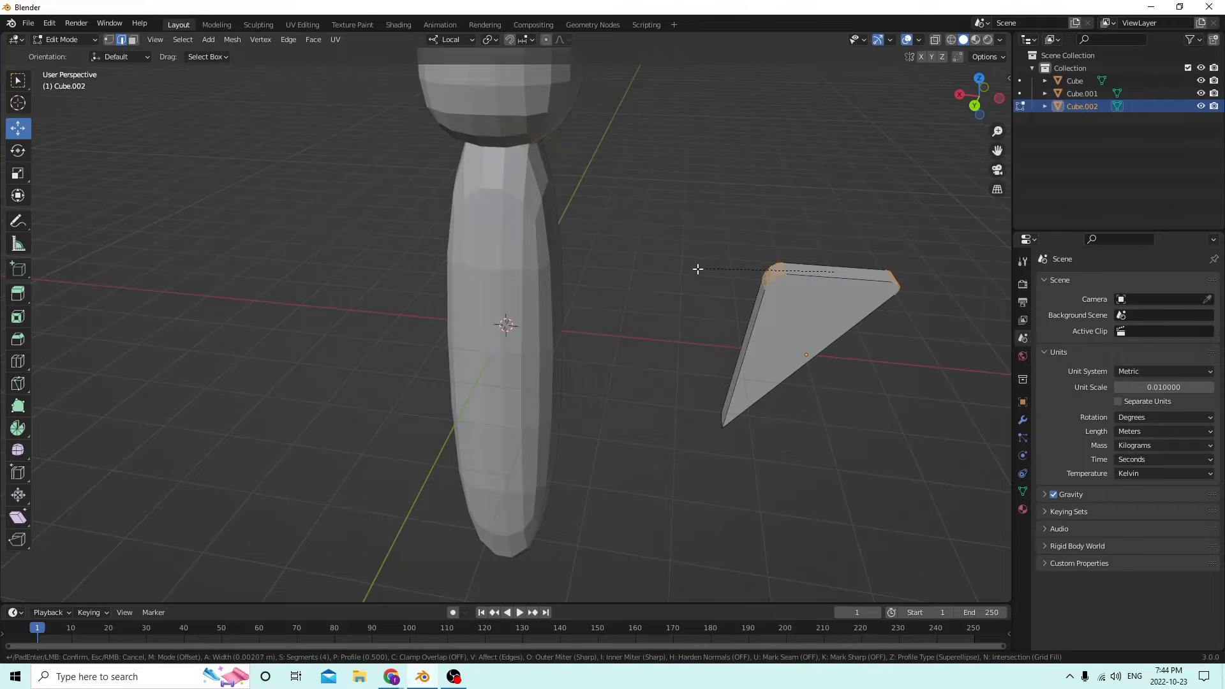
click(681, 271)
mouse_move(681, 270)
middle_down()
mouse_move(678, 197)
mouse_move(700, 191)
mouse_move(695, 272)
middle_up()
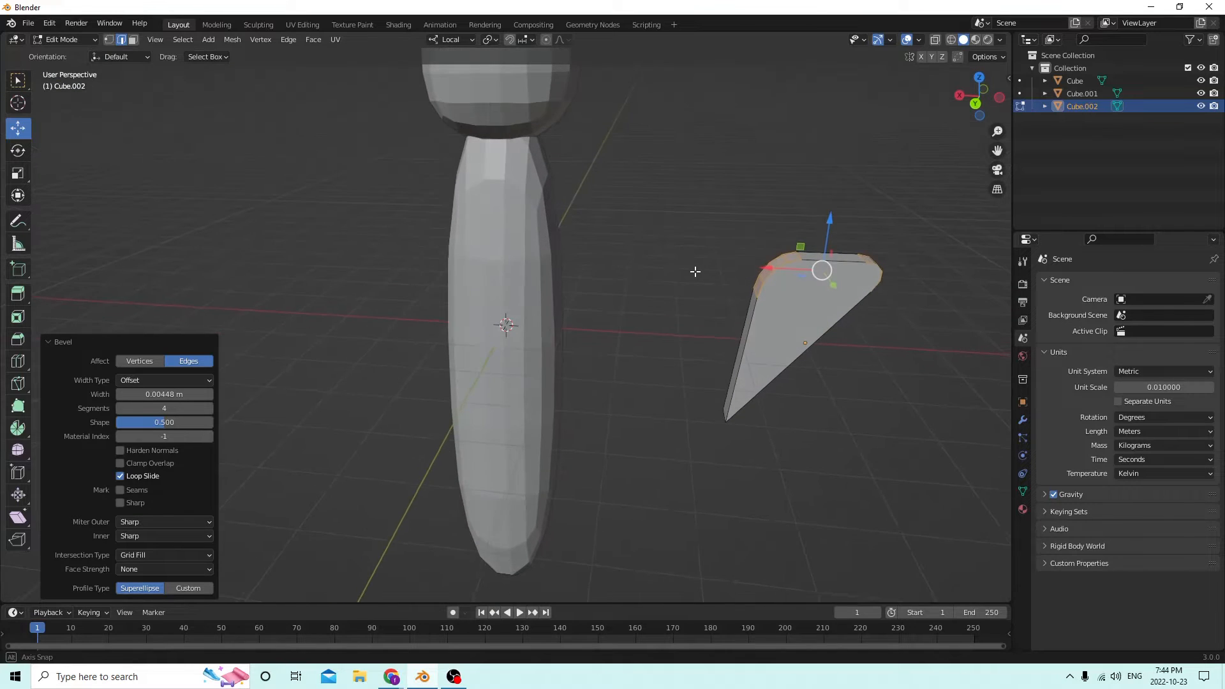
click(45, 25)
click(80, 40)
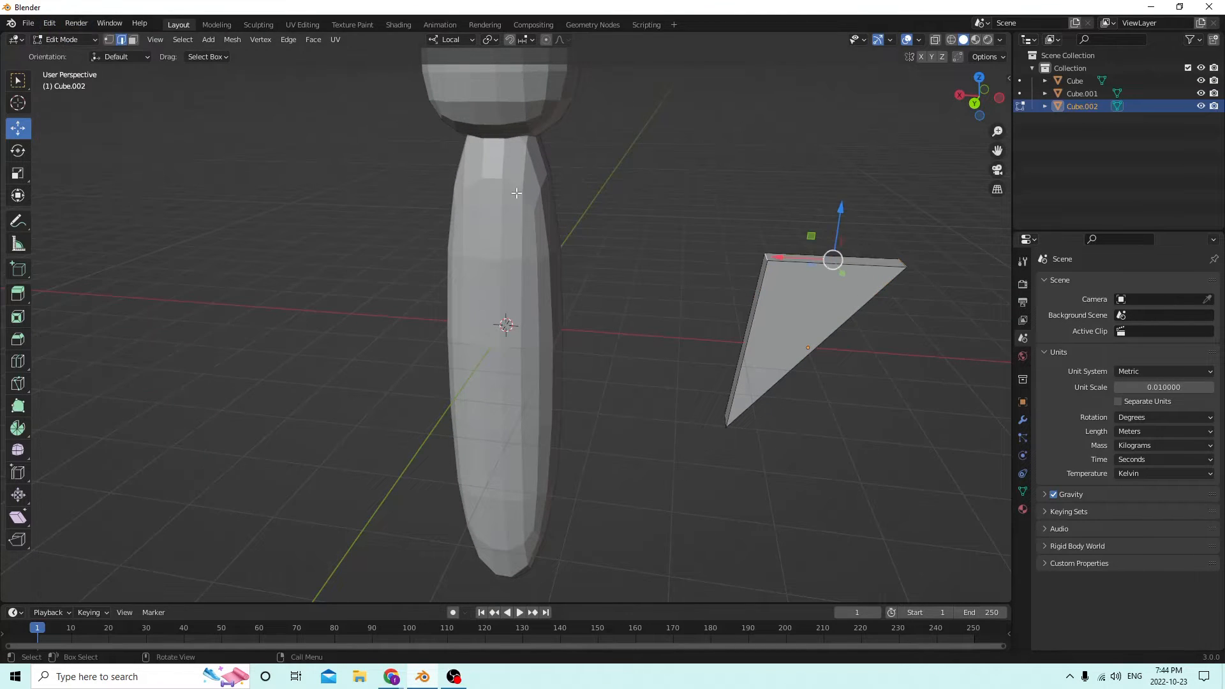
- Bevel the triangle's two upper corner edges by about 0.0074 m with 4 segments to form a rounded wing
key(ctrl+b)
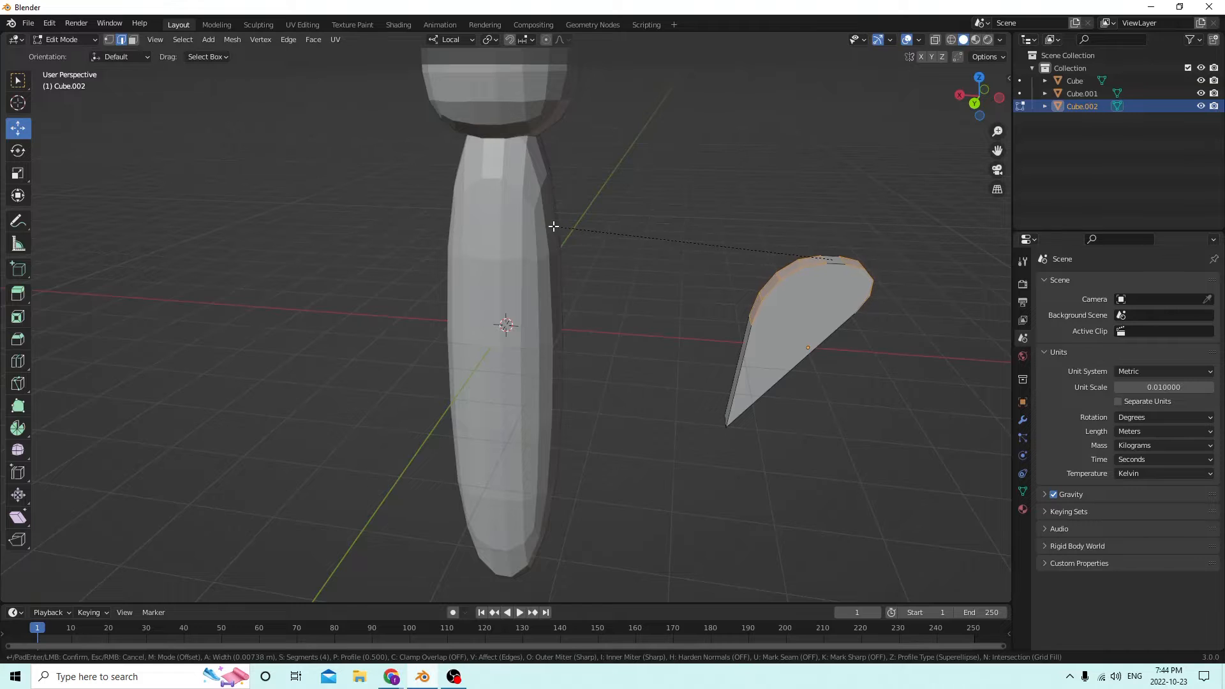
click(553, 226)
middle_drag(563, 213, 714, 249)
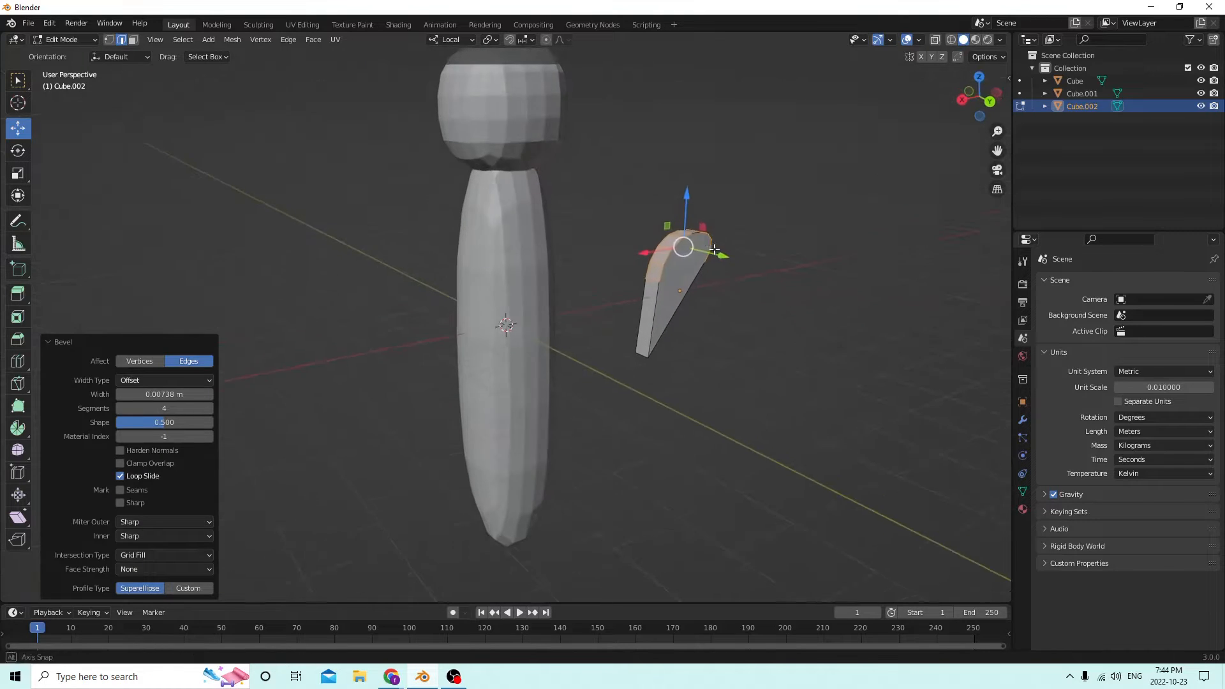
- Thin the wing along its local Y axis by a factor of about 0.672
key(Tab)
key(s)
key(y)
key(y)
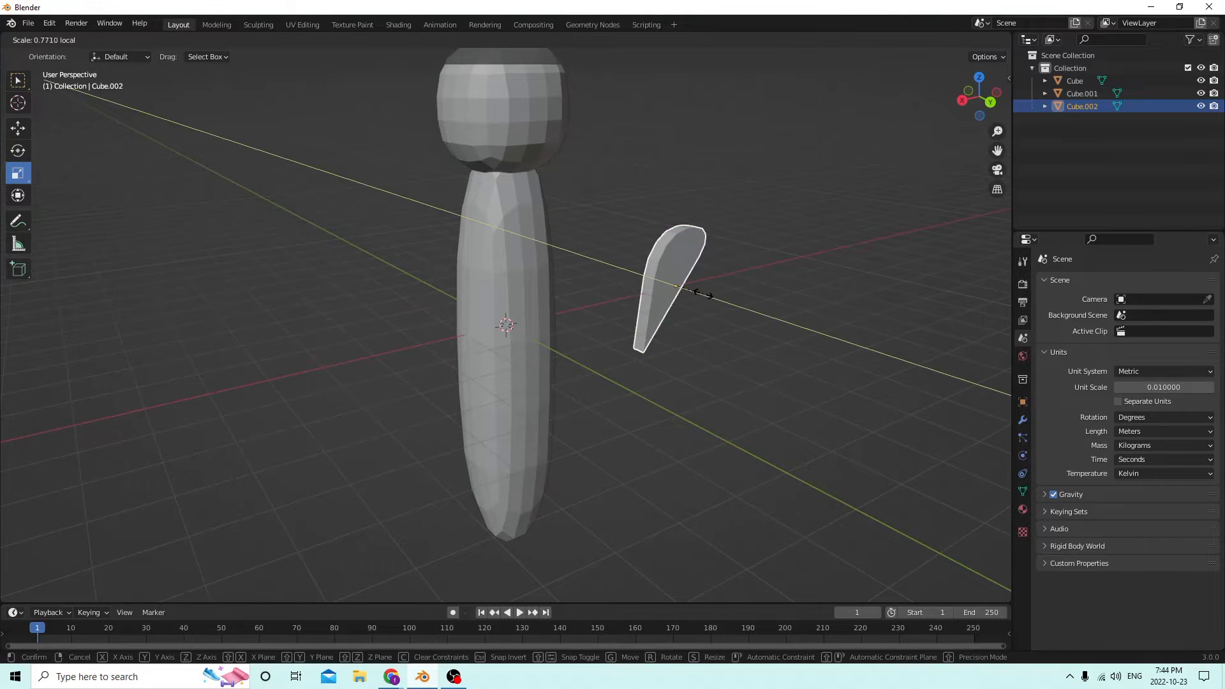
click(701, 294)
mouse_move(698, 289)
middle_down()
mouse_move(607, 226)
mouse_move(648, 265)
mouse_move(707, 273)
middle_up()
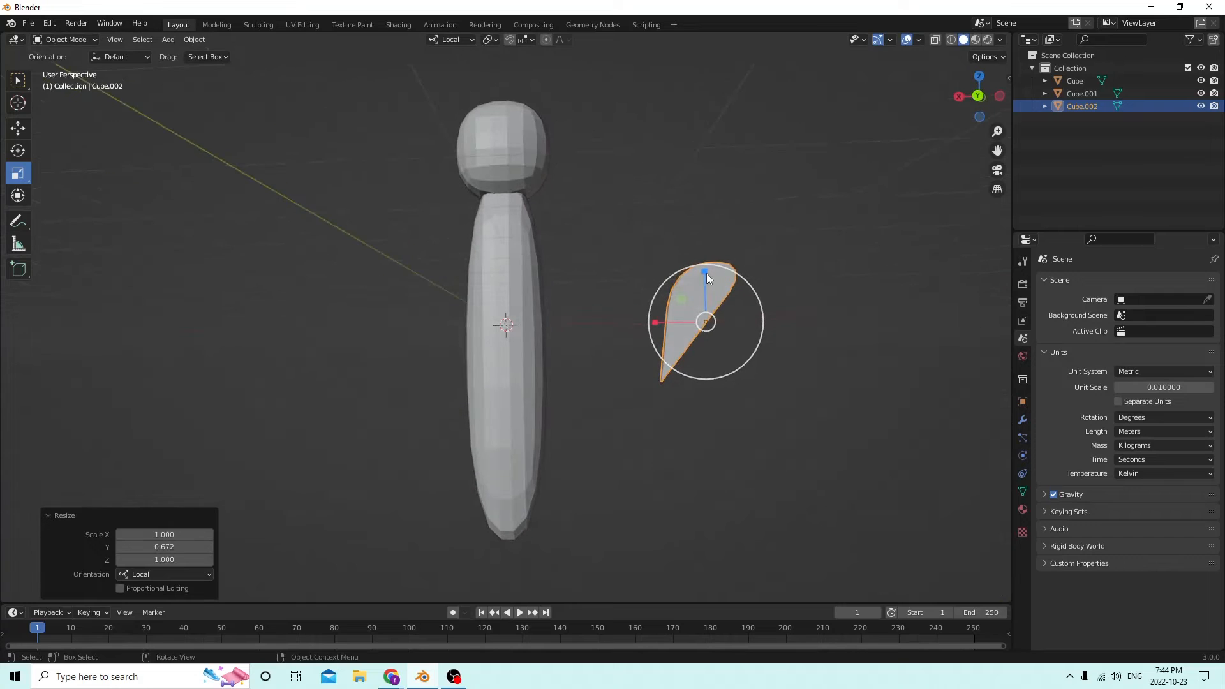
- Stretch the wing by a factor of about 1.68 along local Z and about 2.09 along local X
key(Tab)
key(Tab)
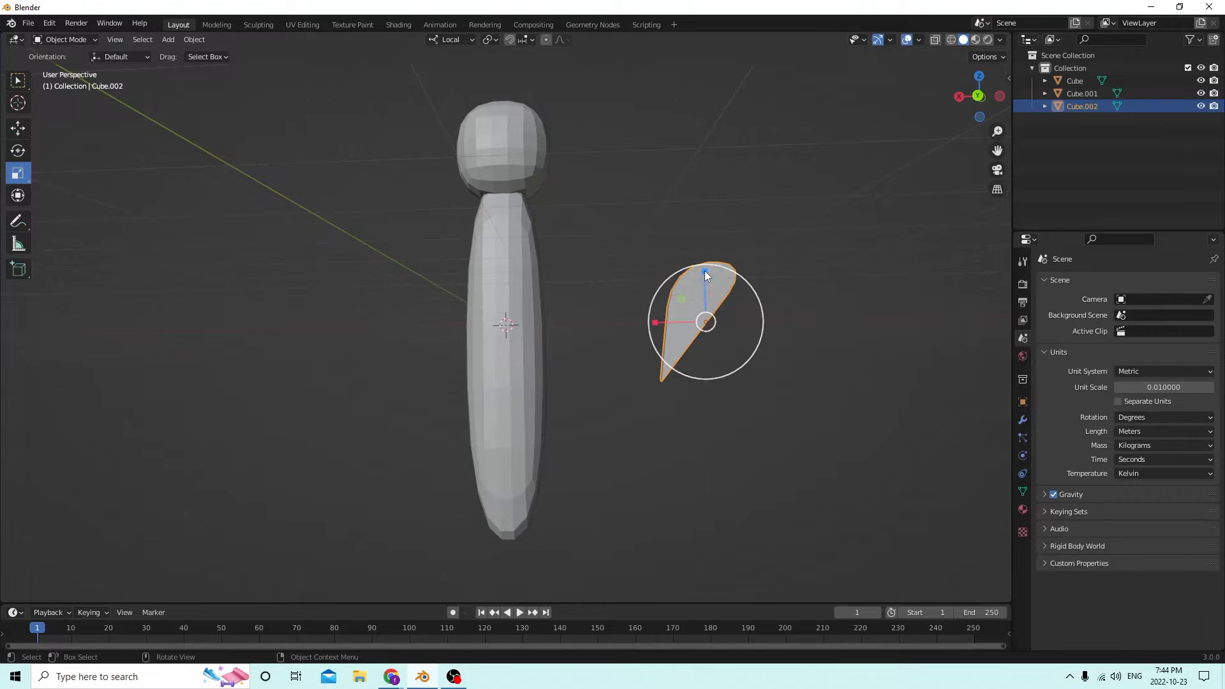
drag(704, 274, 702, 243)
key(s)
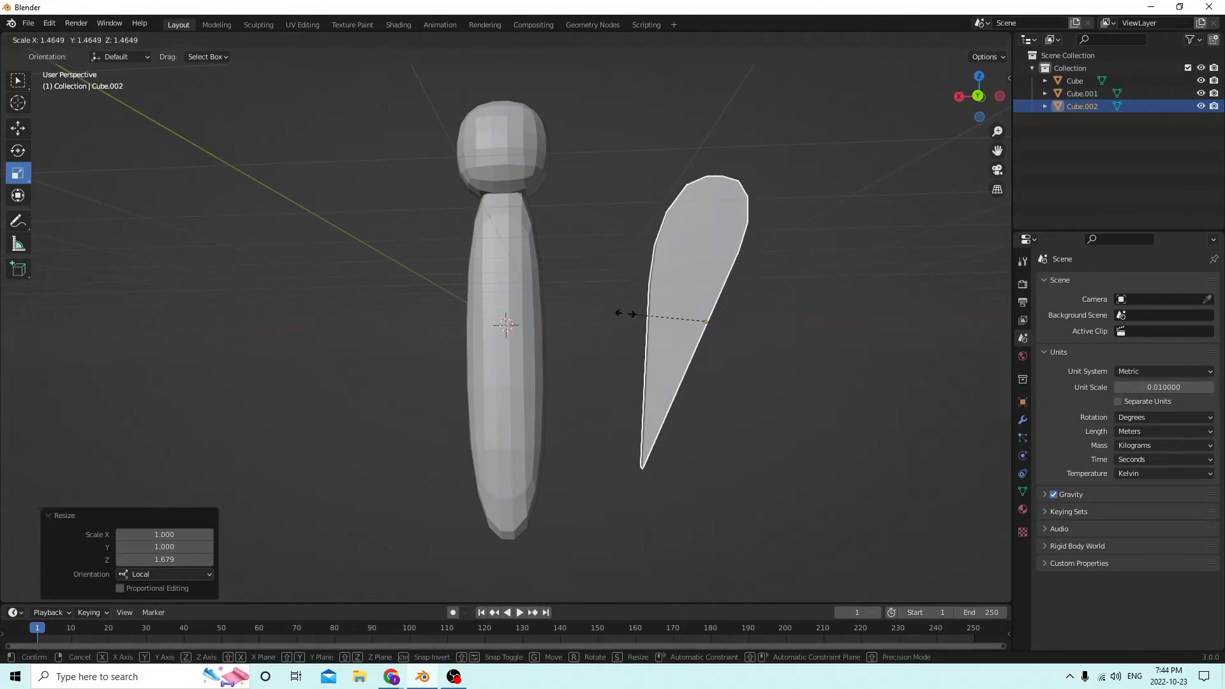
right_click(625, 312)
middle_drag(625, 311, 630, 327)
drag(651, 324, 583, 315)
- Move the wing up and toward the body until its lower tip meets the body's side
middle_drag(583, 314, 500, 205)
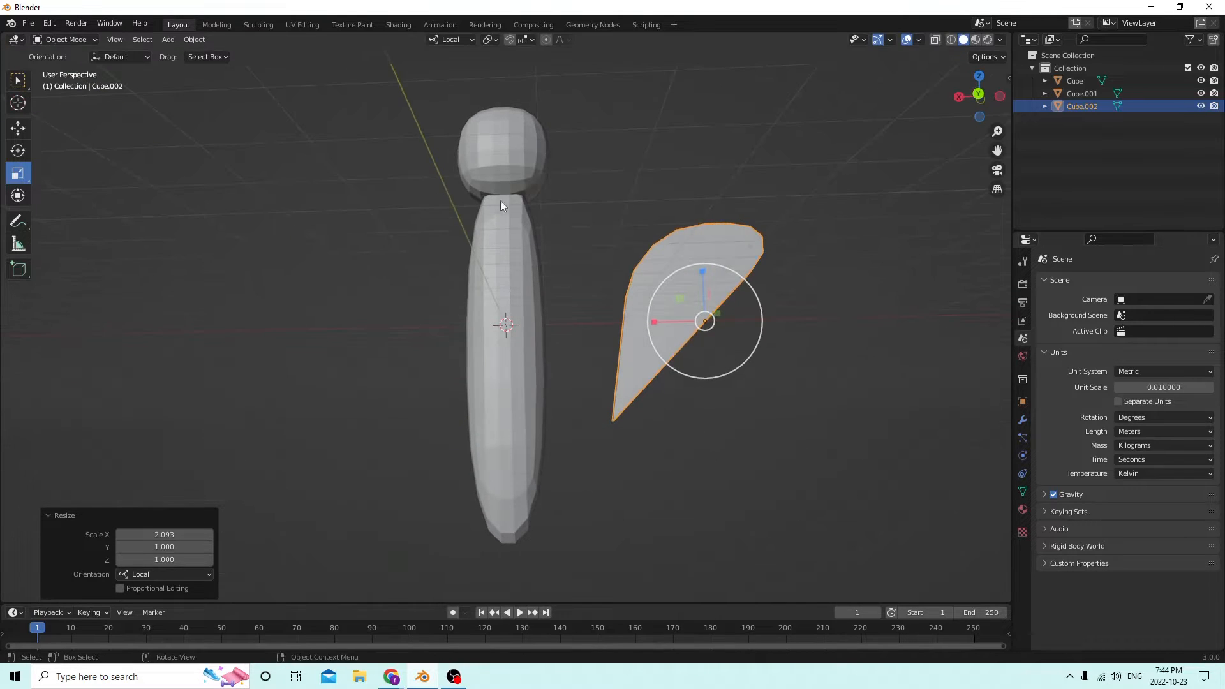
click(18, 128)
drag(662, 308, 588, 232)
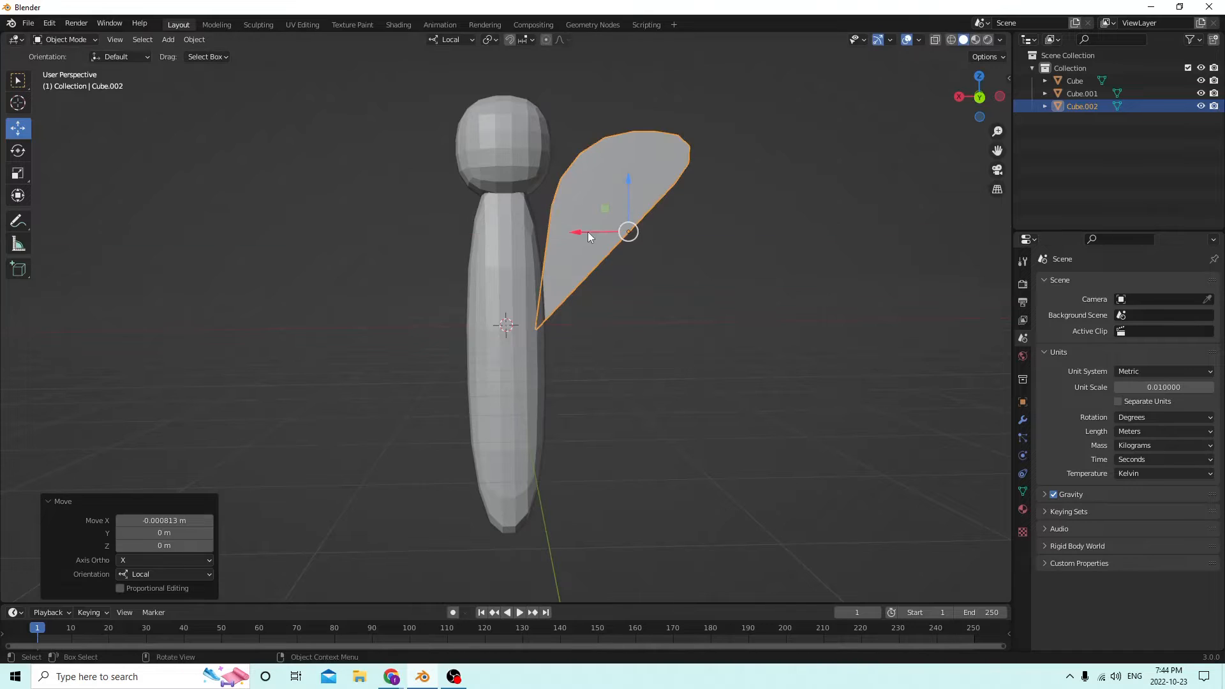
- Widen the wing along local X and shift it about -0.012 m along X, clear of the body
click(20, 174)
drag(578, 231, 612, 205)
click(19, 127)
middle_drag(612, 205, 646, 228)
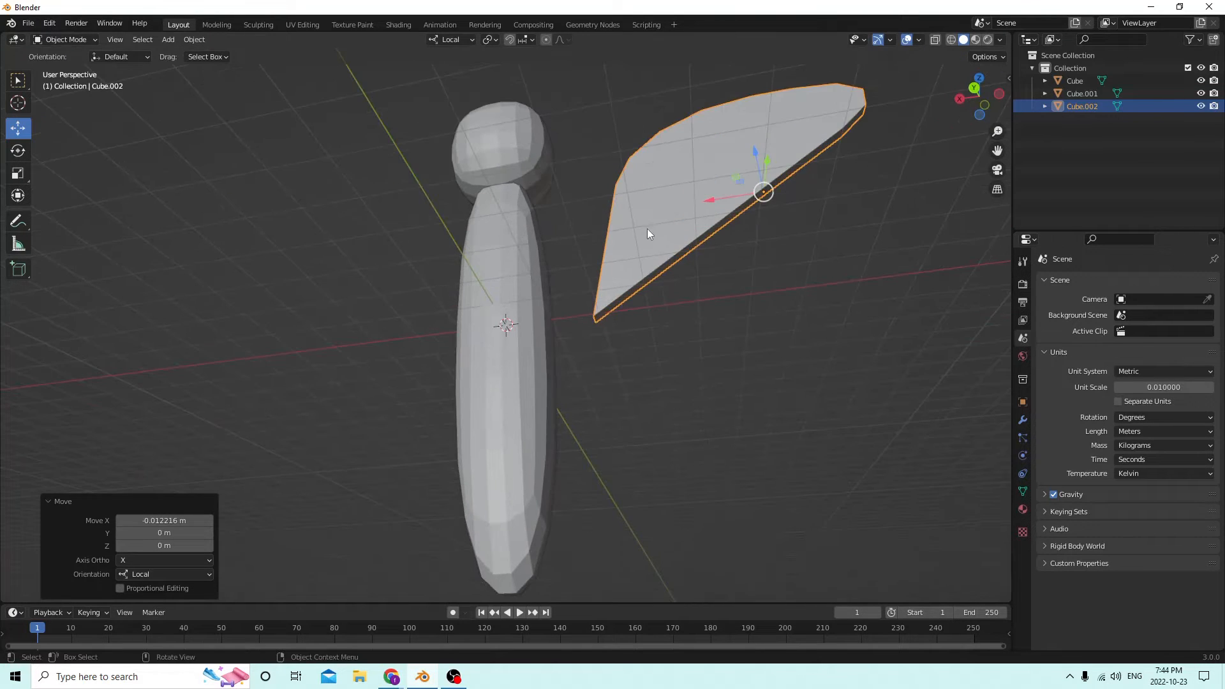
- Bevel the edge at the wing's pointed lower tip to round it off
key(Tab)
click(595, 319)
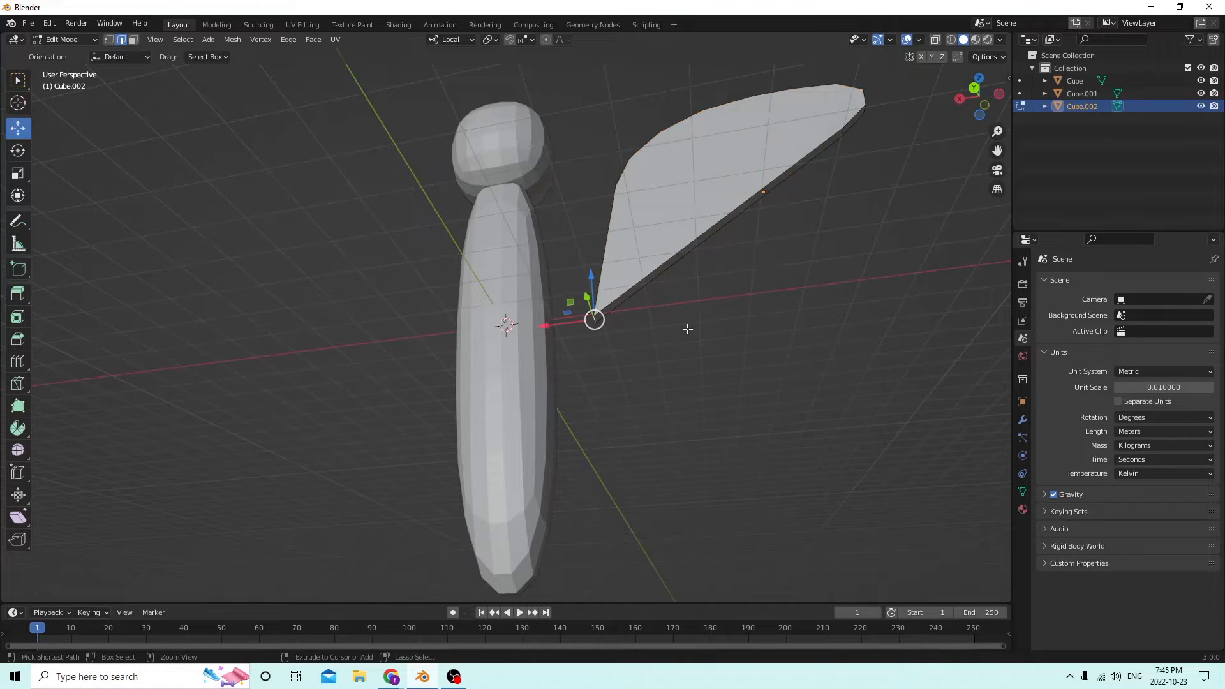
key(ctrl+b)
click(718, 321)
middle_drag(719, 321, 454, 291)
key(Tab)
- Thin the wing further along its local Y axis by a factor of about 0.468
scroll(542, 323, down, 2)
scroll(454, 291, down, 1)
click(19, 174)
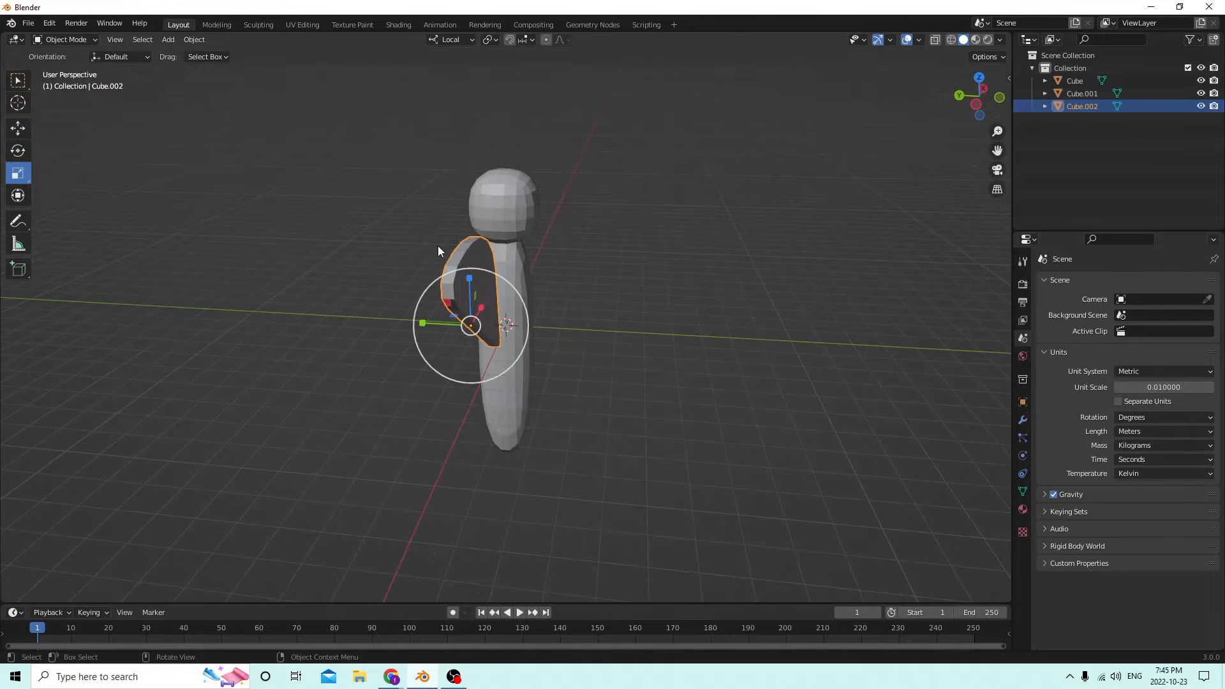
middle_drag(437, 246, 454, 319)
drag(454, 319, 482, 332)
middle_drag(482, 331, 599, 285)
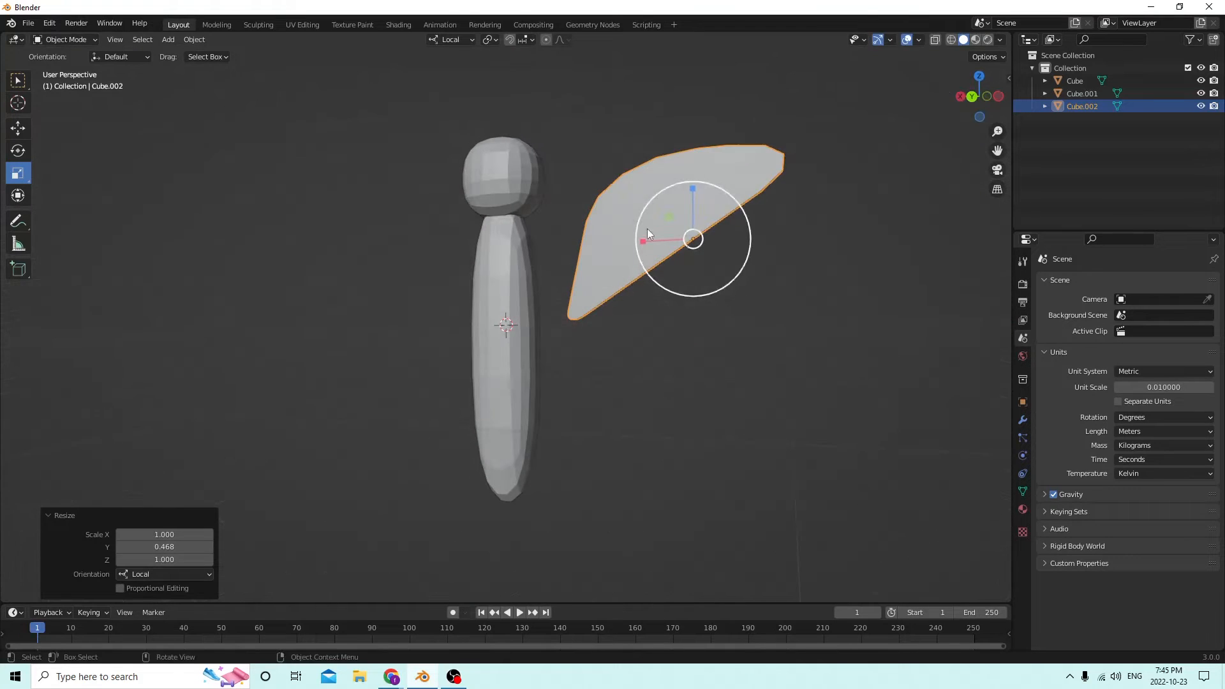
middle_drag(647, 228, 471, 246)
key(Tab)
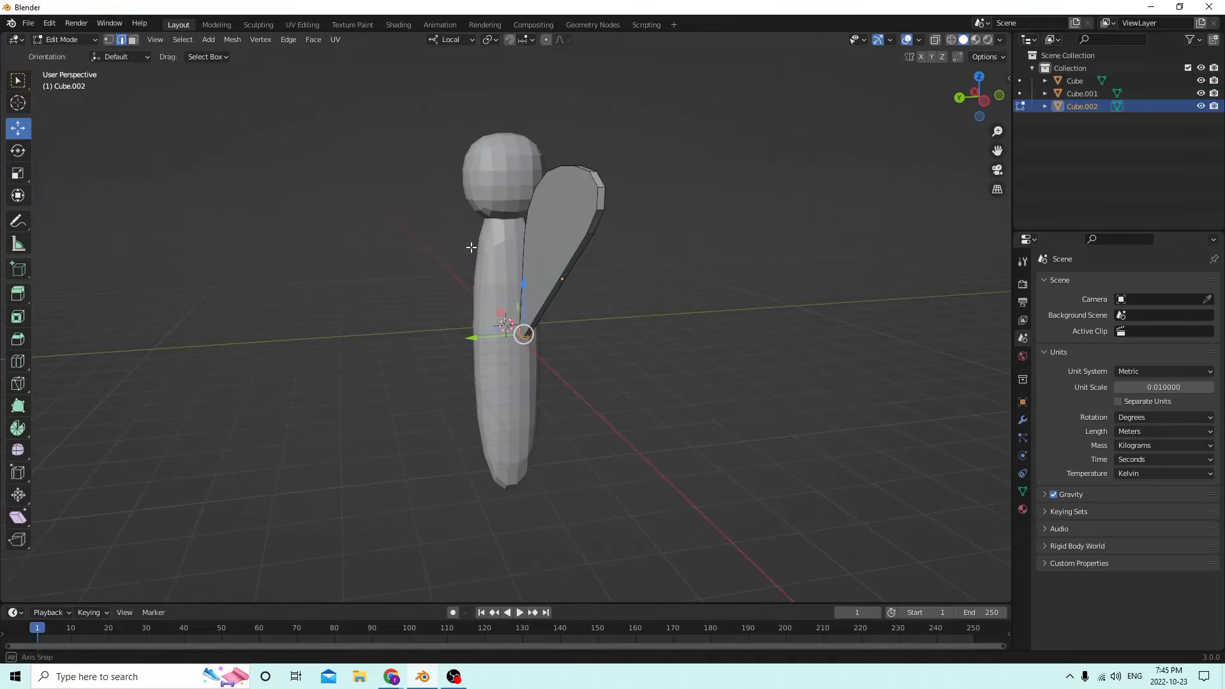
key(g)
key(y)
key(Escape)
key(Tab)
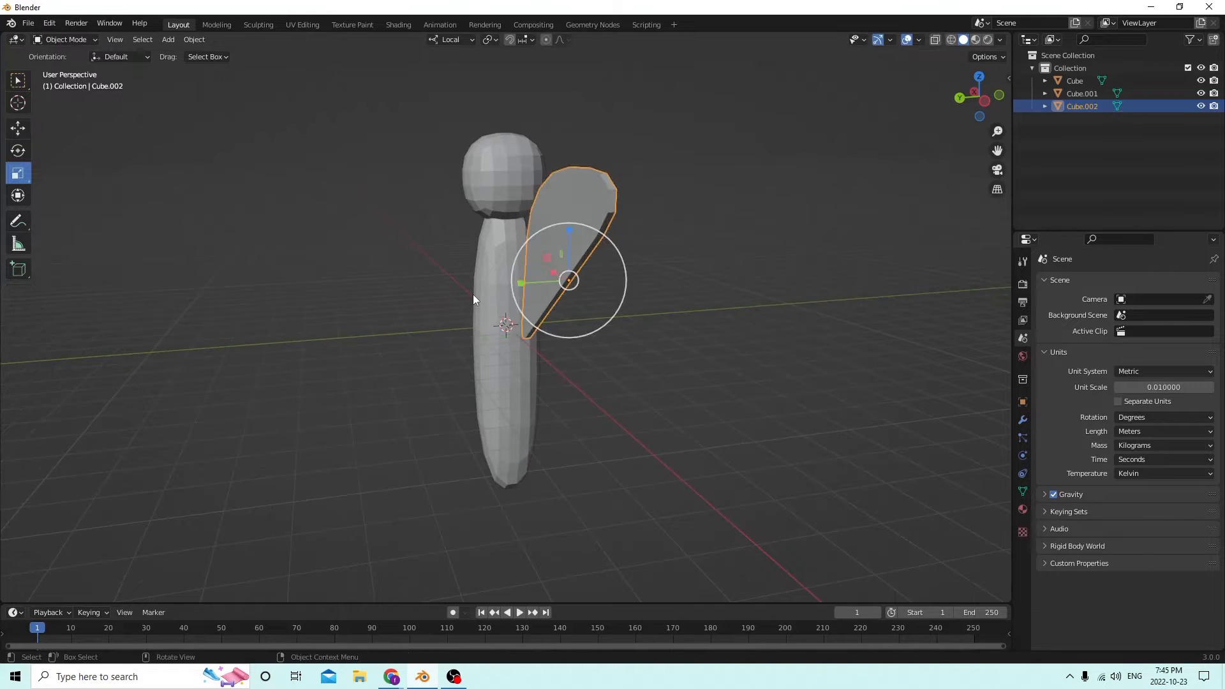
- Move the wing about 0.0064 m along Y and about 0.016 m along X so its tip reaches the body
click(17, 128)
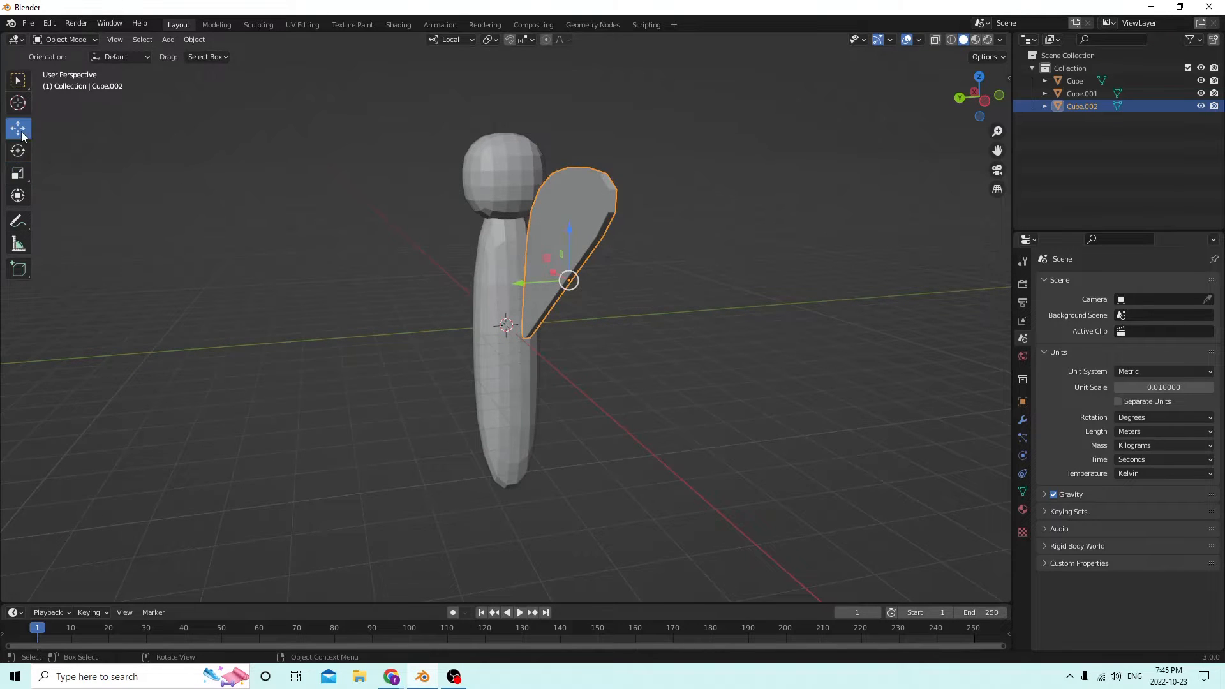
middle_drag(357, 211, 416, 245)
key(g)
click(496, 317)
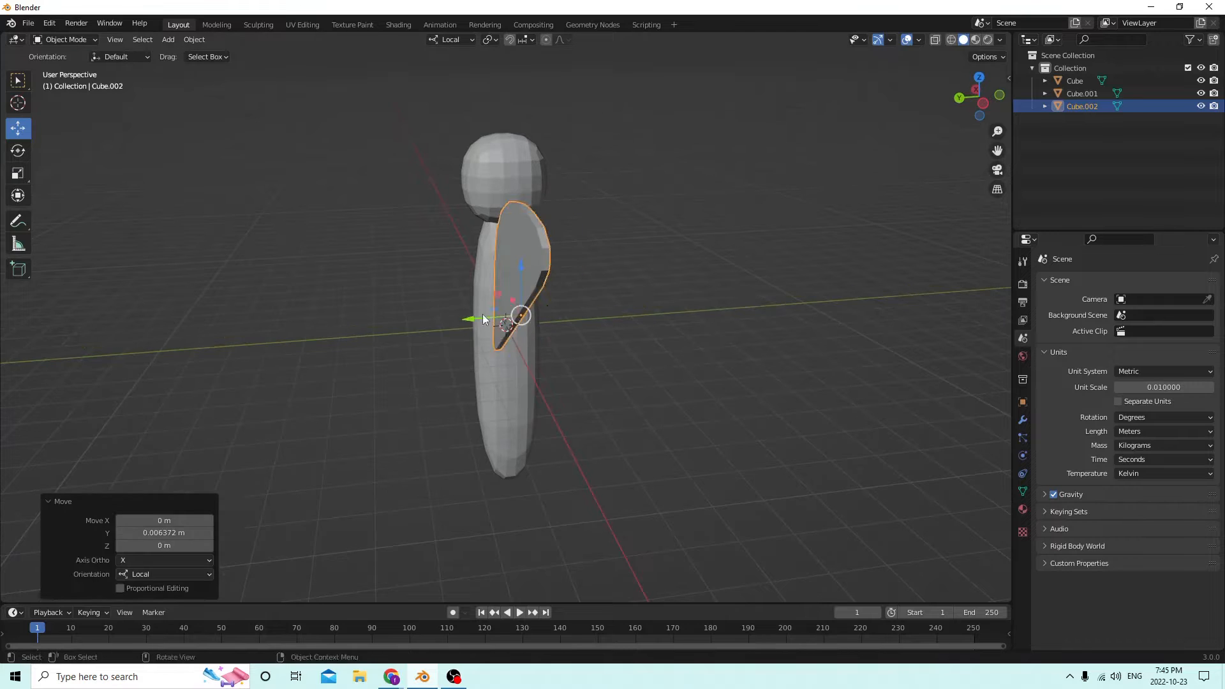
middle_drag(495, 317, 643, 269)
drag(650, 252, 591, 246)
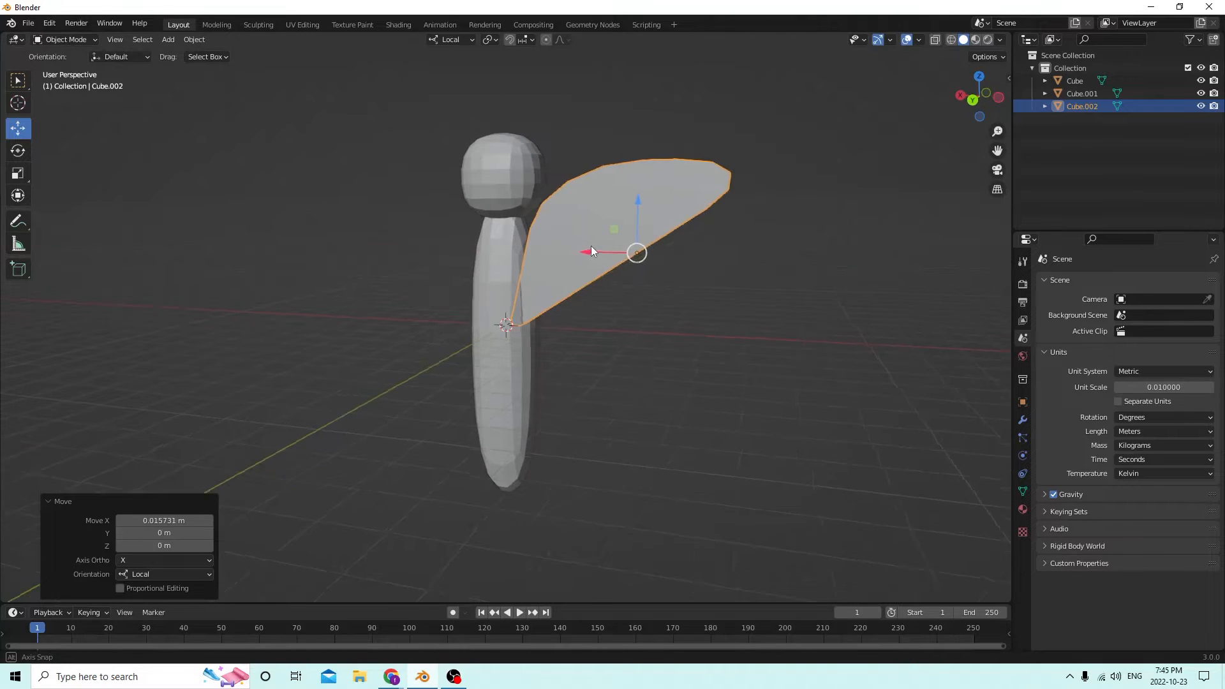
- Shift the wing another 0.0033 m or so along its local Y axis, toward the body's surface
middle_drag(590, 247, 615, 285)
drag(615, 285, 667, 246)
middle_drag(667, 246, 627, 315)
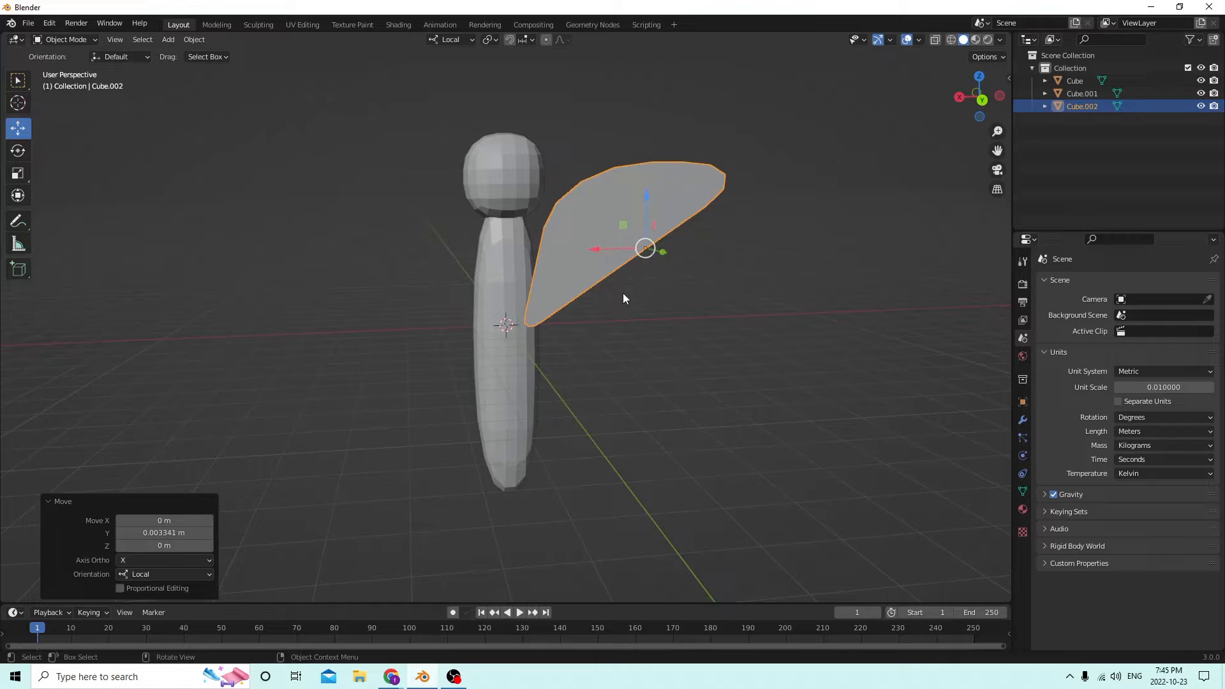
- Duplicate the wing in place and open the copy's object transform properties
middle_drag(614, 291, 520, 277)
key(shift+d)
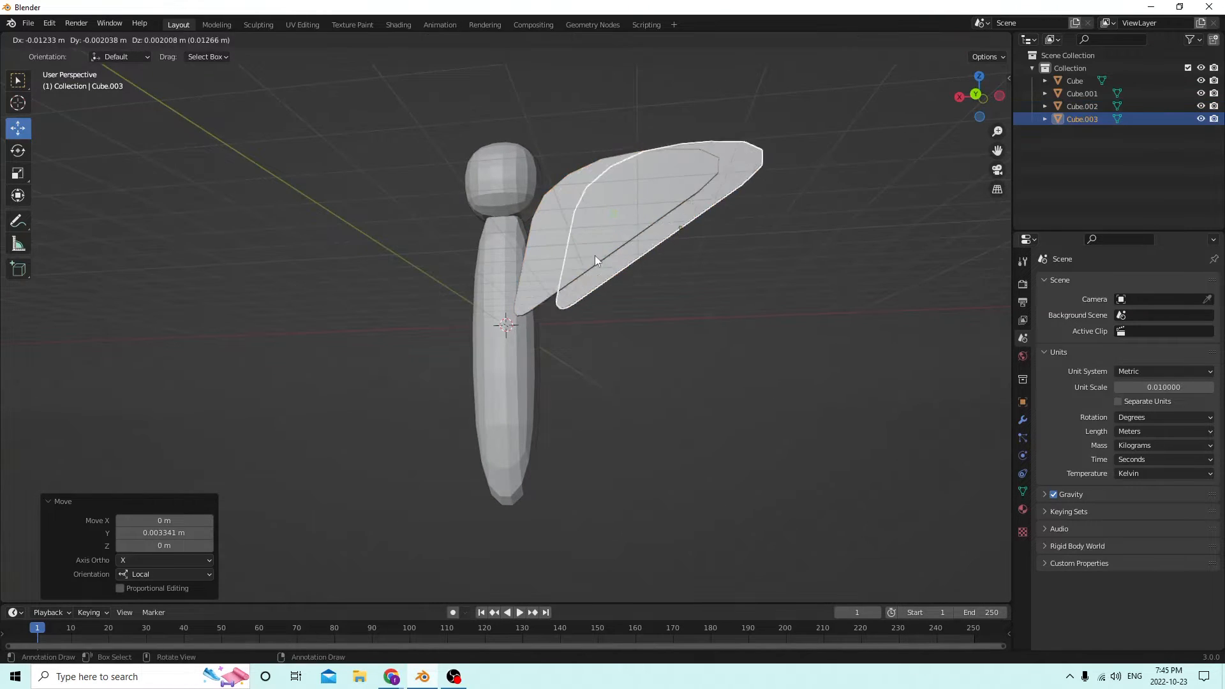
key(Escape)
click(1022, 402)
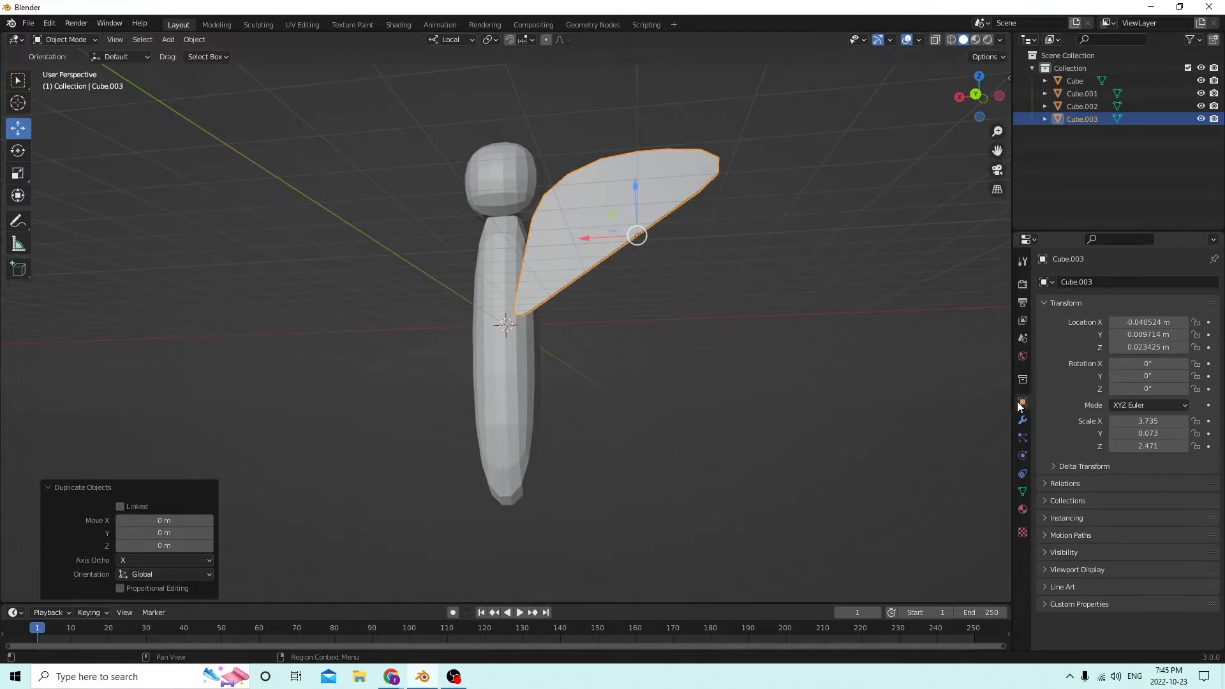
mouse_move(795, 315)
middle_down()
mouse_move(810, 320)
mouse_move(784, 322)
middle_up()
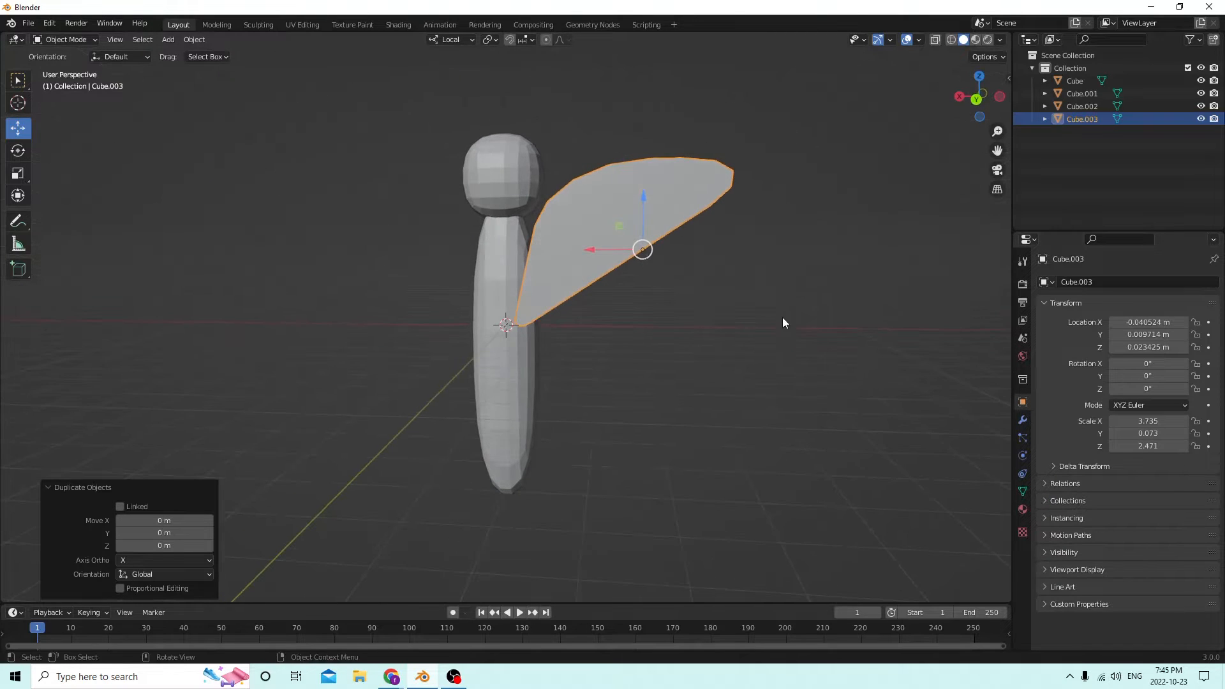
- Set the duplicated wing's X location to 0.040524 m, placing it on the opposite side of the body
drag(585, 249, 553, 247)
right_click(552, 247)
click(1120, 319)
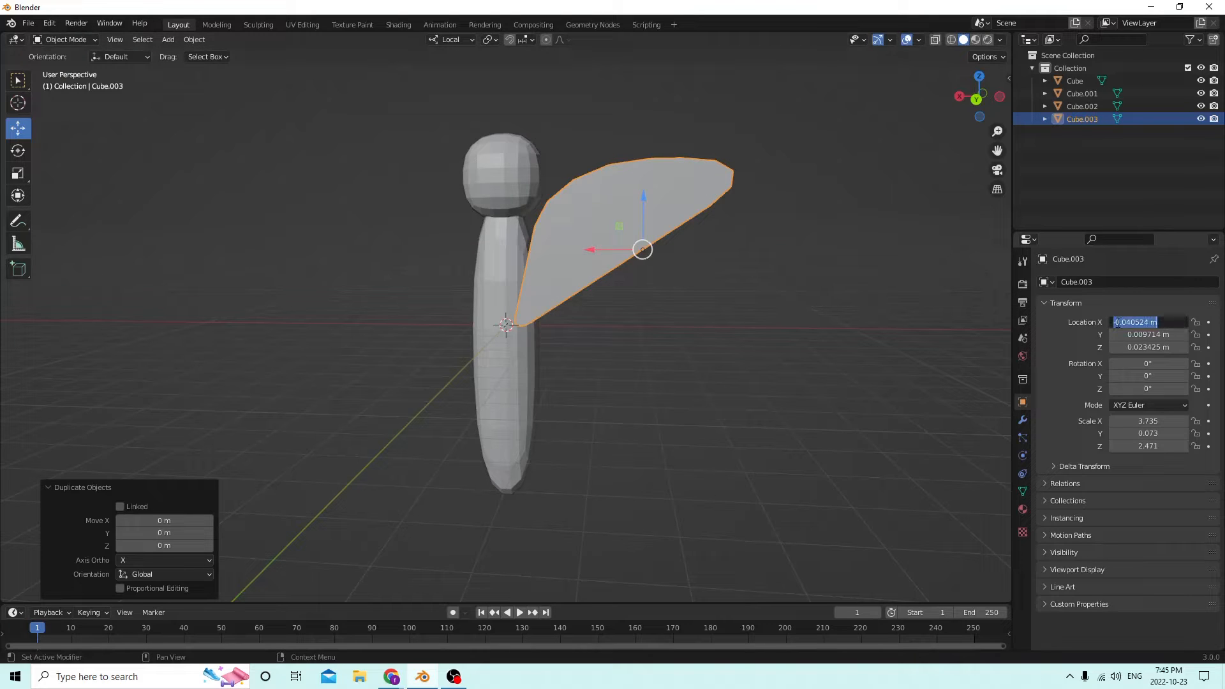
click(1116, 323)
key(Return)
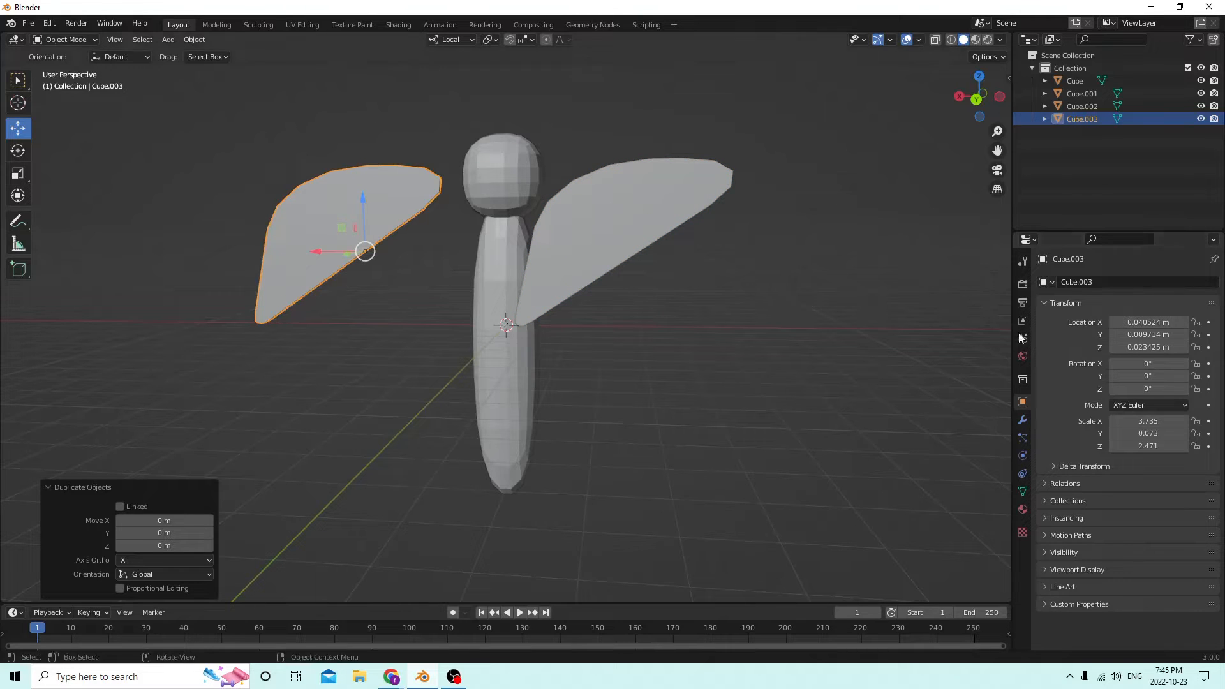
- Set the duplicated wing's Z rotation to 180° so it mirrors the original wing
click(1148, 388)
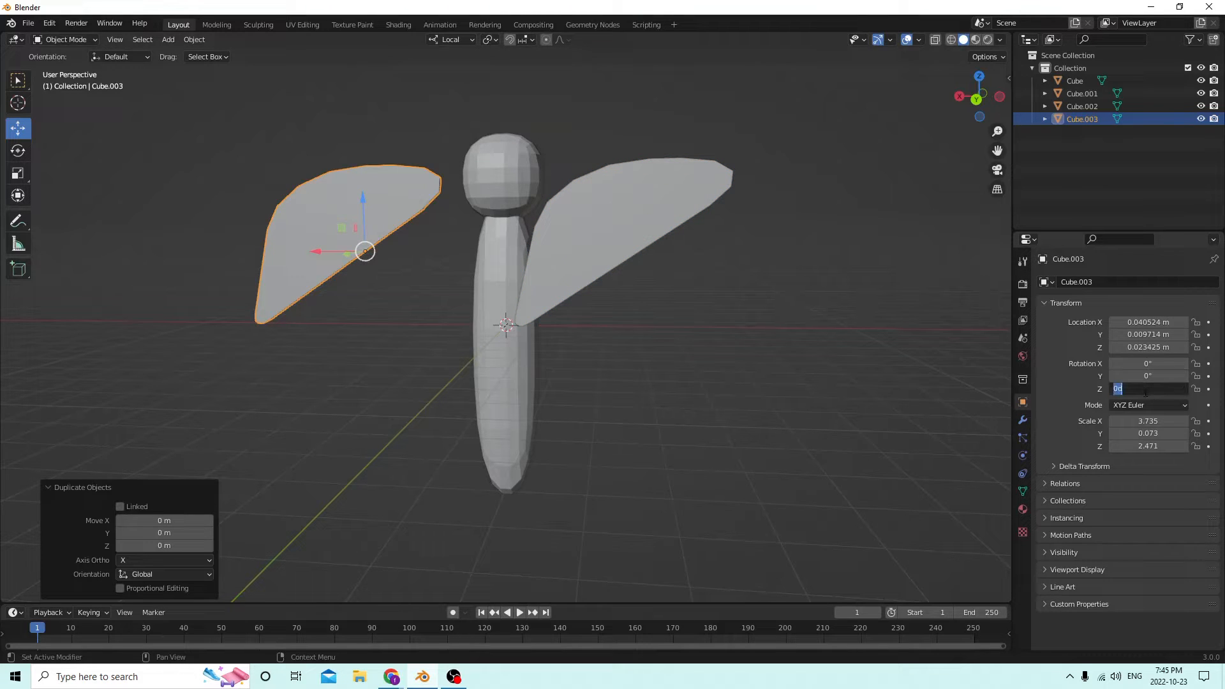
text(180)
key(Return)
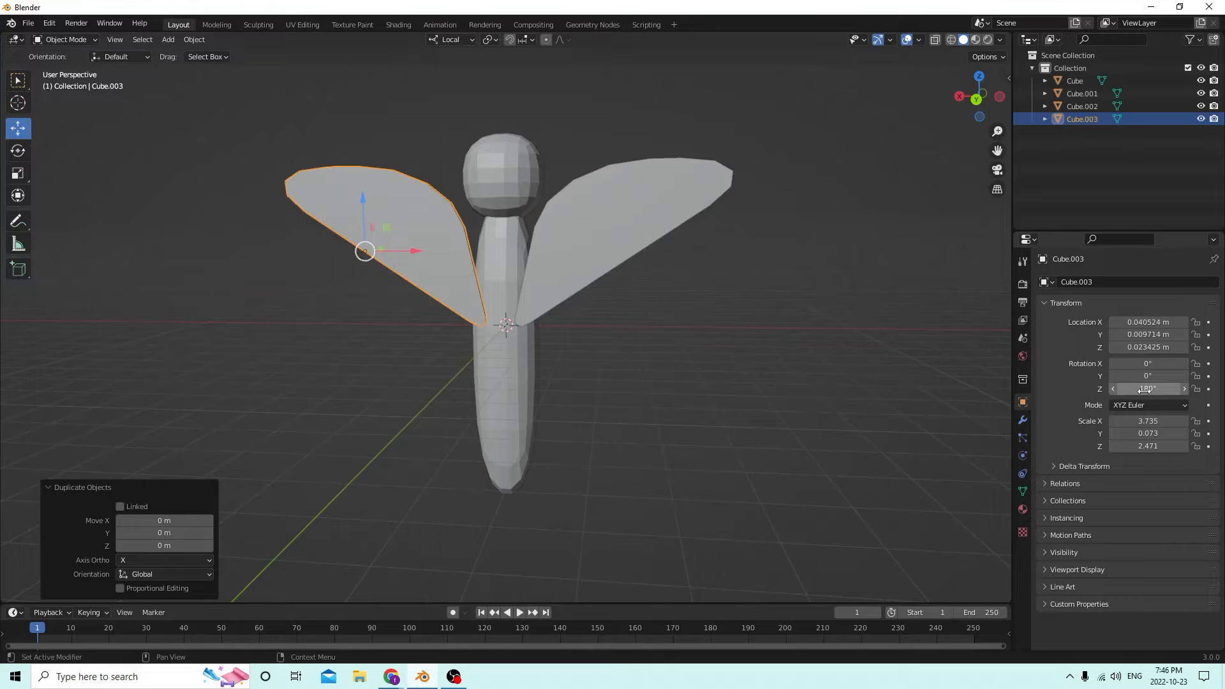
mouse_move(828, 339)
middle_down()
mouse_move(898, 339)
mouse_move(641, 331)
mouse_move(1000, 339)
mouse_move(865, 345)
mouse_move(771, 331)
mouse_move(823, 284)
mouse_move(836, 342)
middle_up()
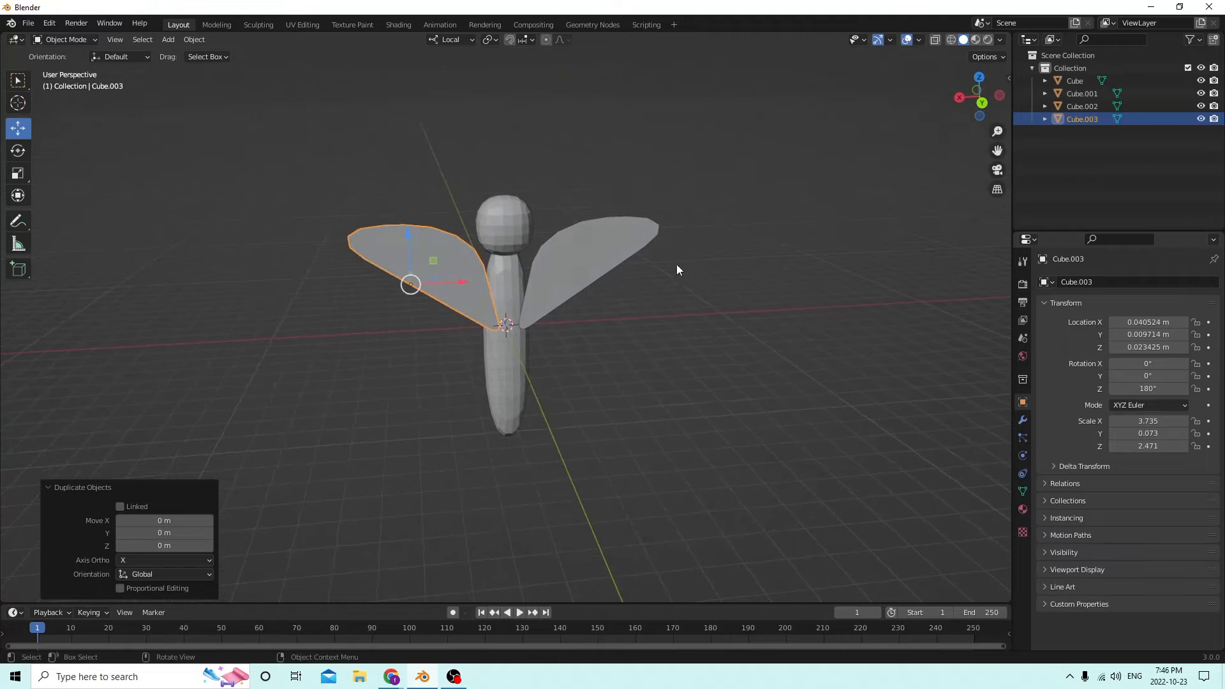
- Try an X rotation of 5° on the original wing and reset it to 0°
click(576, 245)
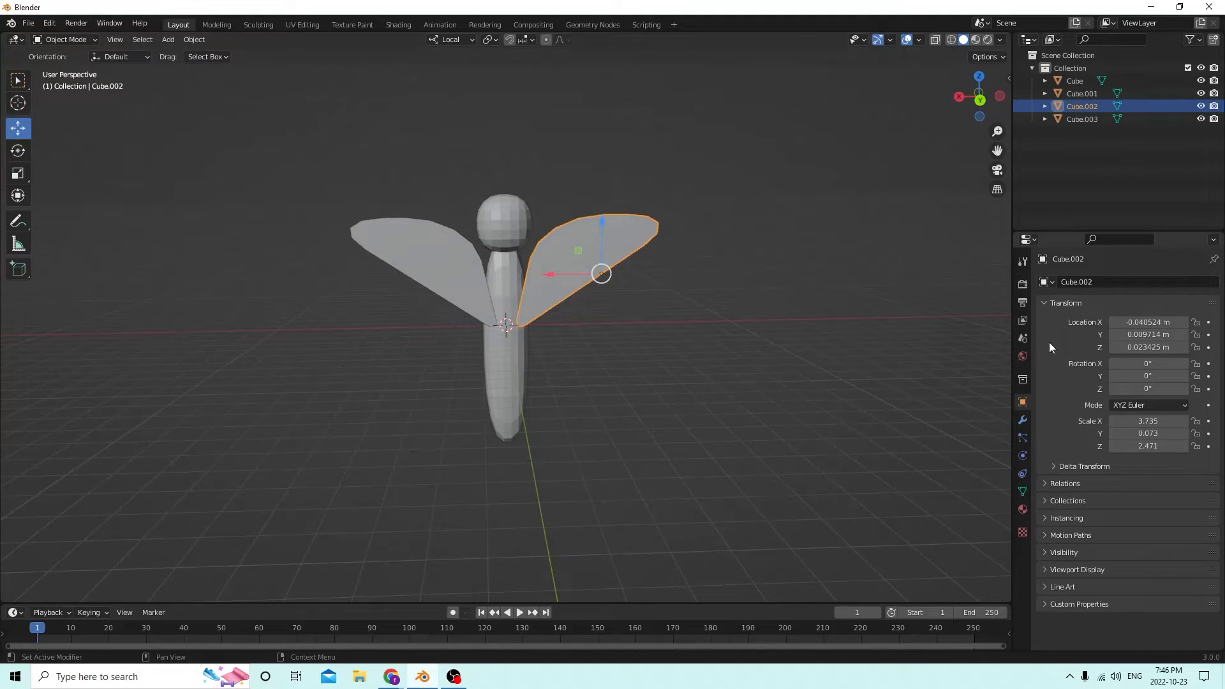
click(1145, 363)
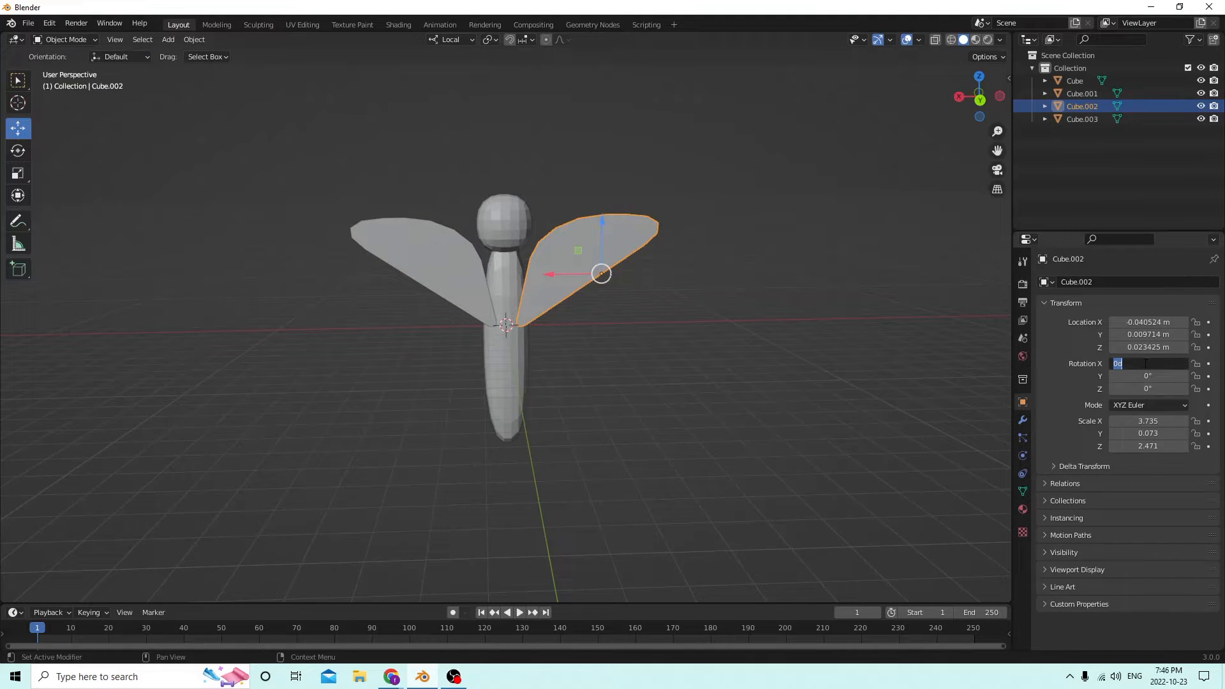
text(5)
key(Return)
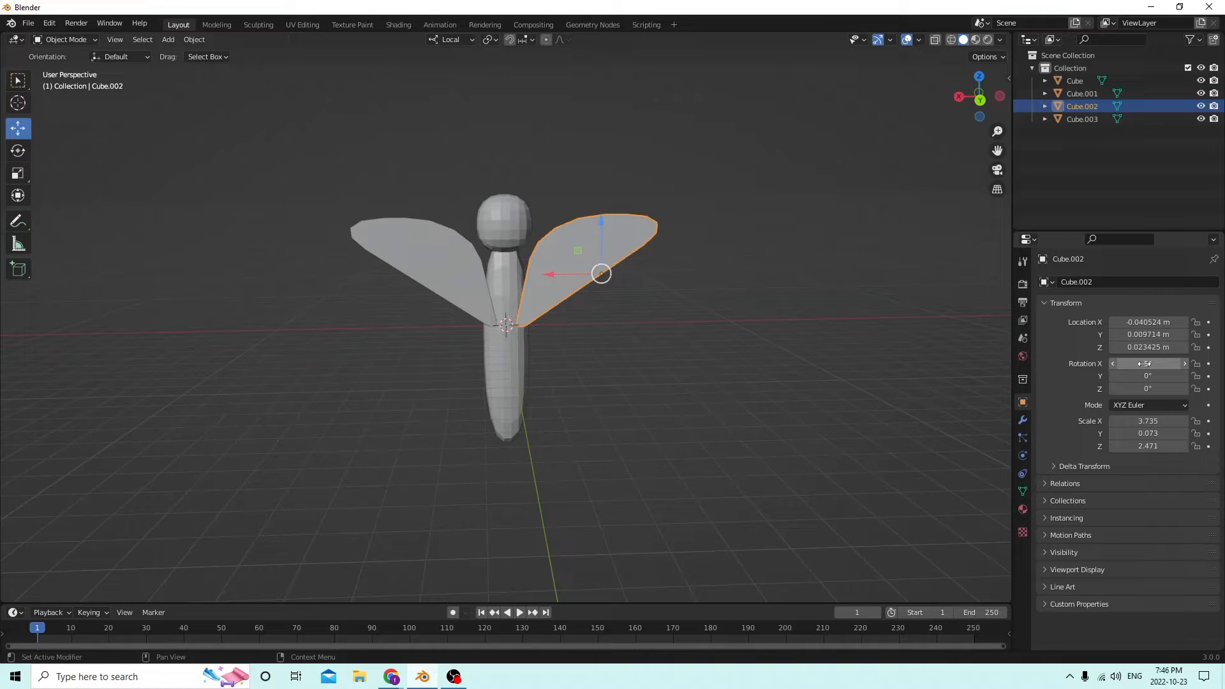
click(1144, 363)
text(0)
key(Return)
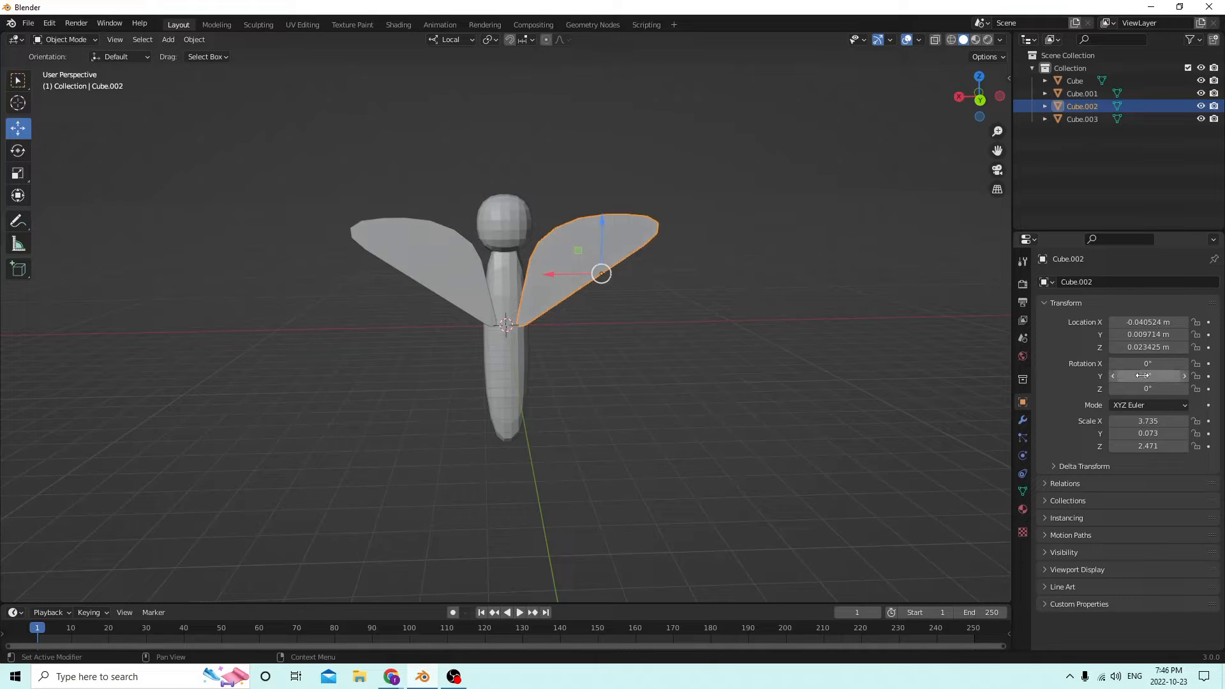
- Set the original wing's Y rotation to -10° to tilt it outward
click(1143, 376)
text(5)
key(Return)
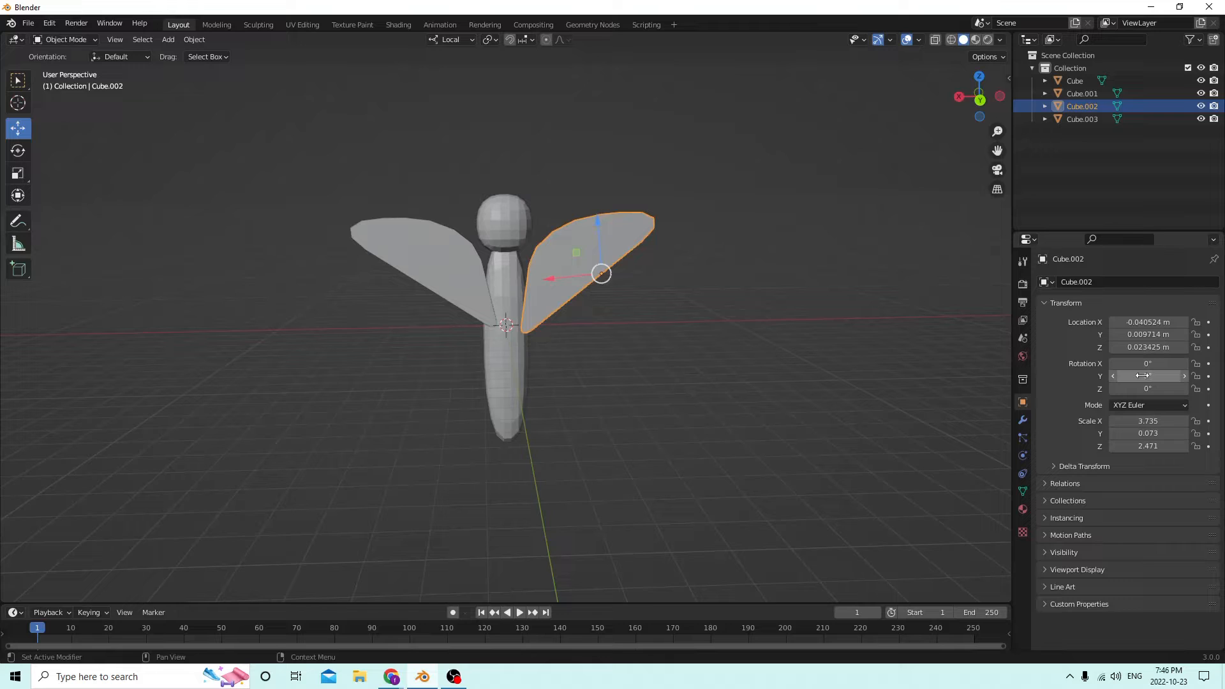
click(1141, 375)
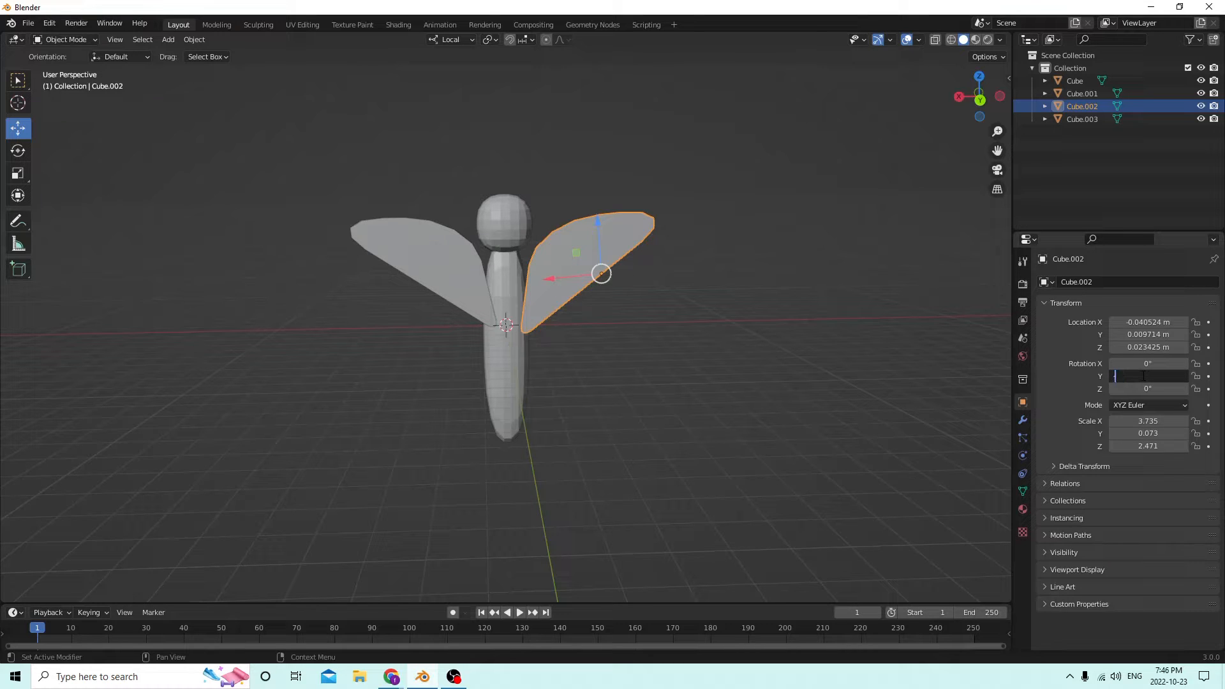
text(-10)
key(Return)
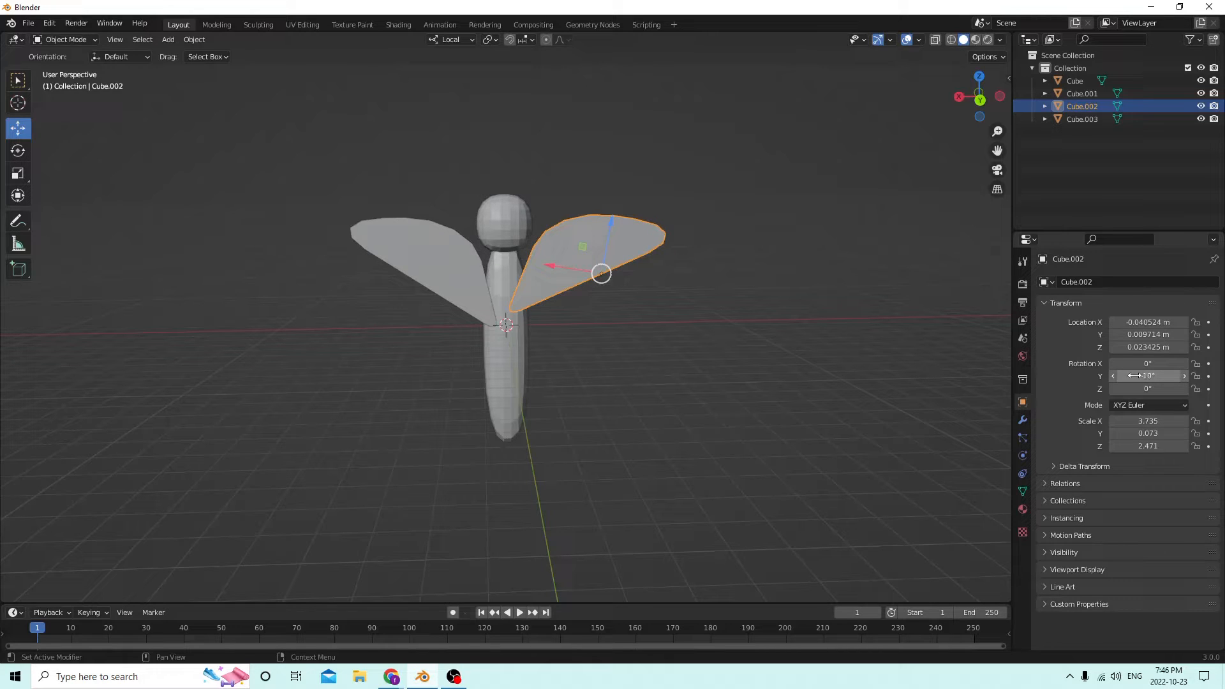
- Set the mirrored wing's Y rotation to -10° to match the tilt of the original wing
click(465, 266)
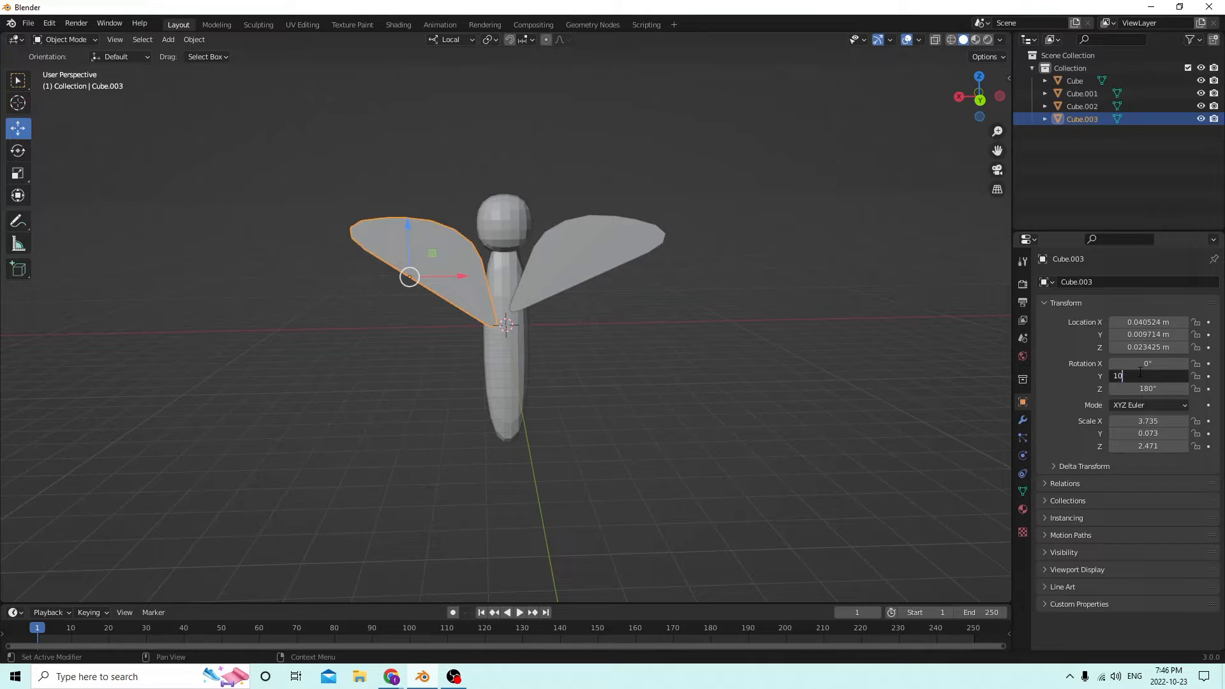
key(Return)
double_click(1137, 373)
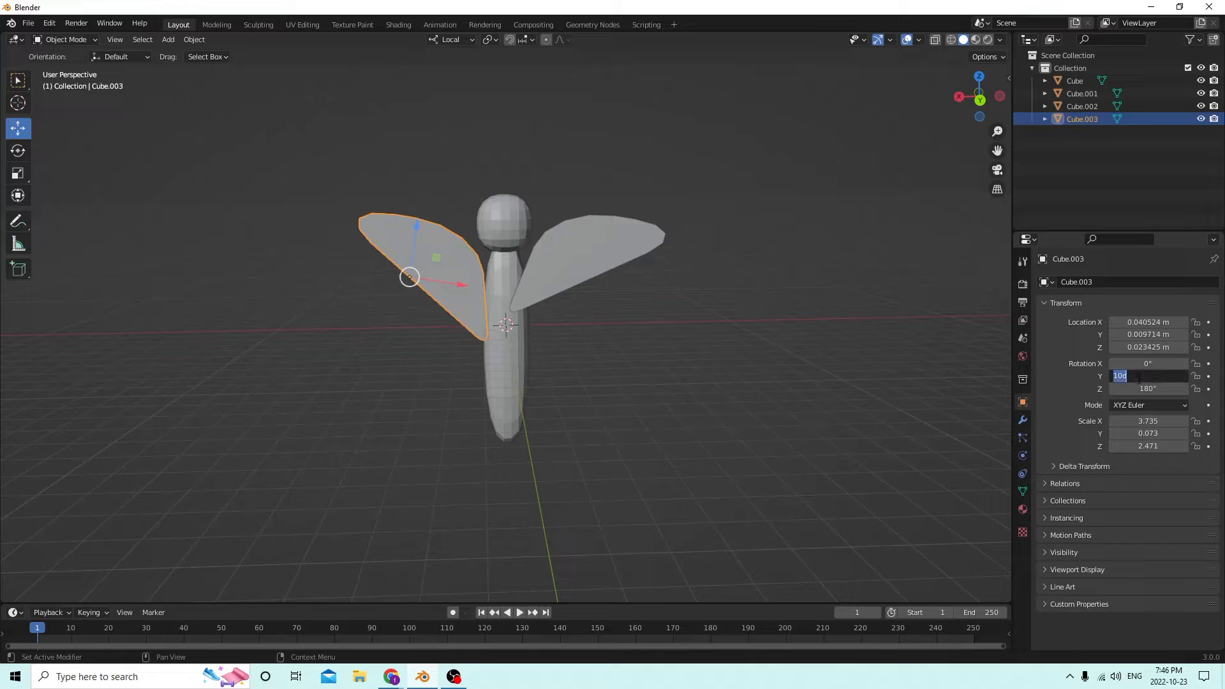
key(Return)
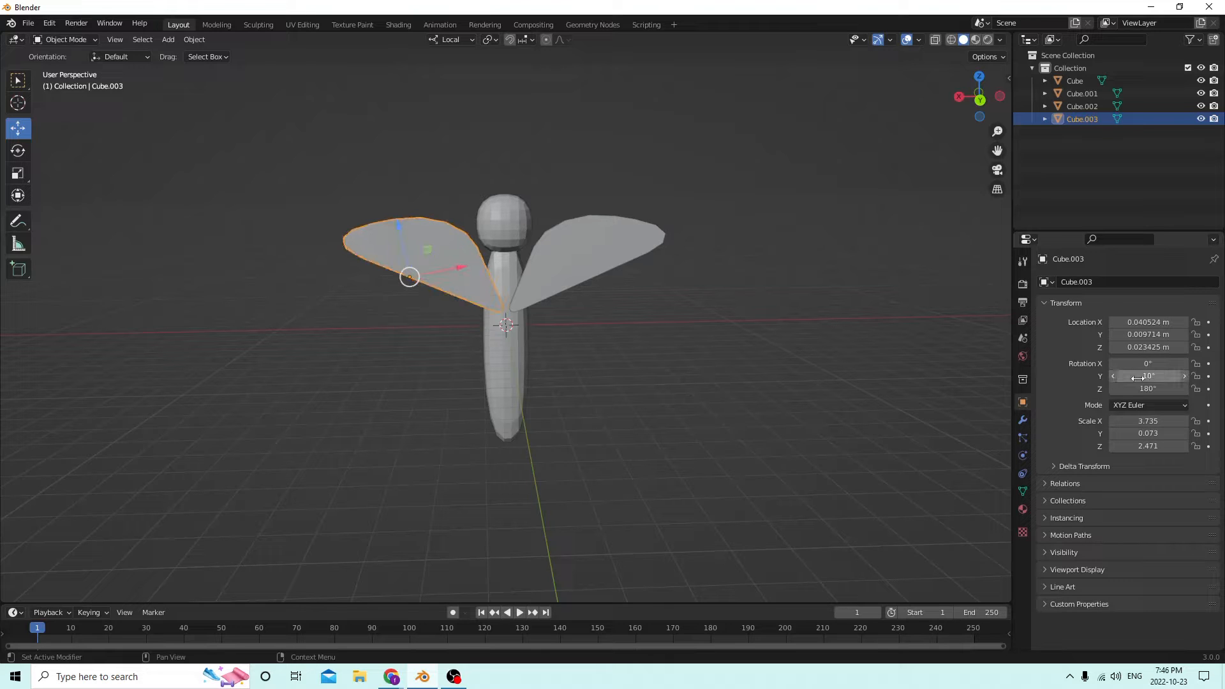
middle_drag(810, 339, 498, 289)
click(570, 255)
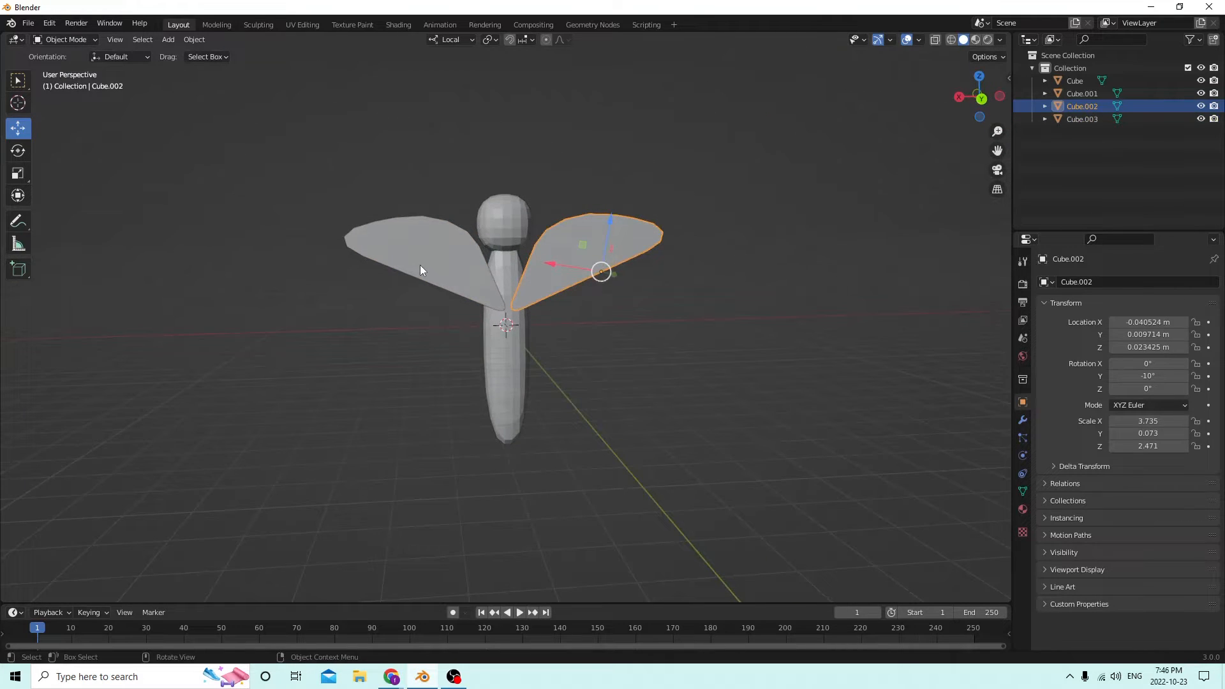
click(439, 258)
middle_drag(439, 258, 582, 416)
click(506, 375)
middle_drag(506, 375, 518, 316)
- Join the head and the body into a single object, with the body as the active object
click(513, 218)
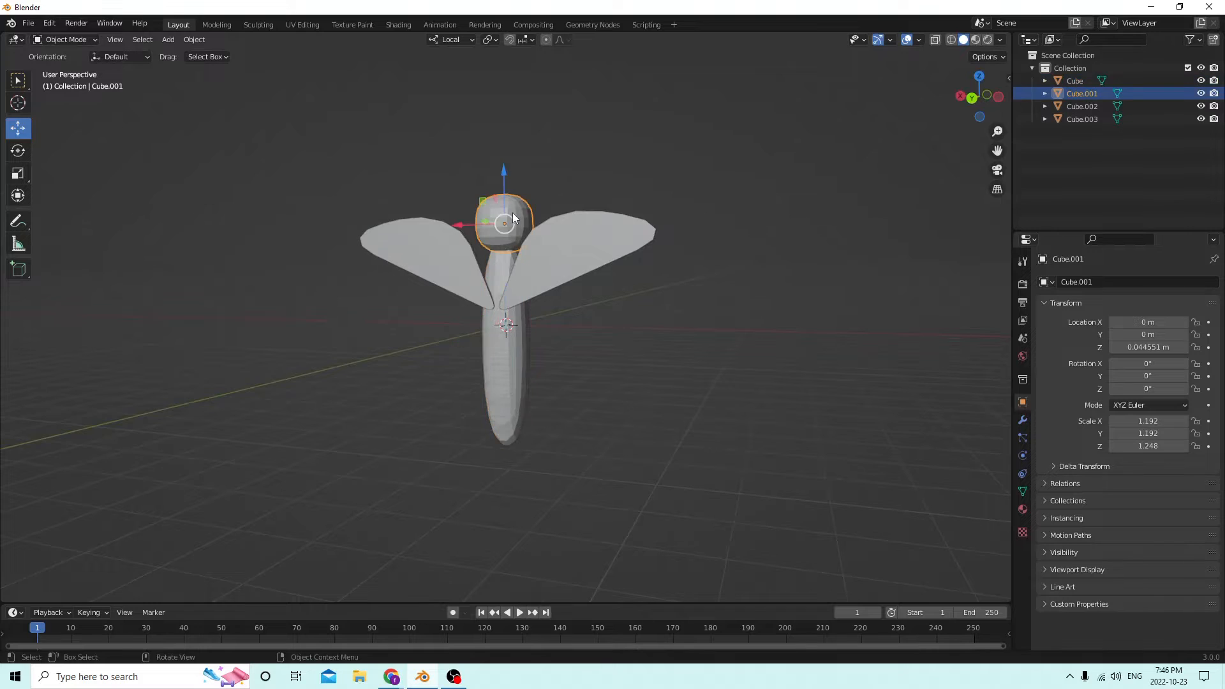
middle_drag(513, 218, 550, 325)
shift+click(511, 345)
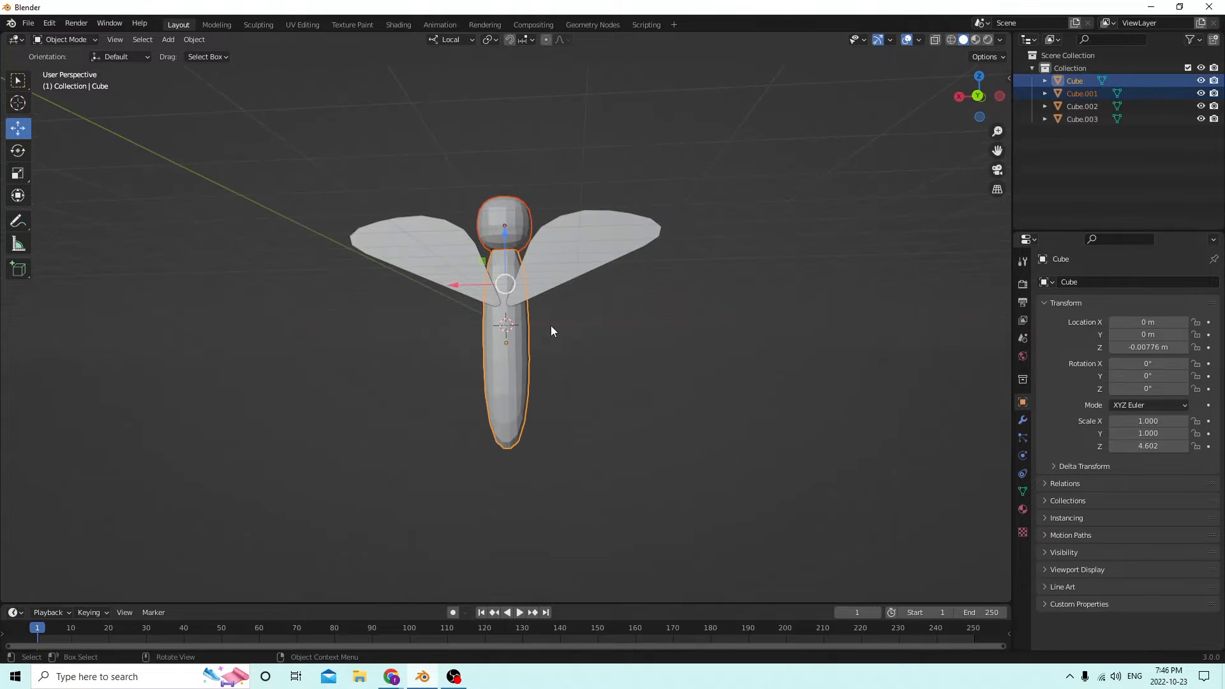
key(ctrl+j)
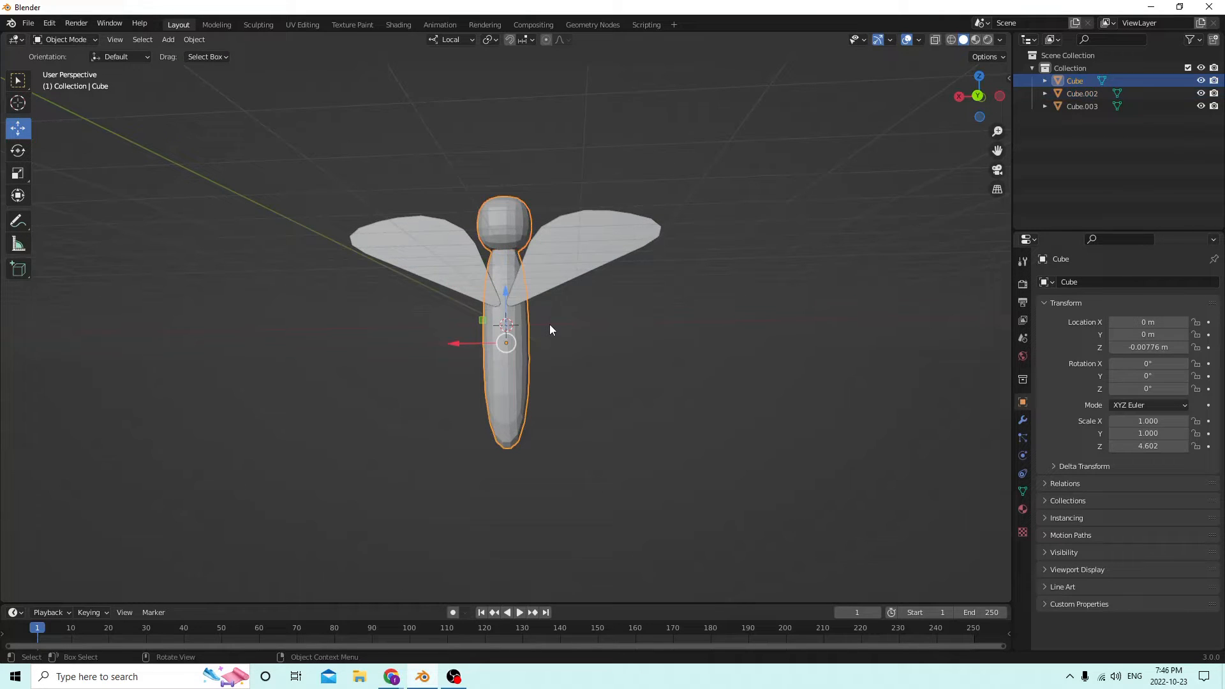
- Scale the joined head and body down uniformly by a factor of about 0.768
middle_drag(550, 322, 455, 316)
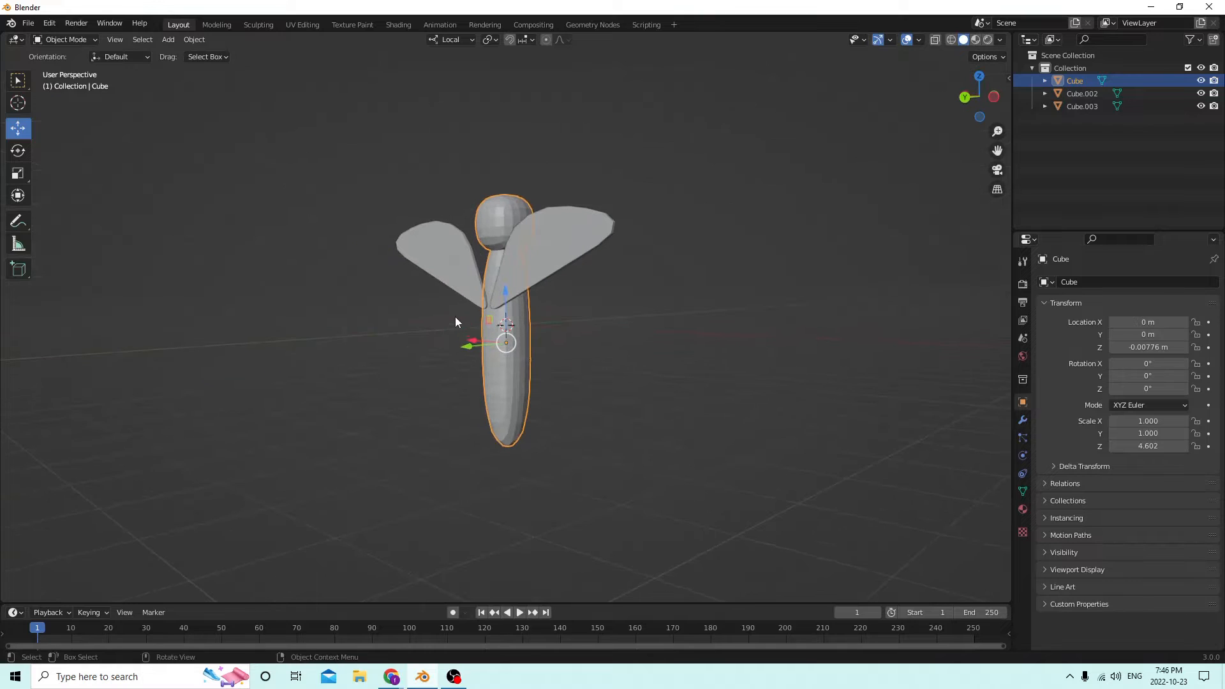
click(18, 173)
middle_drag(191, 211, 867, 357)
key(s)
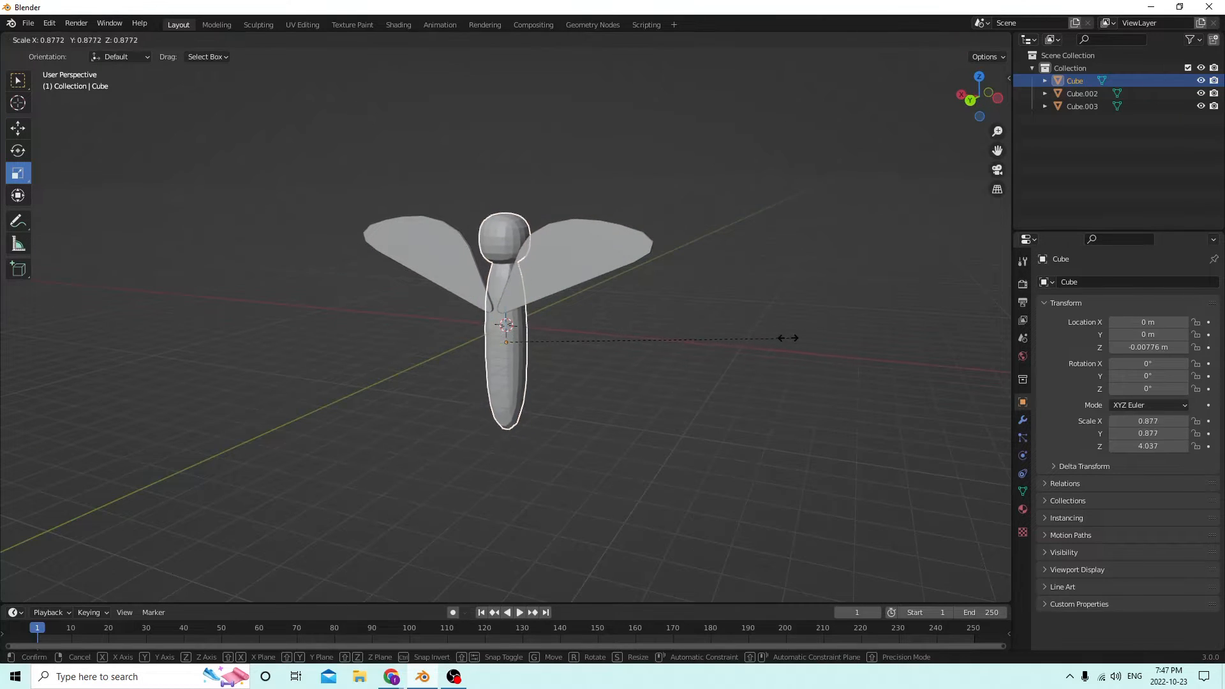
click(739, 336)
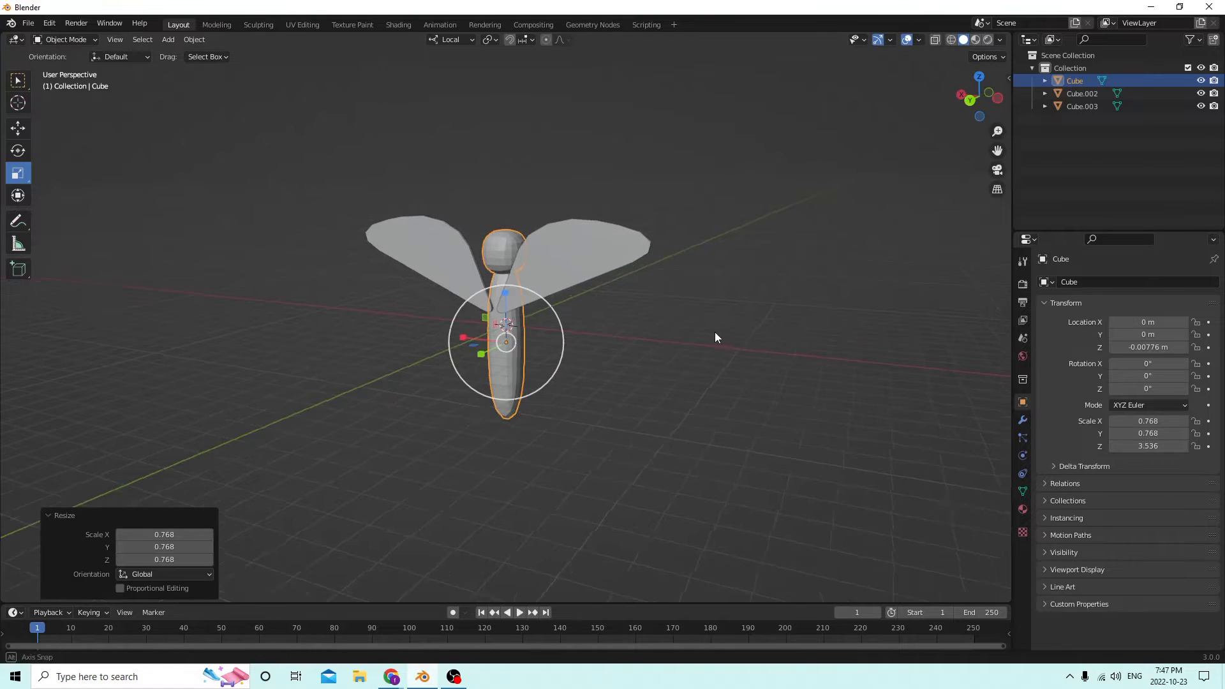
- Try to move both wings together along the local Y axis toward the body
middle_drag(715, 331, 629, 335)
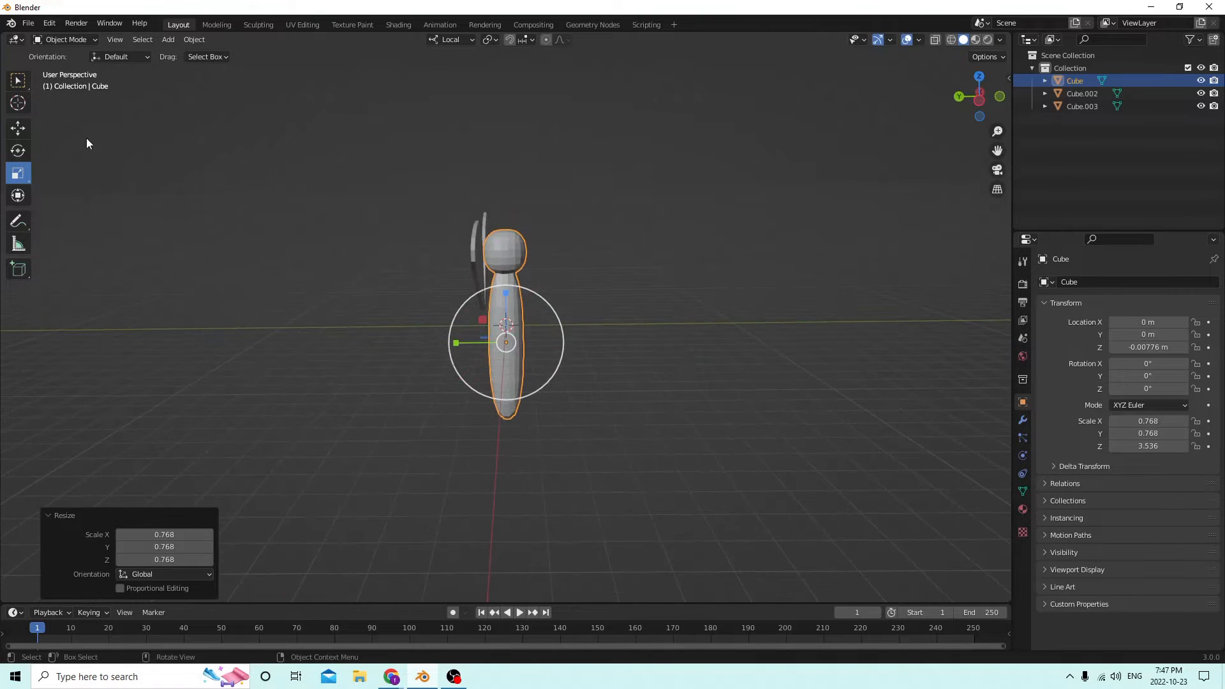
click(18, 128)
middle_drag(454, 350, 500, 271)
click(514, 274)
shift+click(467, 258)
drag(533, 274, 551, 274)
middle_drag(551, 275, 527, 326)
- Move the original wing along its local Y axis into the body, to a Y location of about 0.0022 m
click(482, 301)
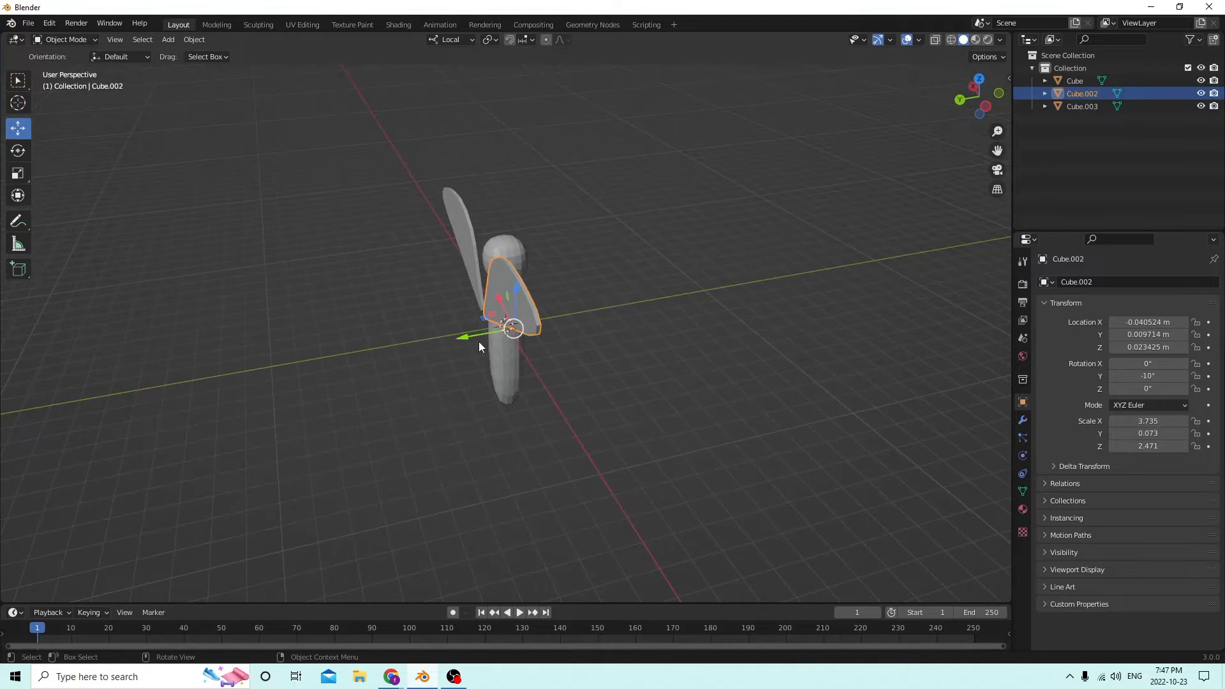
drag(466, 336, 488, 331)
middle_drag(487, 331, 469, 308)
- Move the mirrored wing along its local Y axis to a Y location of about 0.0028 m, in line with the other wing
click(476, 271)
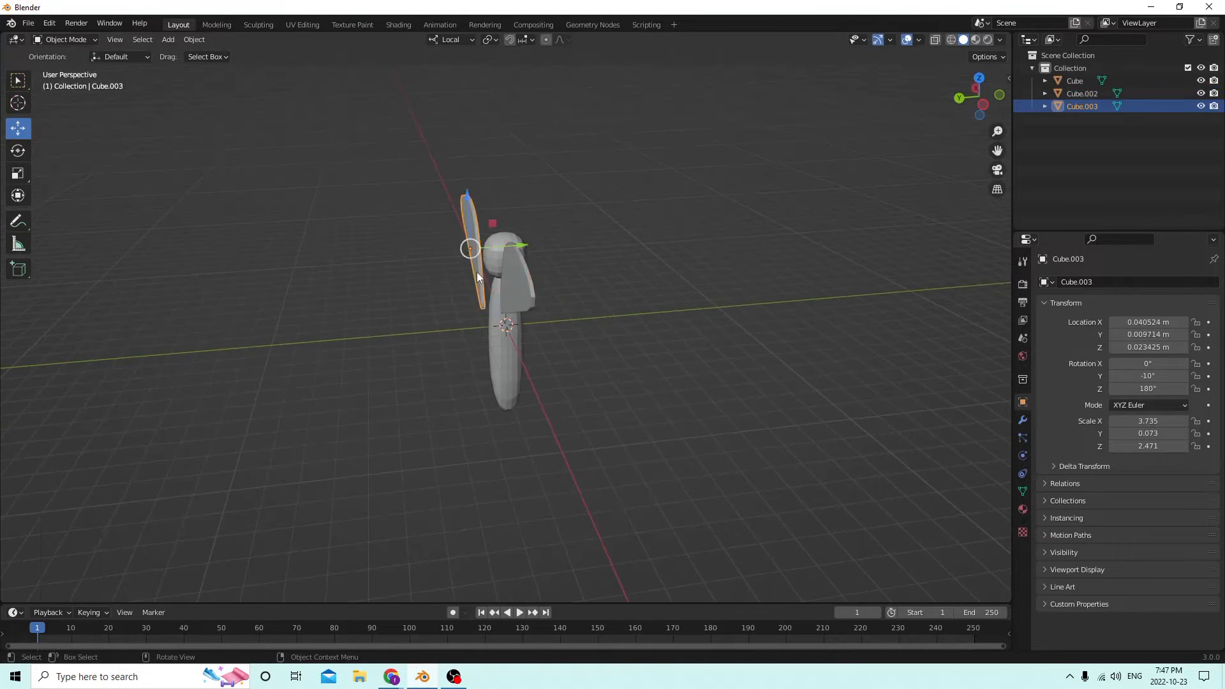
drag(503, 243, 511, 246)
middle_drag(530, 256, 666, 272)
drag(432, 287, 423, 282)
middle_drag(437, 287, 472, 301)
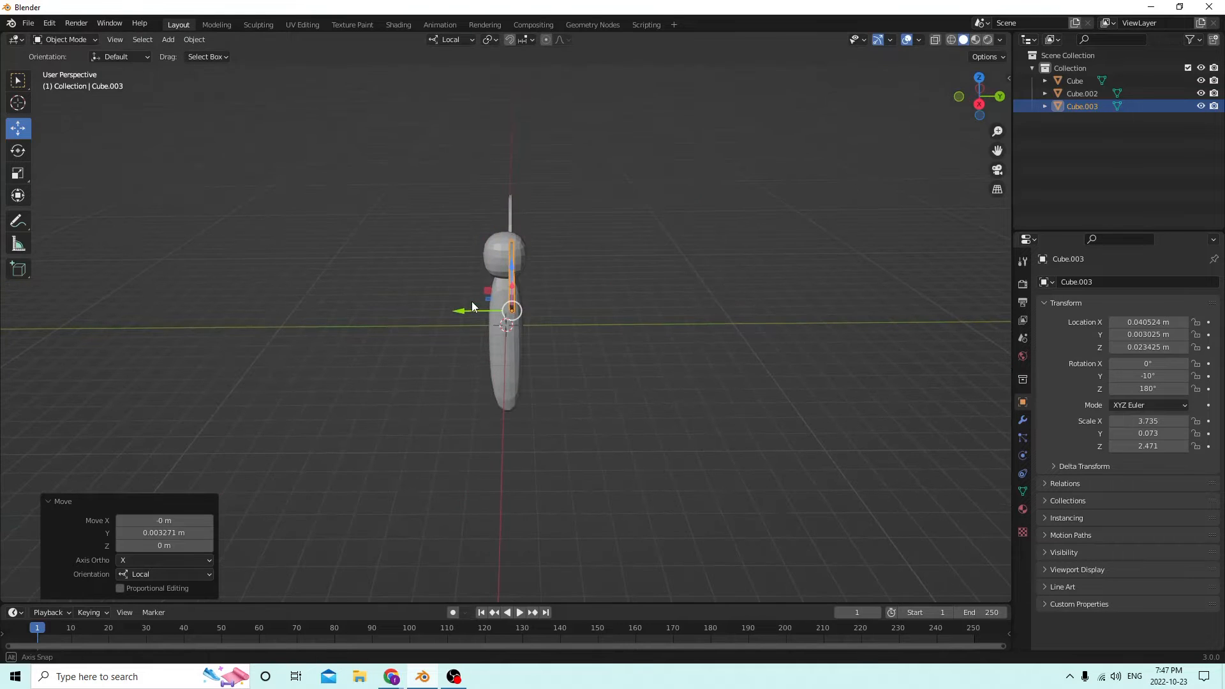
drag(463, 310, 462, 310)
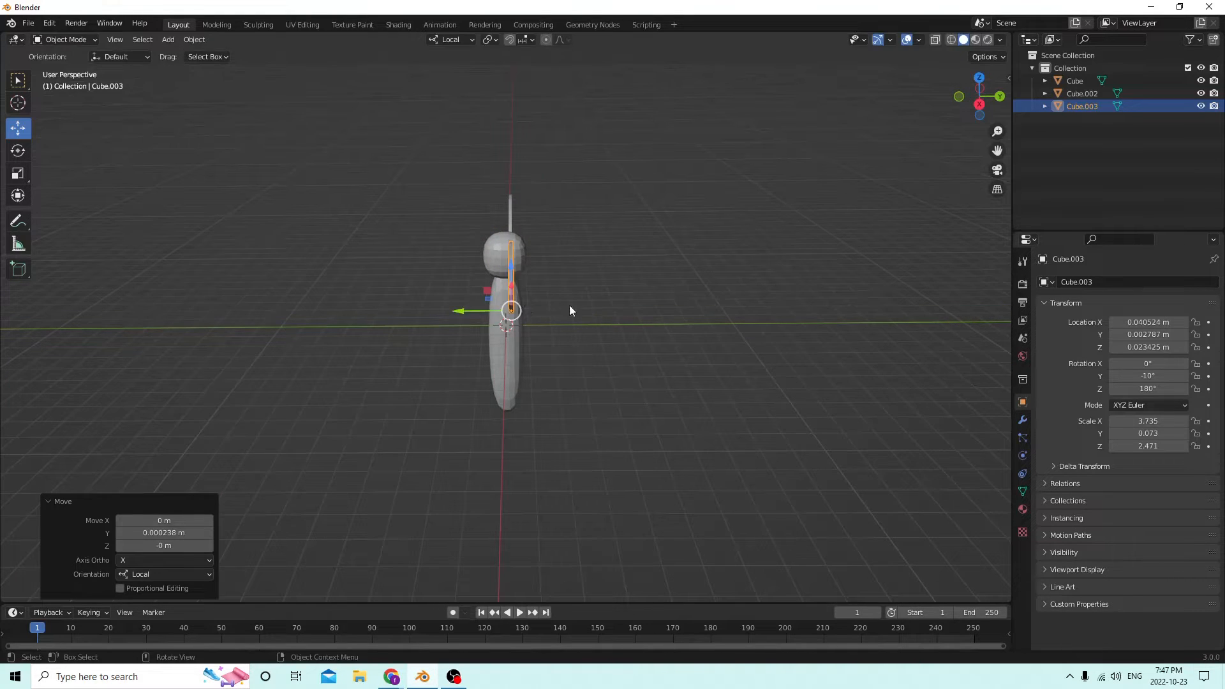
- Add a 0.02 m cube and move it along X to about -0.032 m, beside the body below the original wing
middle_drag(569, 305, 613, 360)
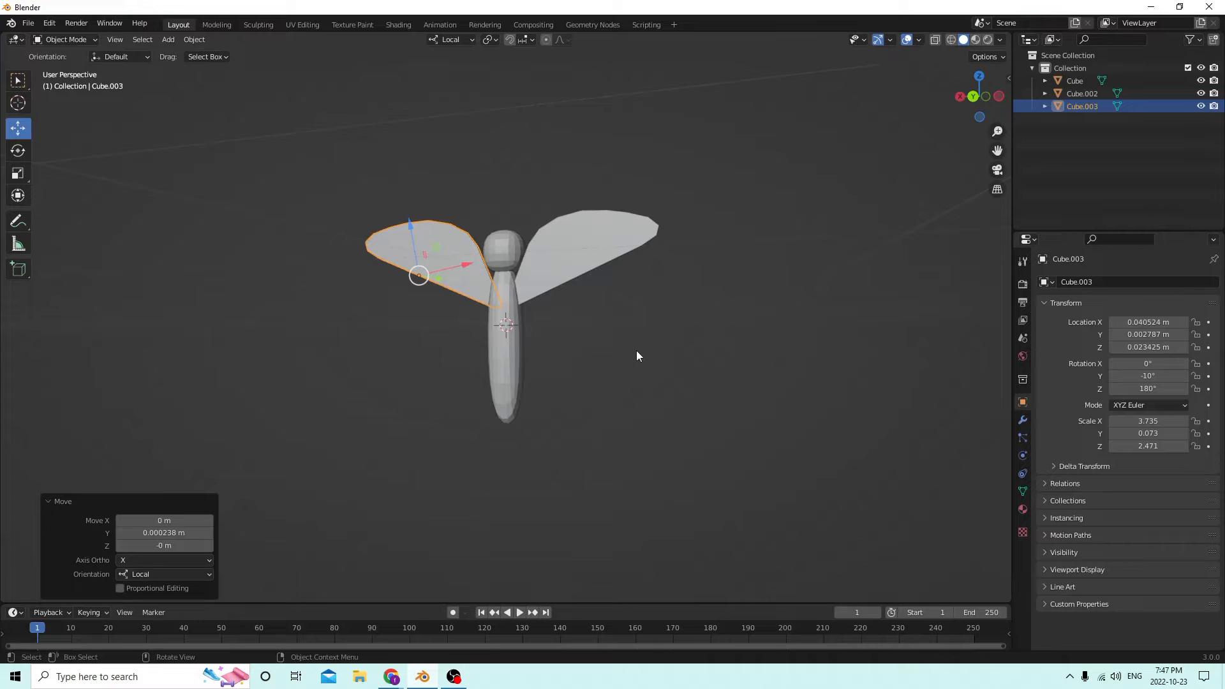
key(shift+a)
mouse_move(637, 351)
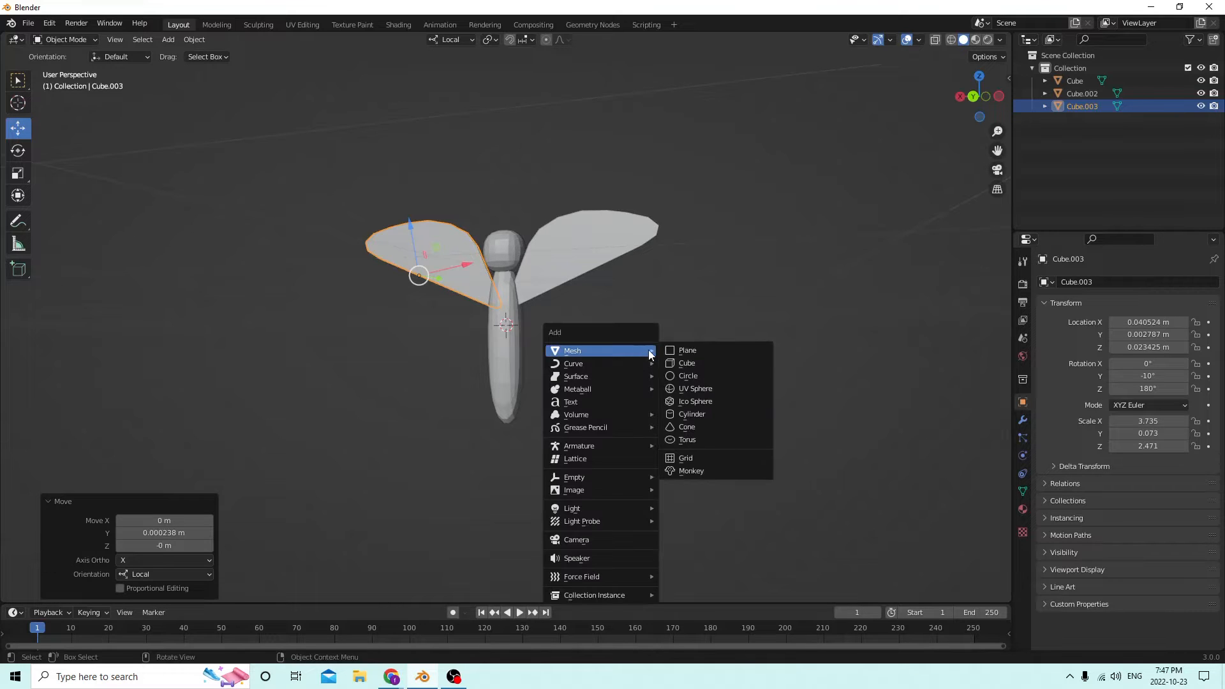
click(686, 363)
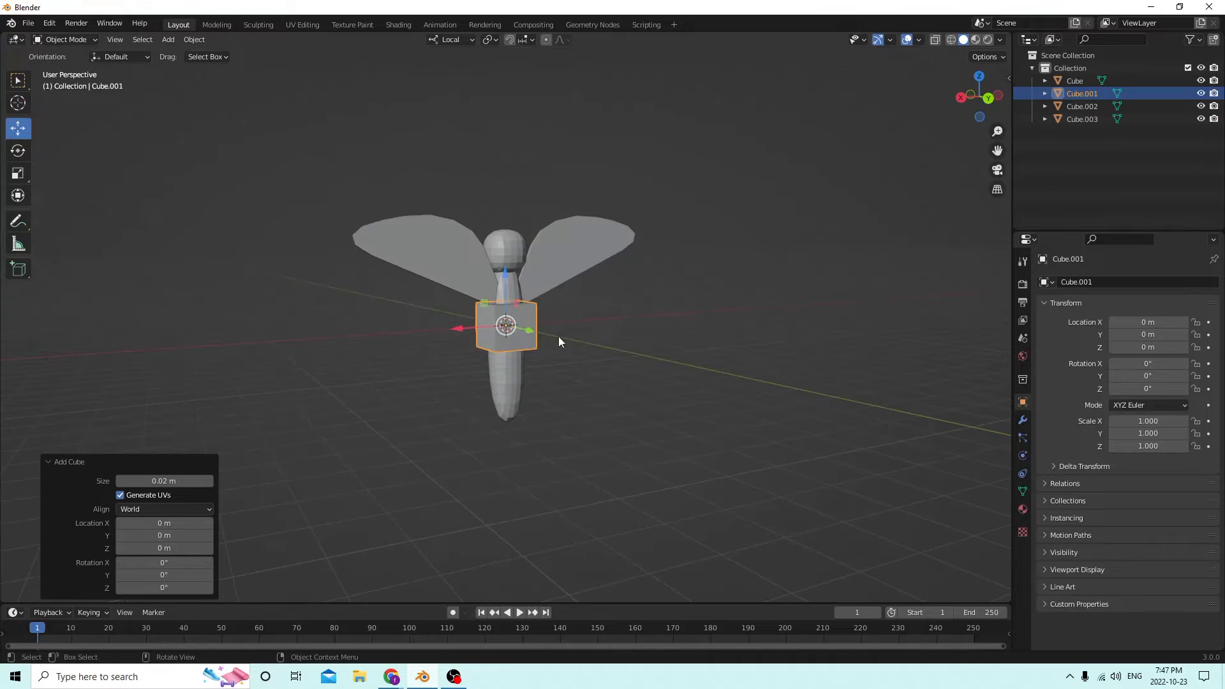
drag(454, 324, 521, 256)
click(535, 272)
middle_drag(536, 272, 472, 311)
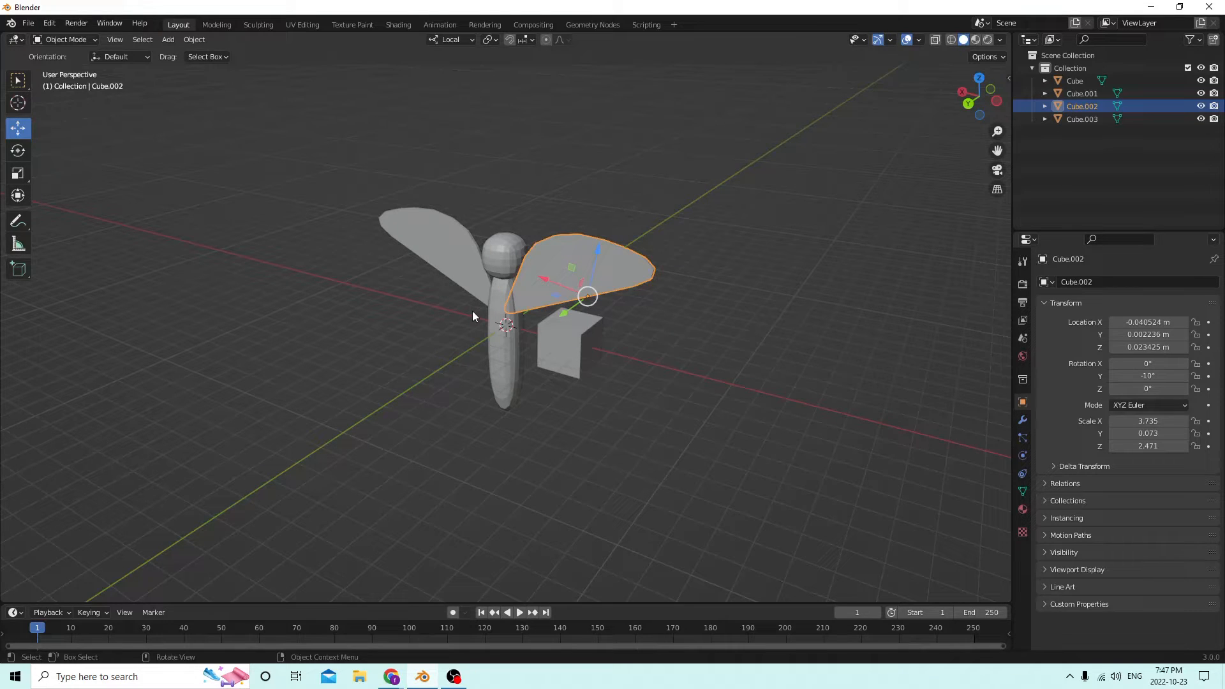
middle_drag(472, 311, 500, 261)
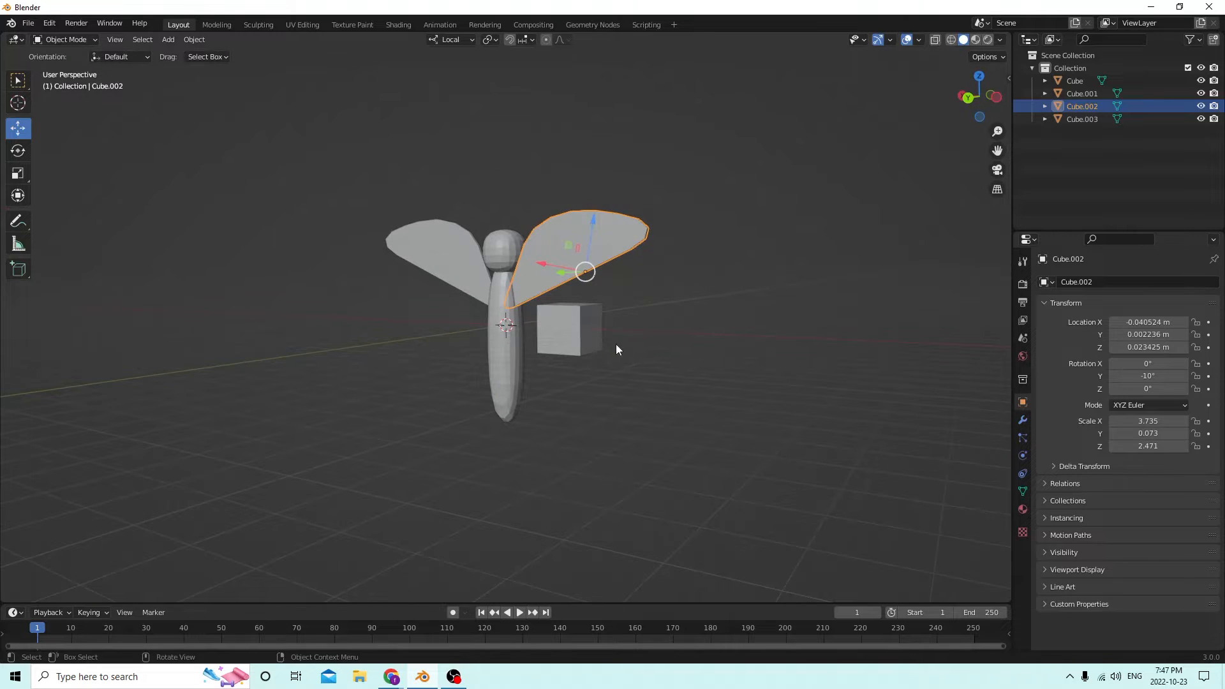
- Bevel the new cube's lower outer edge in Edit Mode, about 0.0064 m wide with 4 segments
click(569, 331)
middle_drag(567, 330, 670, 355)
scroll(546, 310, up, 2)
key(Tab)
key(alt+a)
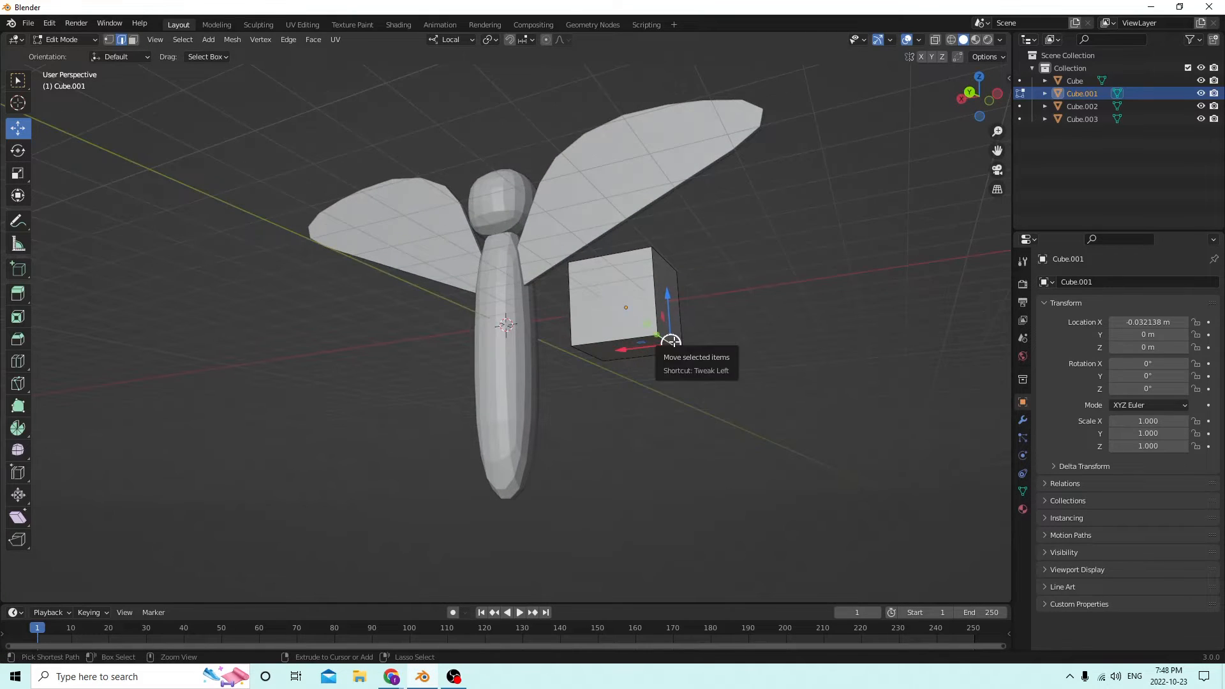
click(667, 338)
key(ctrl+b)
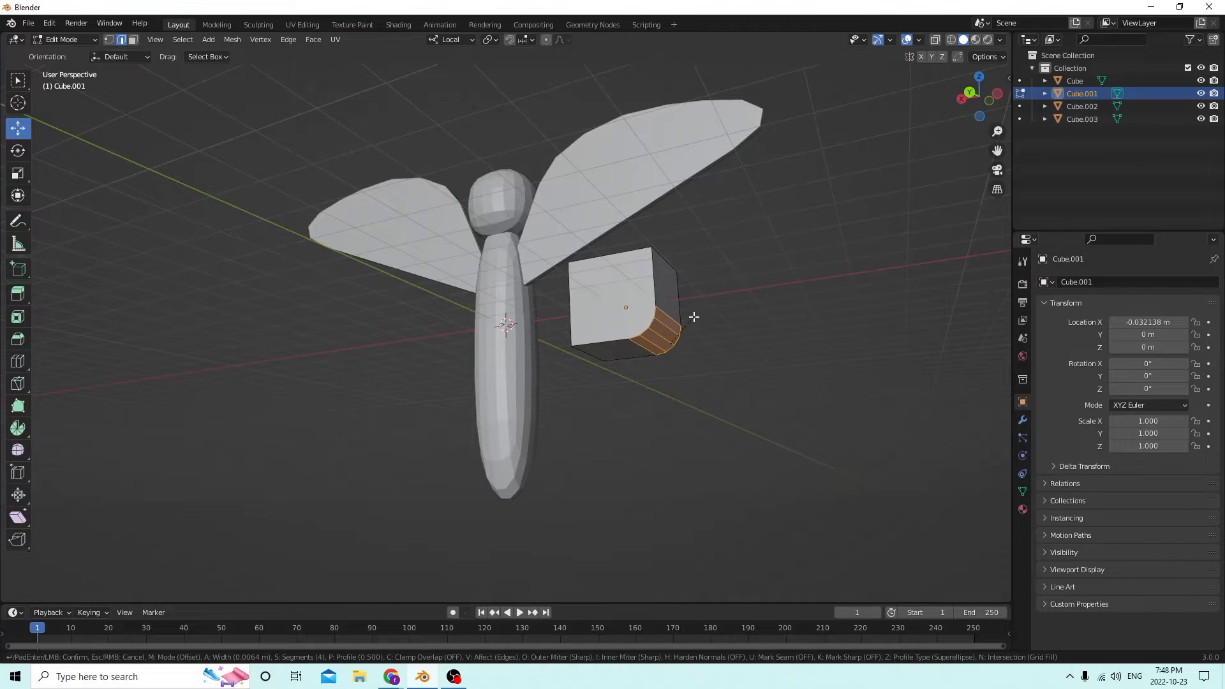
click(694, 317)
- Bevel the new cube's upper outer edge about 0.0021 m wide with 4 segments
middle_drag(694, 317, 717, 285)
click(665, 327)
key(ctrl+b)
click(696, 304)
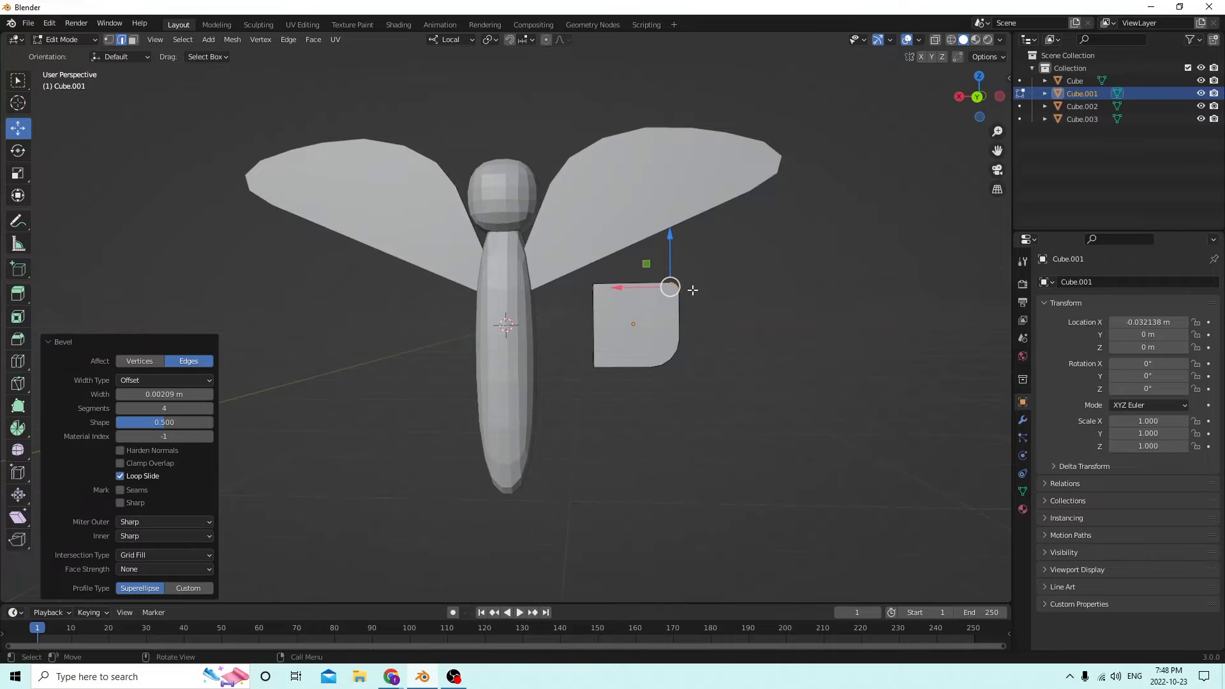
- Bevel the new cube's lower inner edge about 0.0048 m wide with 4 segments and return to Object Mode
middle_drag(499, 243, 591, 232)
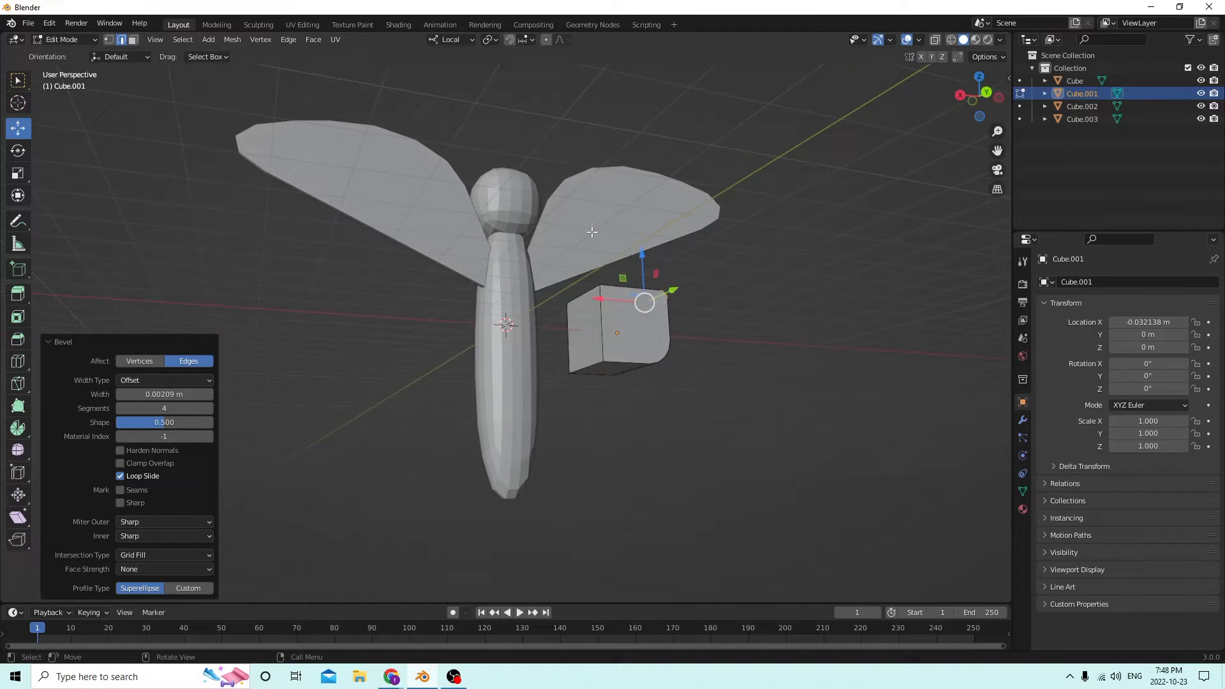
click(594, 362)
middle_drag(595, 363, 574, 369)
key(ctrl+b)
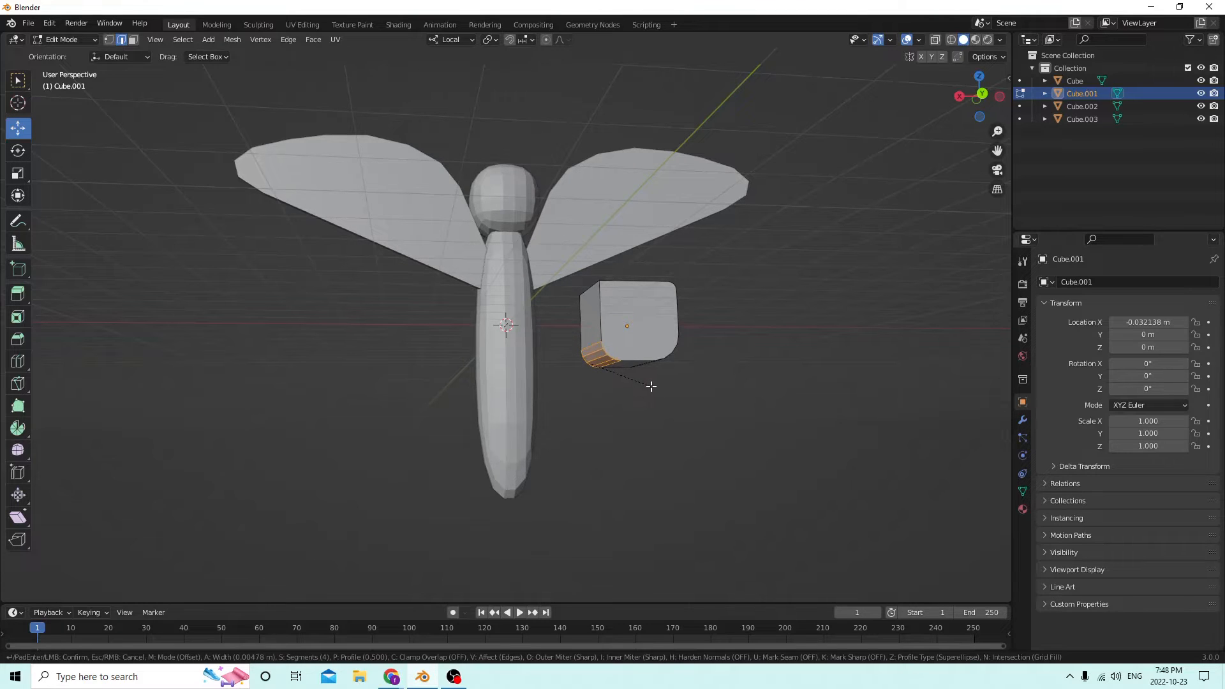
click(651, 386)
middle_drag(648, 384, 736, 386)
key(Tab)
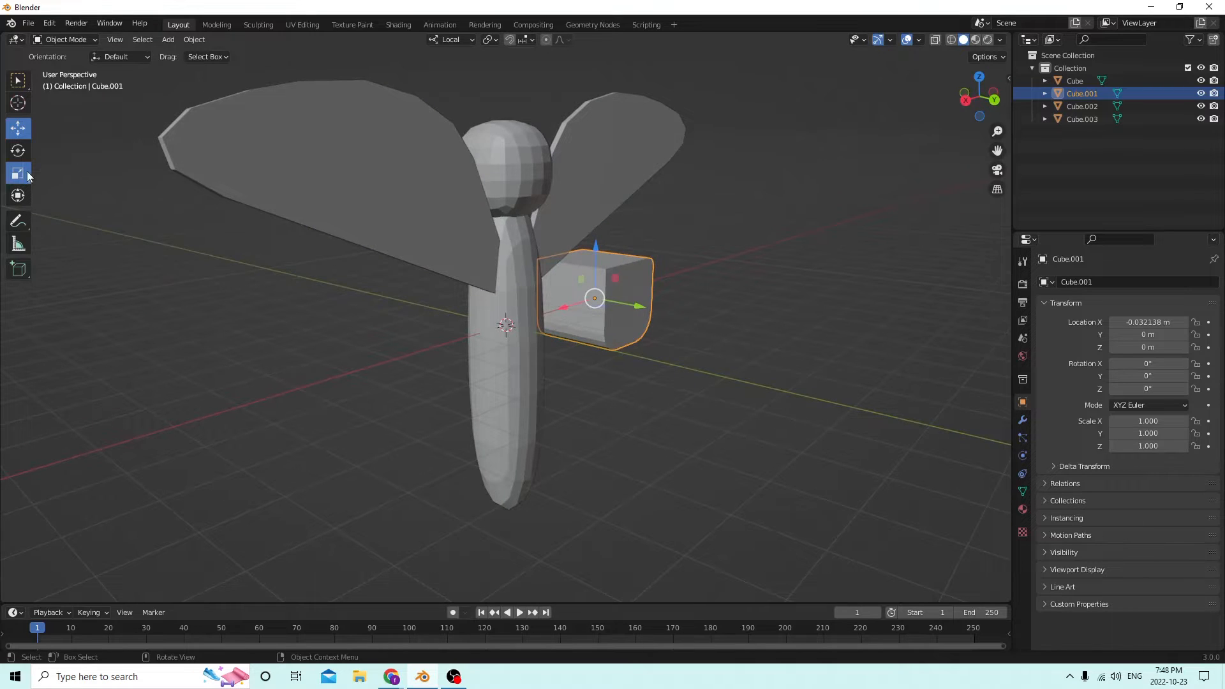
- Flatten the cube to a Y scale of about 0.237 and move it beside the body at X about -0.018 m, Y about 0.0022 m
drag(634, 304, 609, 304)
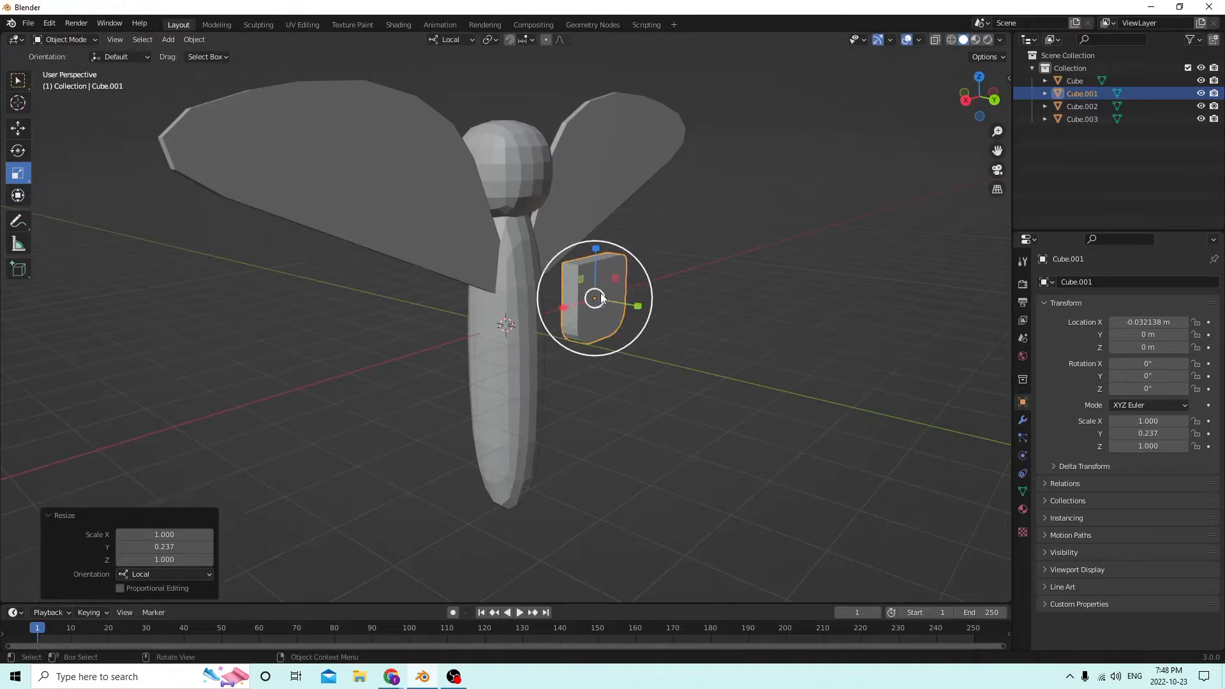
middle_drag(609, 304, 274, 194)
click(19, 128)
middle_drag(395, 191, 607, 332)
drag(607, 331, 537, 326)
middle_drag(537, 326, 401, 343)
drag(458, 352, 443, 344)
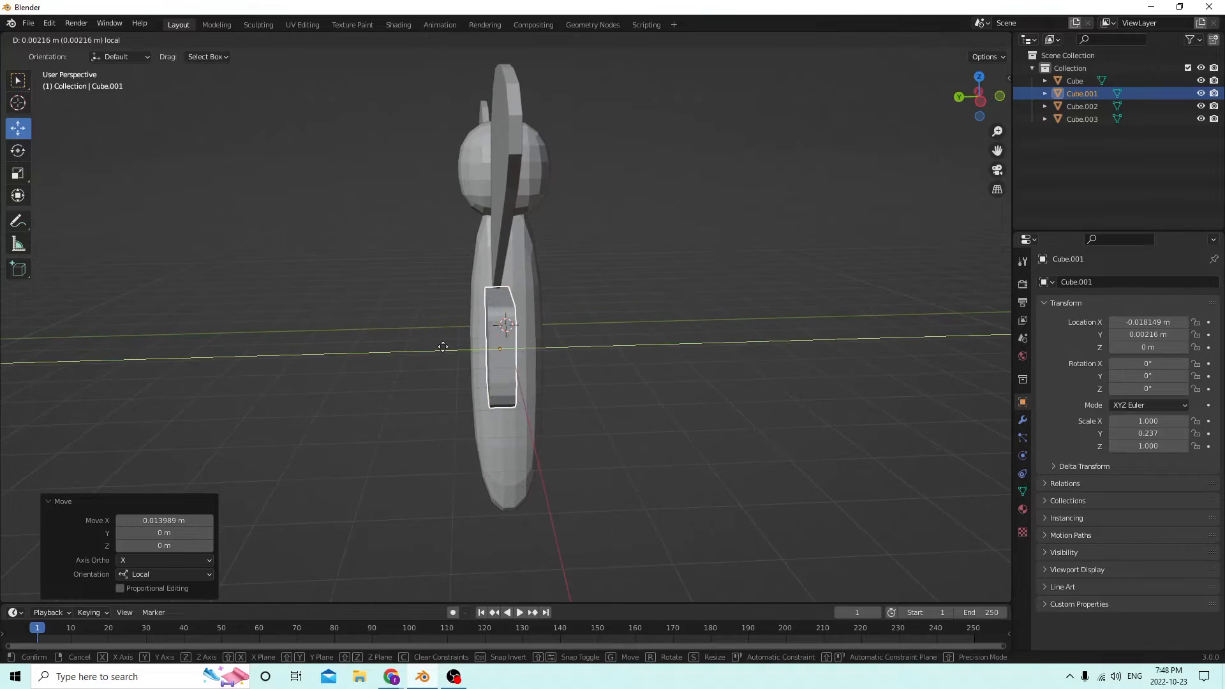
middle_drag(442, 344, 614, 340)
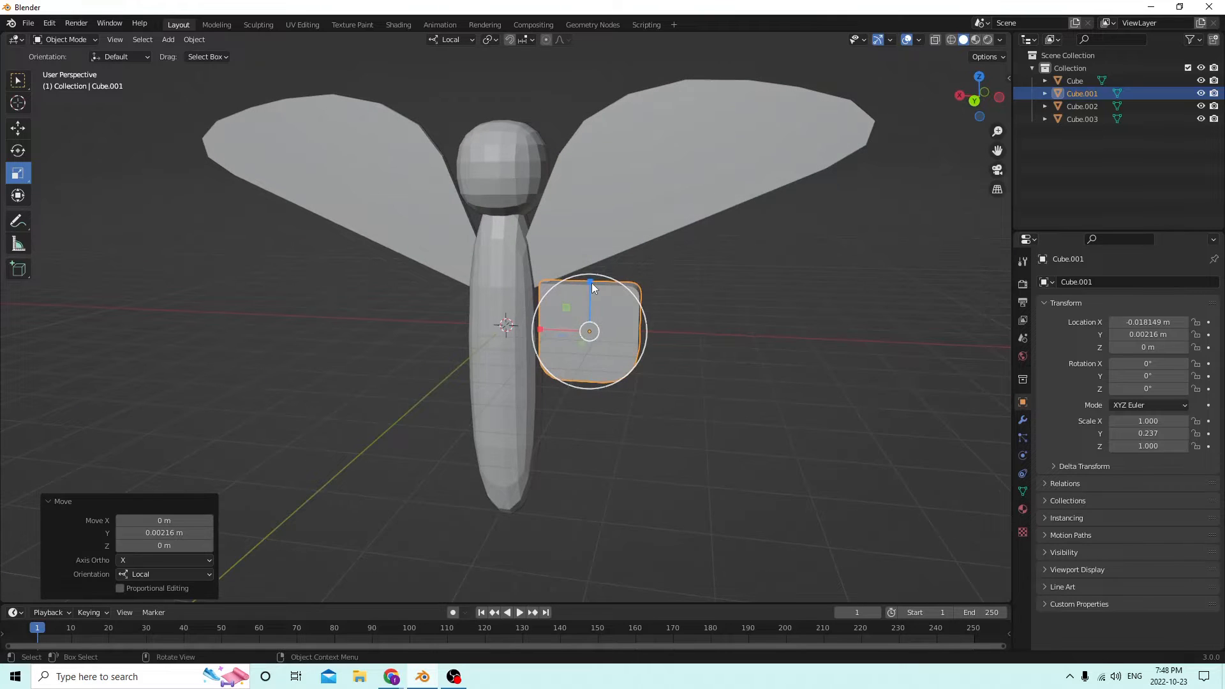
- Stretch the flattened cube to a Z scale of about 2.1 and an X scale of about 1.98
key(s)
key(z)
key(z)
click(586, 213)
key(s)
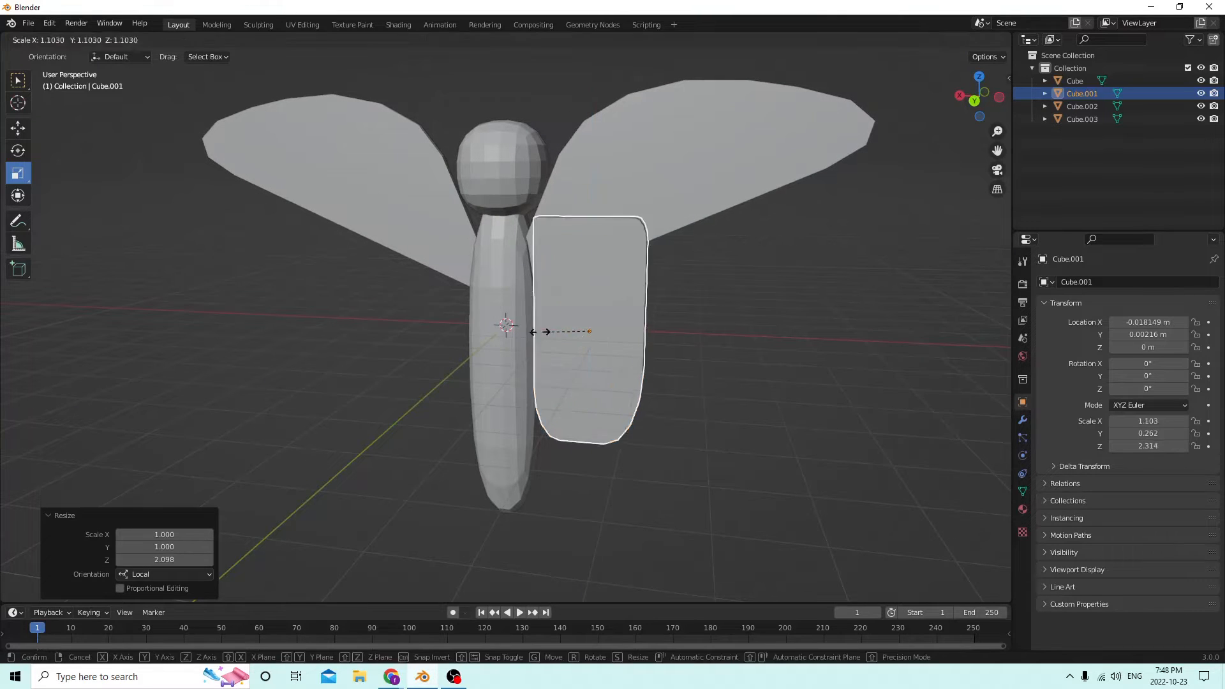
right_click(512, 329)
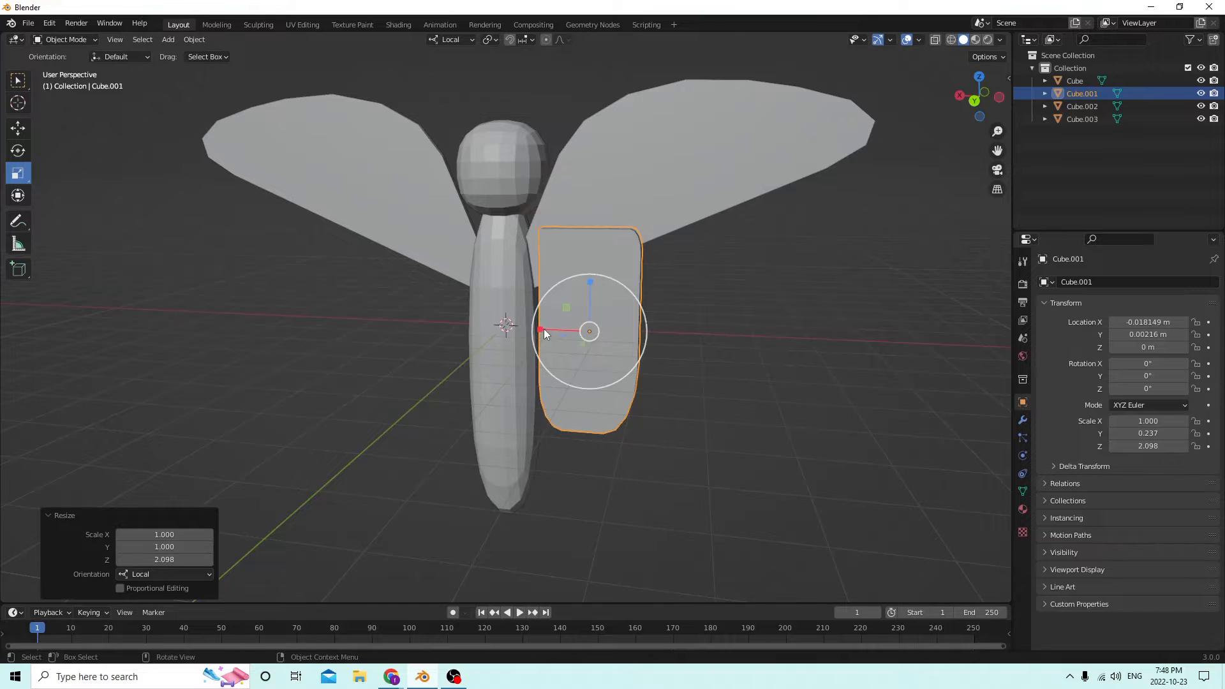
drag(543, 331, 492, 315)
middle_drag(492, 316, 526, 307)
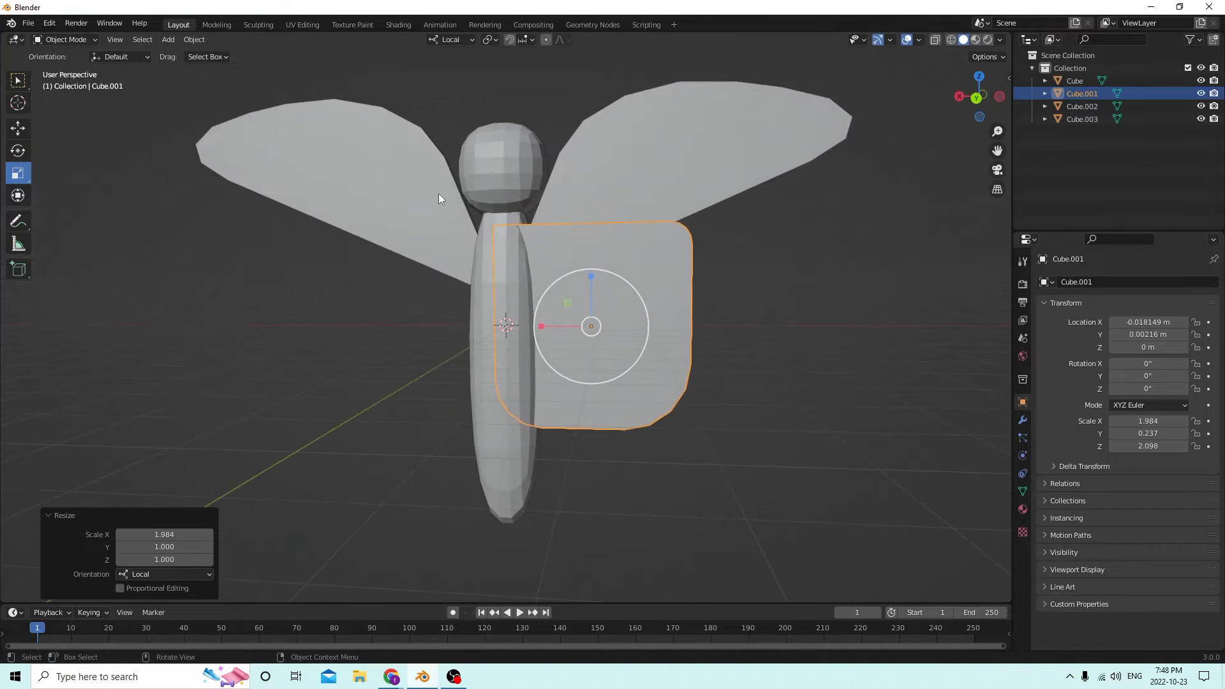
middle_drag(427, 166, 377, 109)
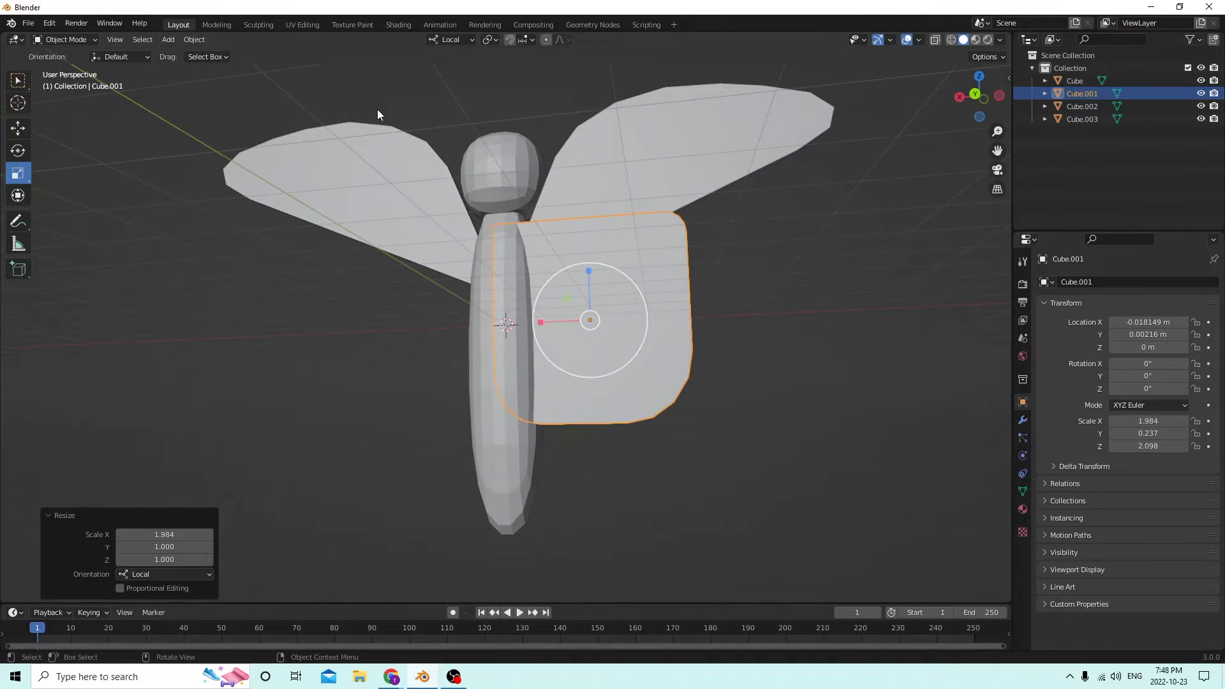
- Move the stretched cube down and away from the body to X about -0.037 m, Z about -0.013 m
click(11, 126)
middle_drag(172, 141, 197, 151)
drag(594, 259, 615, 335)
drag(560, 380, 628, 381)
middle_drag(592, 358, 583, 329)
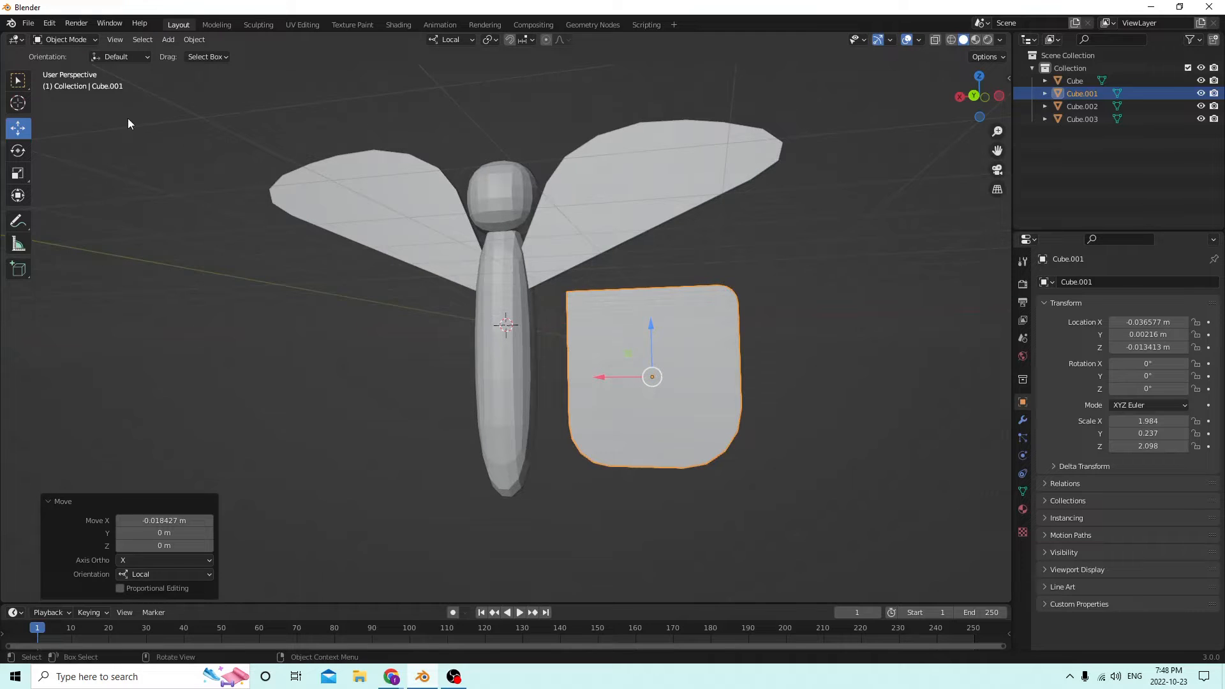
- Widen the cube to an X scale of about 3.33 and rescale it along its local Z axis
click(17, 174)
drag(605, 379, 557, 375)
mouse_move(542, 372)
middle_down()
mouse_move(354, 386)
mouse_move(530, 390)
mouse_move(565, 376)
middle_up()
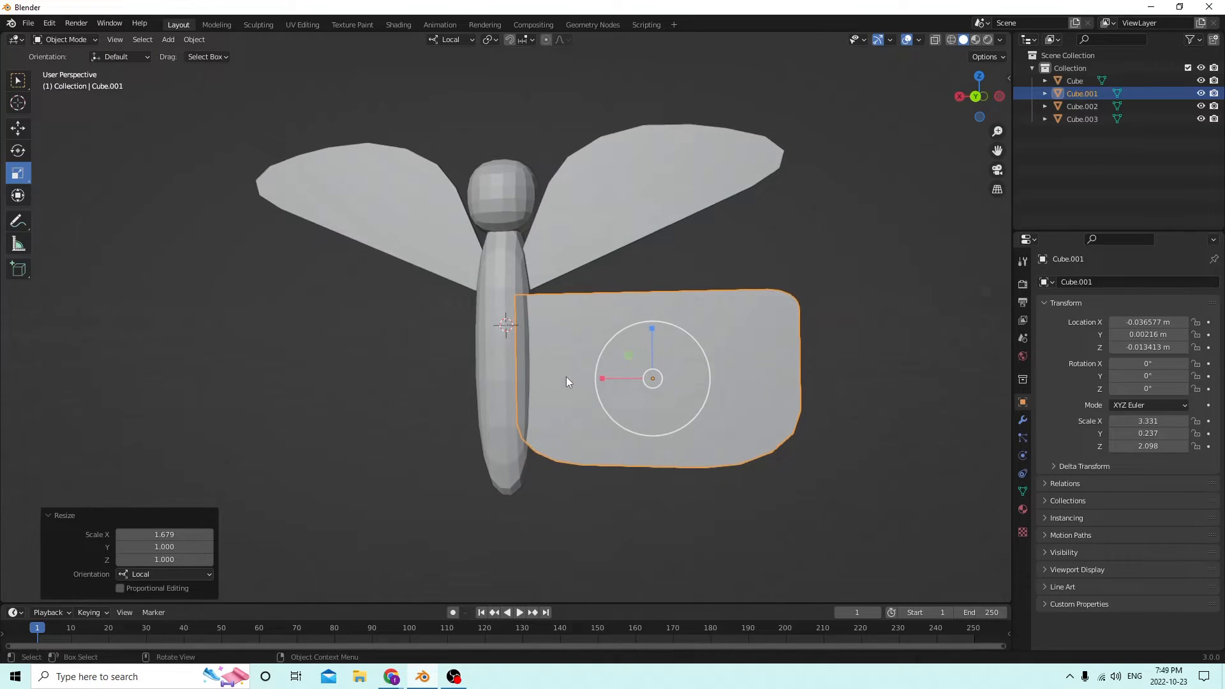
key(s)
key(z)
key(z)
click(651, 322)
mouse_move(651, 322)
middle_down()
mouse_move(684, 301)
mouse_move(668, 315)
mouse_move(715, 310)
mouse_move(671, 314)
mouse_move(712, 324)
mouse_move(648, 328)
mouse_move(672, 332)
middle_up()
- Delete the stretched cube and add a new cube flattened to a Y scale of about 0.308
key(Delete)
key(shift+a)
click(753, 338)
drag(556, 331, 522, 329)
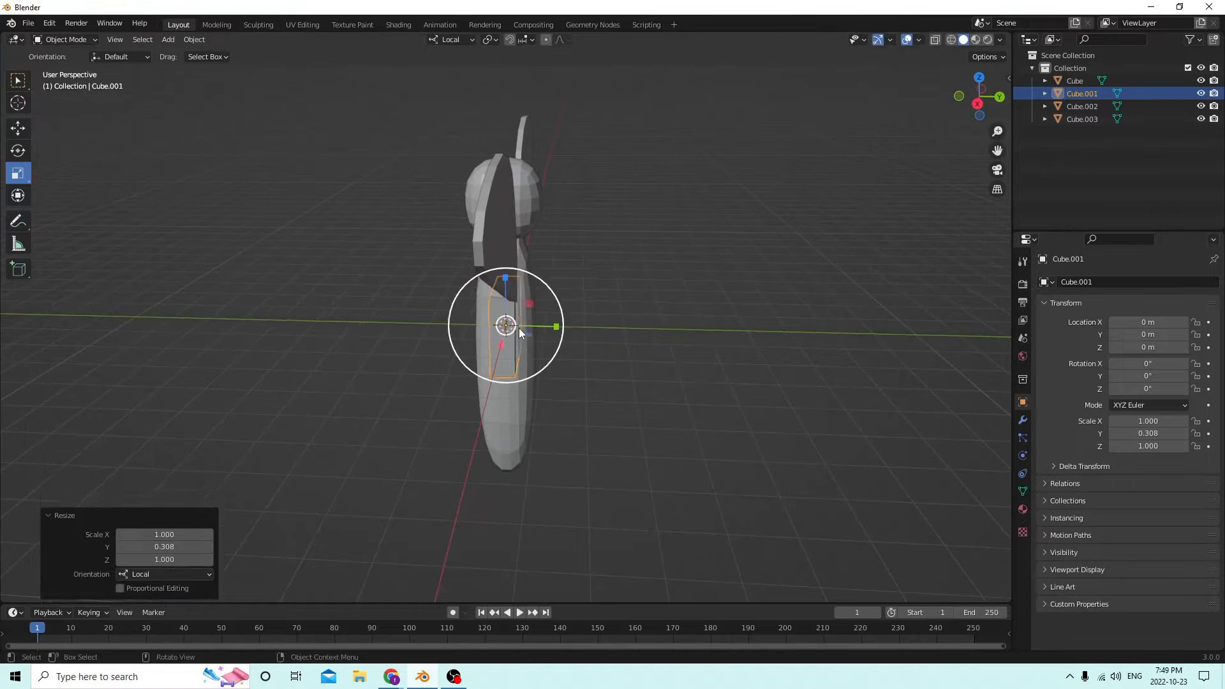
middle_drag(522, 329, 329, 255)
- Try to move the flattened cube to Y about 0.028 m and X about -0.022 m
click(26, 126)
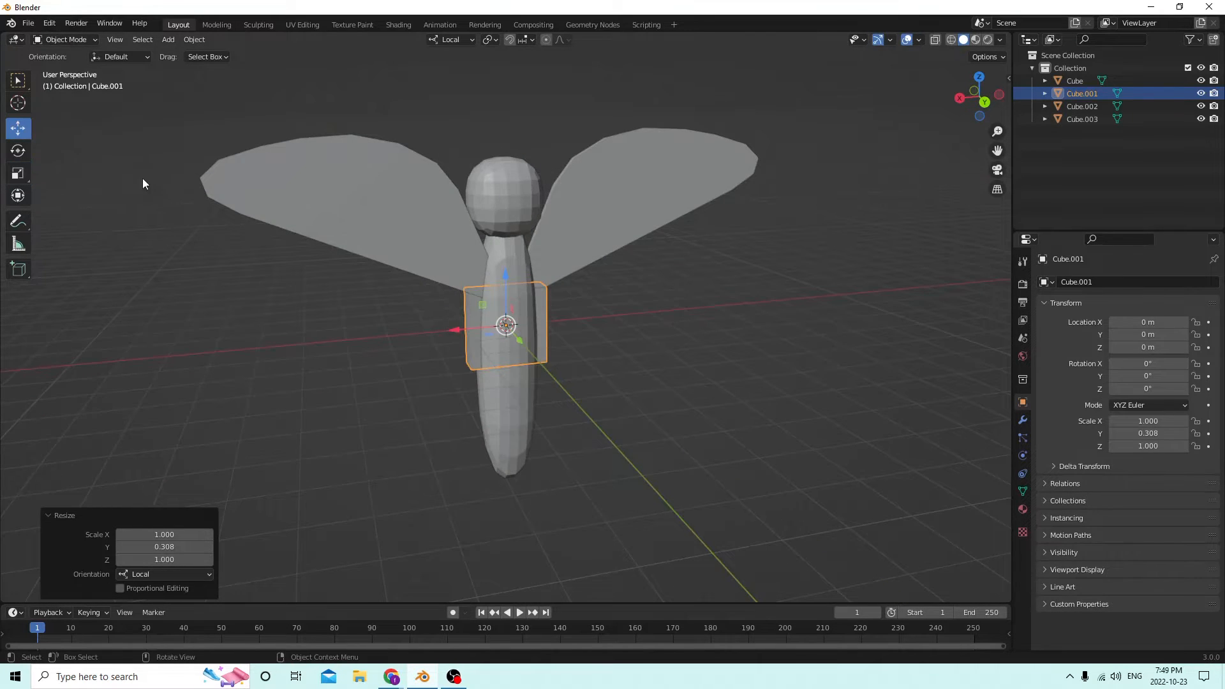
middle_drag(143, 178, 526, 319)
drag(536, 339, 597, 362)
middle_drag(598, 362, 524, 339)
drag(446, 344, 539, 340)
middle_drag(539, 339, 441, 335)
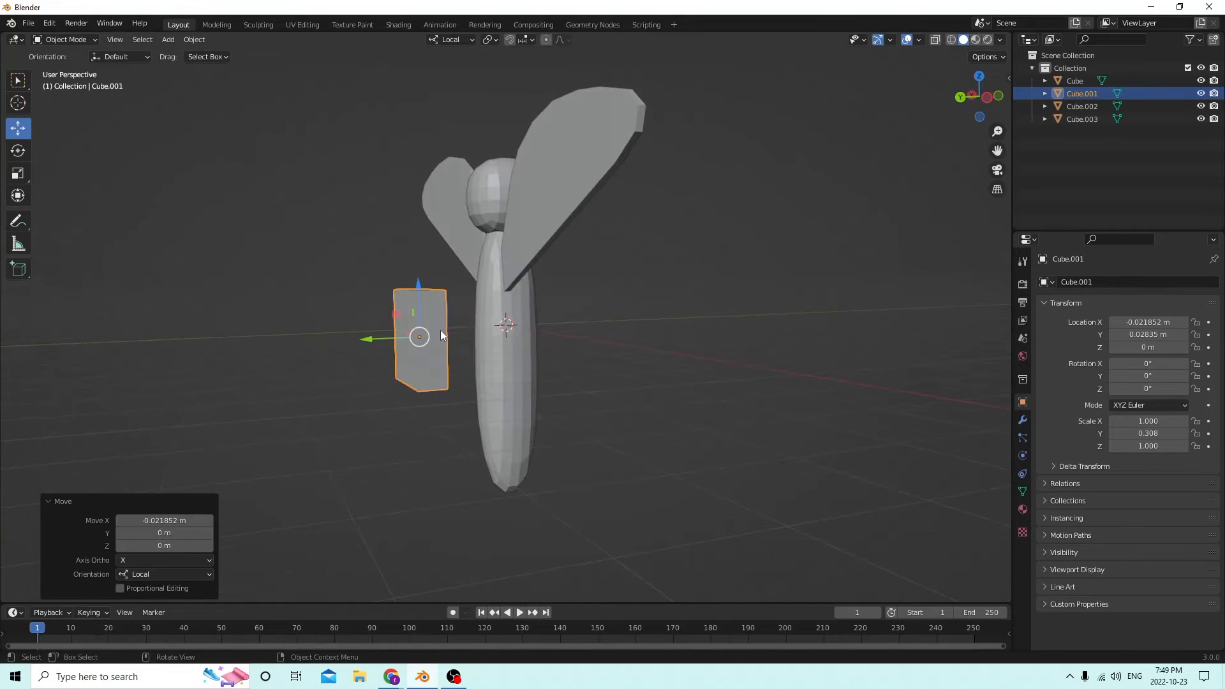
- Undo the last two moves of the flattened cube
click(51, 24)
click(55, 36)
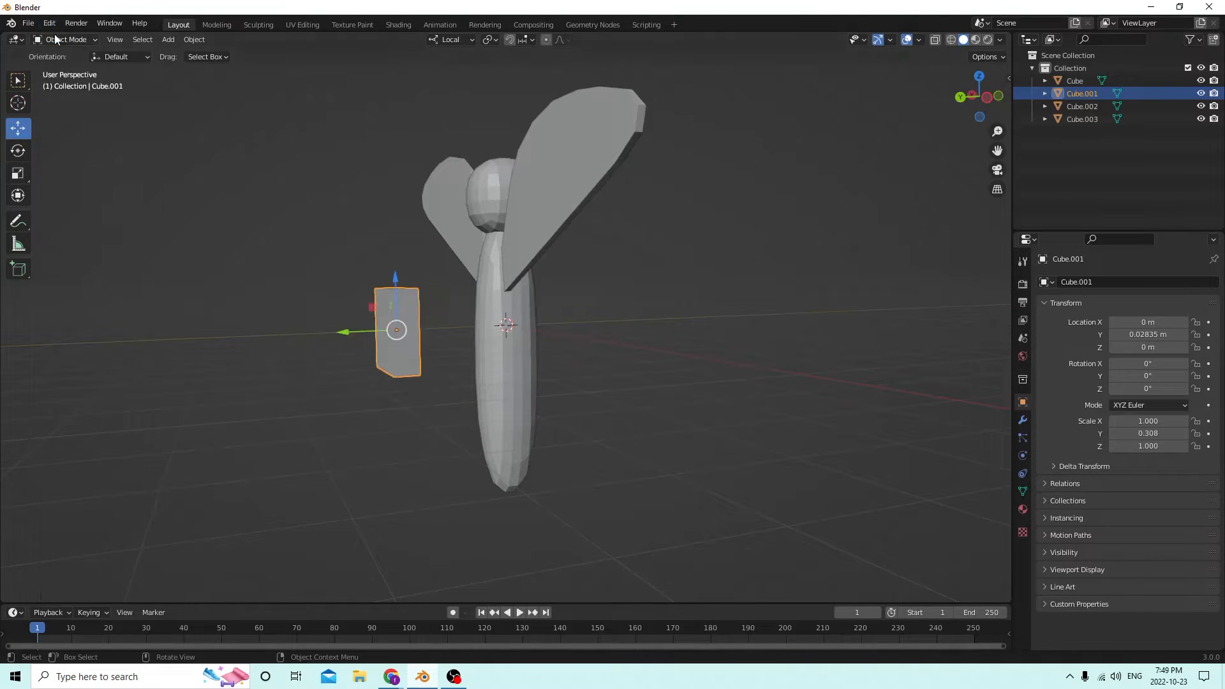
click(54, 26)
click(55, 37)
- Move the flattened cube along its local X axis to about -0.027 m, beside the body below the upper wing
middle_drag(357, 166, 469, 321)
drag(469, 322, 507, 312)
middle_drag(507, 312, 464, 291)
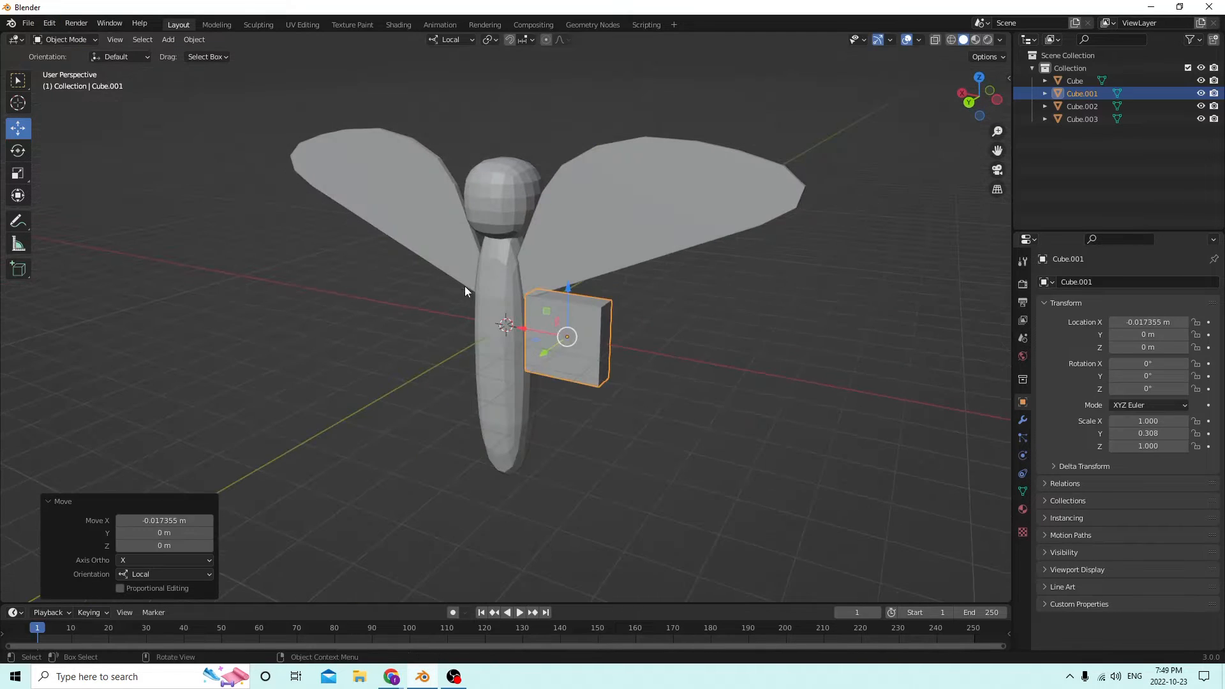
drag(517, 329, 541, 327)
middle_drag(541, 327, 422, 296)
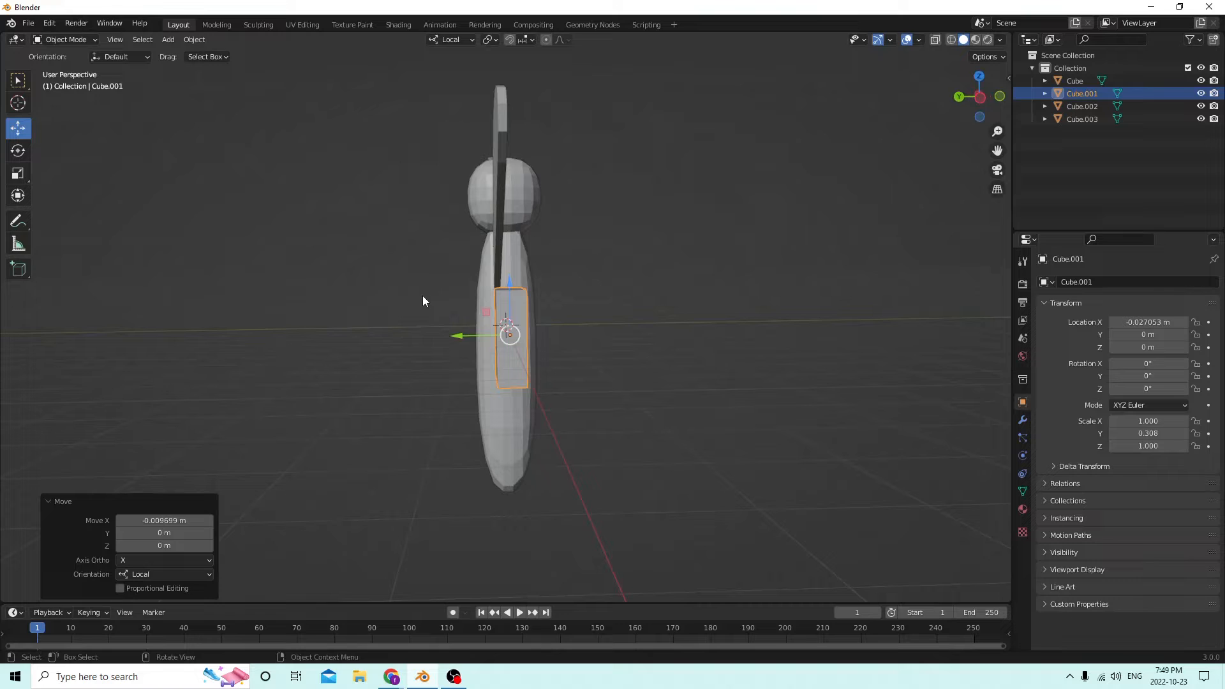
drag(455, 338, 442, 335)
right_click(447, 336)
- Dissolve the flattened cube's upper outer edge in Edit Mode to turn it into a triangular wedge
middle_drag(461, 321, 574, 277)
middle_drag(644, 330, 713, 320)
key(Tab)
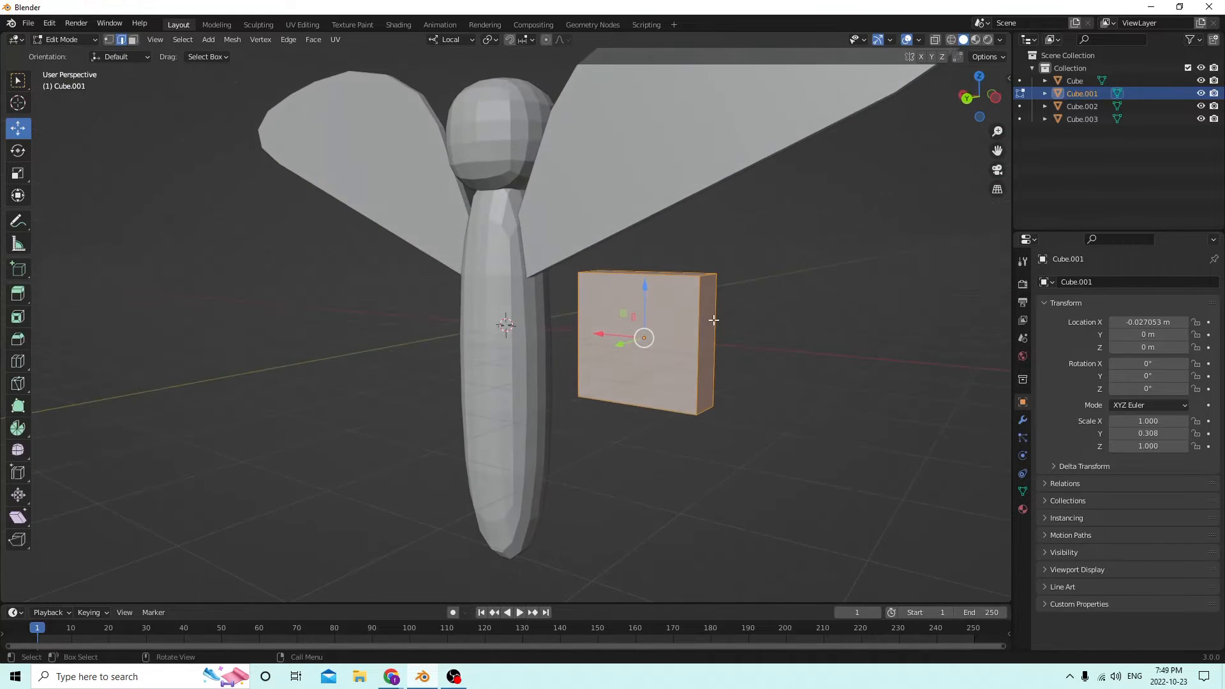
click(707, 273)
middle_drag(707, 275, 649, 288)
key(Tab)
key(Tab)
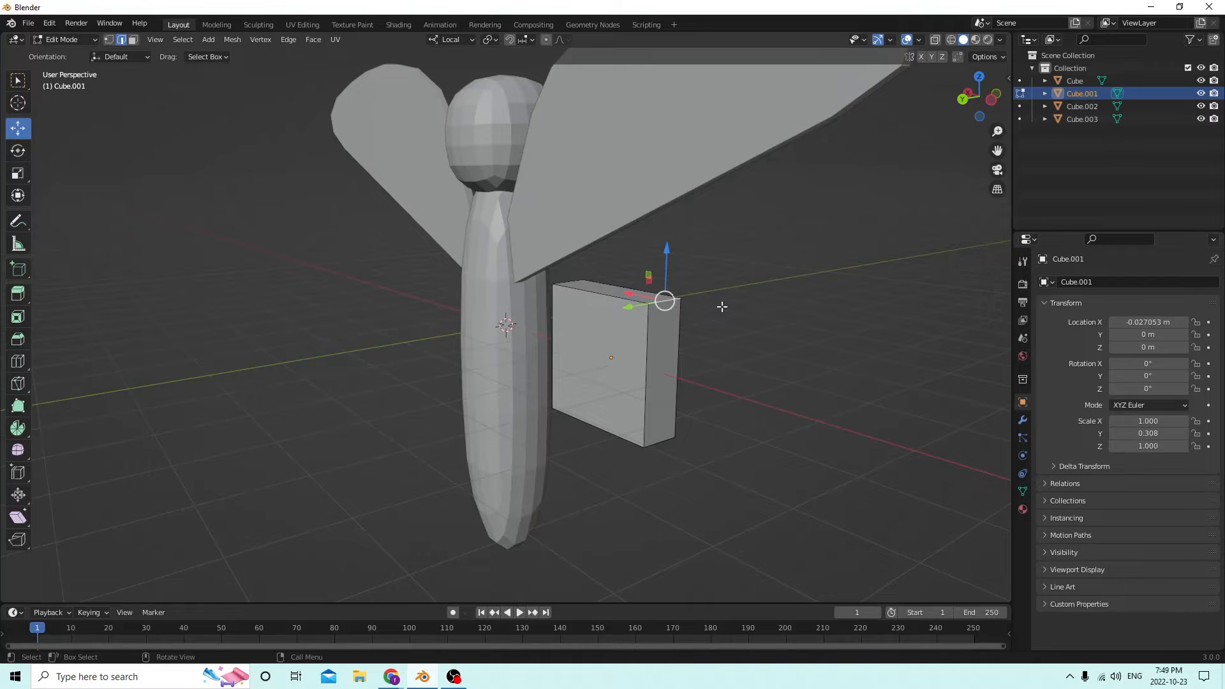
key(x)
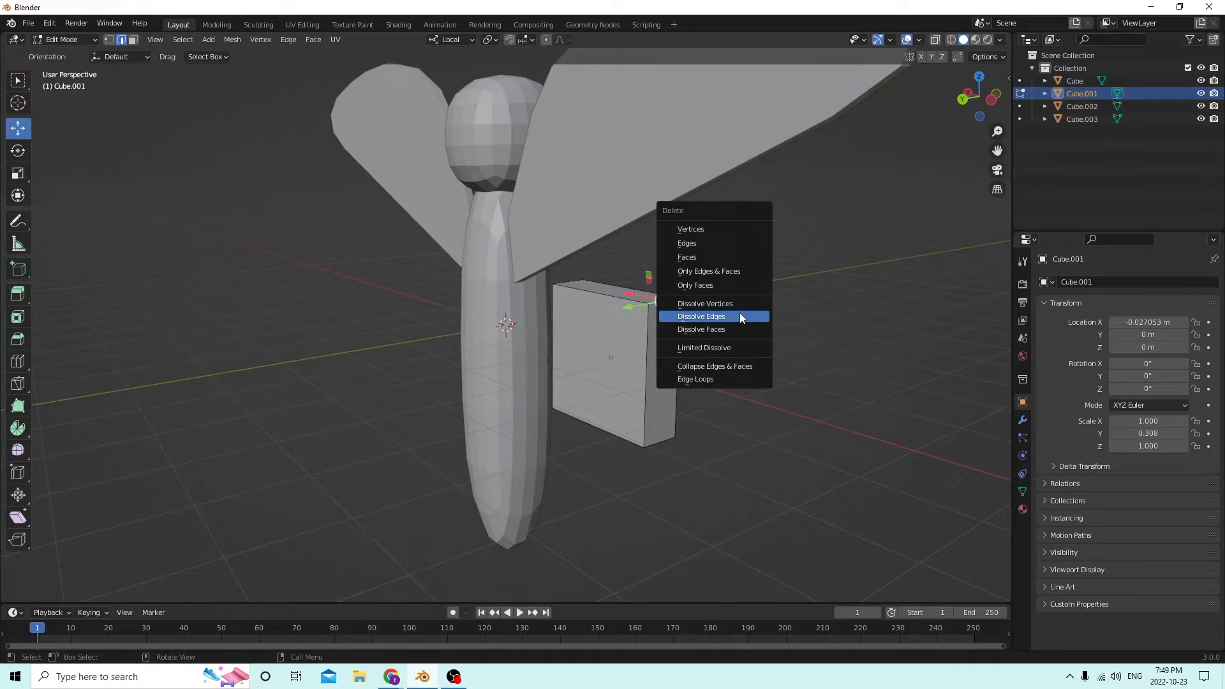
click(740, 316)
middle_drag(740, 316, 727, 253)
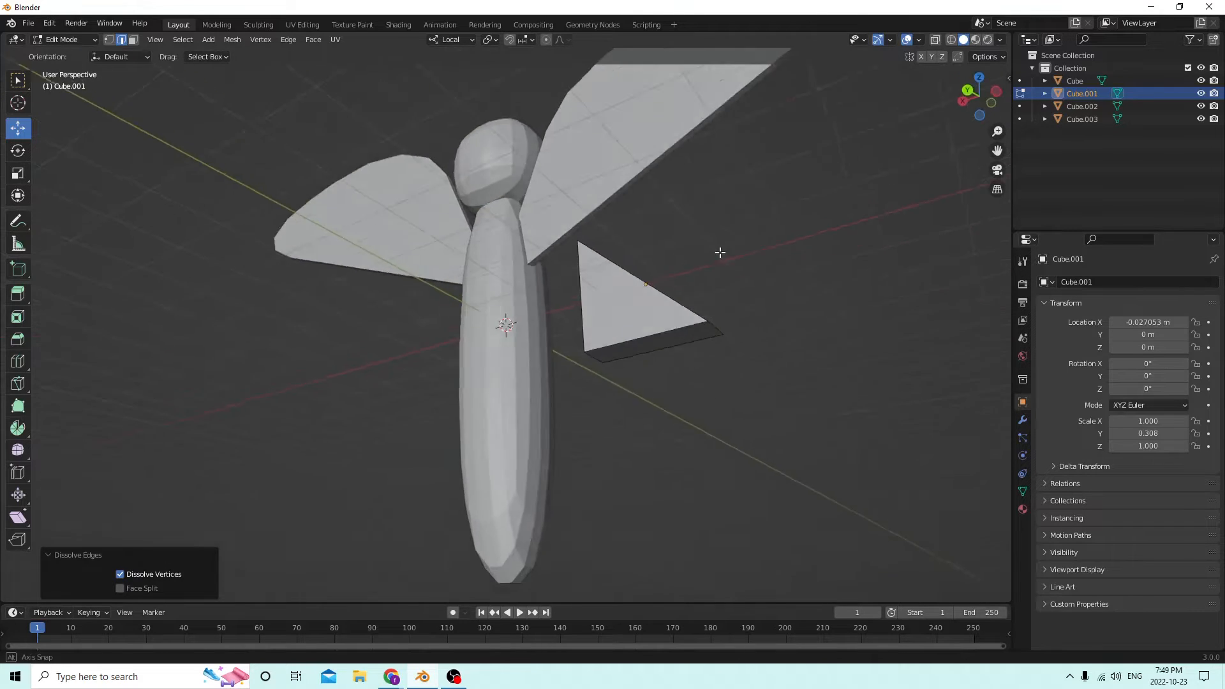
key(Tab)
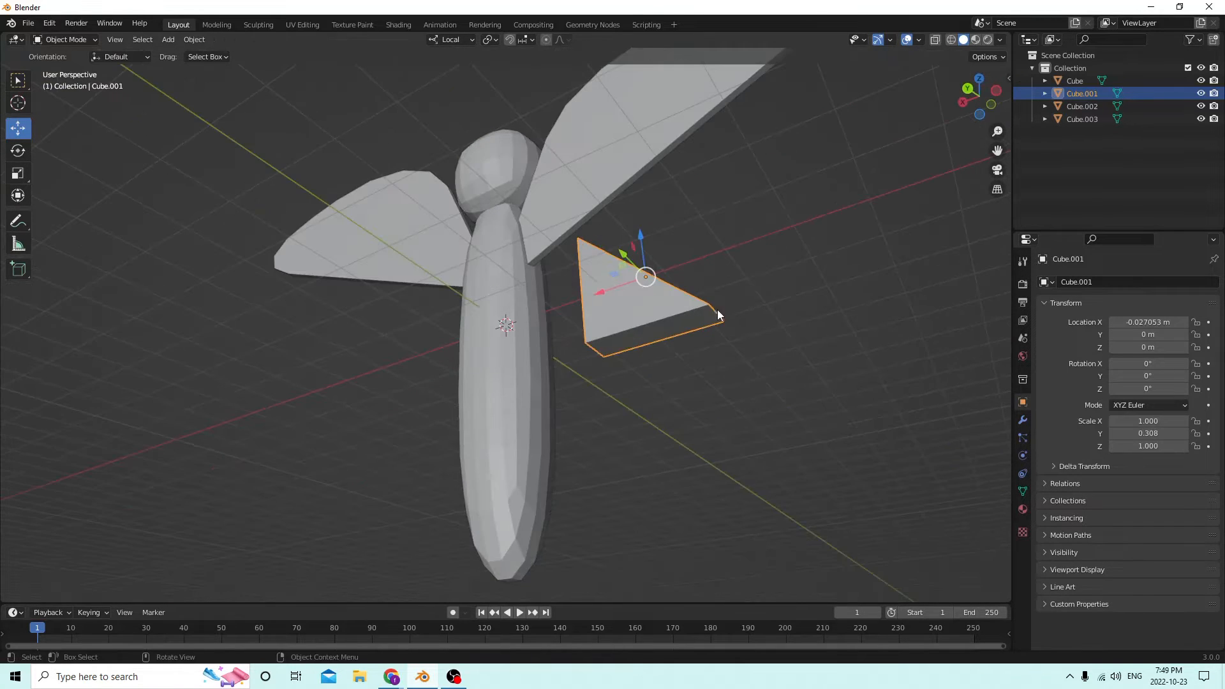
- Bevel the wedge's two lower corner edges about 0.0064 m wide with 4 segments and return to Object Mode
key(Tab)
middle_drag(697, 306, 589, 359)
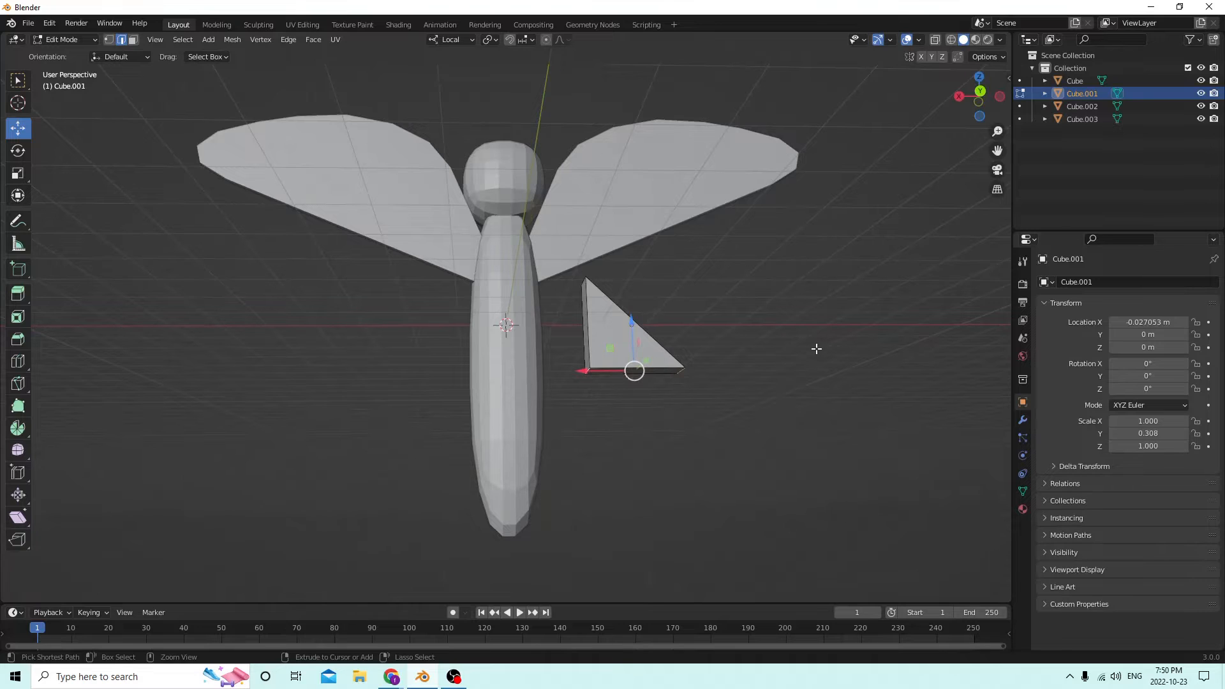
key(ctrl+b)
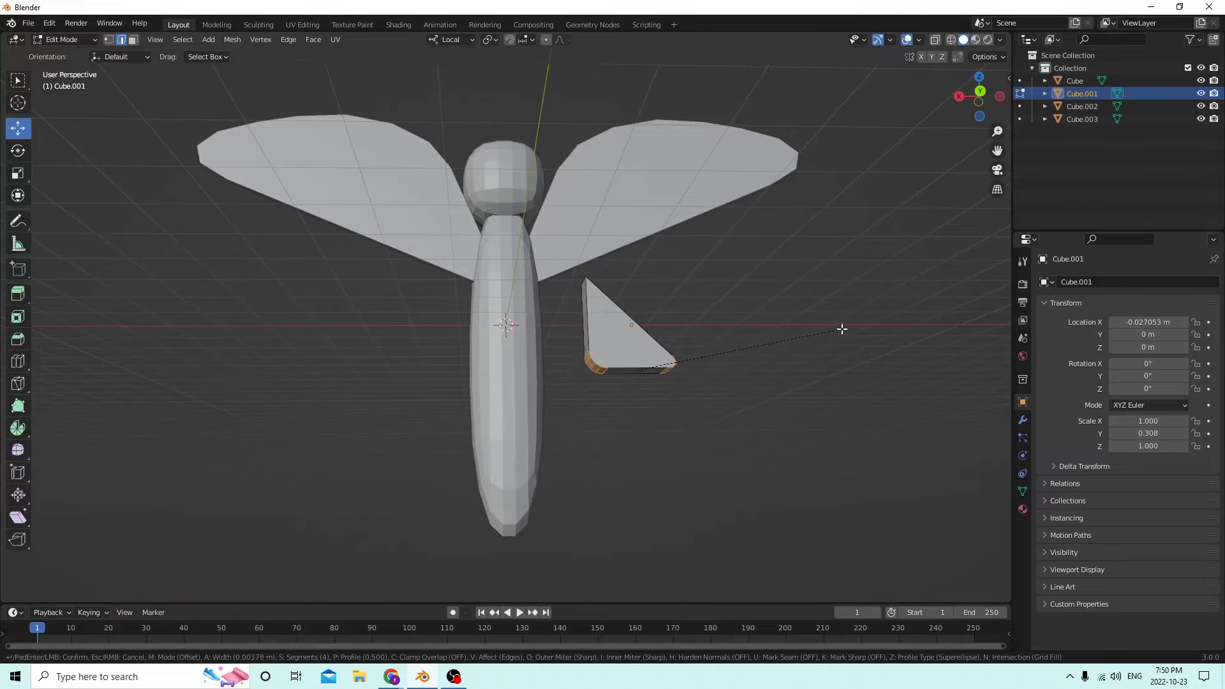
click(848, 324)
middle_drag(850, 323, 802, 331)
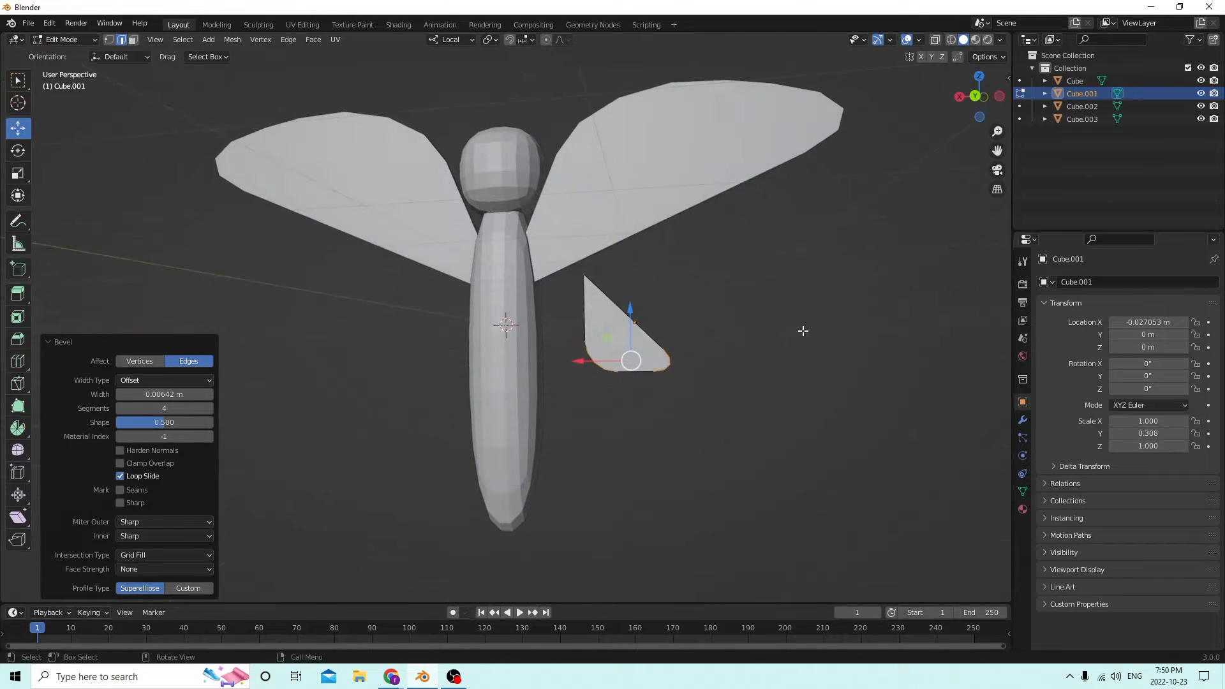
middle_drag(306, 193, 594, 303)
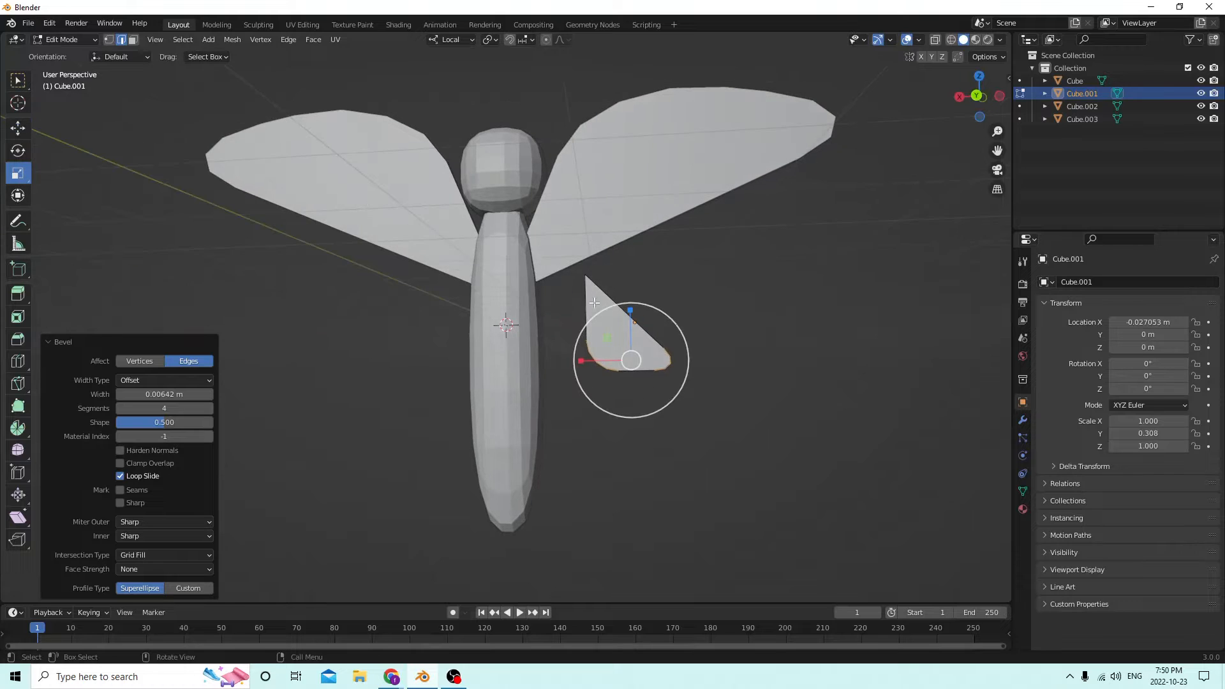
drag(640, 315, 633, 299)
key(Escape)
key(Tab)
- Scale the wedge to about 3.3 in X, 0.24 in Y and 1.64 in Z to form a thin lower wing
click(17, 179)
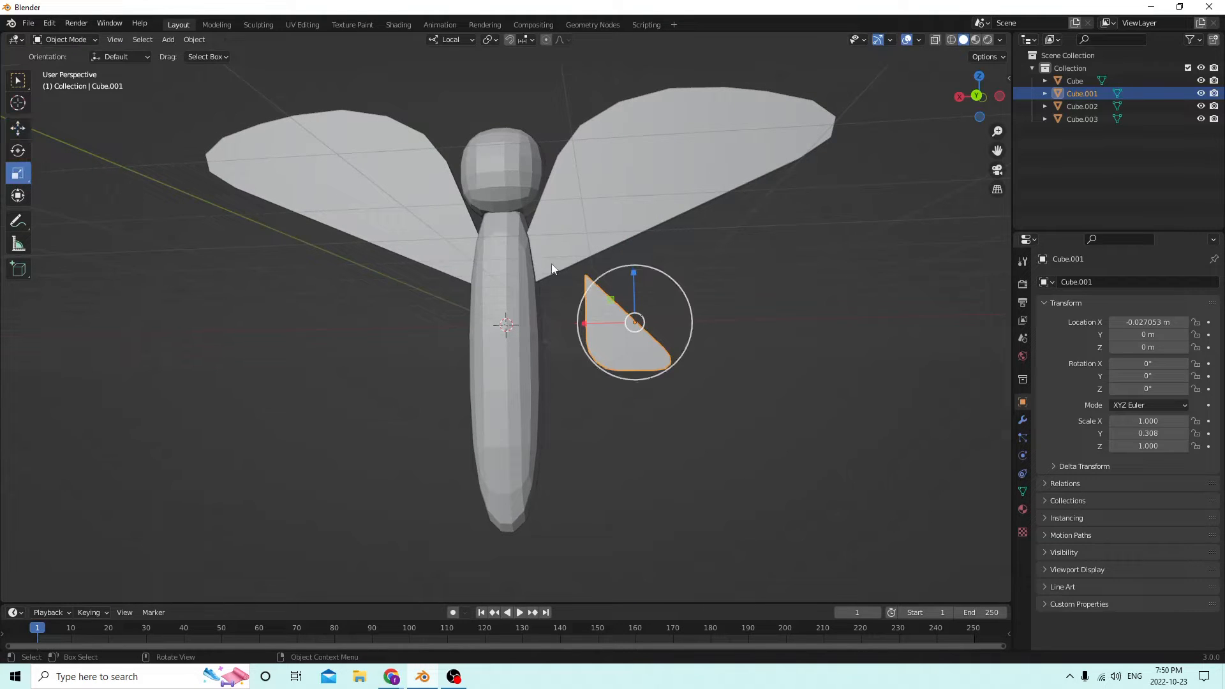
drag(625, 273, 636, 233)
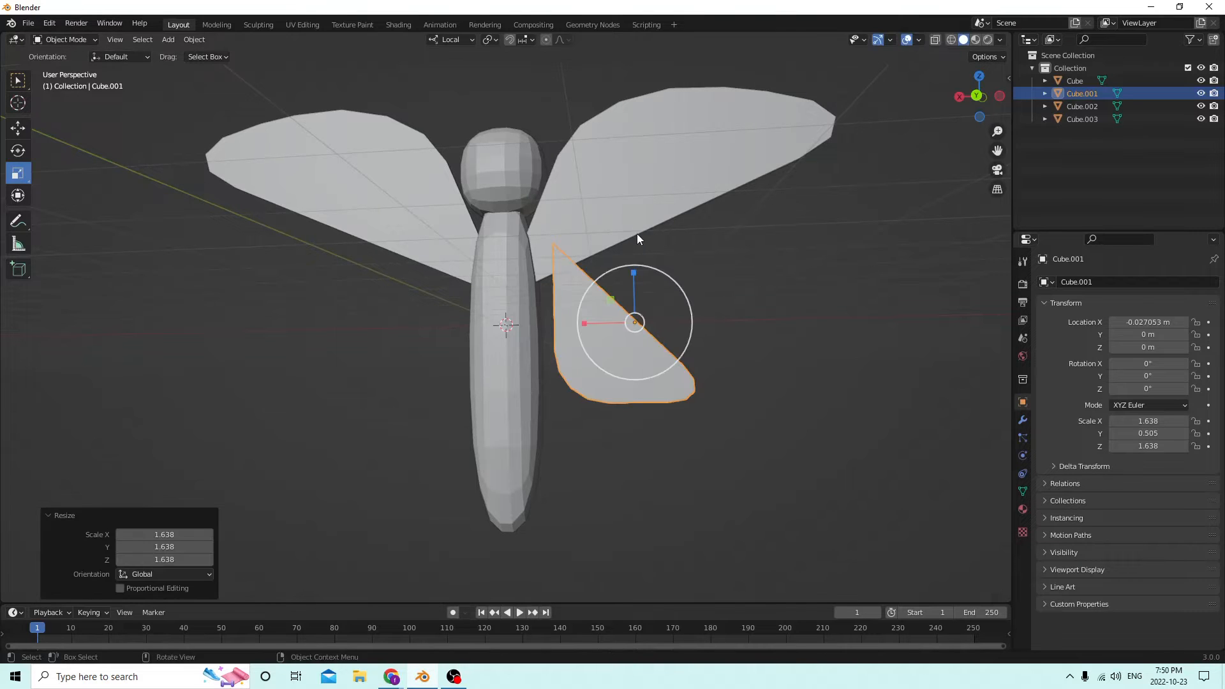
drag(584, 327, 534, 326)
middle_drag(535, 325, 553, 357)
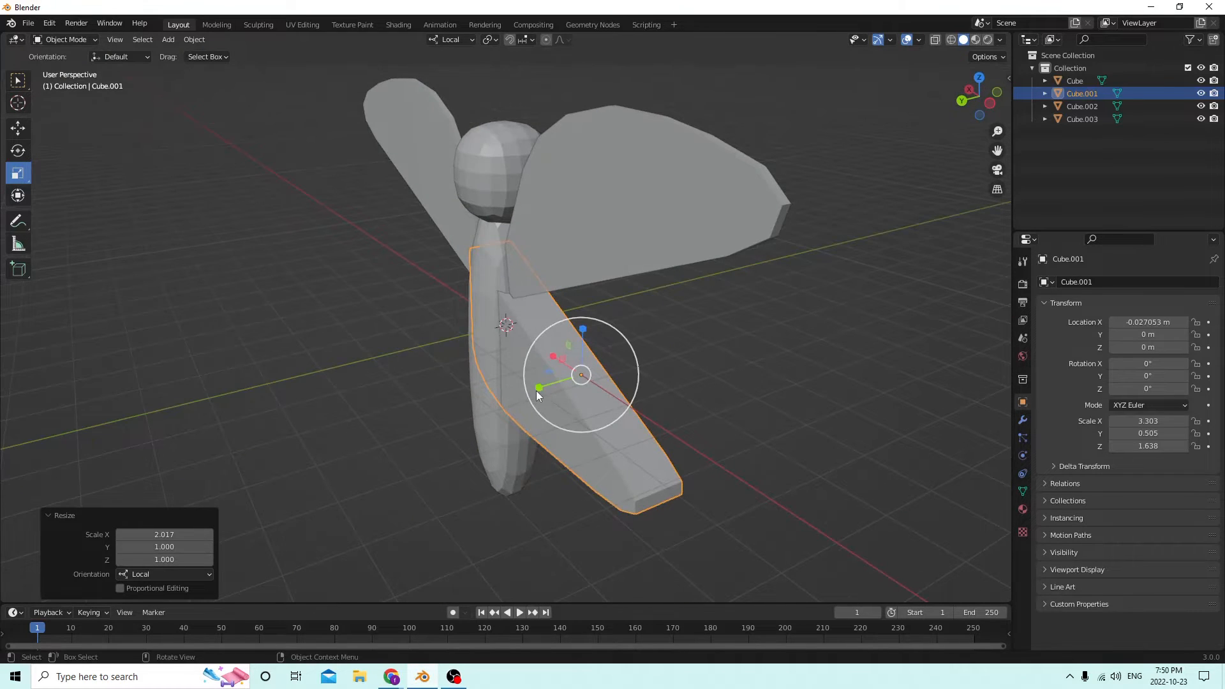
drag(538, 387, 560, 381)
middle_drag(560, 381, 638, 316)
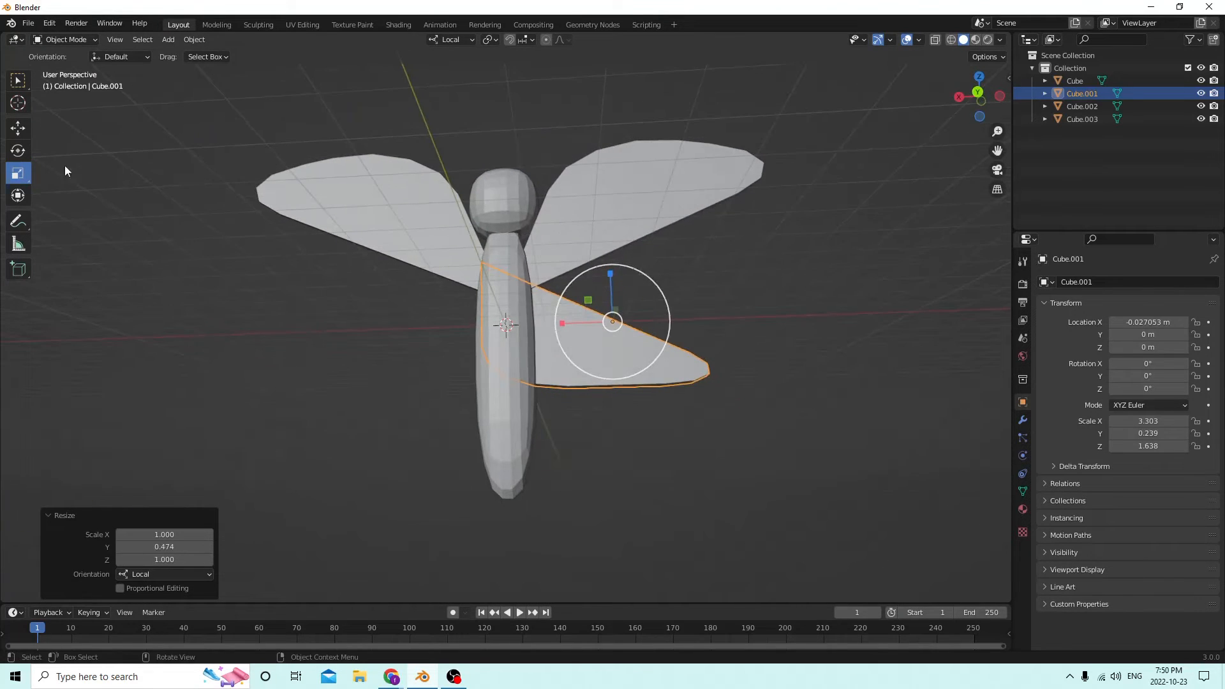
- Move the lower wing against the body's side at X about -0.038 m, Z about -0.013 m
click(17, 130)
middle_drag(192, 191, 335, 231)
drag(562, 335, 596, 326)
middle_drag(594, 328, 557, 337)
drag(656, 271, 662, 319)
middle_drag(662, 320, 450, 274)
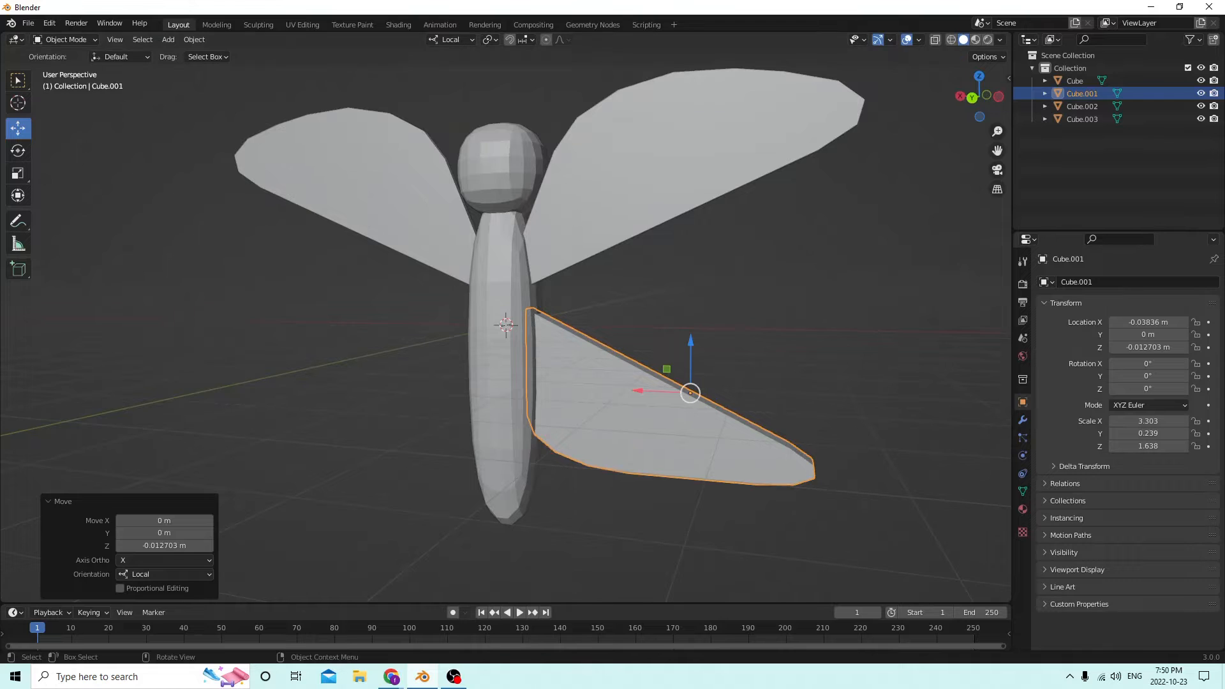
- Enlarge the lower wing to a Z scale of about 2.5 and an X scale of about 3.78
middle_drag(44, 183, 370, 254)
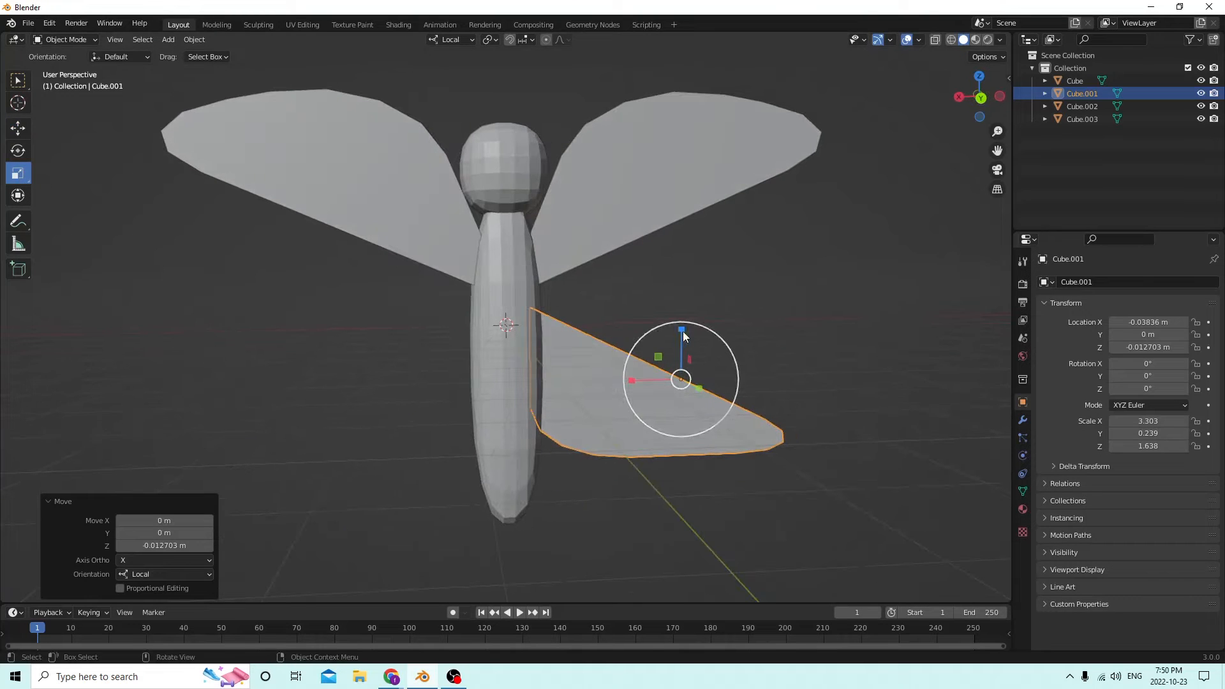
drag(682, 331, 683, 305)
middle_drag(683, 292, 534, 286)
middle_drag(13, 132, 553, 350)
mouse_move(588, 362)
mouse_down()
mouse_move(550, 366)
mouse_move(572, 367)
mouse_up()
middle_drag(572, 366, 608, 370)
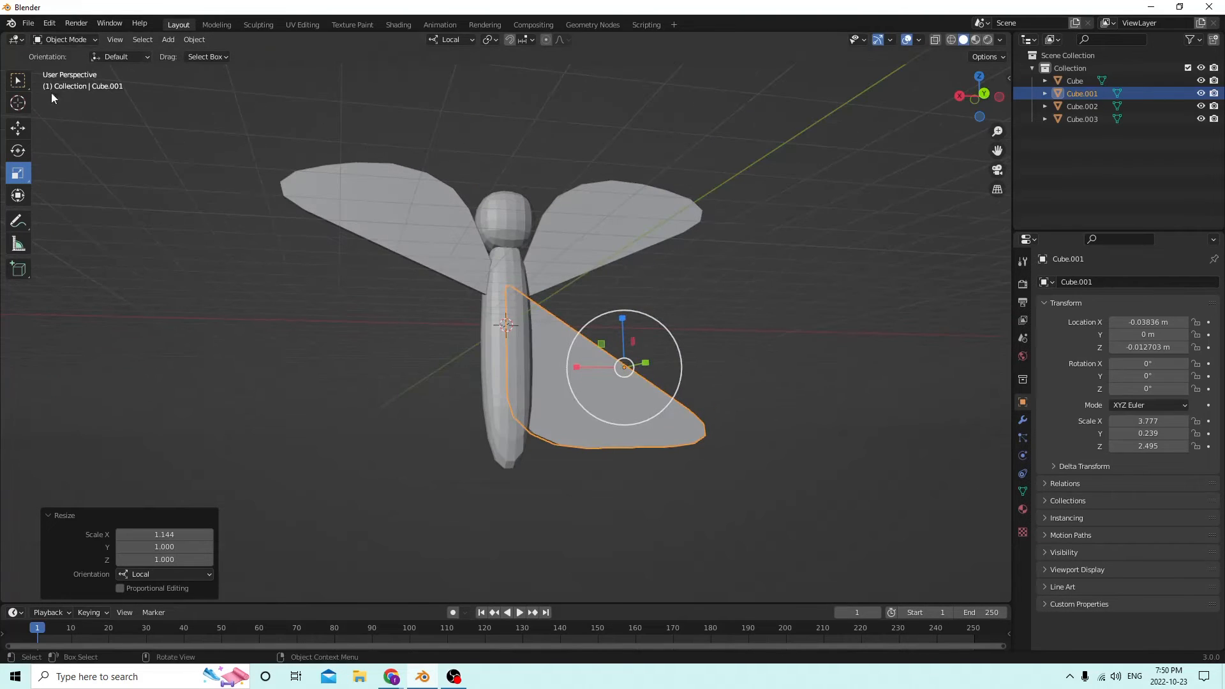
- Move the lower wing outward along its local X axis to X about -0.045 m, beside the body
click(17, 128)
middle_drag(357, 220, 380, 230)
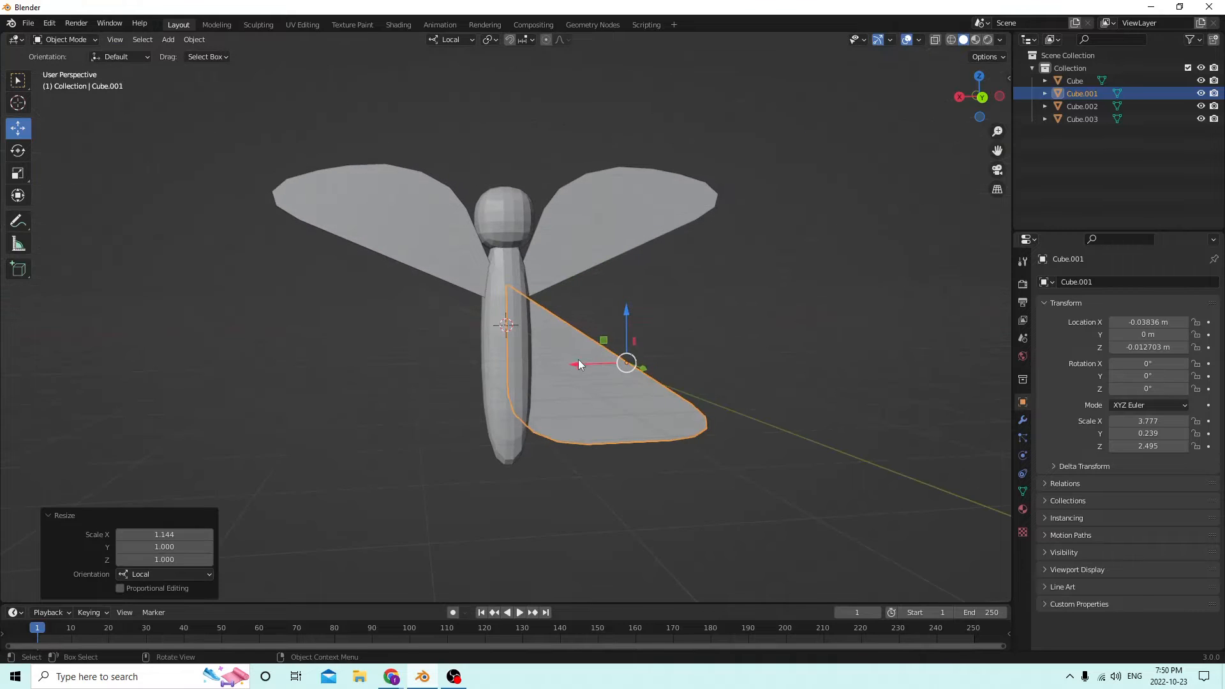
drag(578, 358, 598, 360)
click(600, 359)
mouse_move(600, 359)
middle_down()
mouse_move(558, 267)
mouse_move(539, 282)
mouse_move(610, 346)
middle_up()
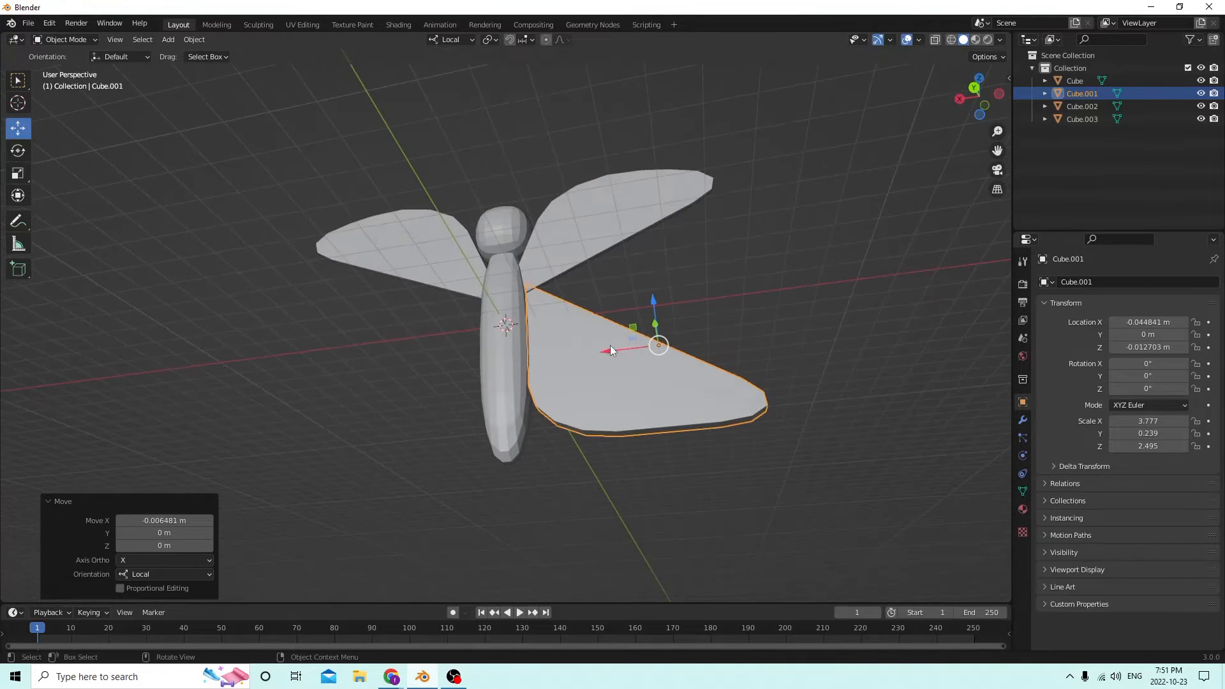
key(g)
key(x)
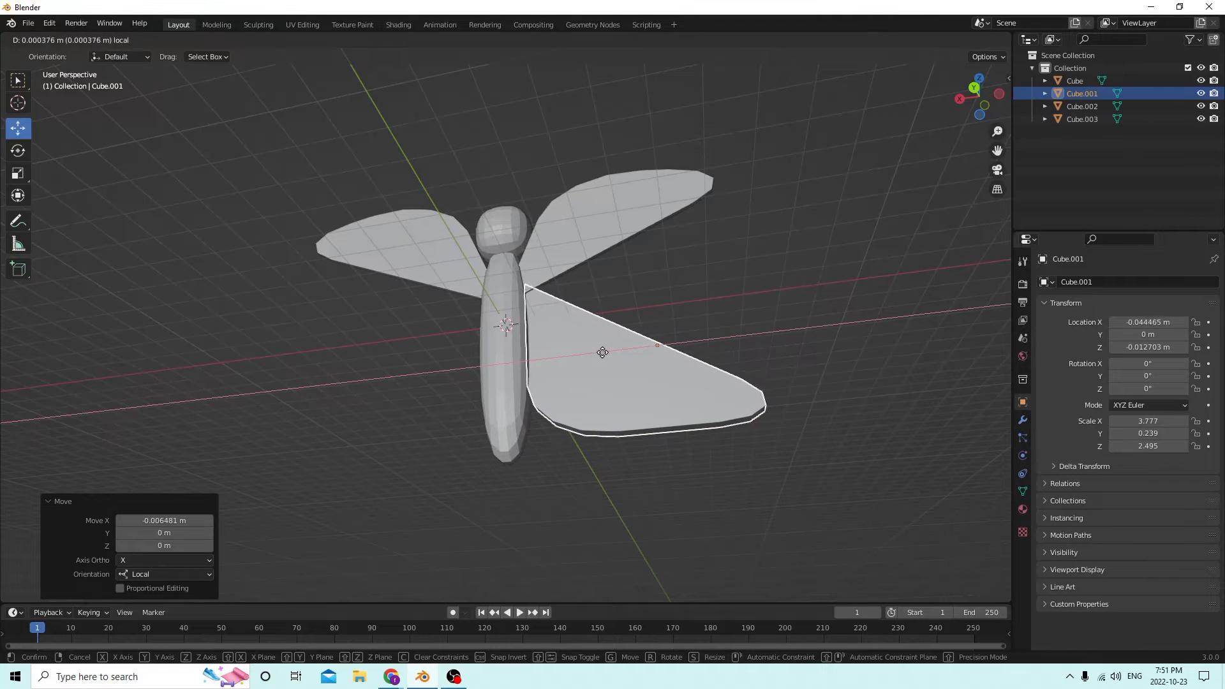
click(603, 352)
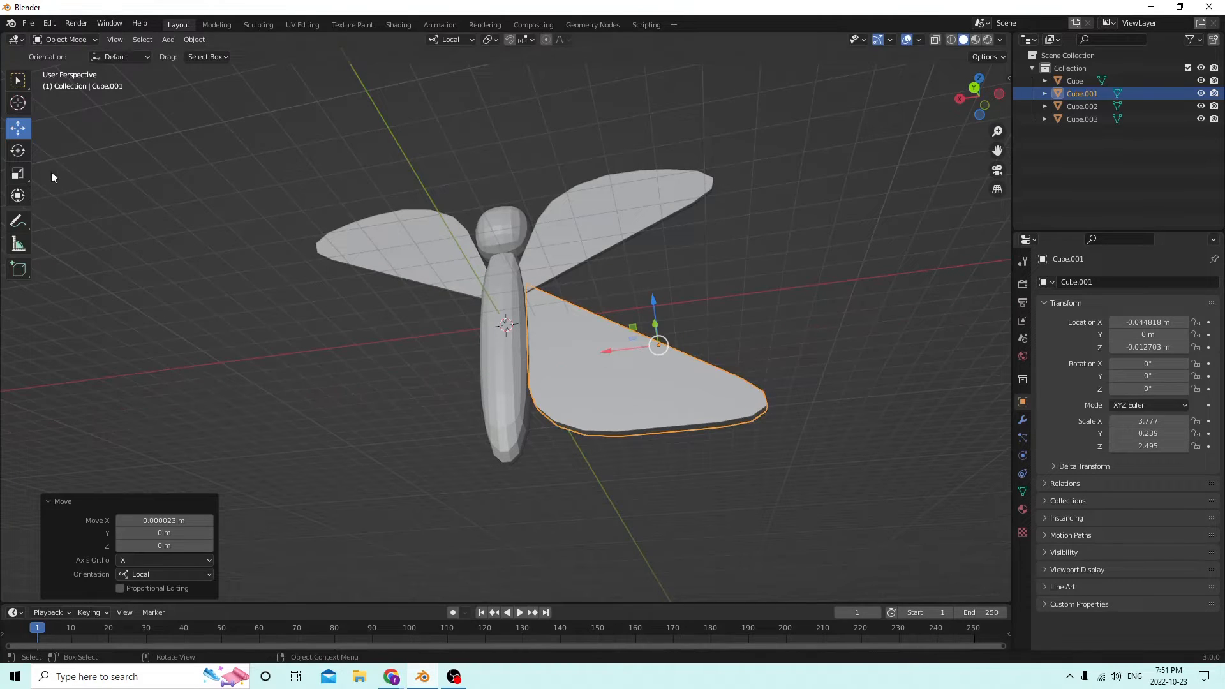
- Widen the lower wing to an X scale of about 4.06
click(18, 173)
middle_drag(261, 223, 284, 237)
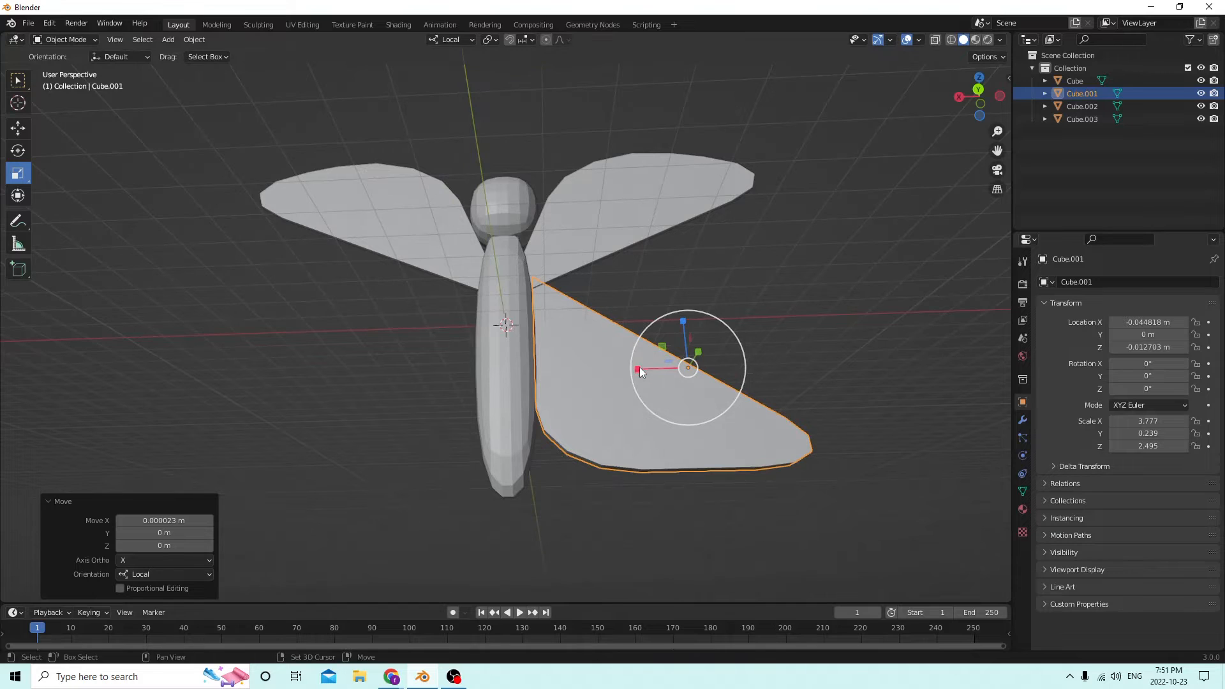
drag(638, 367, 603, 359)
- Delete the mirrored upper wing on the side of the body that has no lower wing
middle_drag(602, 358, 503, 381)
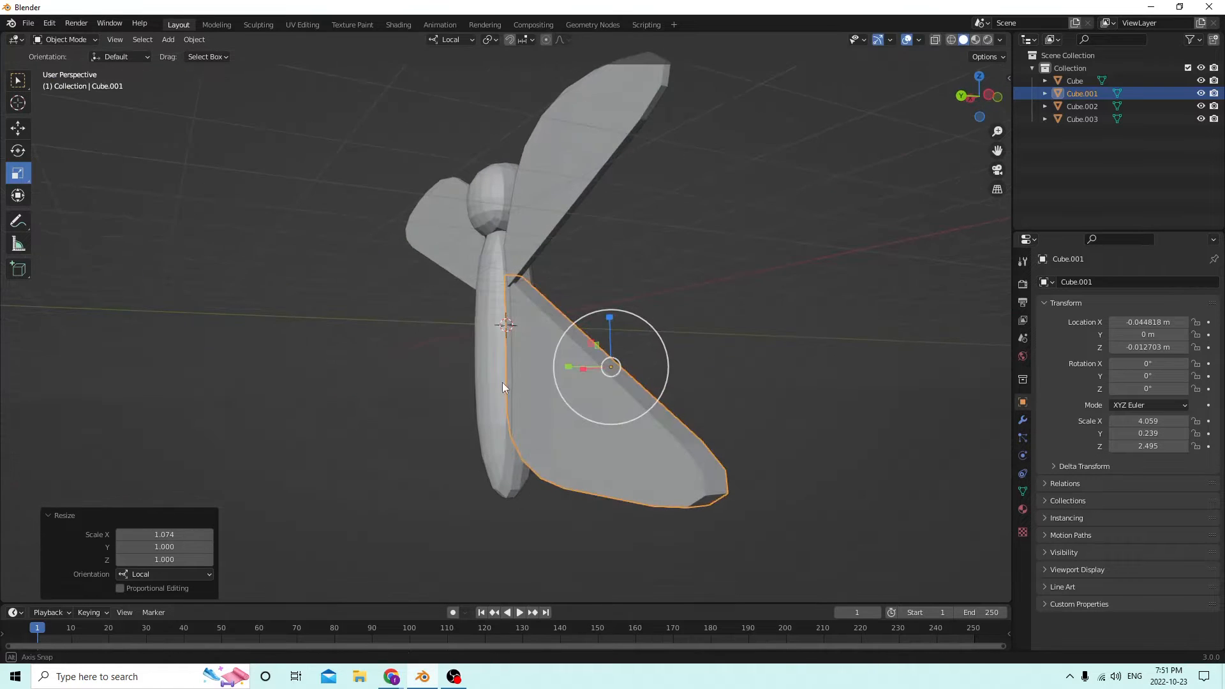
click(426, 236)
key(Delete)
middle_drag(426, 235, 502, 339)
- Thin the lower wing to a Y scale of about 0.079
click(514, 262)
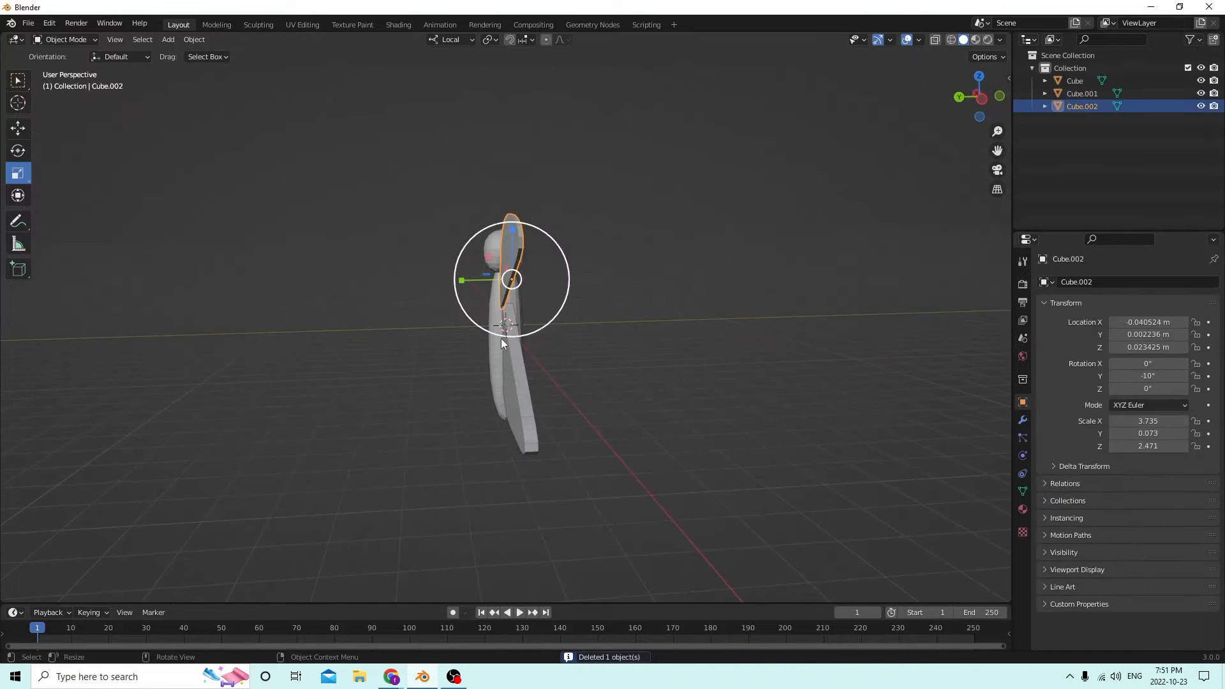
click(522, 361)
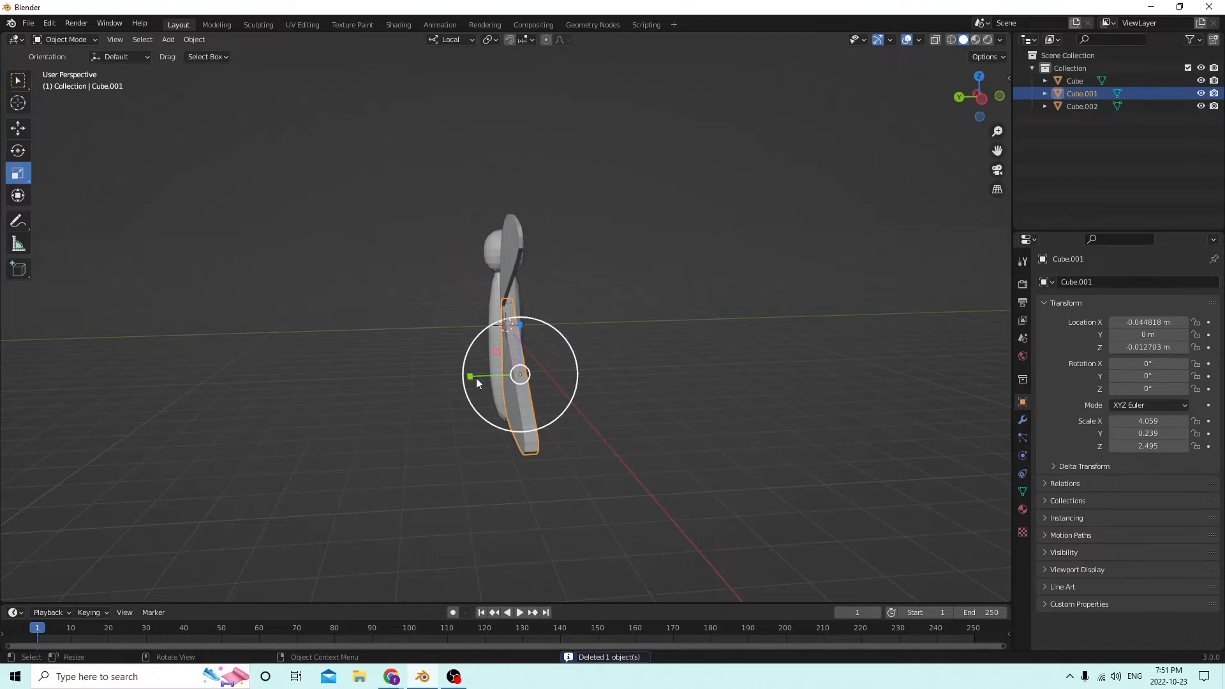
key(s)
key(y)
key(y)
drag(500, 375, 506, 374)
mouse_move(506, 375)
middle_down()
mouse_move(537, 376)
mouse_move(502, 385)
middle_up()
- Move the lower wing to Y about 0.0035 m and the upper wing to Y about 0.0037 m
click(21, 126)
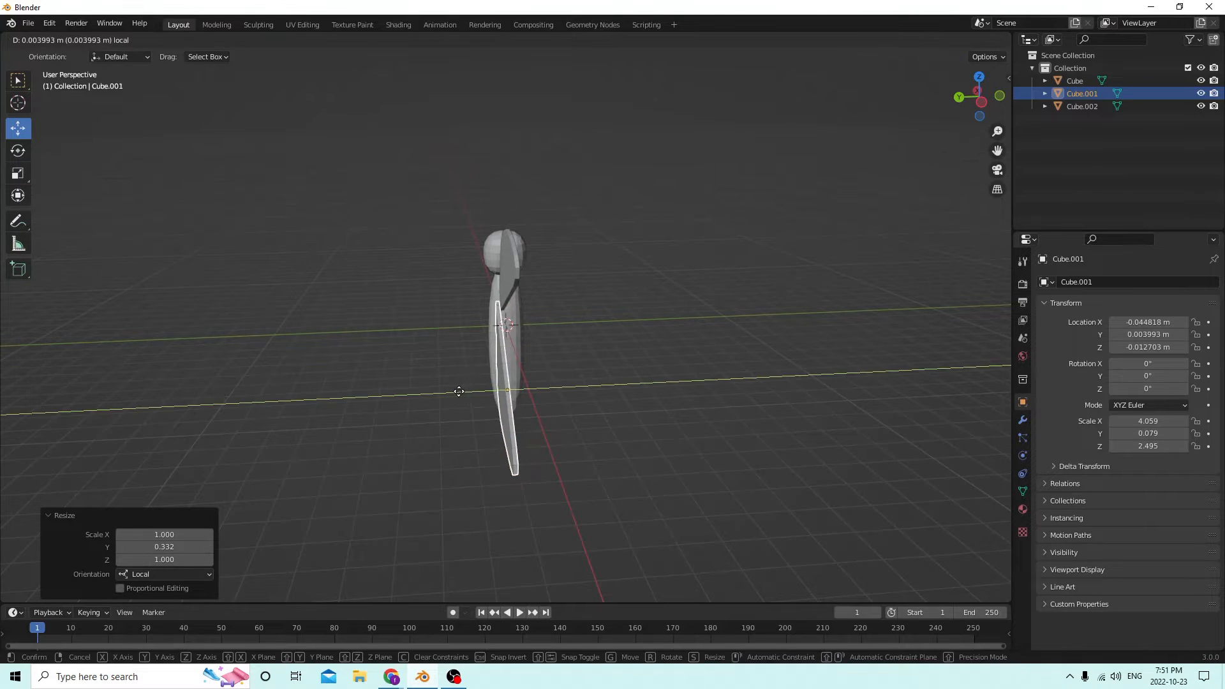
click(516, 262)
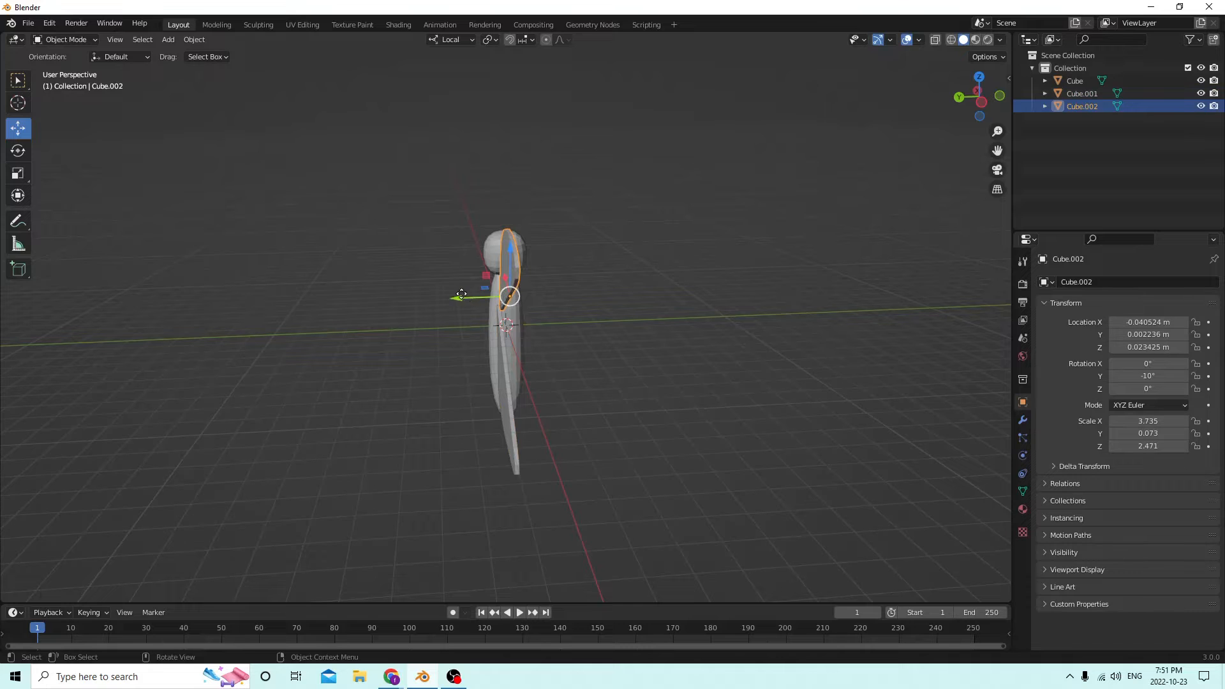
drag(462, 294, 466, 292)
- Select the upper and lower wings together and move them about 0.0037 m along local Y
middle_drag(466, 292, 434, 331)
click(535, 346)
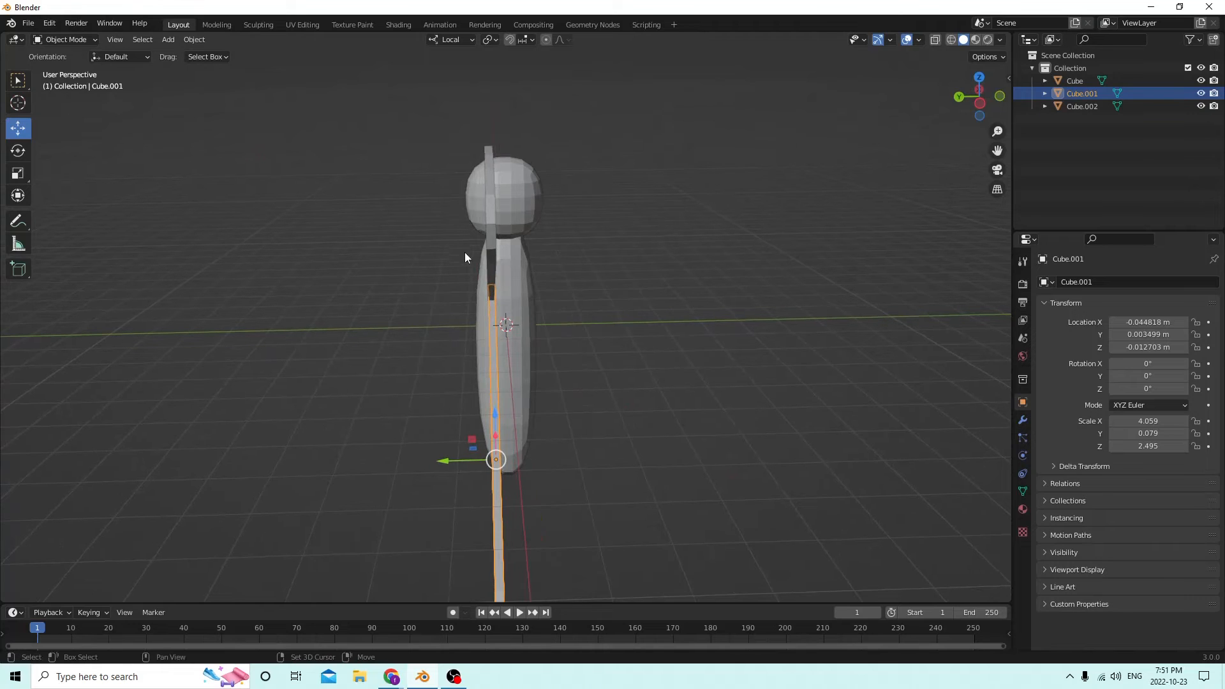
shift+click(491, 248)
middle_drag(488, 273, 540, 293)
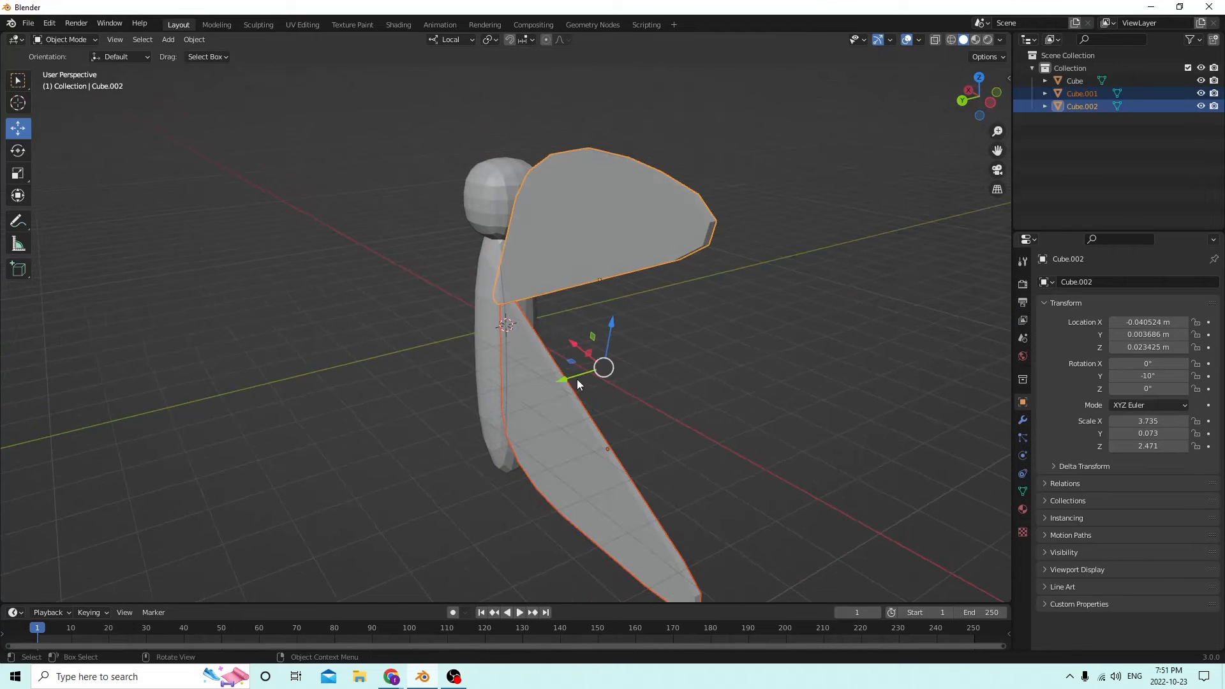
key(g)
click(542, 379)
- Lower both wings about 0.005 m in Z and shift them about 0.0013 m in X toward the body
middle_drag(542, 380, 624, 357)
middle_drag(568, 320, 590, 262)
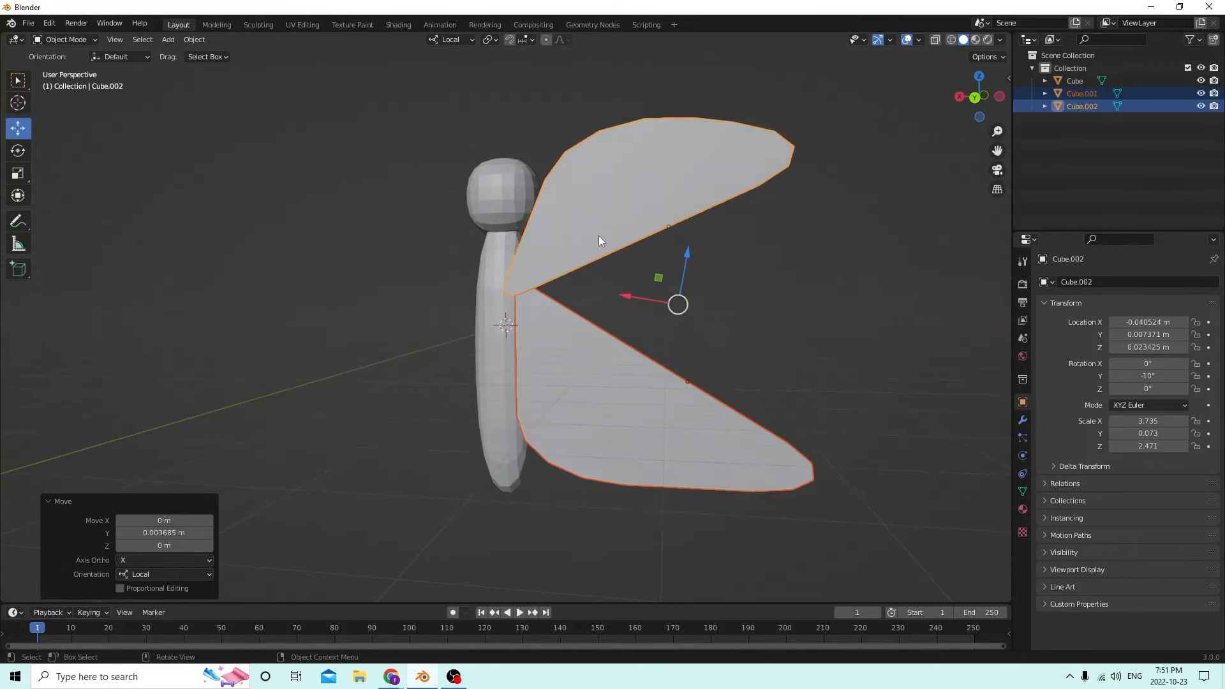
click(598, 236)
shift+click(611, 356)
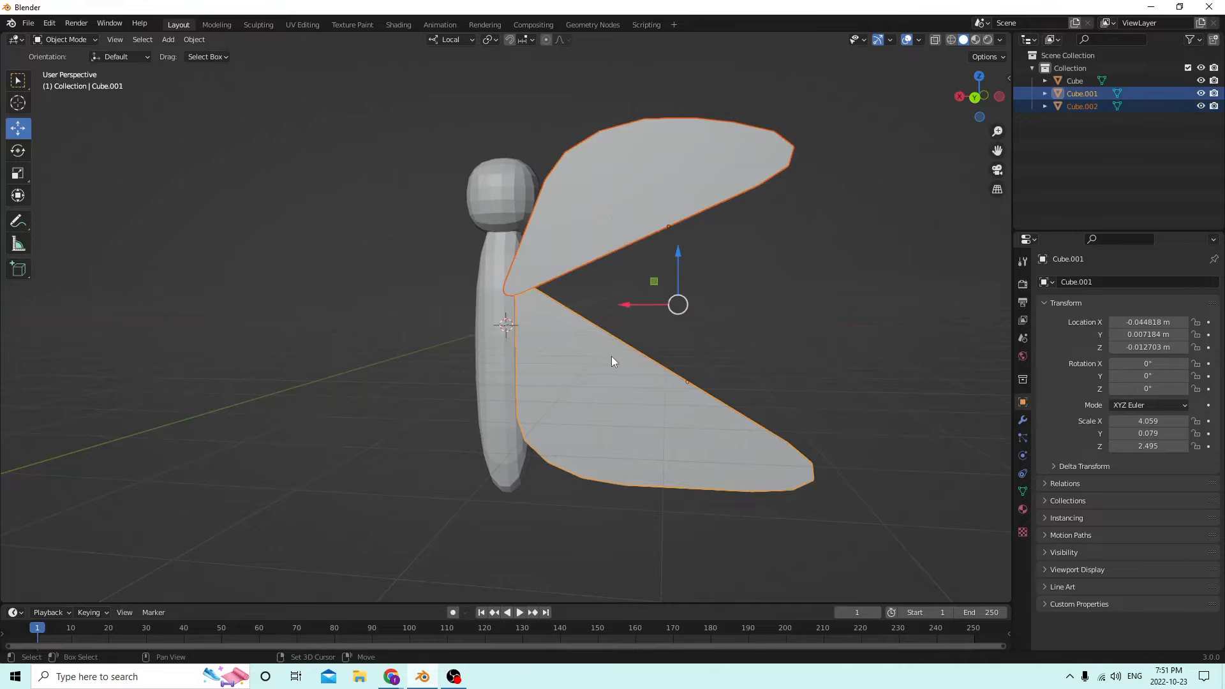
middle_drag(585, 304, 671, 273)
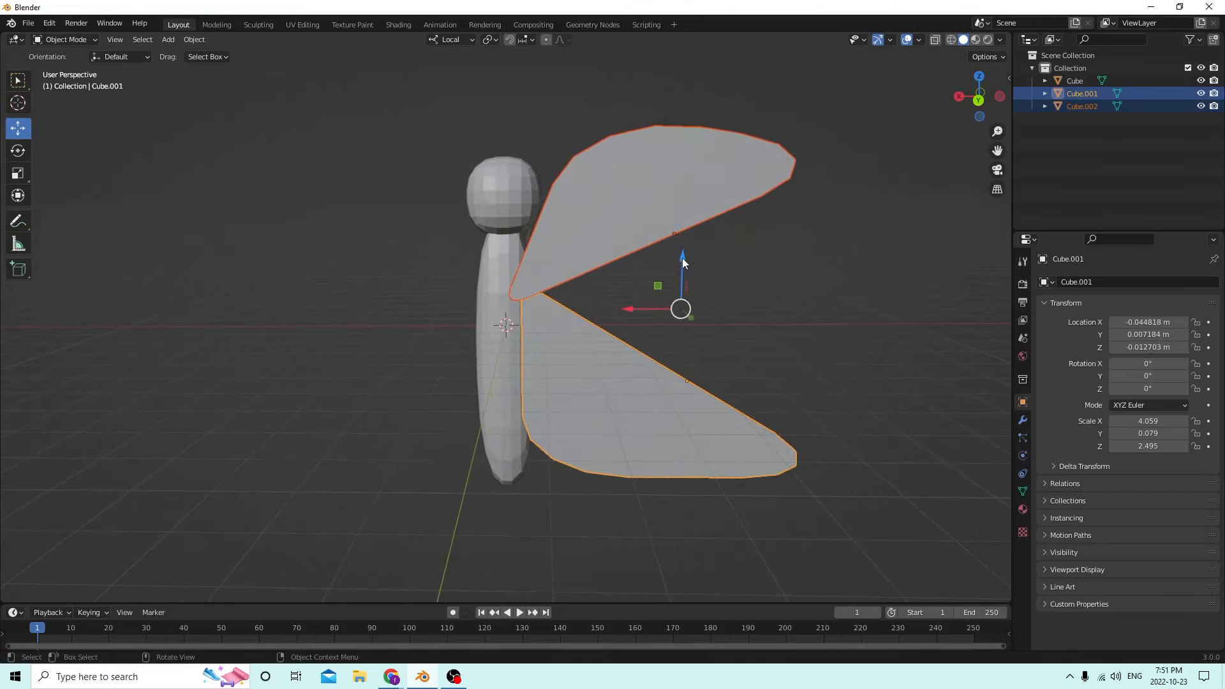
drag(682, 258, 681, 280)
middle_drag(641, 285, 573, 322)
key(g)
click(609, 350)
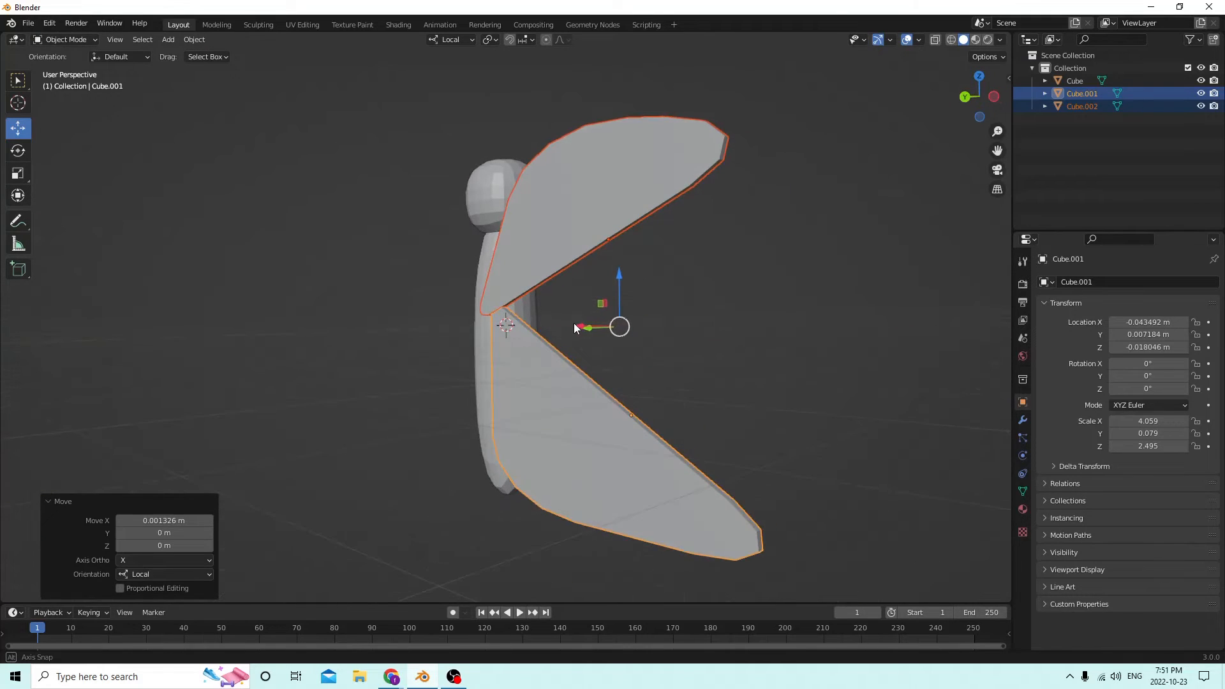
- Reposition the upper wing alone to X about -0.041 m, Z about 0.021 m, so its root meets the lower wing
click(568, 190)
middle_drag(568, 190, 648, 228)
drag(671, 208, 674, 194)
drag(623, 232, 629, 237)
mouse_move(629, 237)
middle_down()
mouse_move(613, 223)
mouse_move(623, 216)
middle_up()
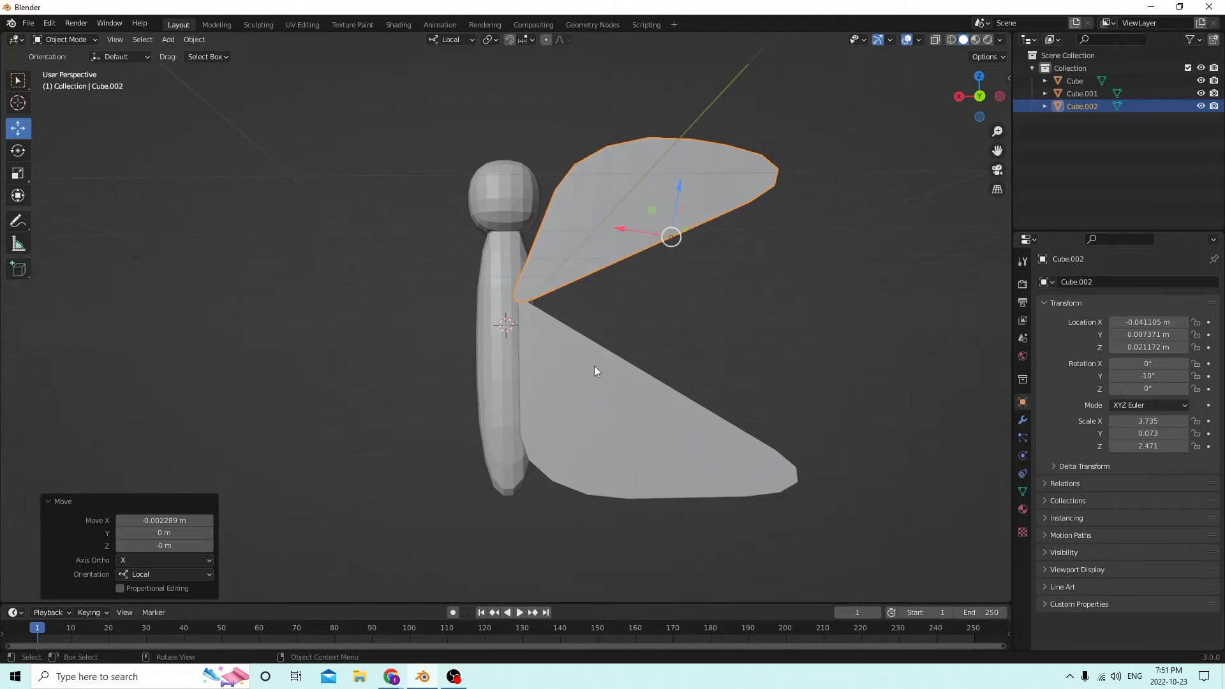
middle_drag(525, 297, 494, 313)
drag(676, 195, 675, 194)
- Join the upper and lower wings into a single object
middle_drag(653, 201, 358, 253)
middle_drag(679, 284, 574, 324)
shift+click(564, 355)
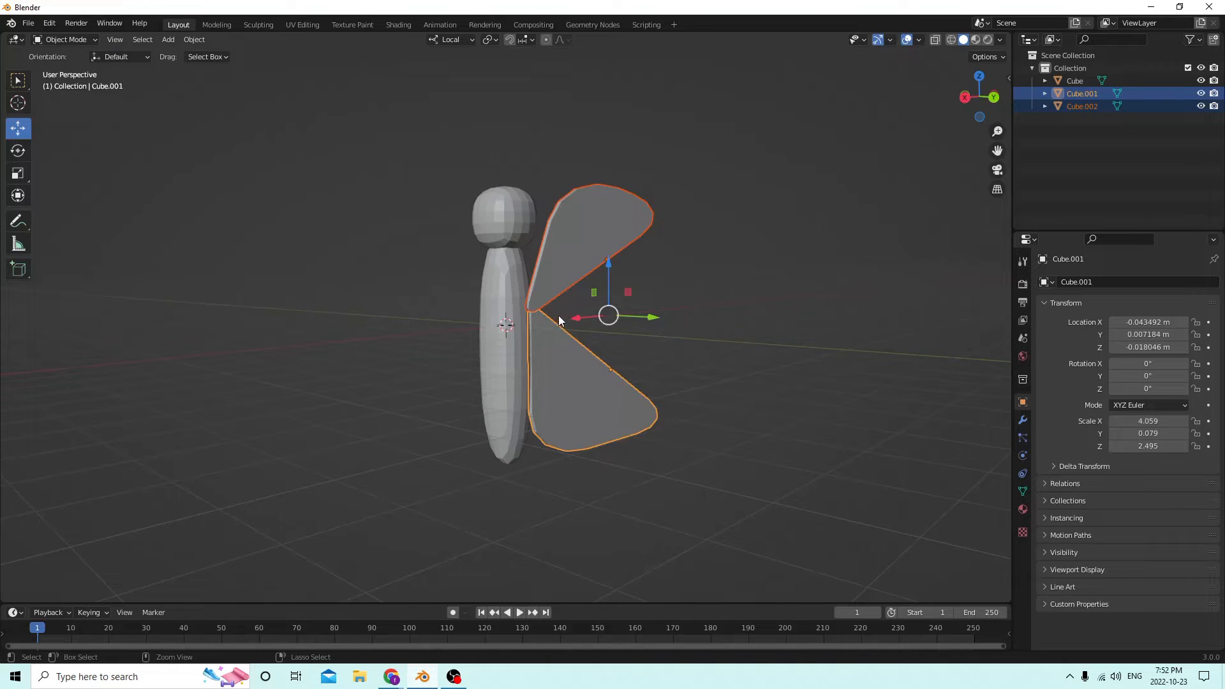
key(ctrl+j)
- Duplicate the joined wing pair in place and set the copy's X location to 0.043492 m
middle_drag(558, 319, 488, 293)
key(shift+d)
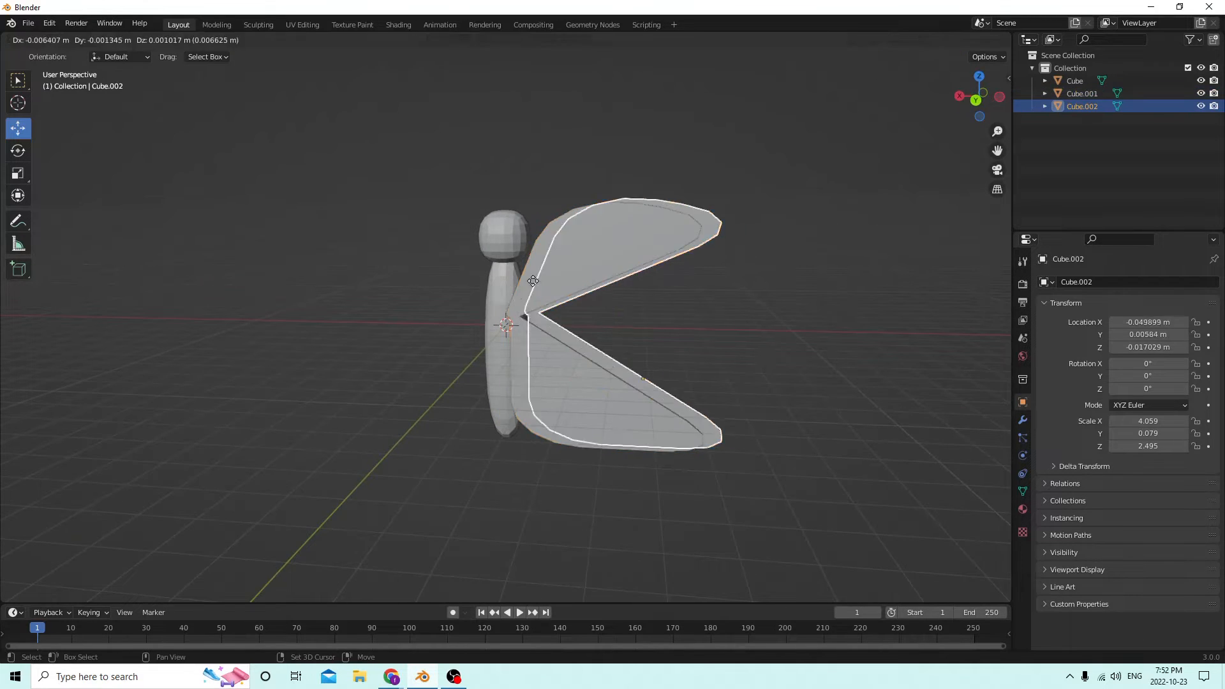
key(Escape)
middle_drag(569, 273, 666, 278)
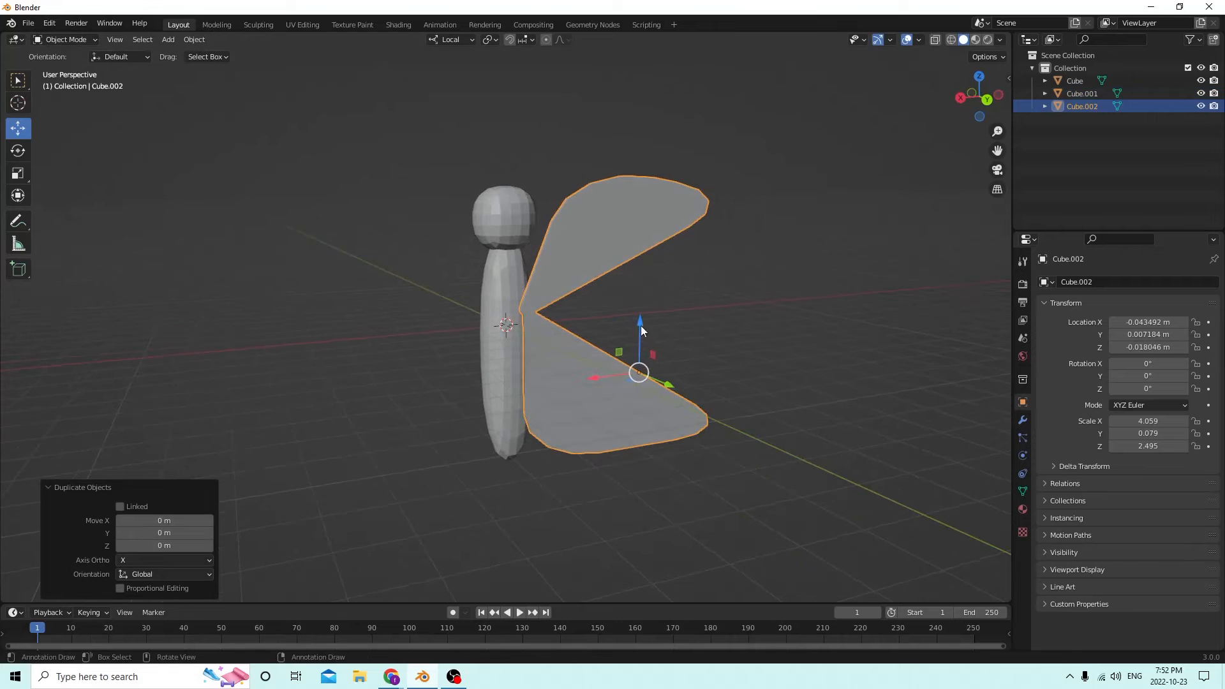
drag(599, 382, 628, 375)
key(Escape)
click(1177, 322)
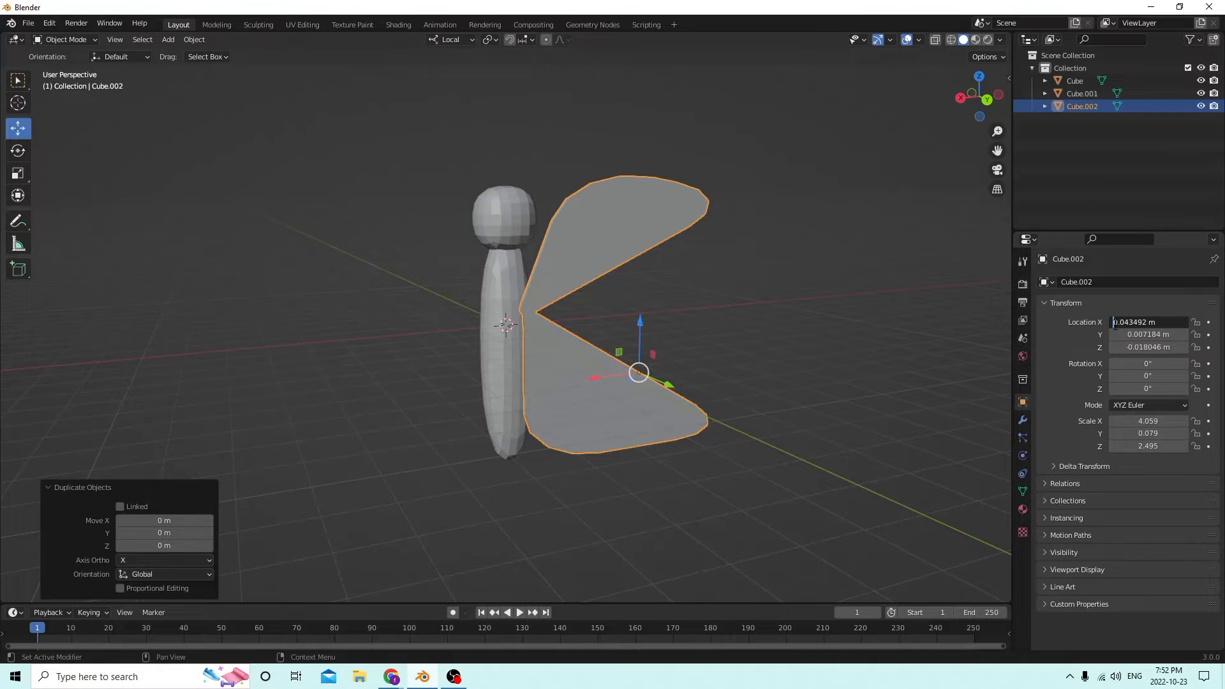
key(Return)
middle_drag(798, 280, 848, 271)
- Try rotating the duplicated wing pair 180° about Y and then 180° about X, resetting each rotation to 0°
click(1152, 376)
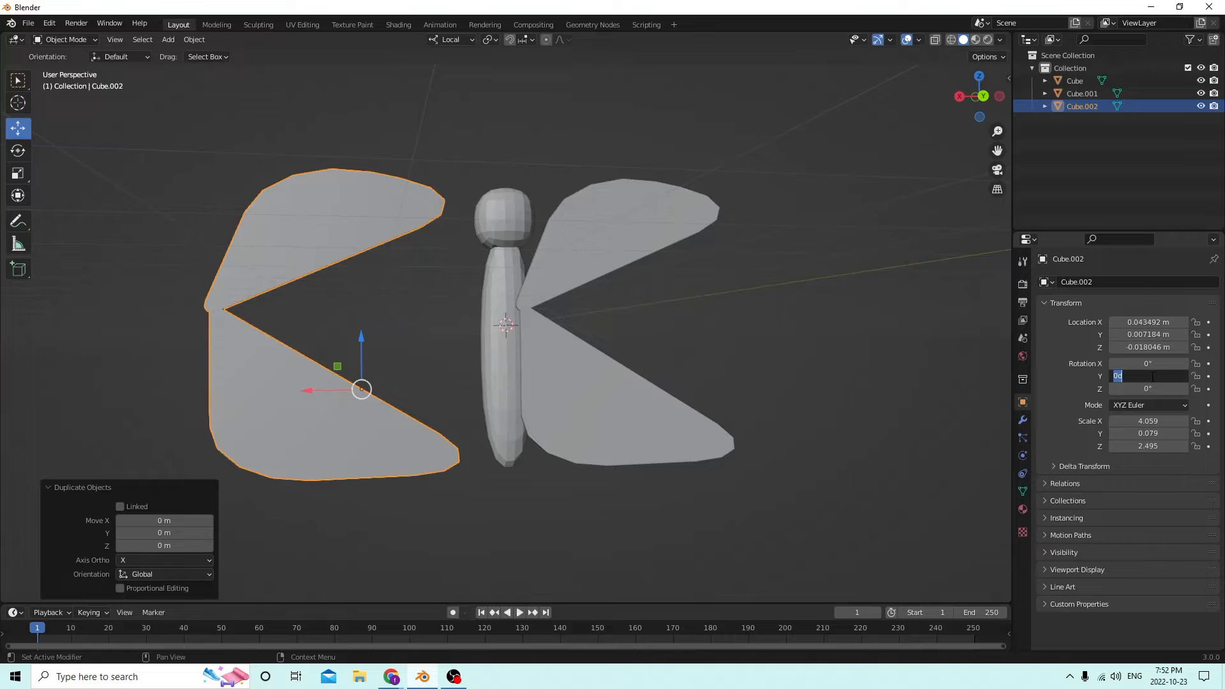
key(Return)
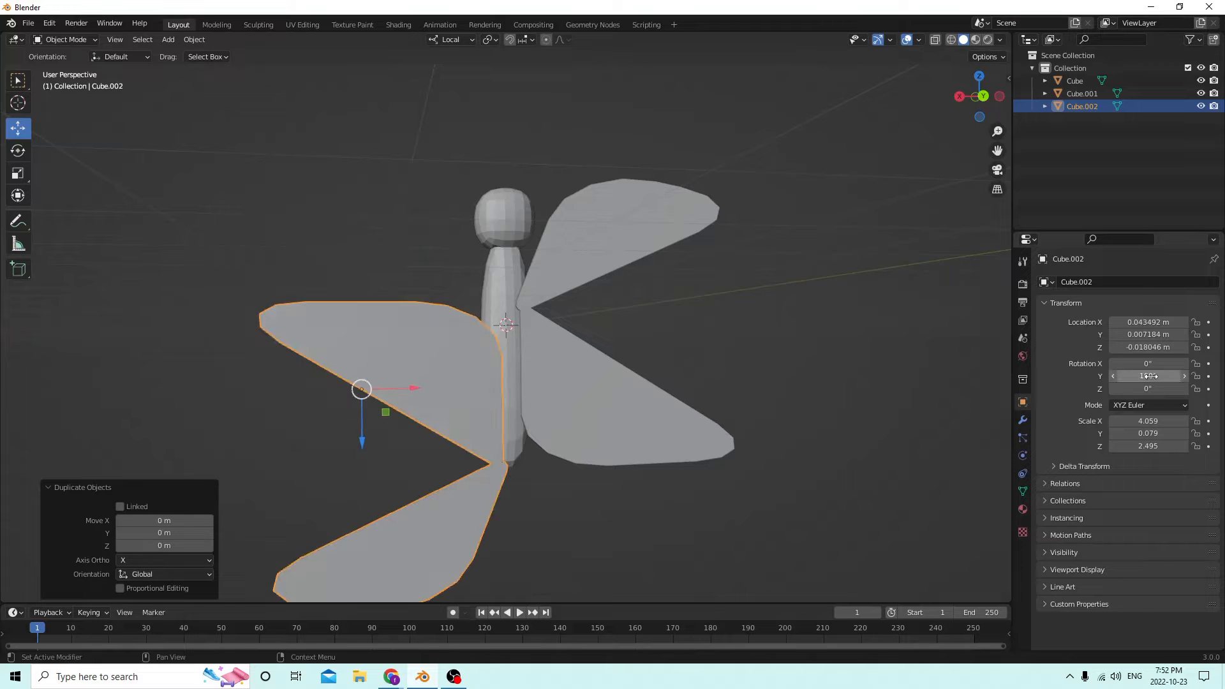
click(1151, 376)
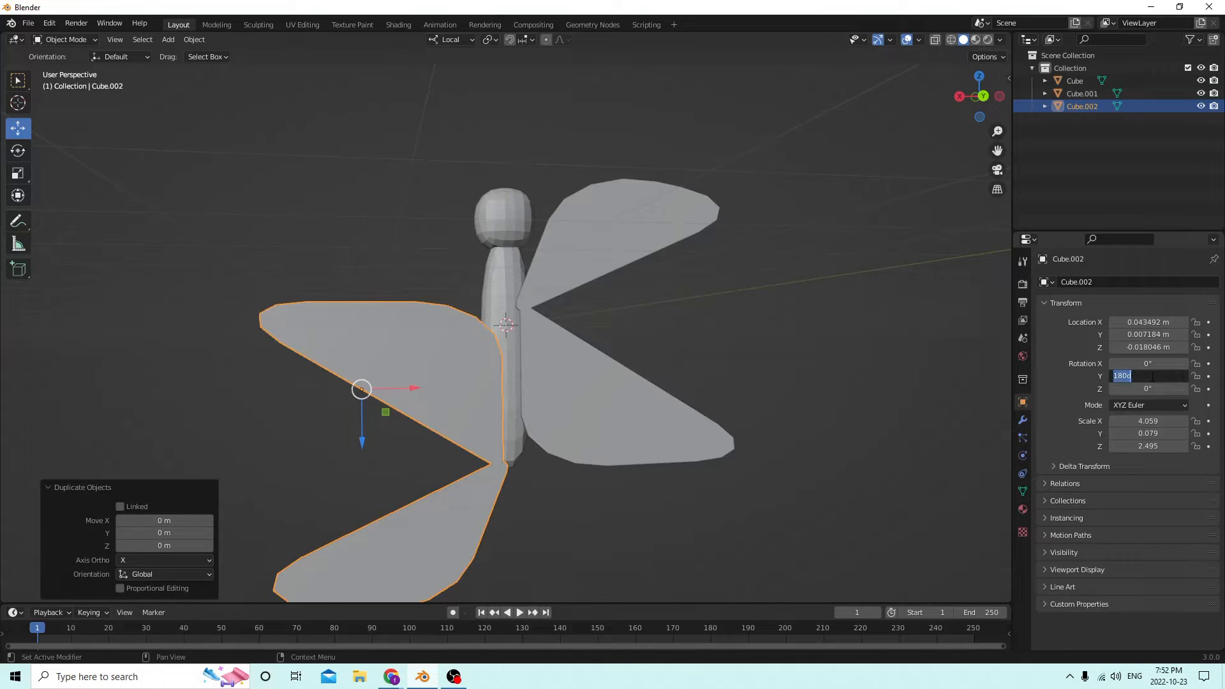
text(0)
key(Return)
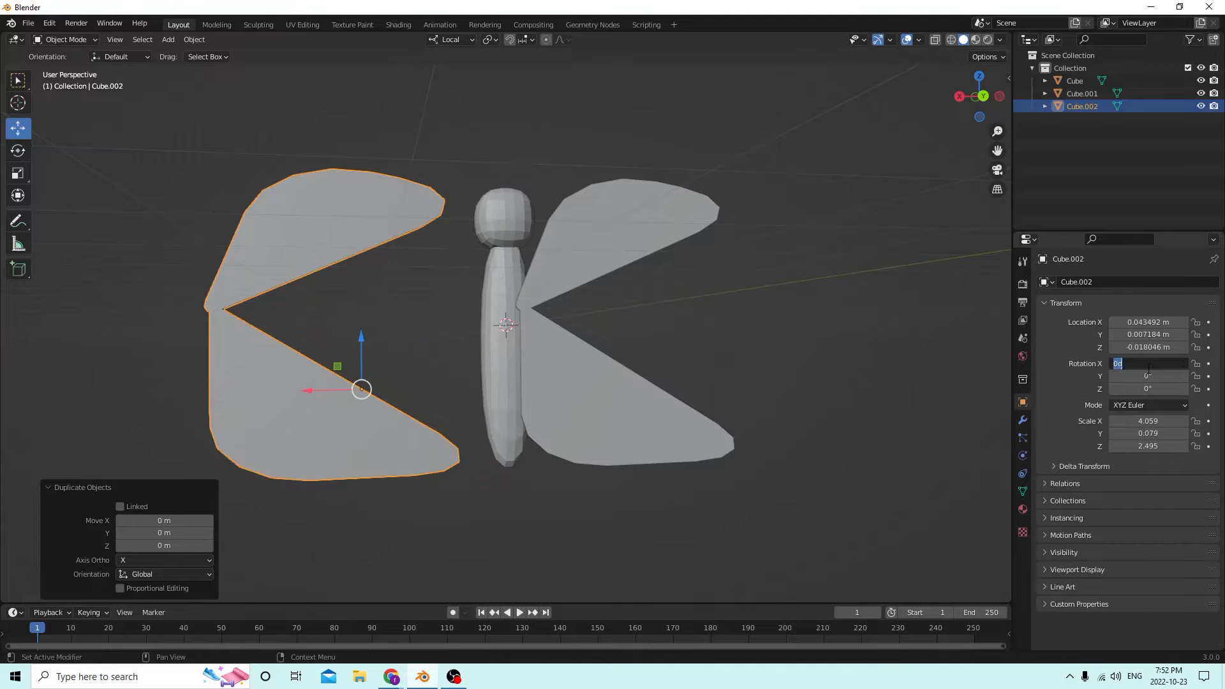
click(1148, 368)
text(180)
key(Return)
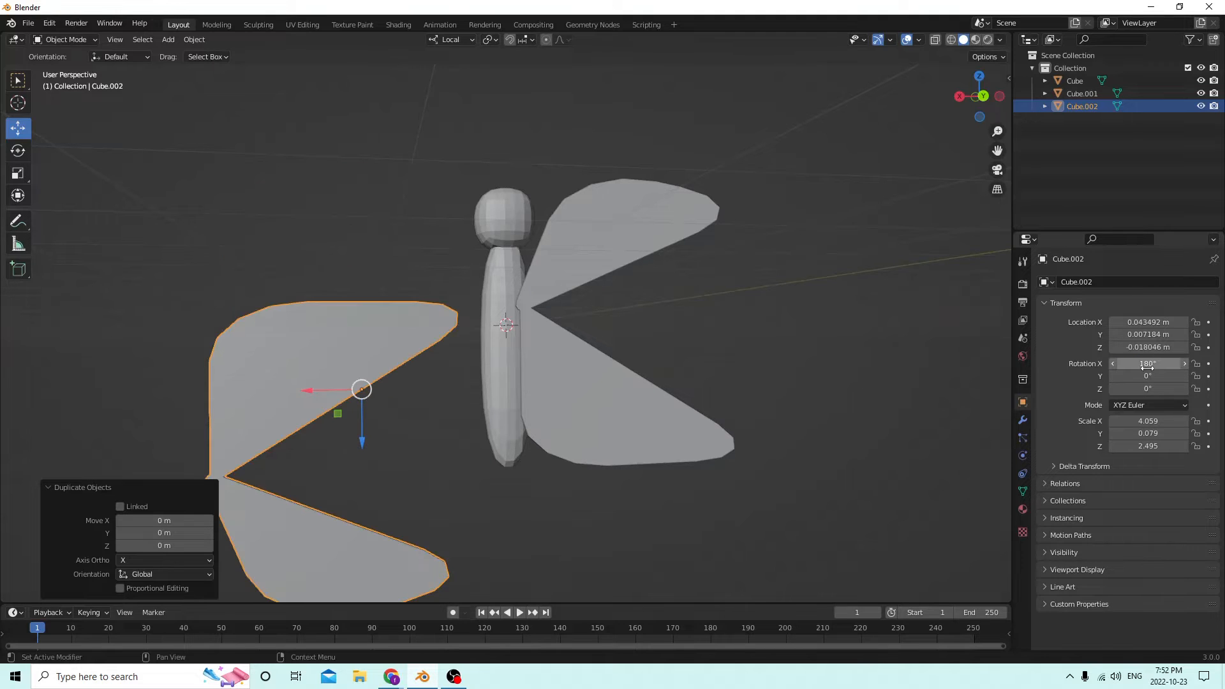
text(0)
key(Return)
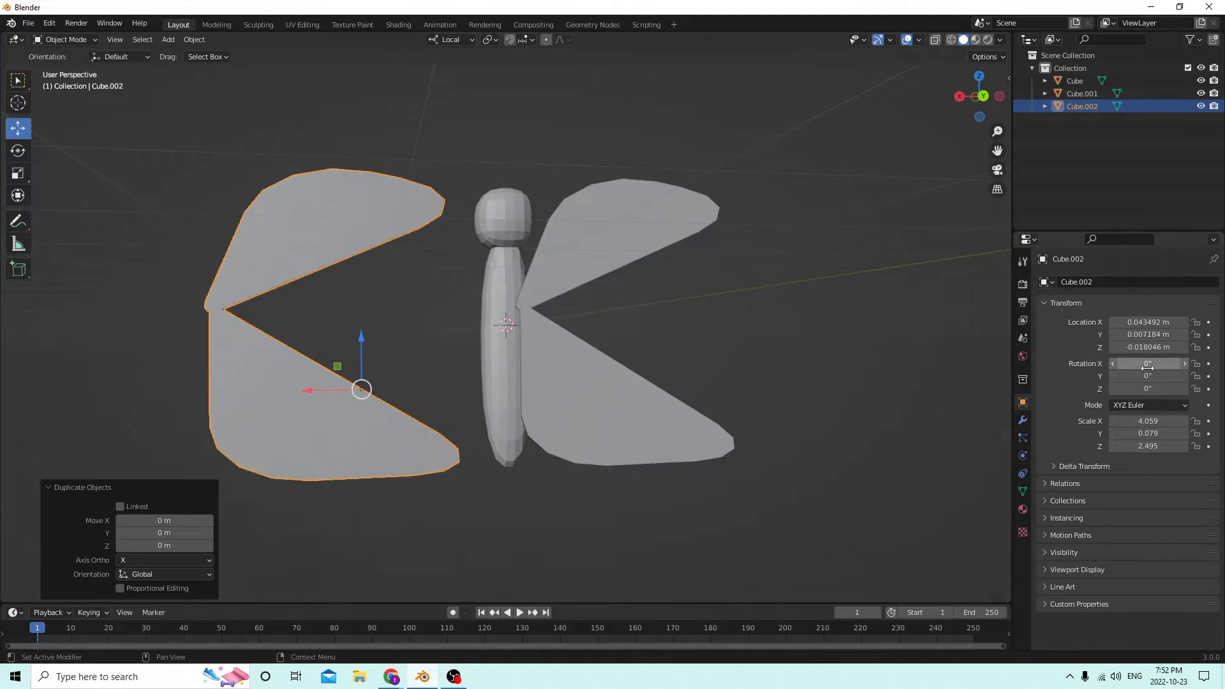
- Set the duplicated wing pair's Z rotation to 180° so it mirrors the original pair
click(1150, 389)
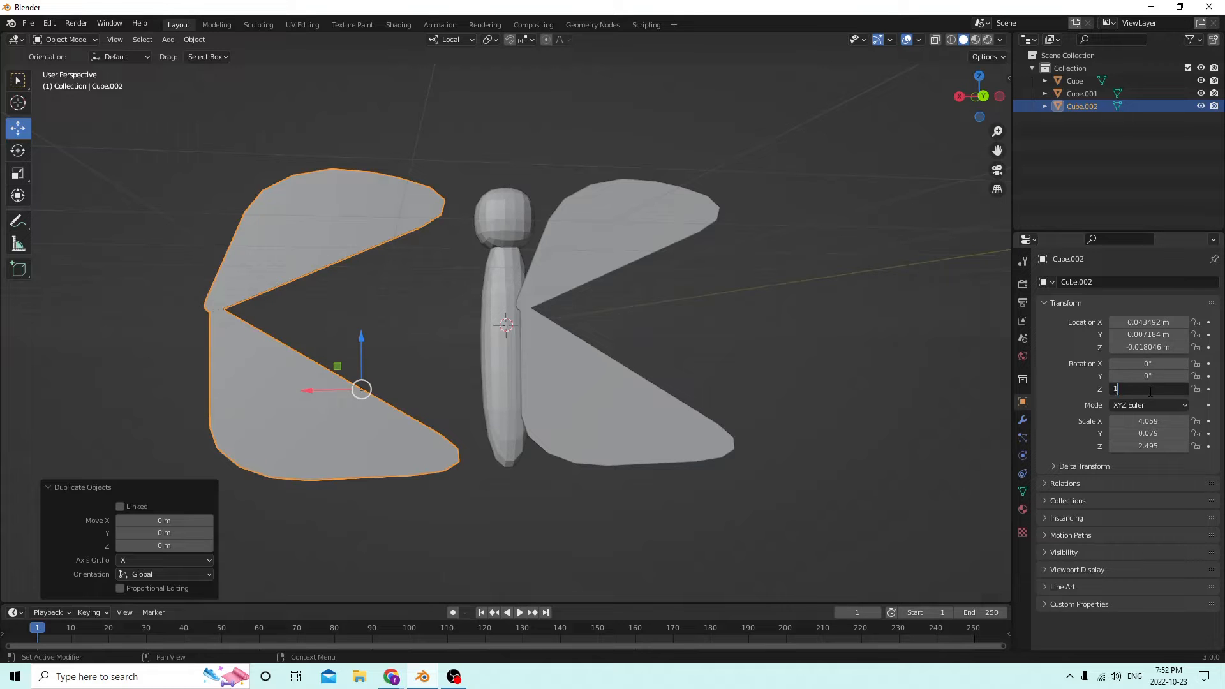
key(Return)
middle_drag(895, 243, 766, 268)
- Scale the joined head and body down uniformly by a factor of about 0.64
click(593, 355)
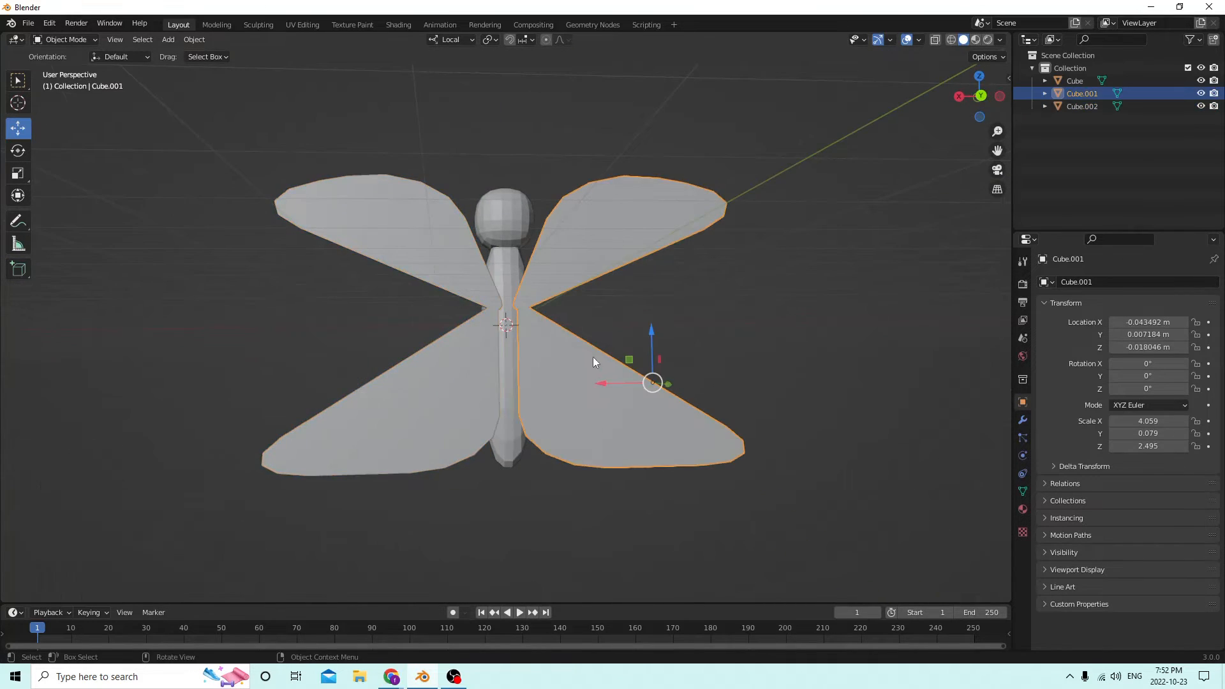
middle_drag(593, 355, 368, 300)
click(501, 269)
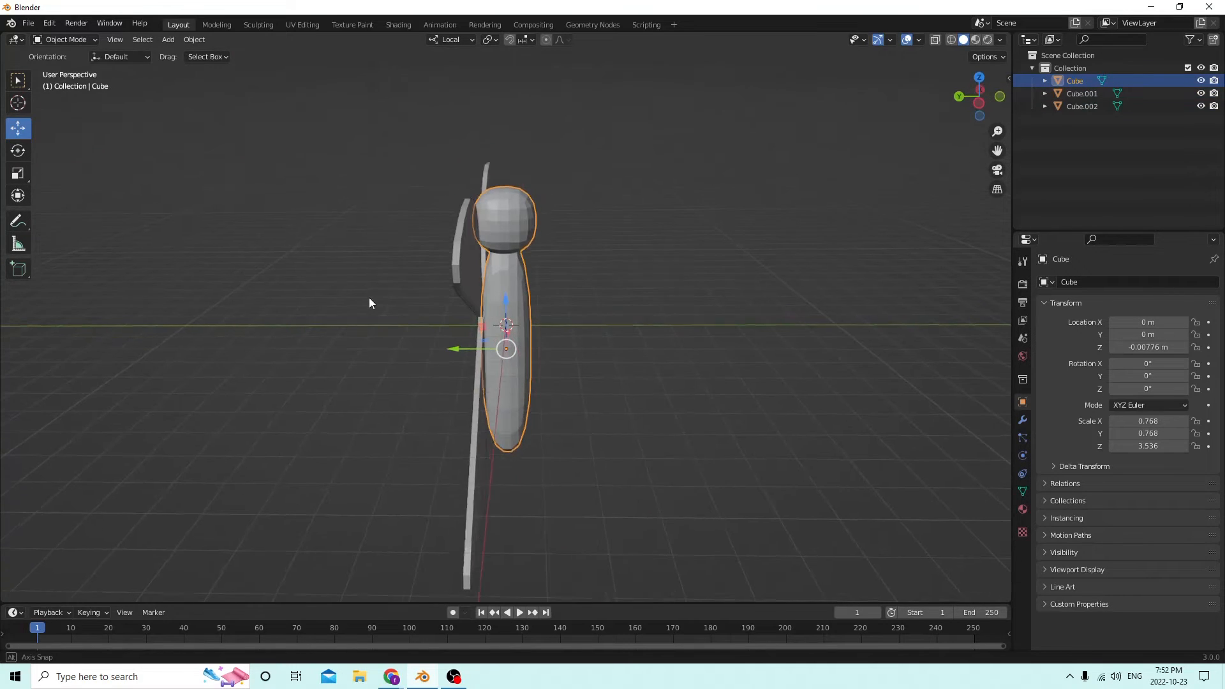
key(s)
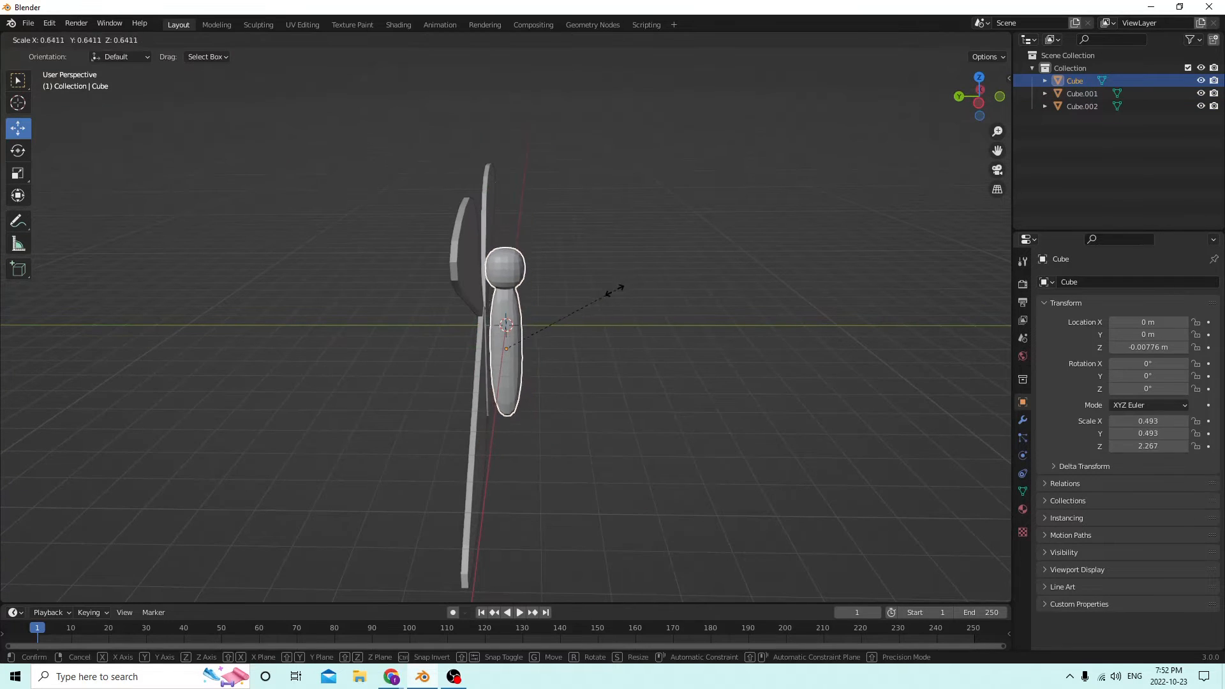
click(615, 287)
- Move the body along local Y to about 0.0045 m so it sits against the wings, and deselect it
mouse_move(615, 287)
middle_down()
mouse_move(690, 286)
mouse_move(560, 287)
middle_up()
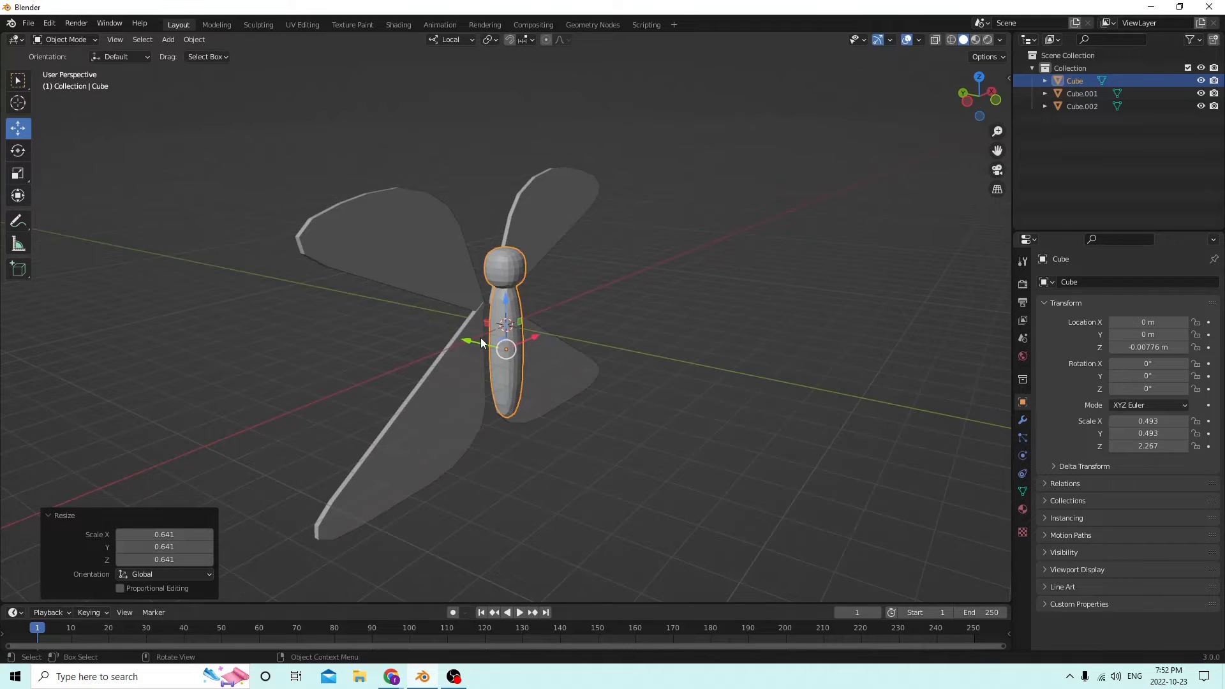
key(g)
key(y)
key(y)
drag(463, 331, 463, 331)
middle_drag(479, 331, 504, 281)
click(719, 285)
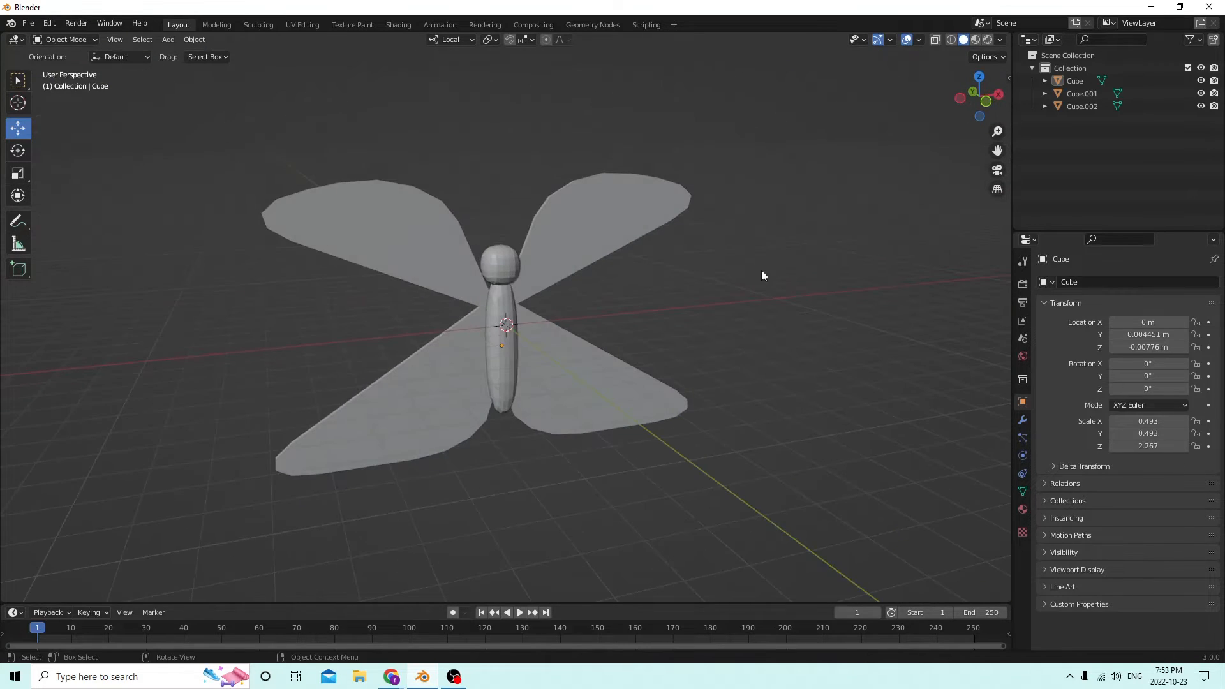
middle_drag(760, 270, 689, 262)
key(Tab)
key(Tab)
middle_drag(540, 292, 519, 278)
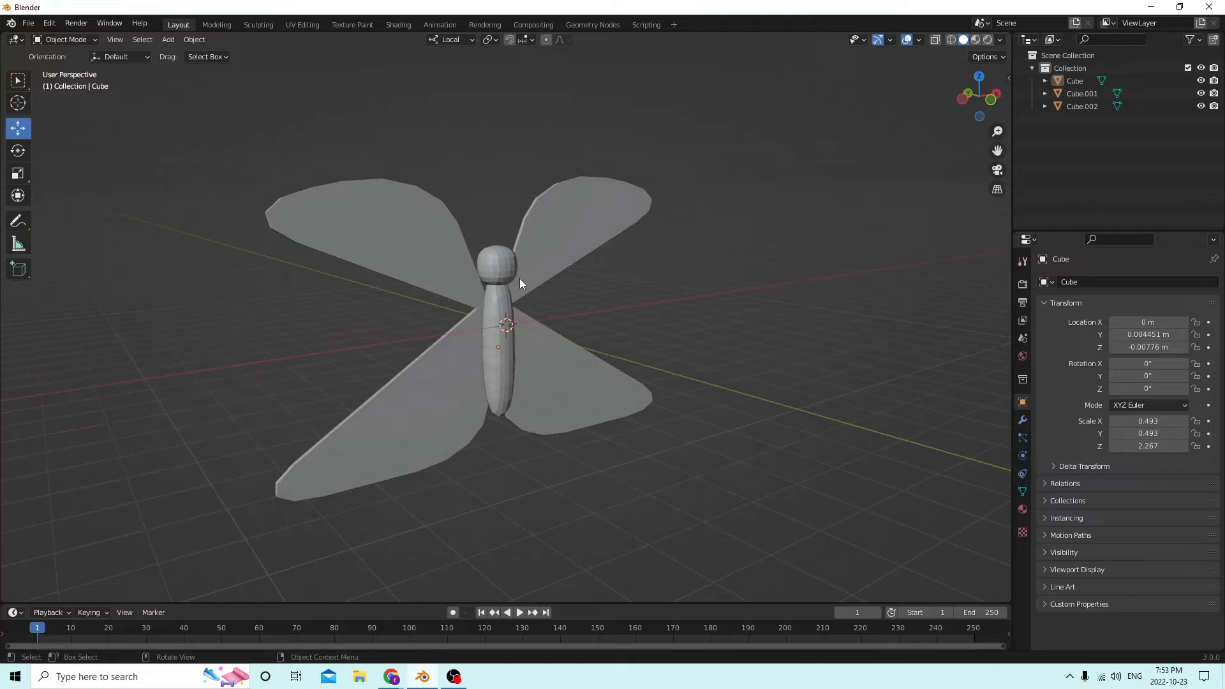
- Join both wing pairs into the head and body object so the butterfly is a single mesh
click(527, 328)
shift+click(441, 358)
middle_drag(446, 334, 500, 316)
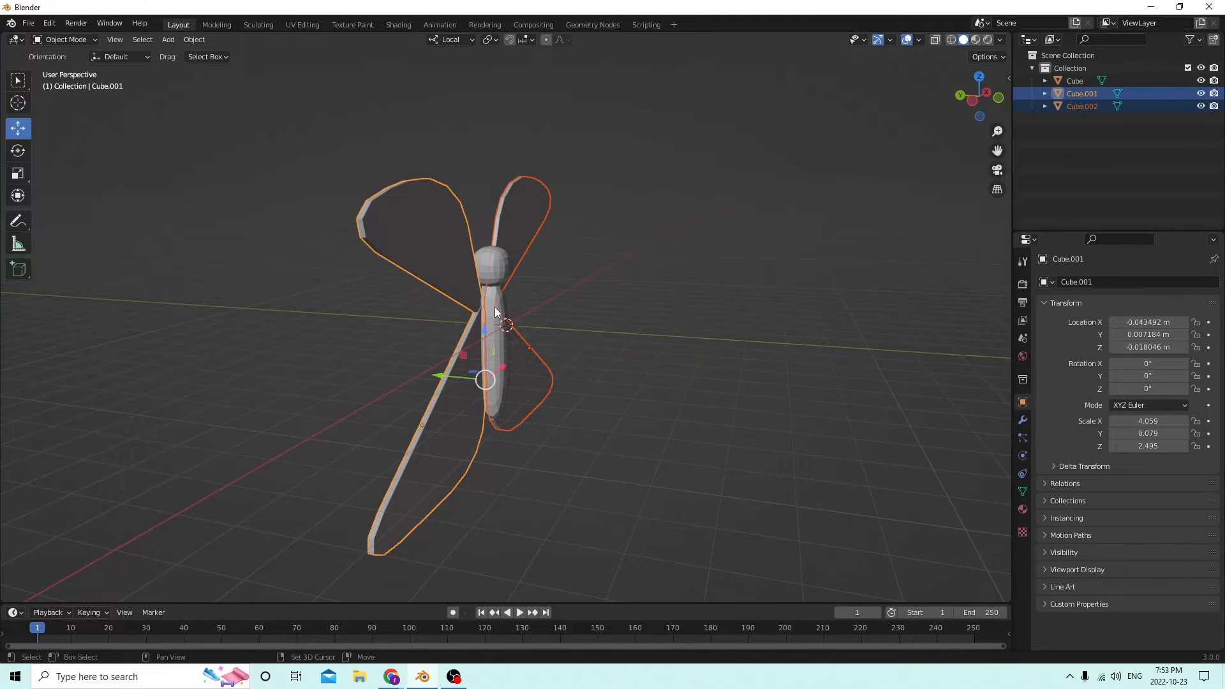
shift+click(495, 307)
key(ctrl+j)
middle_drag(652, 247, 847, 217)
- Display the butterfly in Material Preview shading and darken its existing material's base color to near black
key(Tab)
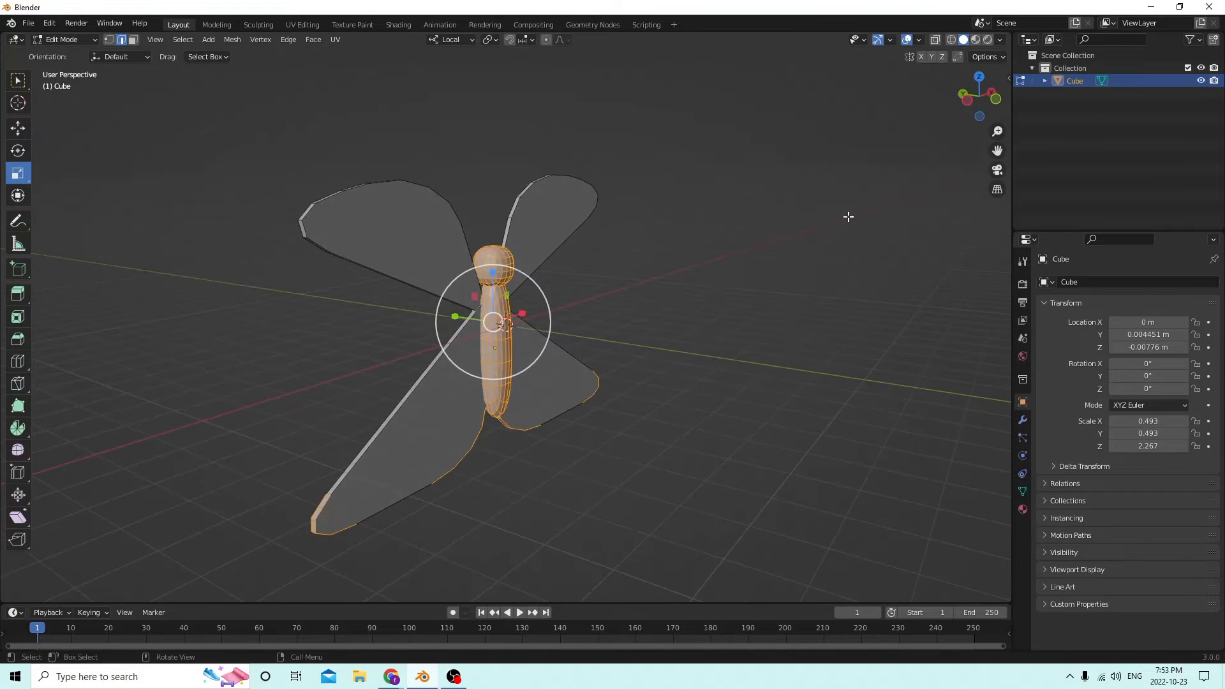
middle_drag(916, 159, 842, 150)
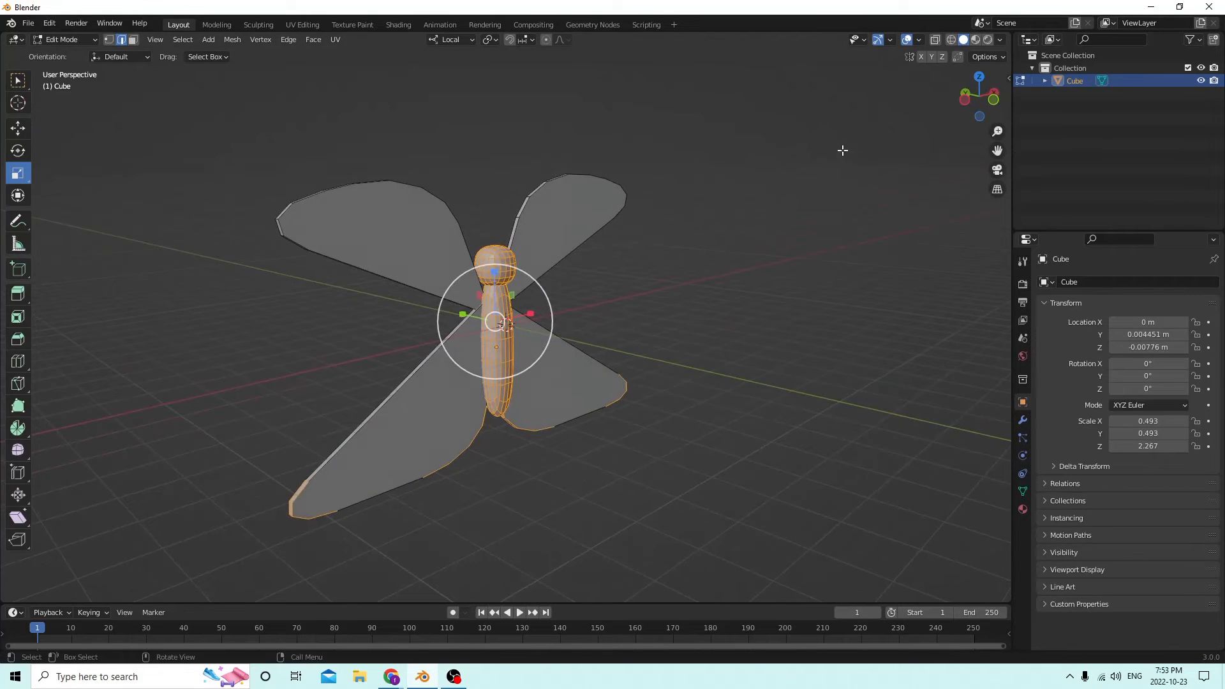
click(985, 39)
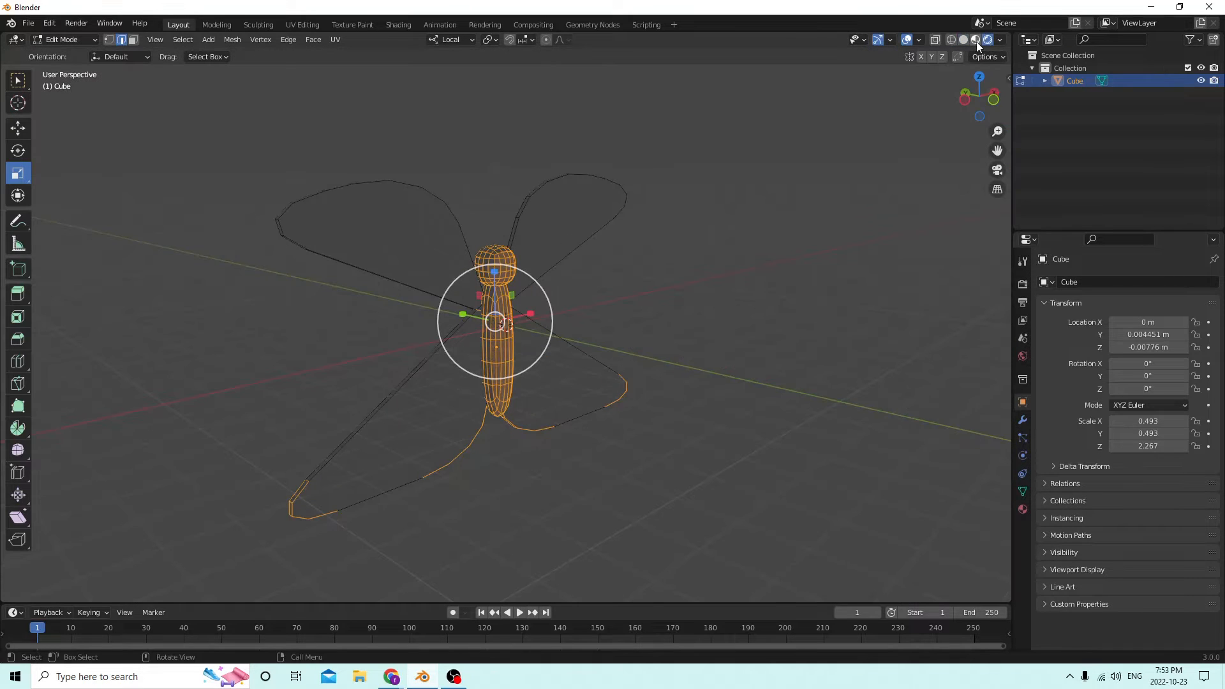
click(975, 40)
click(1023, 511)
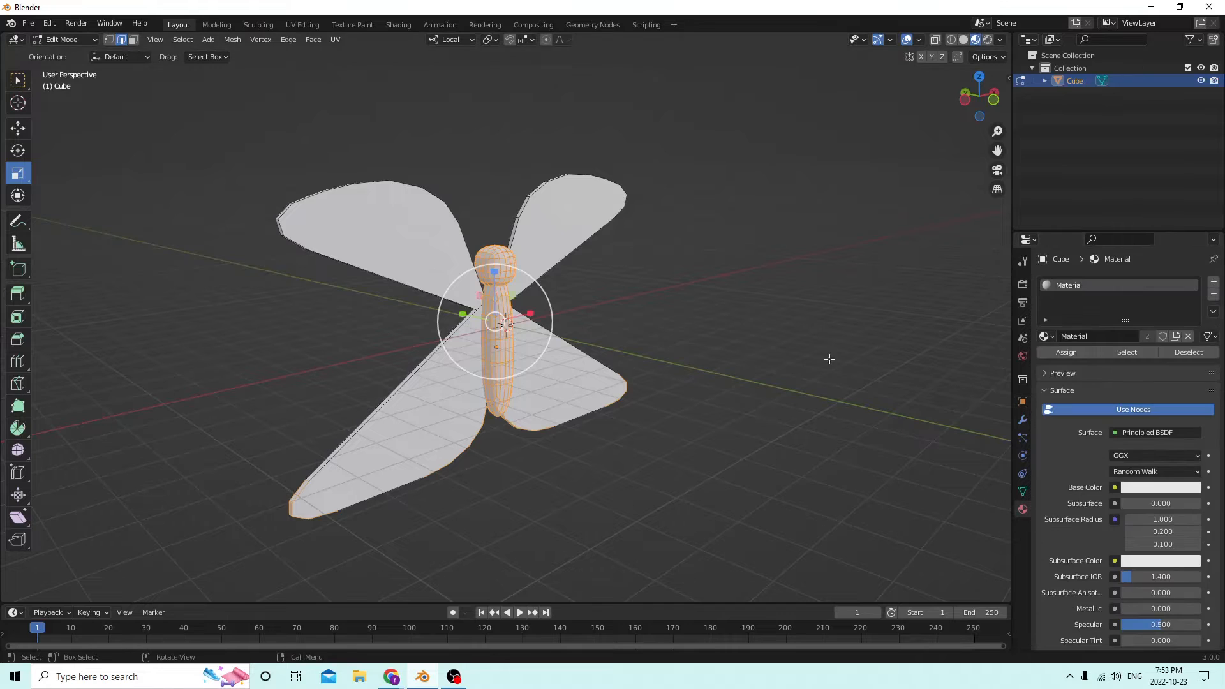
click(1179, 488)
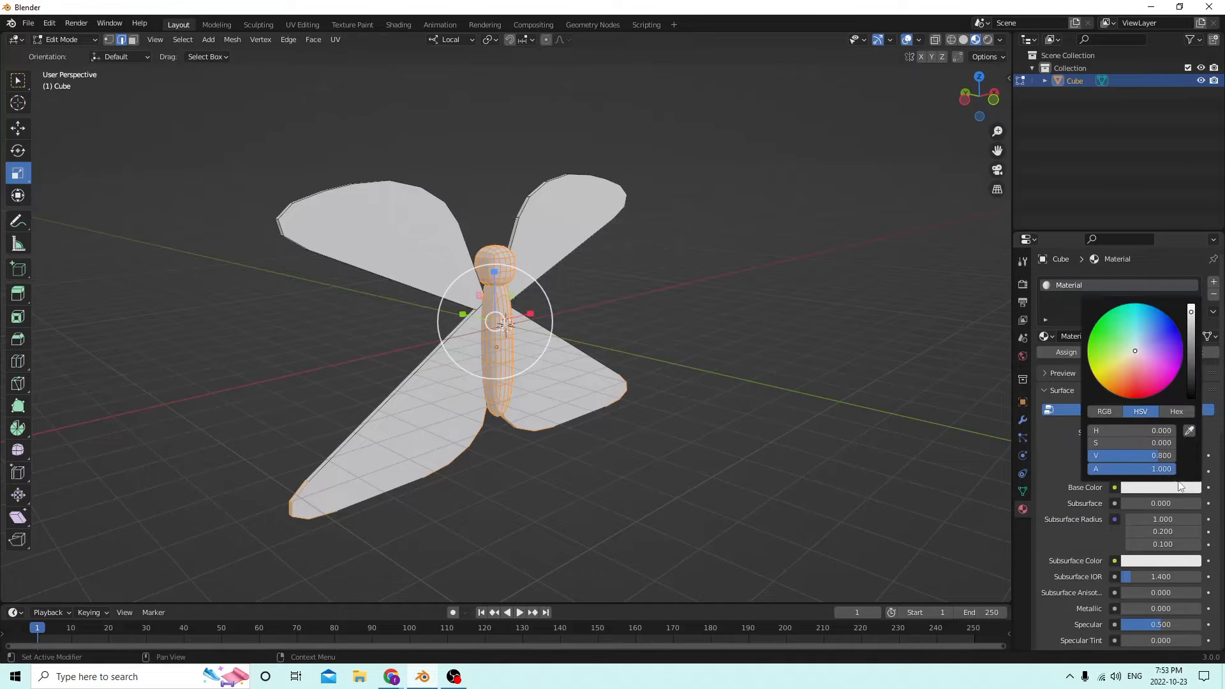
drag(1192, 313, 1195, 390)
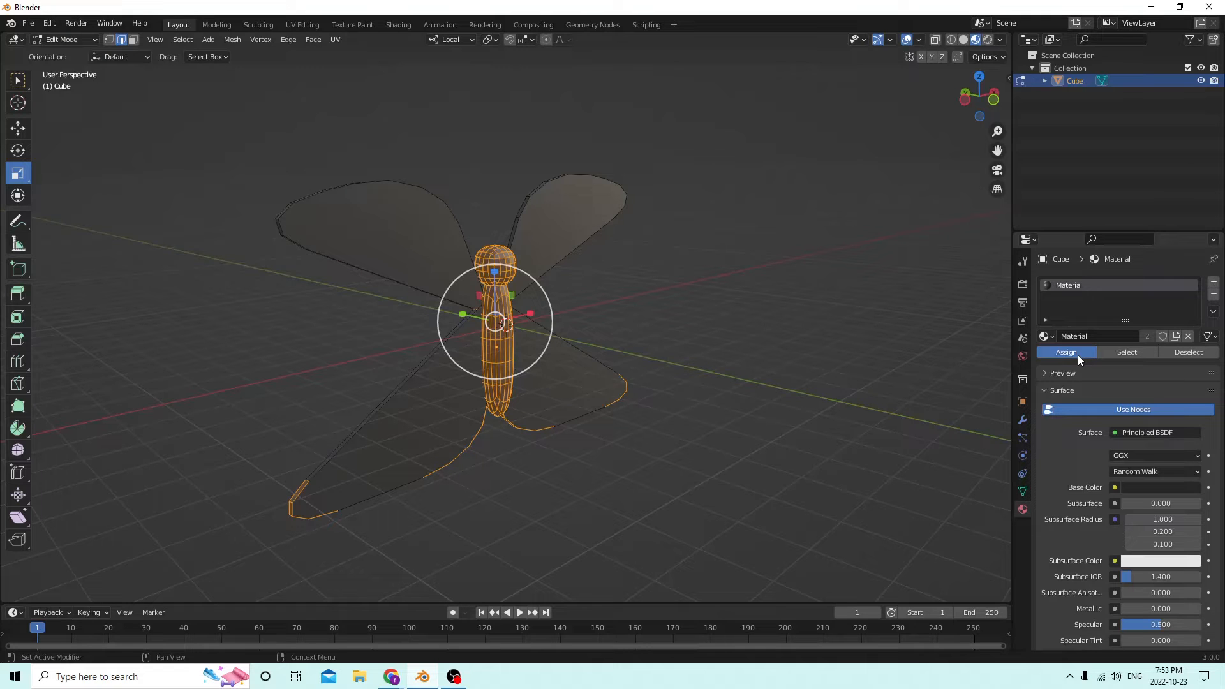
middle_drag(670, 266, 758, 277)
key(Tab)
click(758, 278)
middle_drag(683, 251, 724, 238)
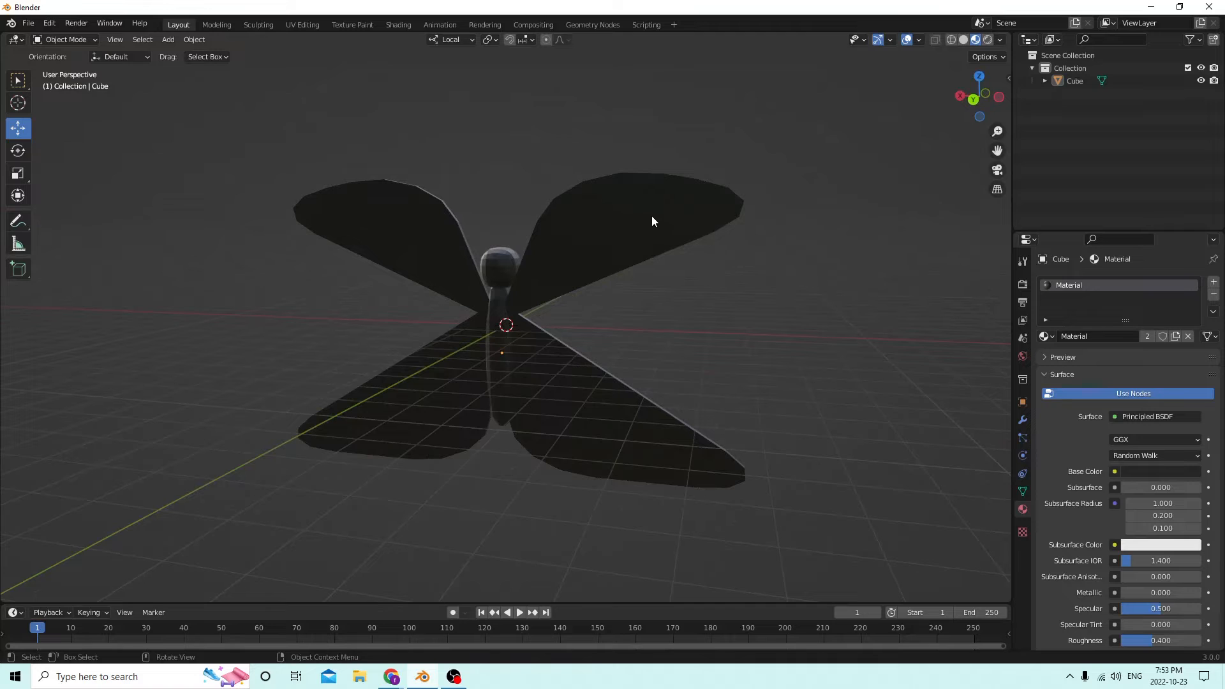
middle_drag(651, 213, 653, 213)
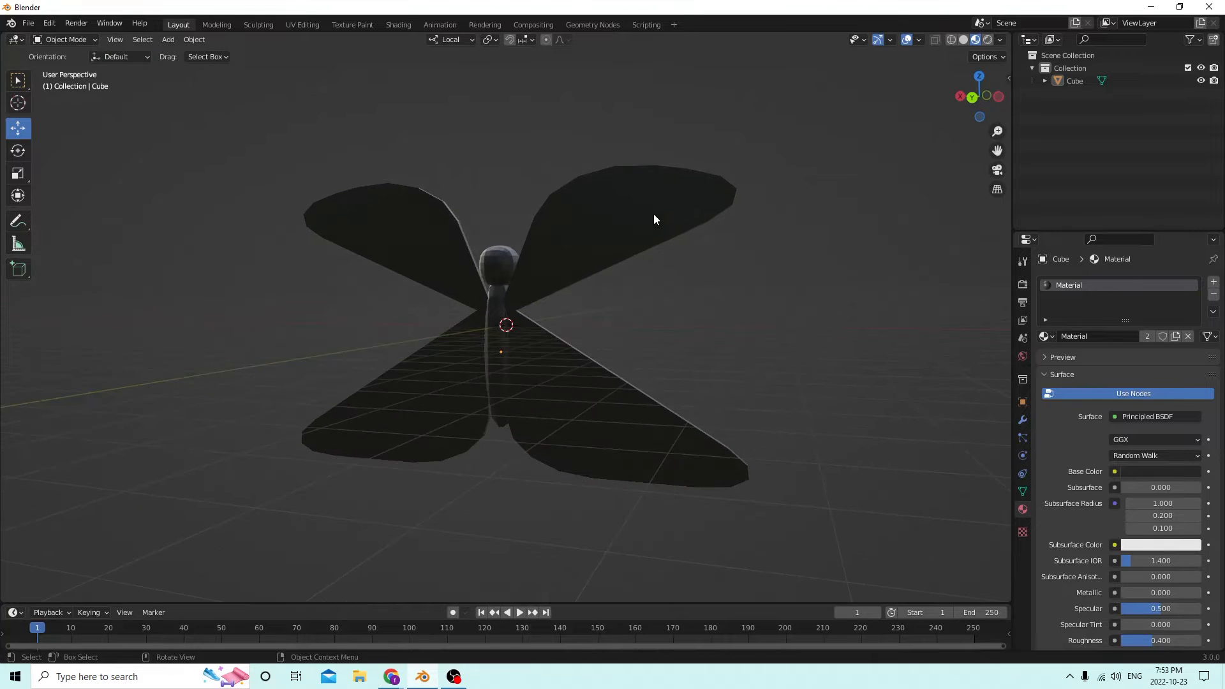
- In Edit Mode, select the linked geometry of all four wings, leaving the head and body unselected
middle_drag(629, 263, 712, 265)
key(Tab)
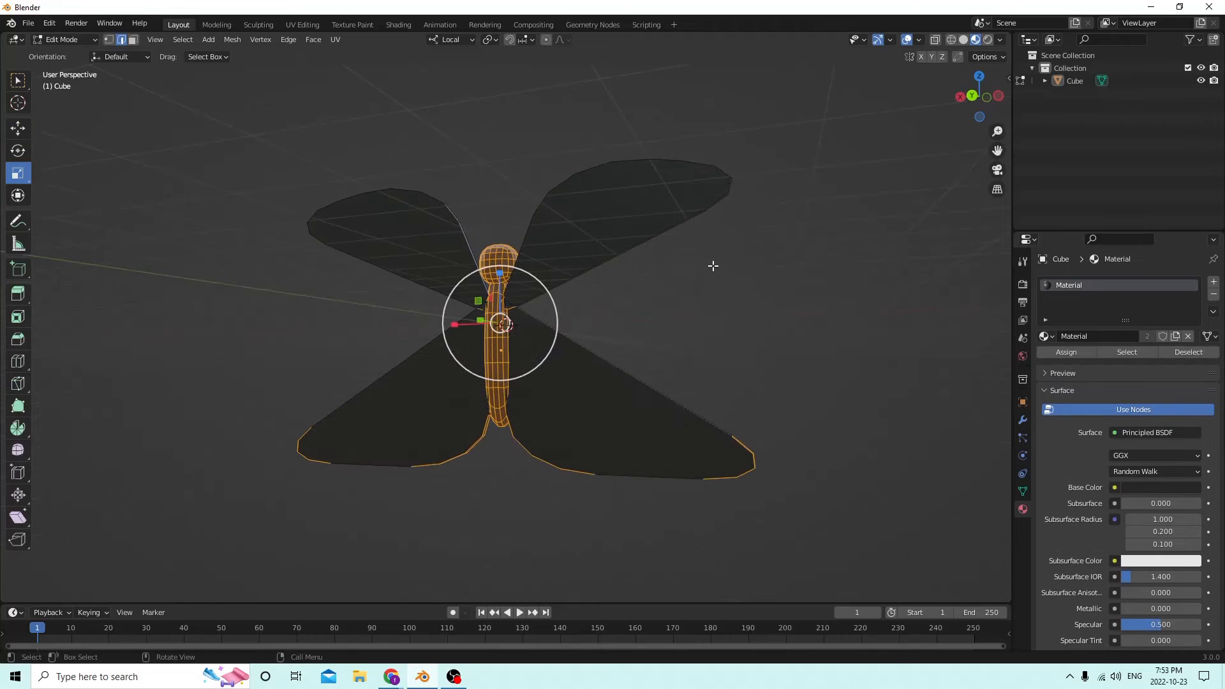
key(l)
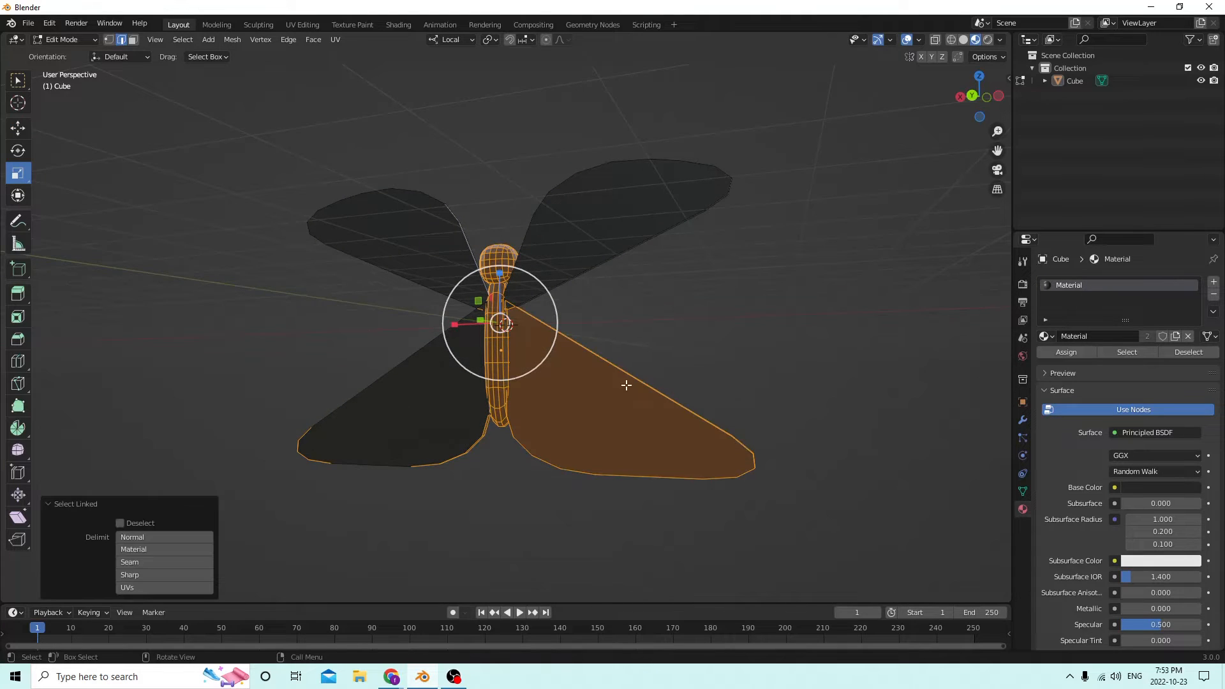
click(698, 331)
key(l)
key(l)
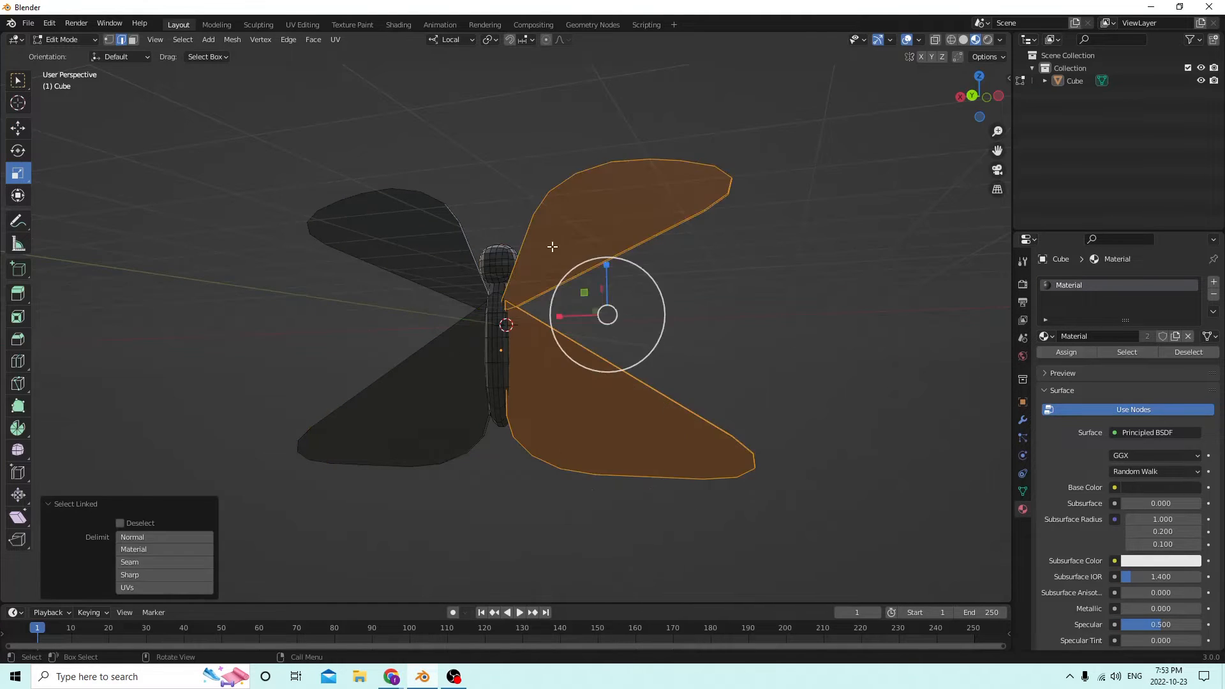
key(l)
key(l)
middle_drag(618, 295, 661, 293)
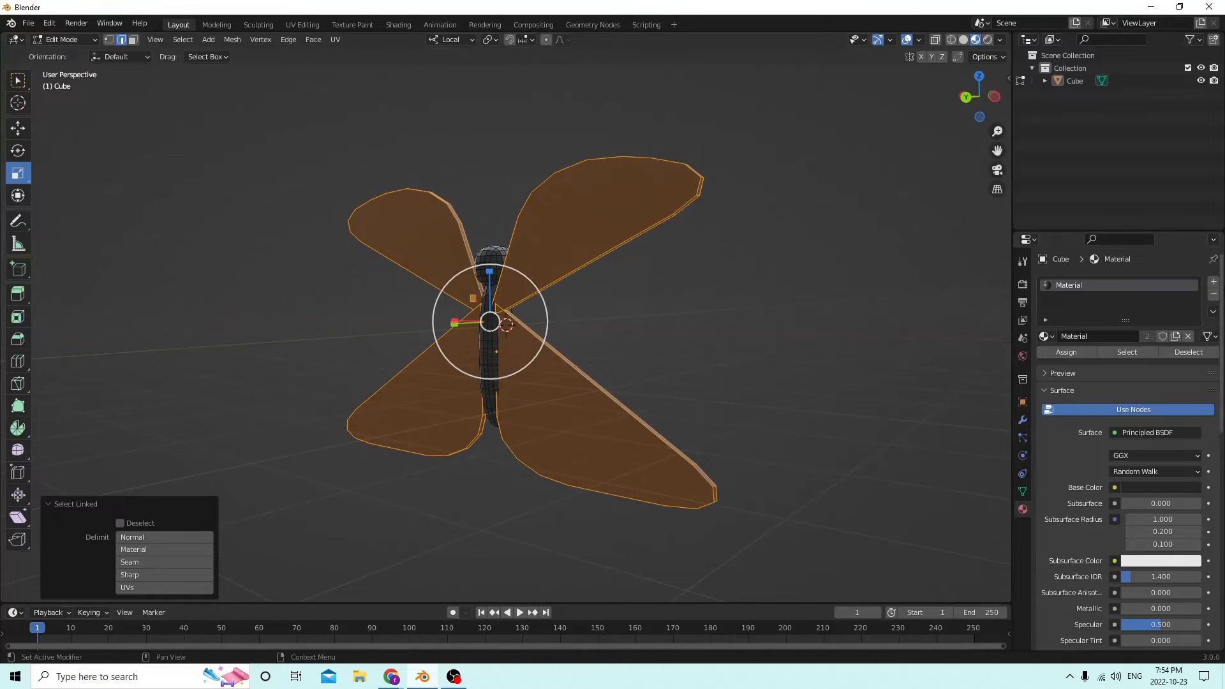
- Add a second material with a bright red-orange base color, assign it to the wings, and return to Object Mode
click(1214, 283)
click(1117, 365)
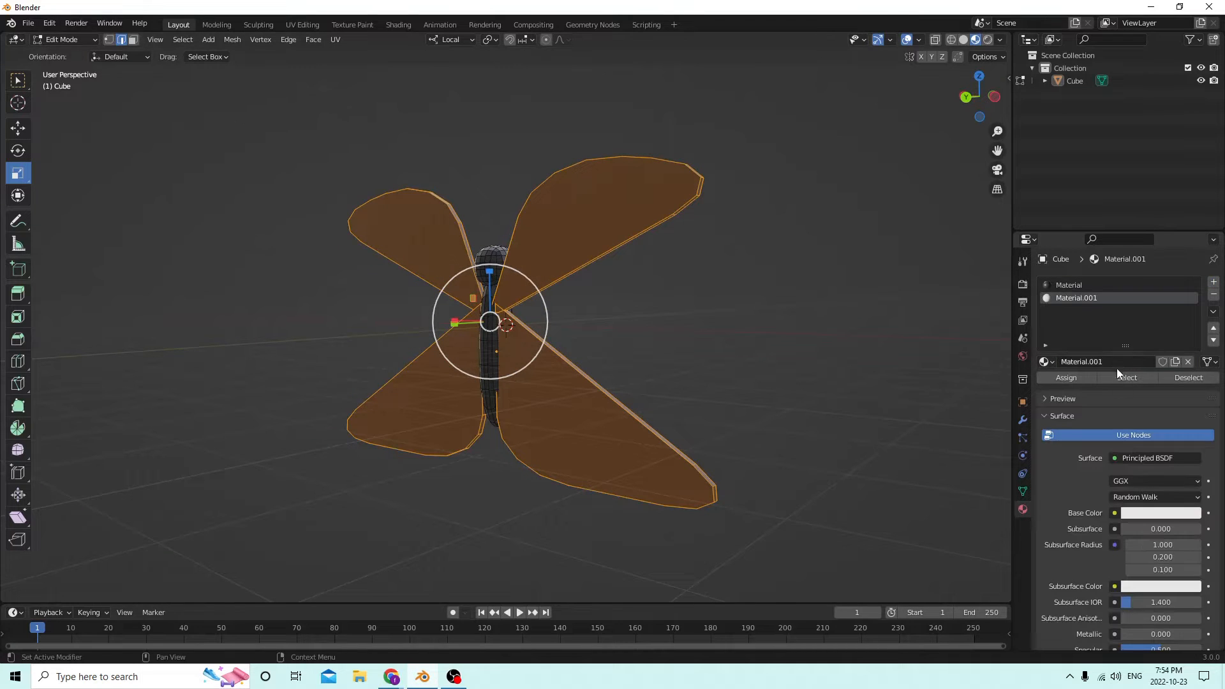
click(1143, 516)
drag(1139, 388, 1131, 418)
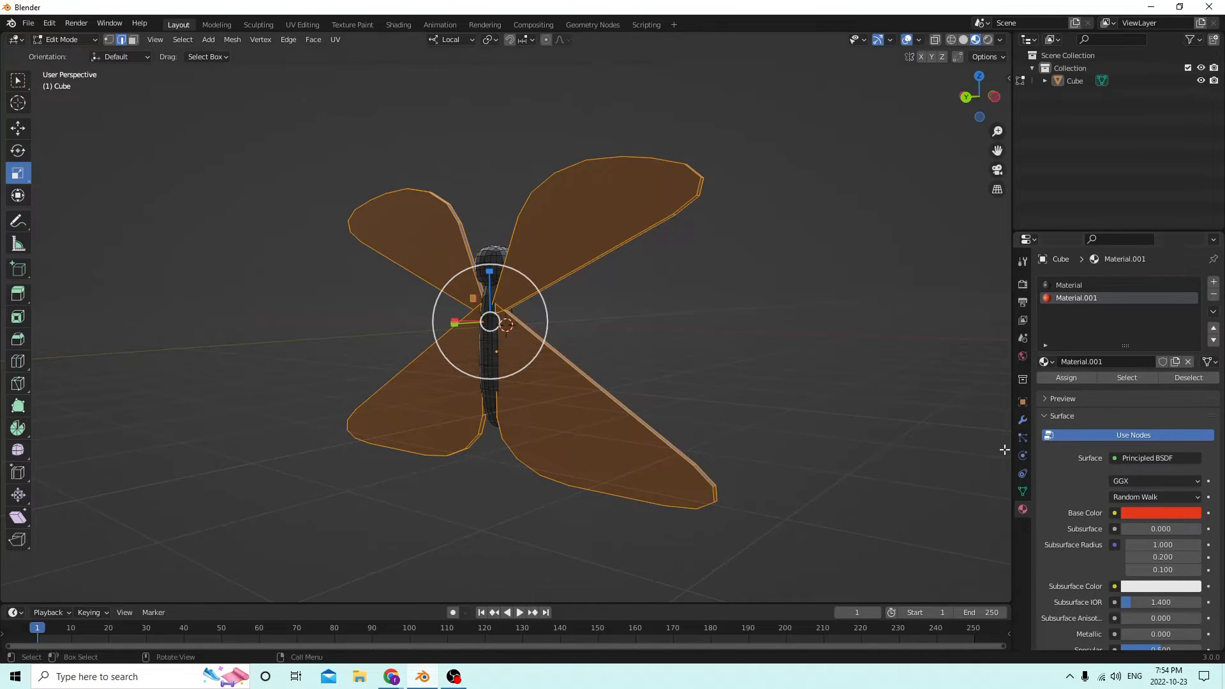
click(1060, 376)
middle_drag(908, 279, 678, 295)
click(695, 268)
key(Tab)
mouse_move(765, 311)
middle_down()
mouse_move(719, 309)
mouse_move(762, 288)
middle_up()
scroll(529, 268, up, 2)
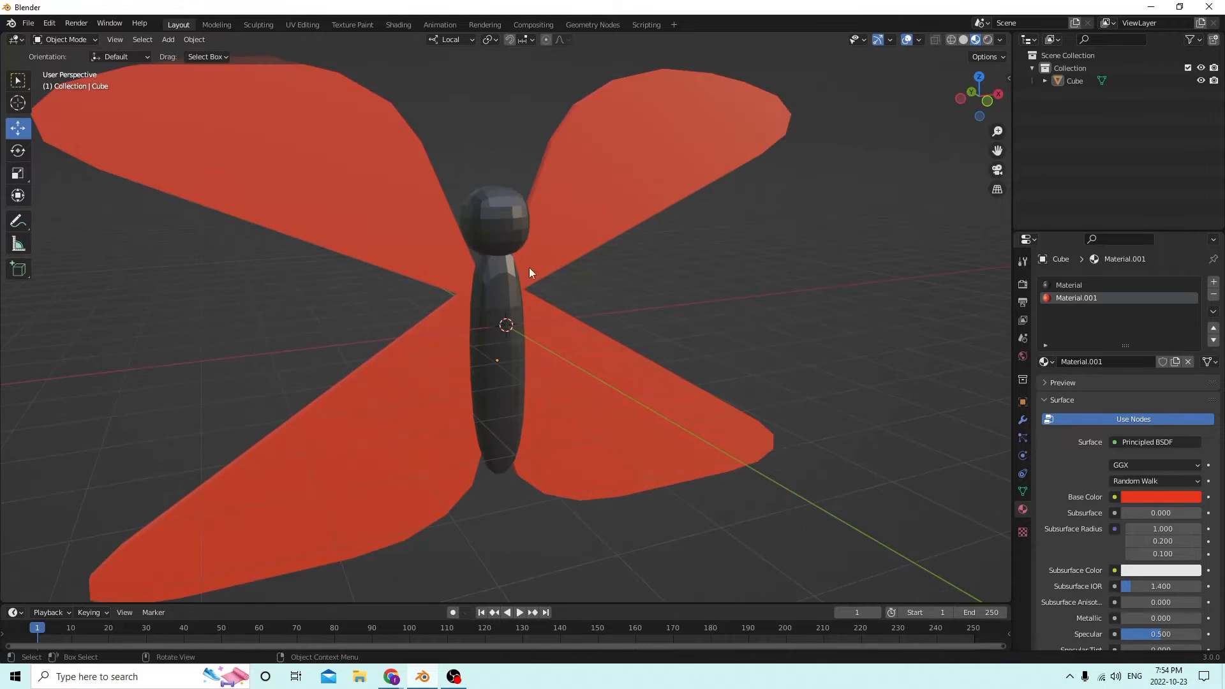
mouse_move(513, 283)
middle_down()
mouse_move(498, 281)
mouse_move(519, 265)
middle_up()
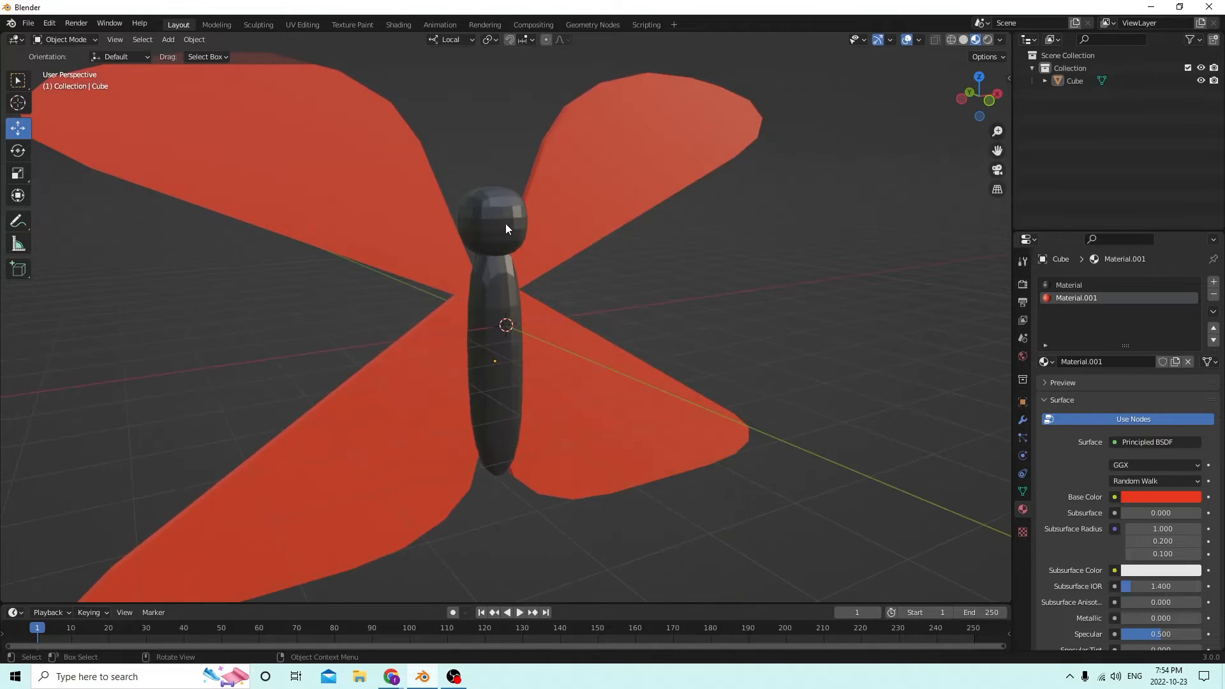
scroll(506, 226, down, 2)
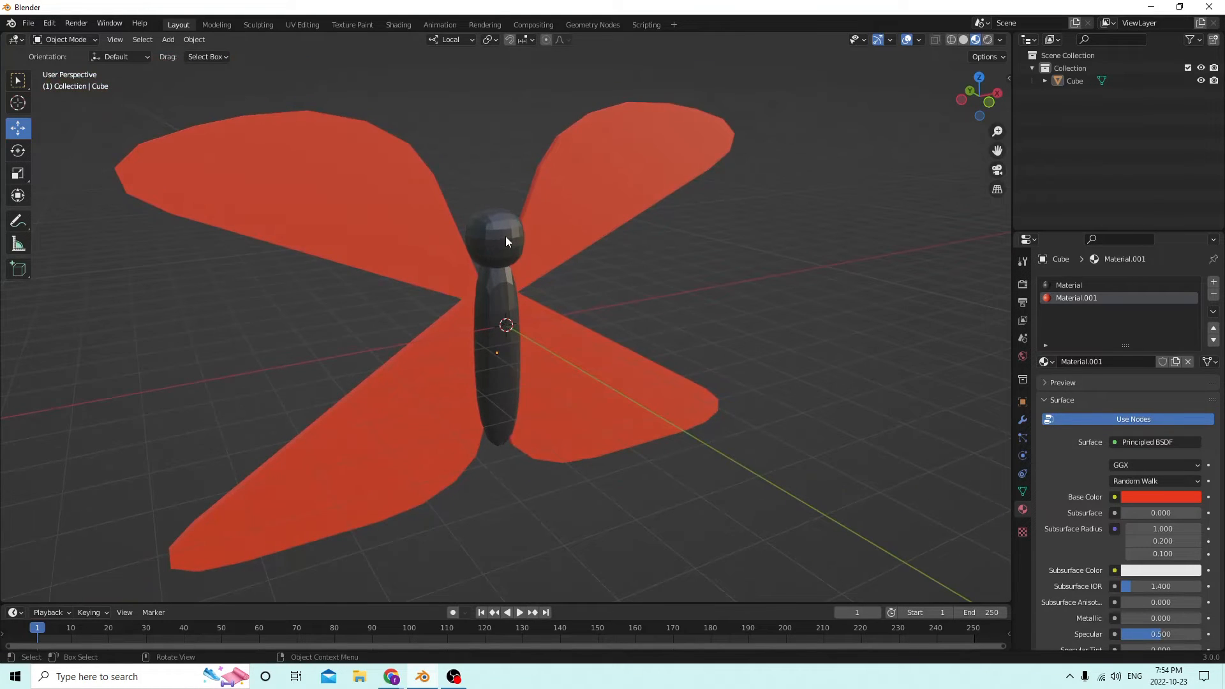
click(507, 235)
key(Tab)
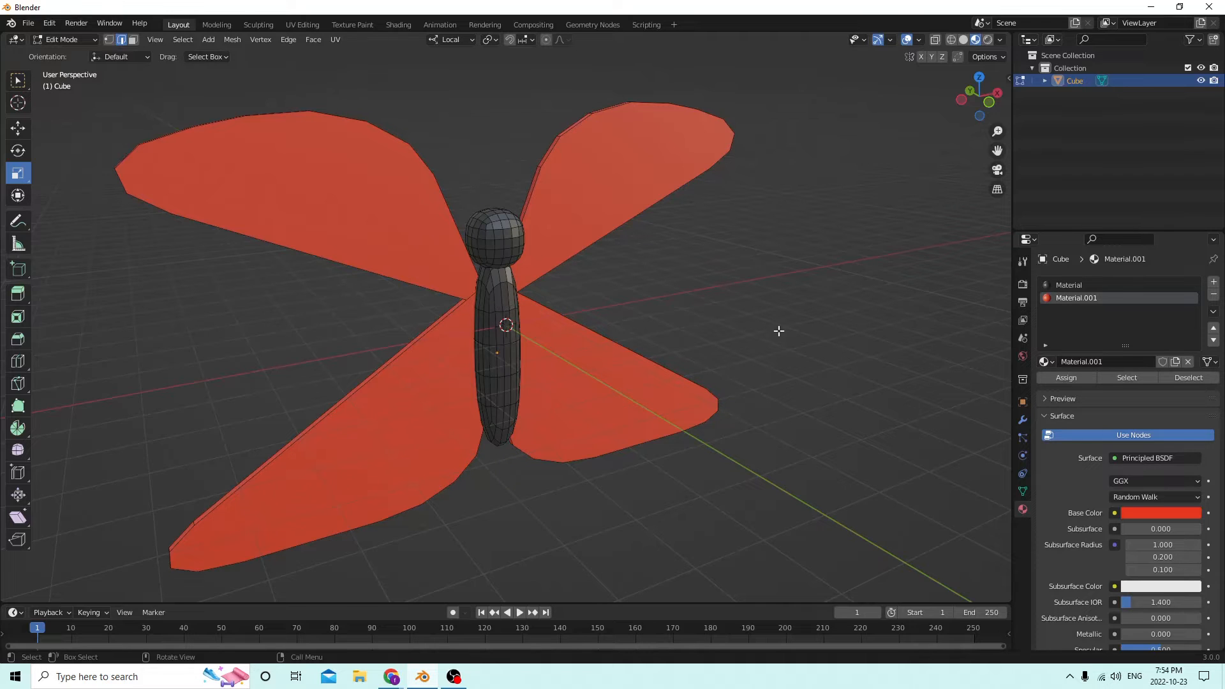
key(Tab)
click(614, 307)
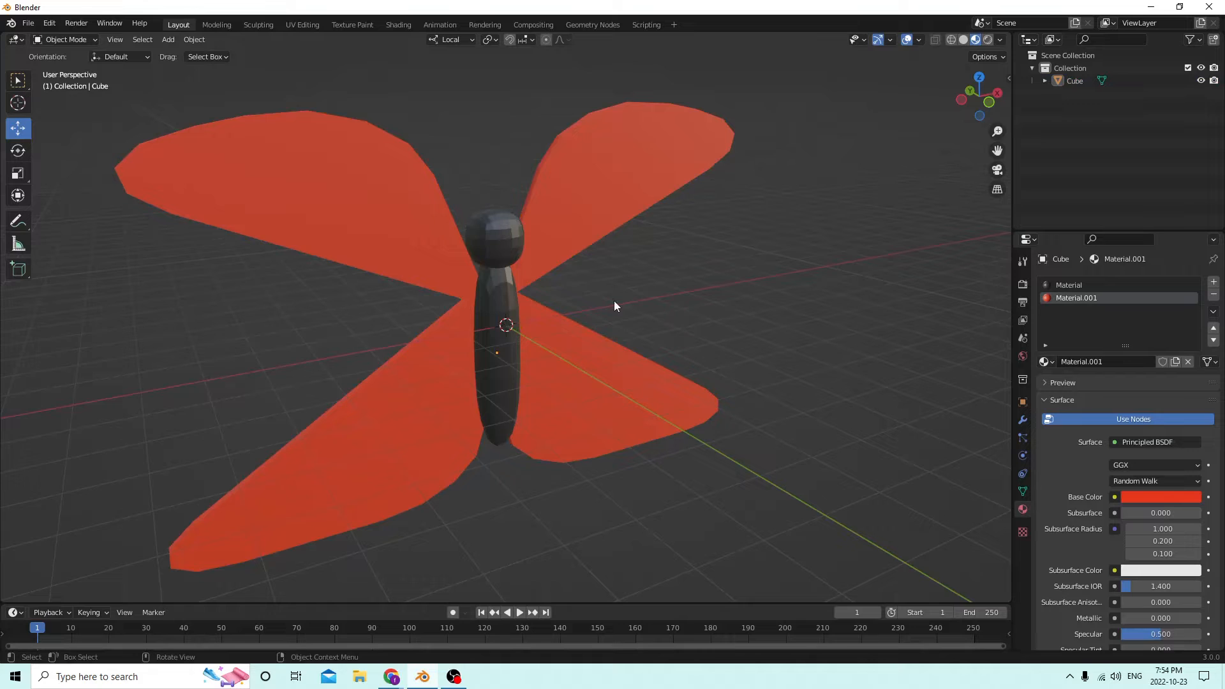
- Duplicate the head's linked geometry in place and separate the copy into its own object
click(491, 304)
key(Tab)
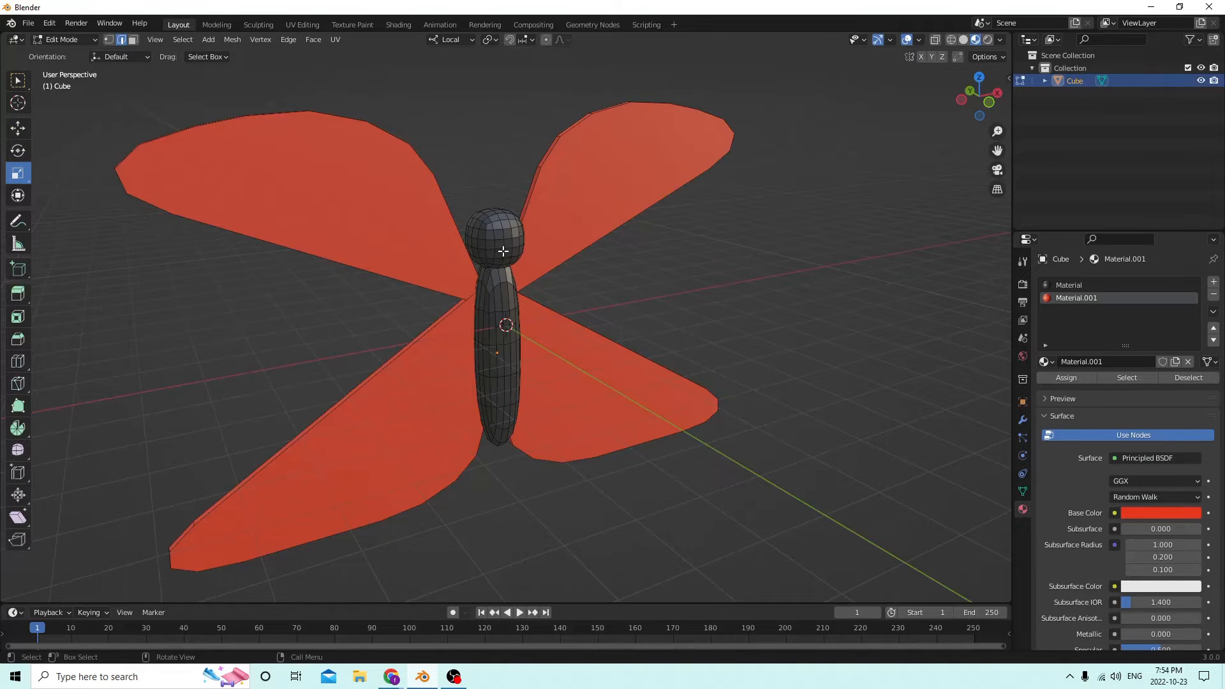
key(l)
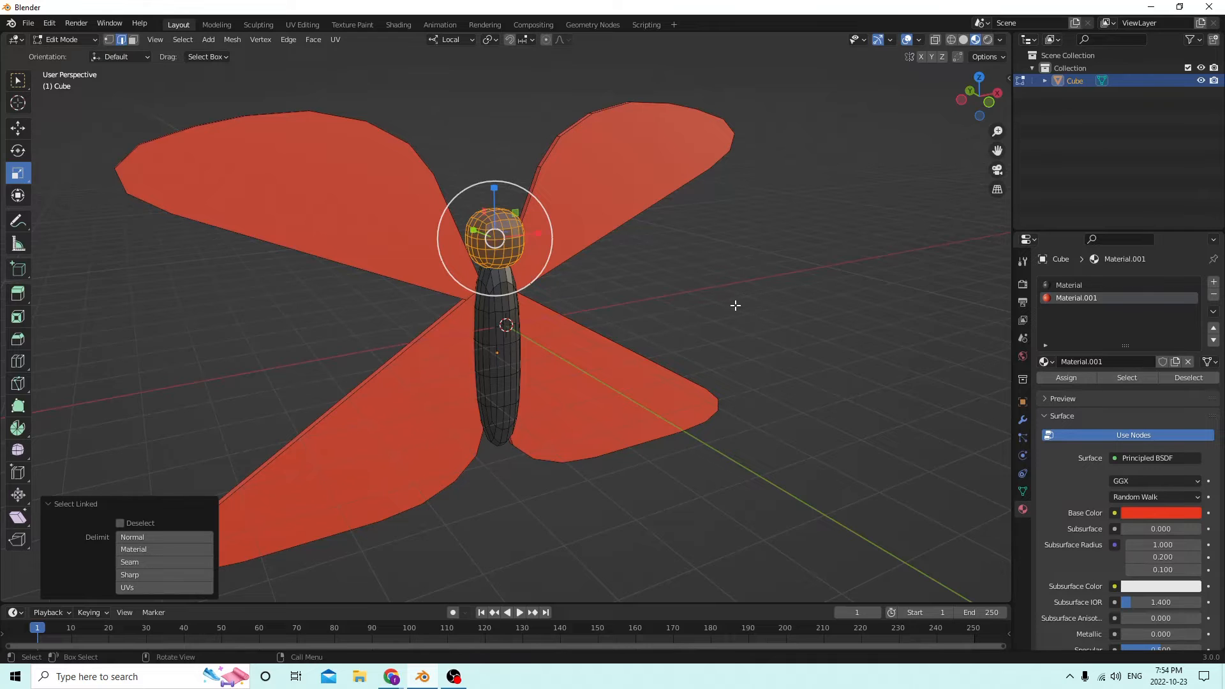
key(shift+d)
key(Escape)
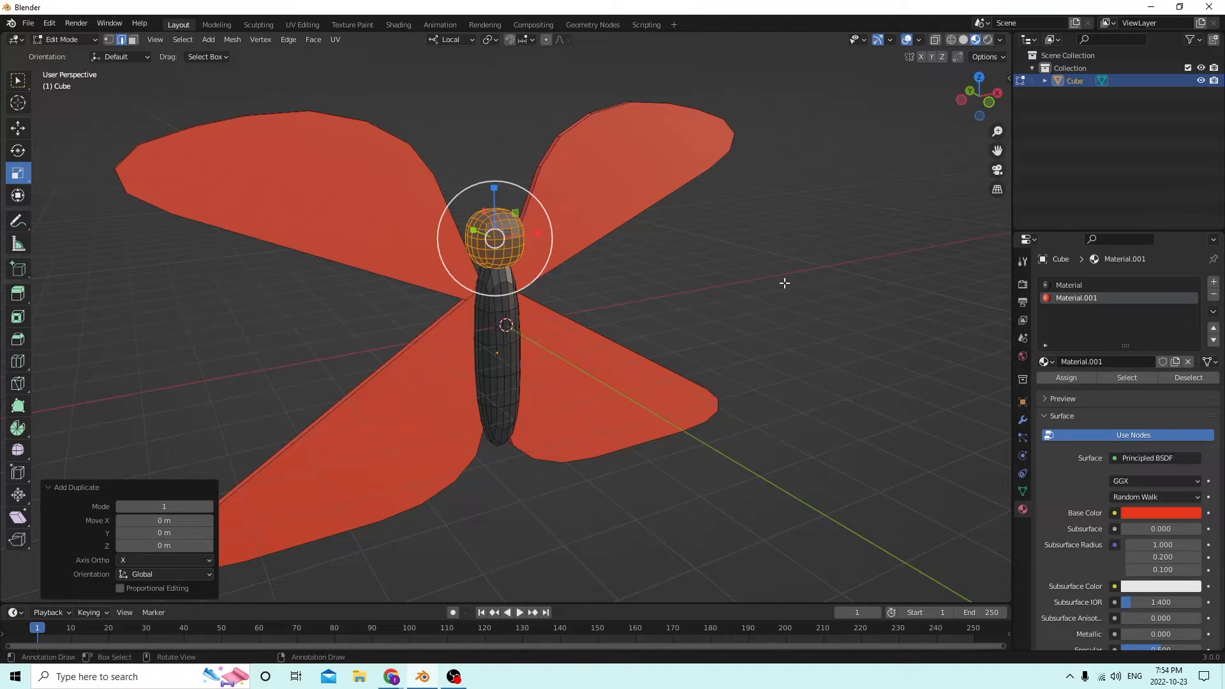
key(p)
click(710, 245)
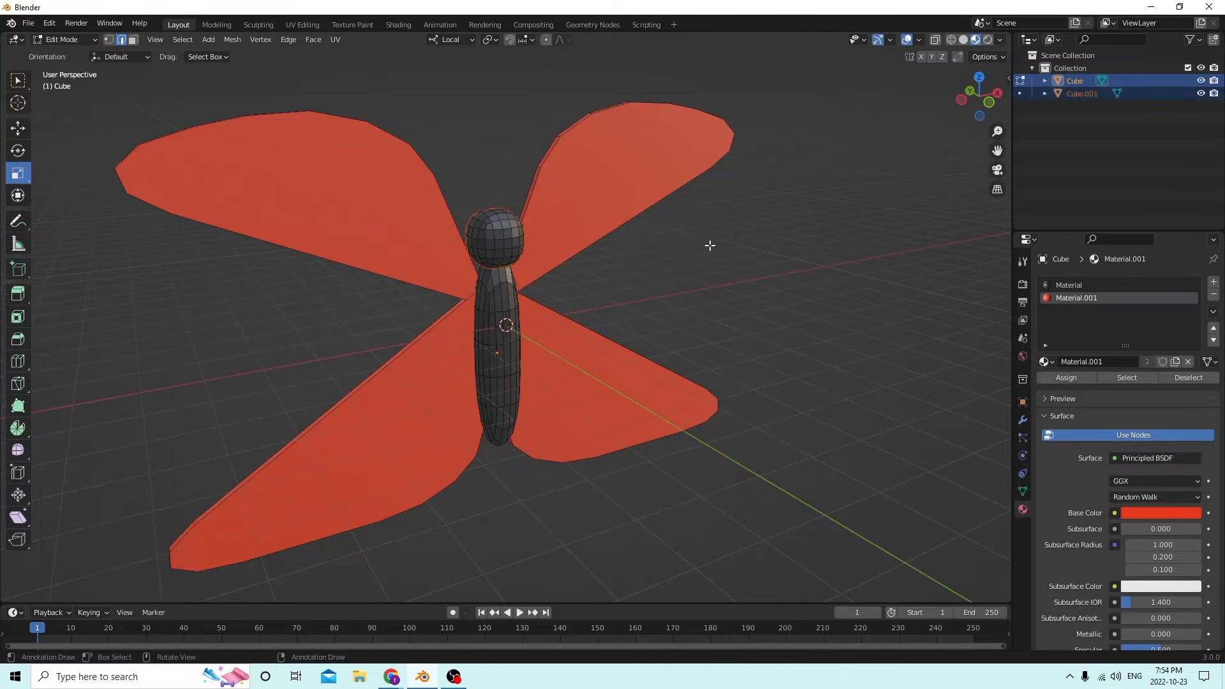
key(Tab)
middle_drag(702, 242, 749, 239)
click(773, 281)
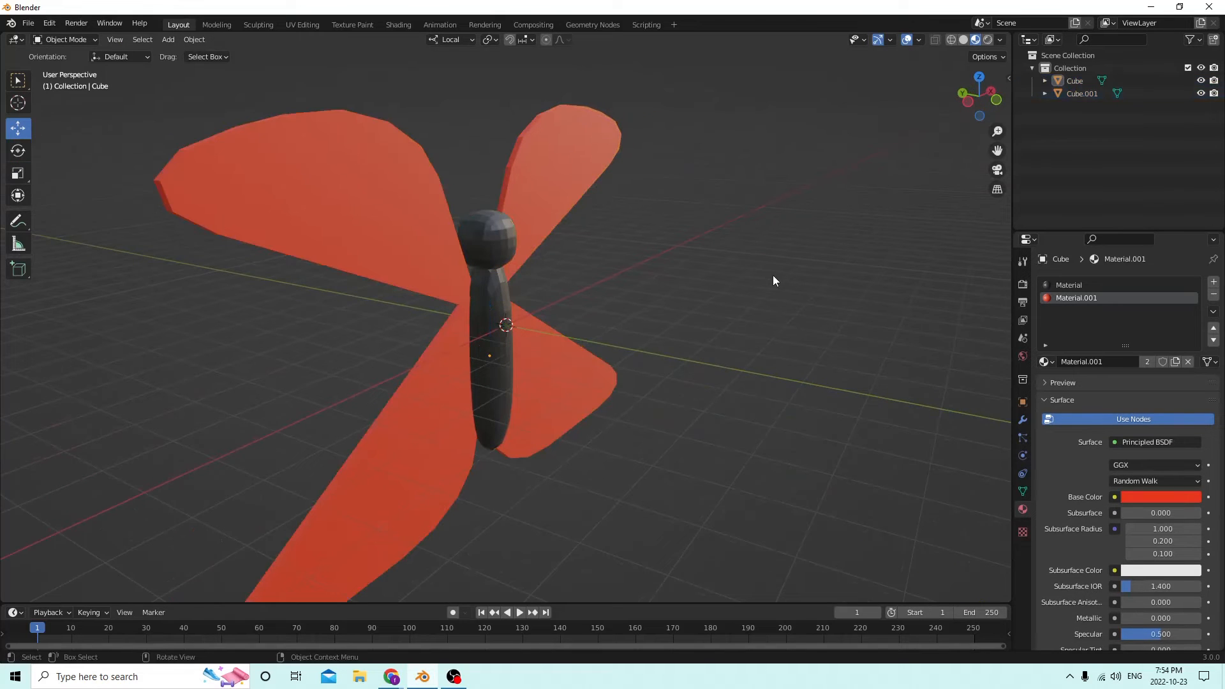
- Move the separated head copy up along local Z by about 0.0167 m, above the original head
click(513, 236)
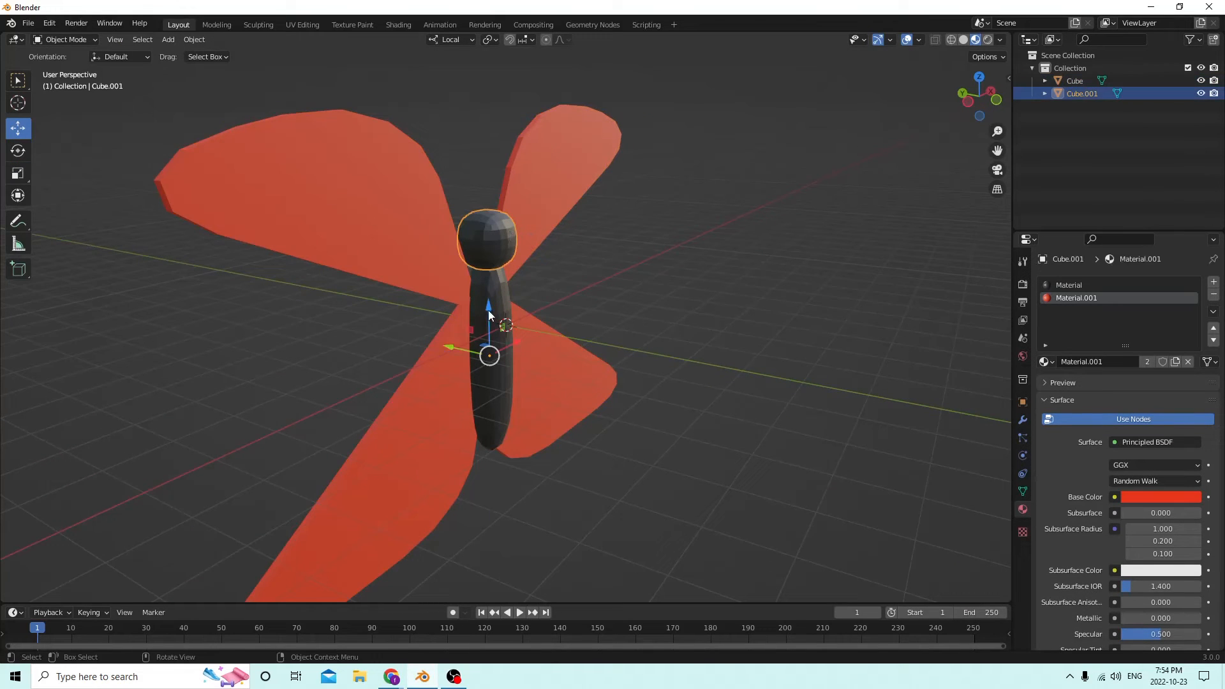
drag(488, 310, 488, 192)
mouse_move(488, 191)
middle_down()
mouse_move(465, 244)
mouse_move(496, 226)
mouse_move(469, 212)
mouse_move(497, 186)
mouse_move(454, 176)
mouse_move(478, 194)
mouse_move(583, 182)
mouse_move(478, 183)
middle_up()
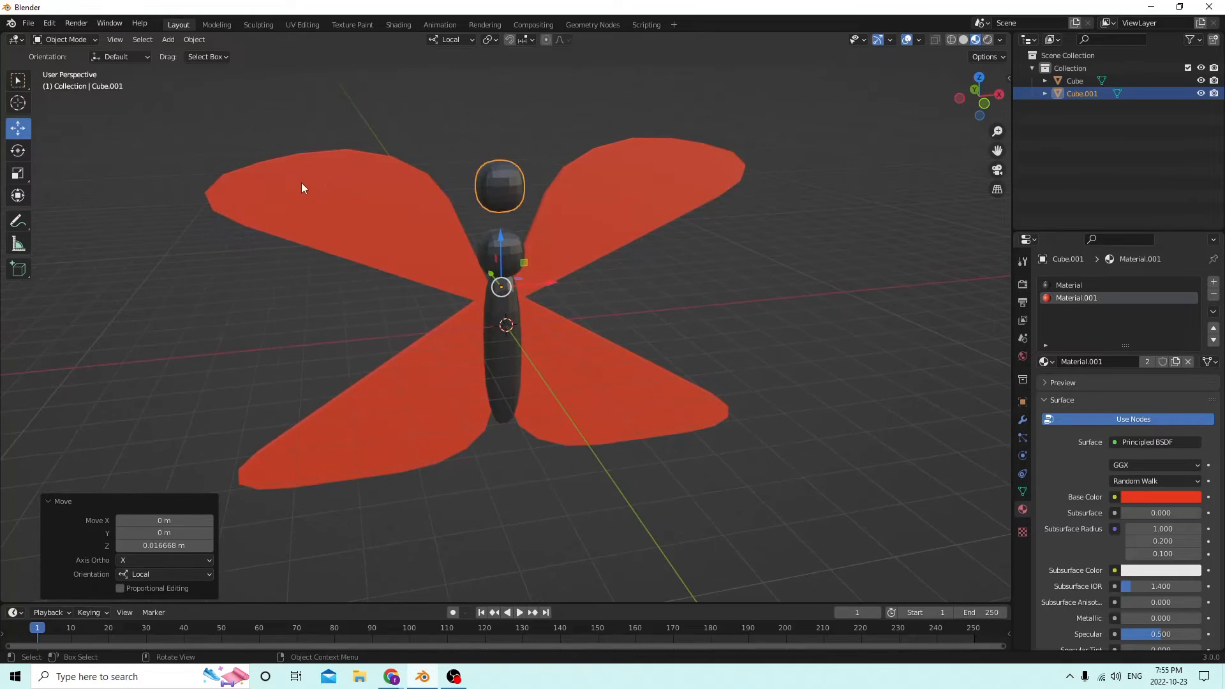
- Scale the head copy locally to about 0.223 in X, 0.165 in Y and 1.764 in Z, forming a thin antenna
click(15, 173)
middle_drag(342, 185, 602, 285)
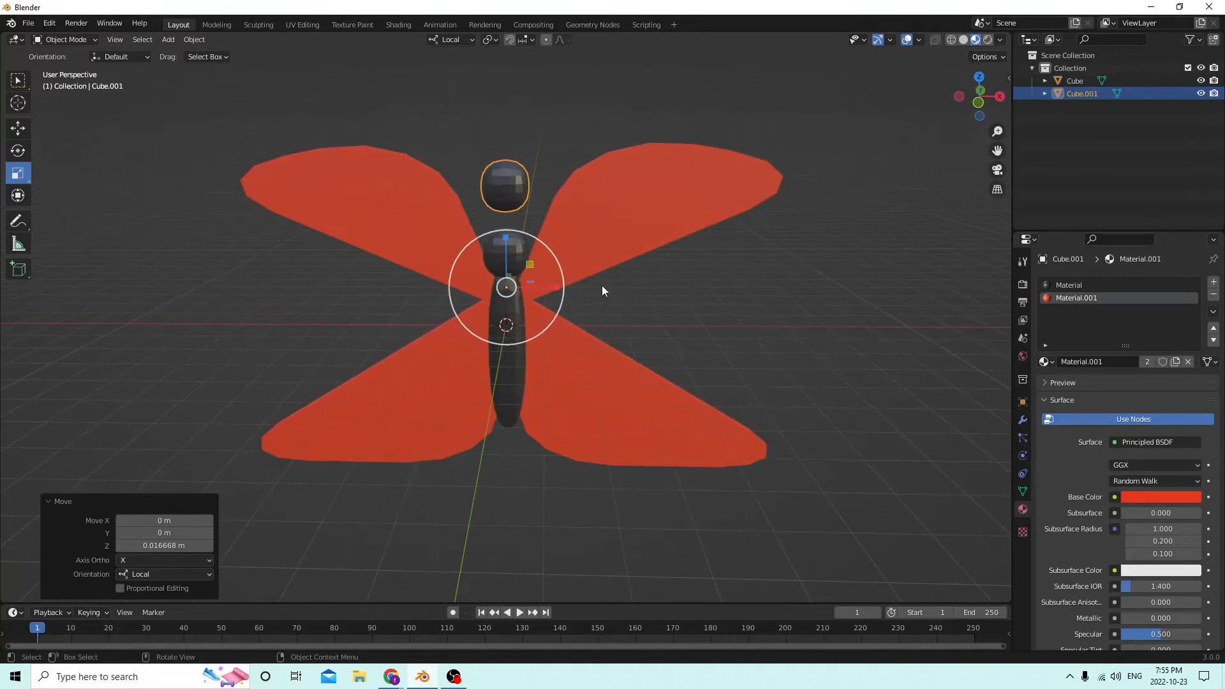
drag(560, 290, 517, 273)
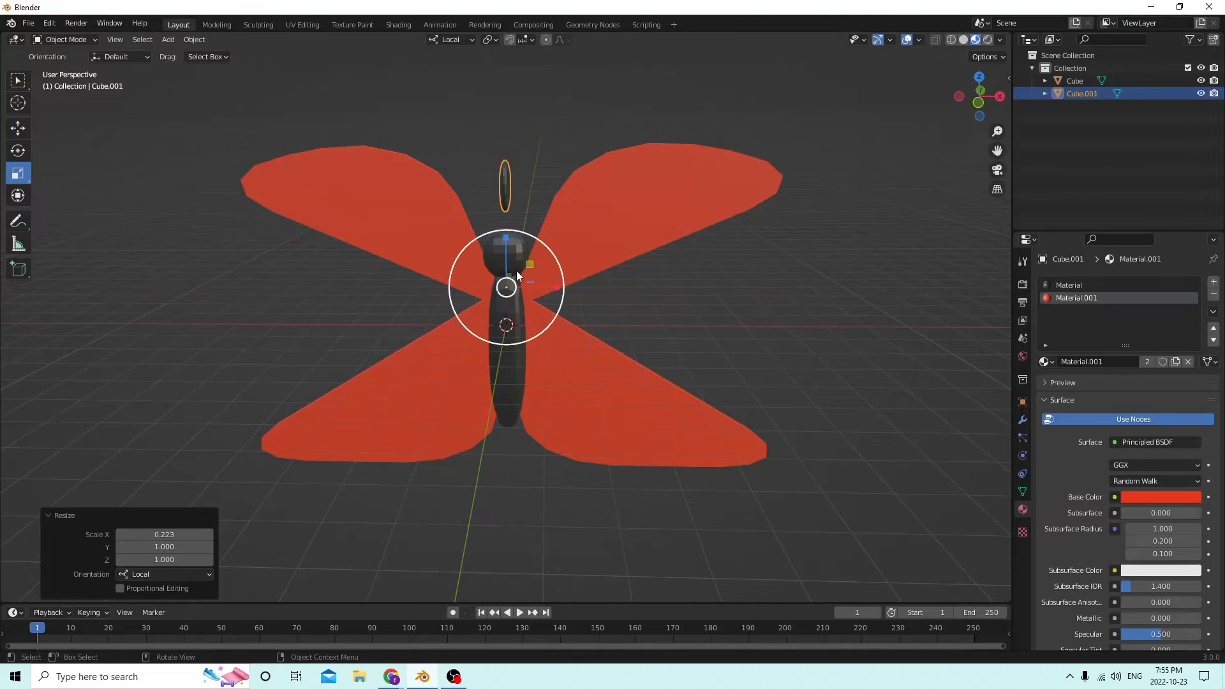
middle_drag(500, 255, 342, 252)
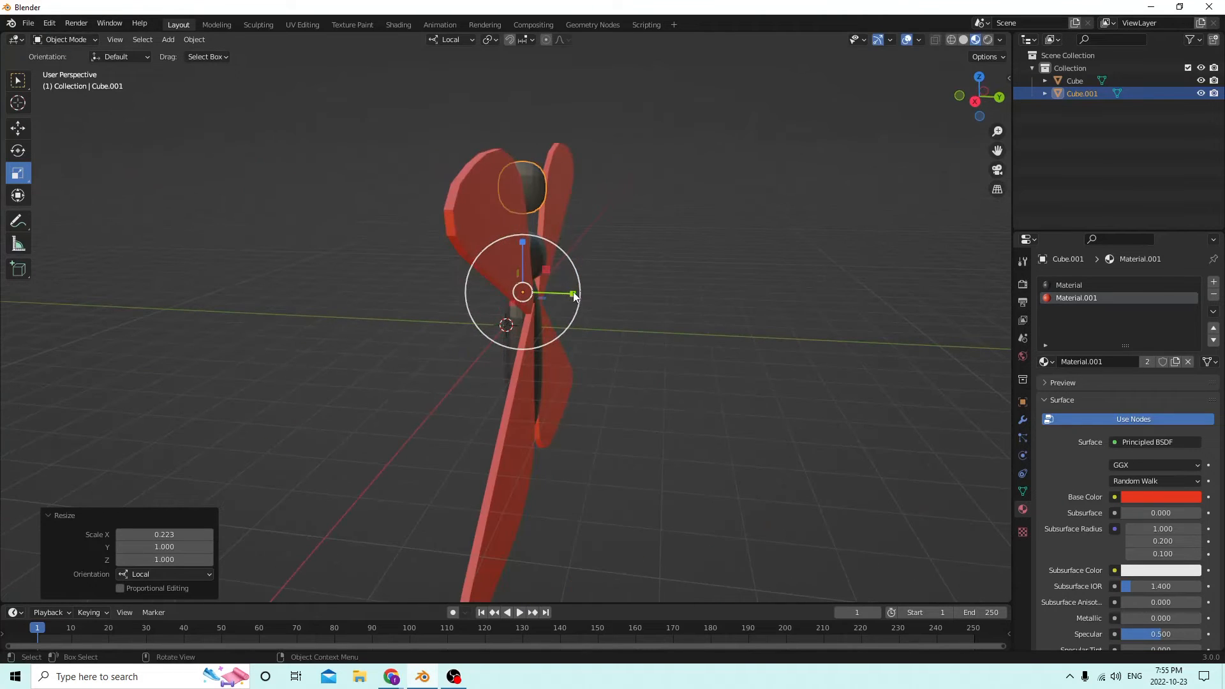
drag(570, 293, 529, 290)
middle_drag(529, 290, 689, 300)
drag(518, 242, 514, 230)
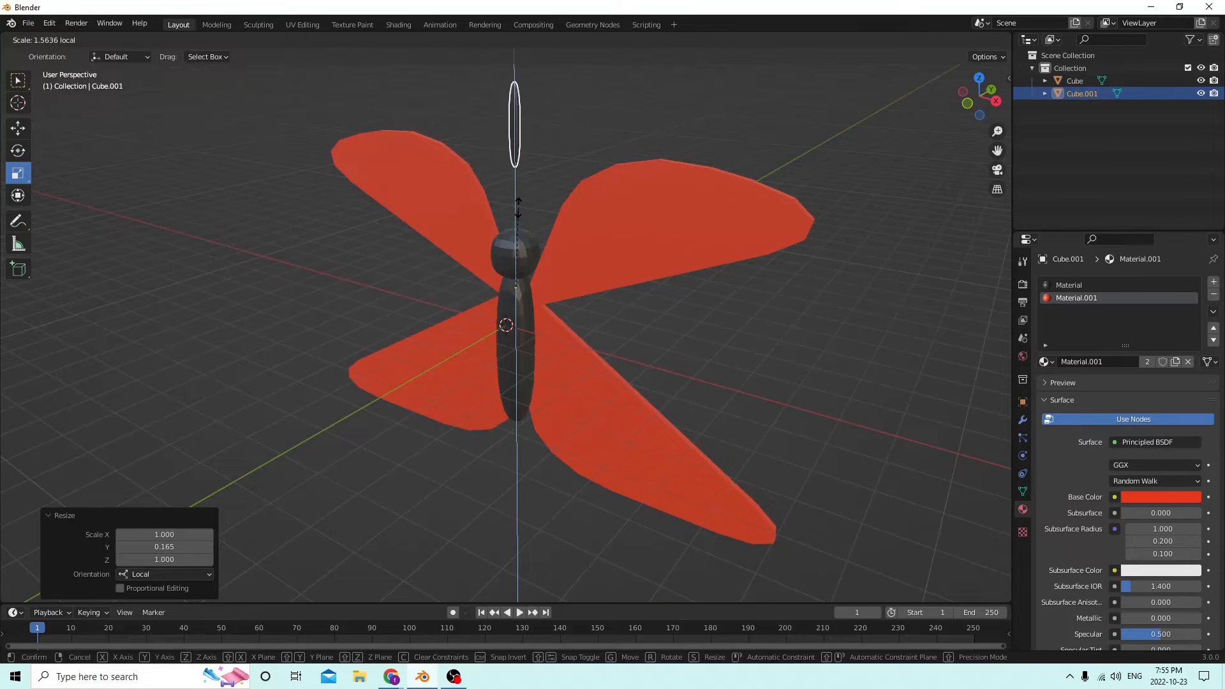
drag(517, 198, 517, 198)
middle_drag(520, 198, 640, 200)
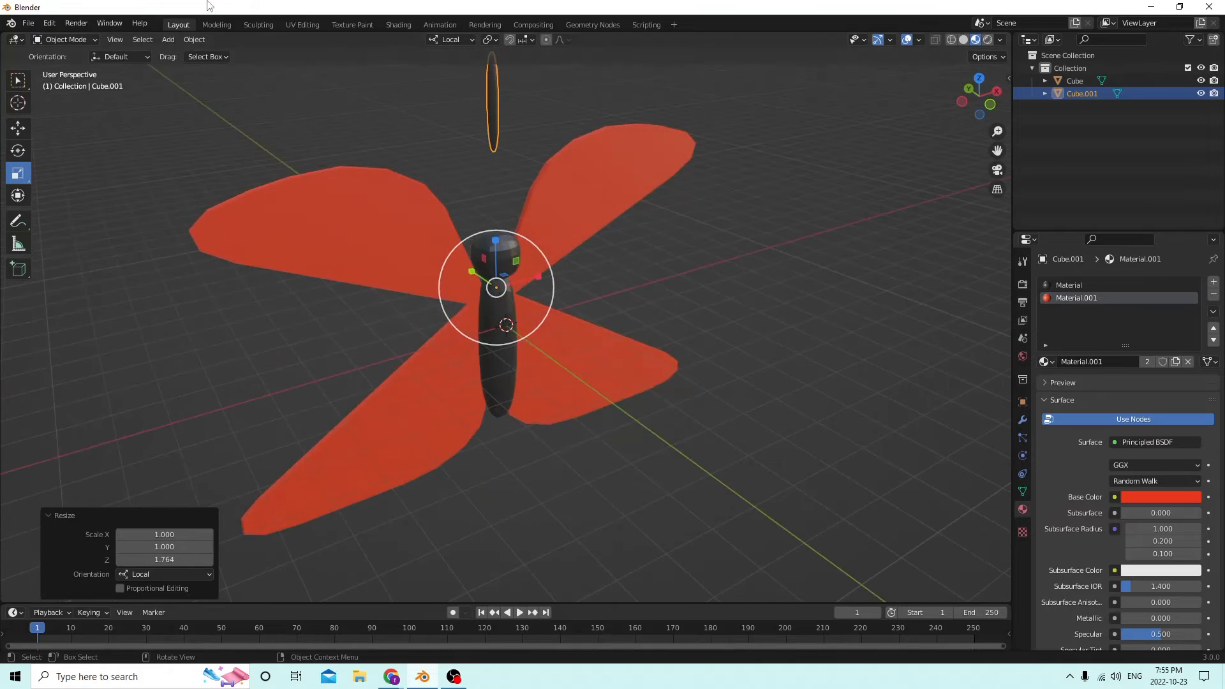
- Move the antenna down along local Z by about 0.0217 m onto the head and nudge it slightly along local X
click(19, 131)
middle_drag(268, 123, 391, 104)
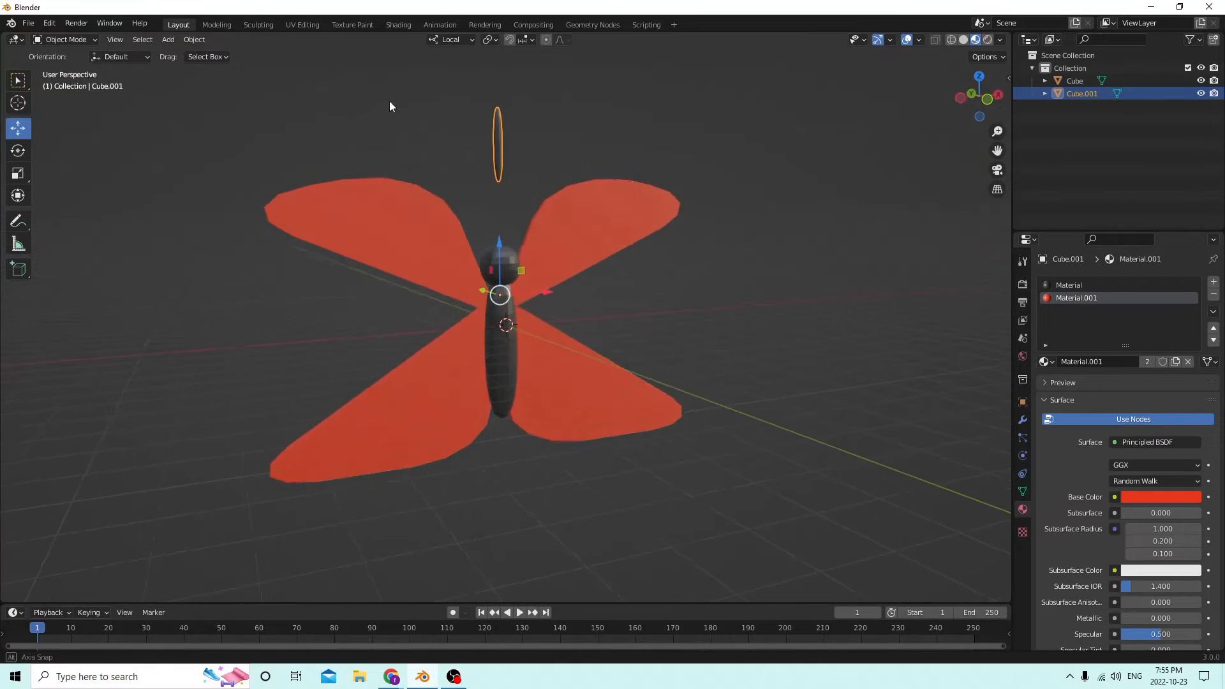
drag(495, 229, 495, 297)
scroll(475, 307, up, 4)
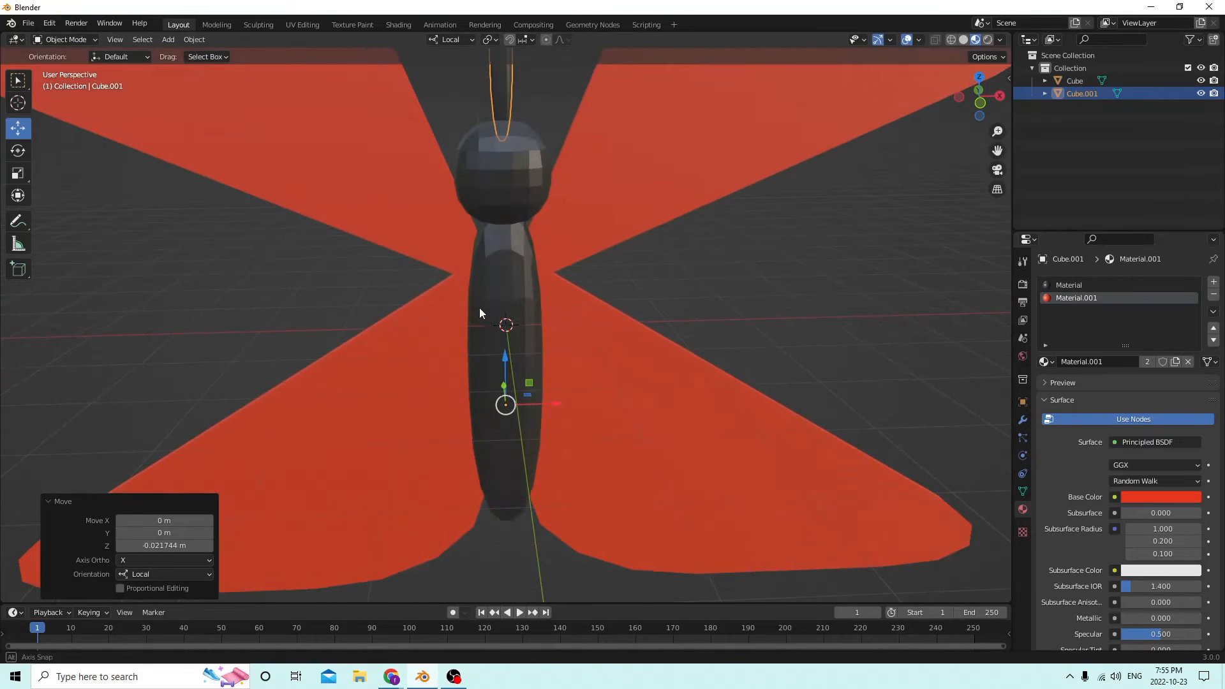
drag(550, 400, 554, 400)
middle_drag(554, 399, 517, 132)
- Edit the antenna's mesh and scale the selected geometry at its tip uniformly
key(Tab)
middle_drag(621, 98, 243, 109)
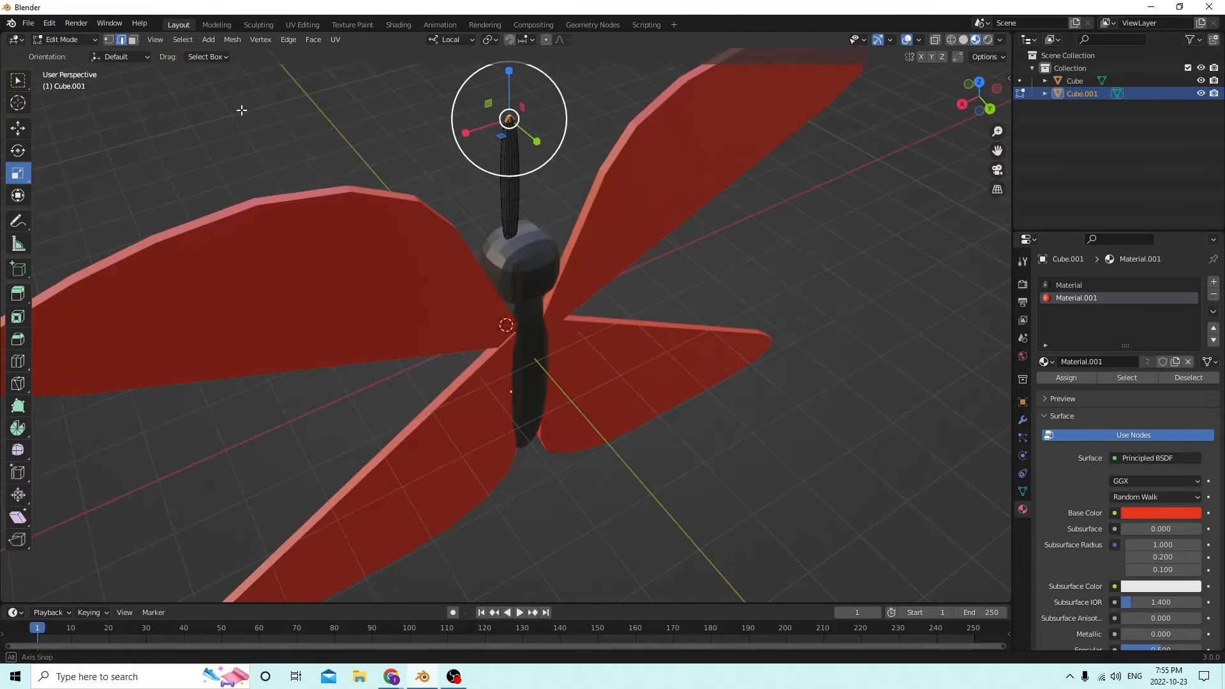
key(s)
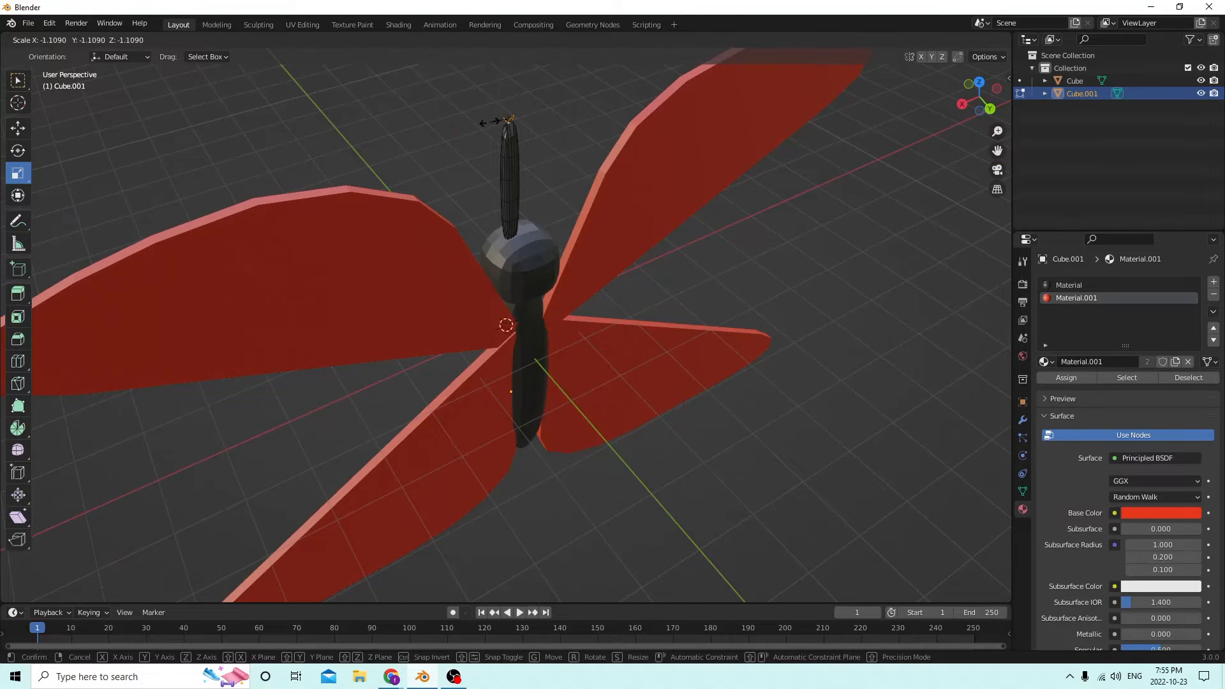
click(490, 122)
key(s)
click(521, 115)
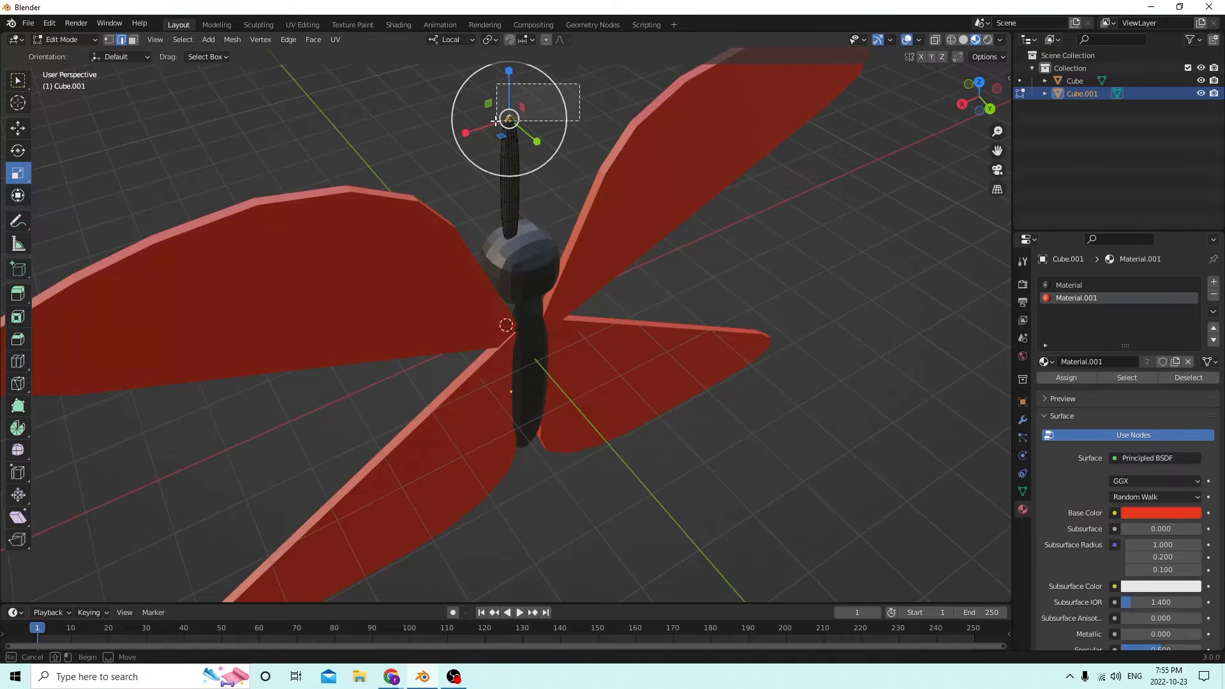
- Select the geometry at the antenna's tip and shift it slightly along local Y
drag(496, 121, 495, 121)
key(b)
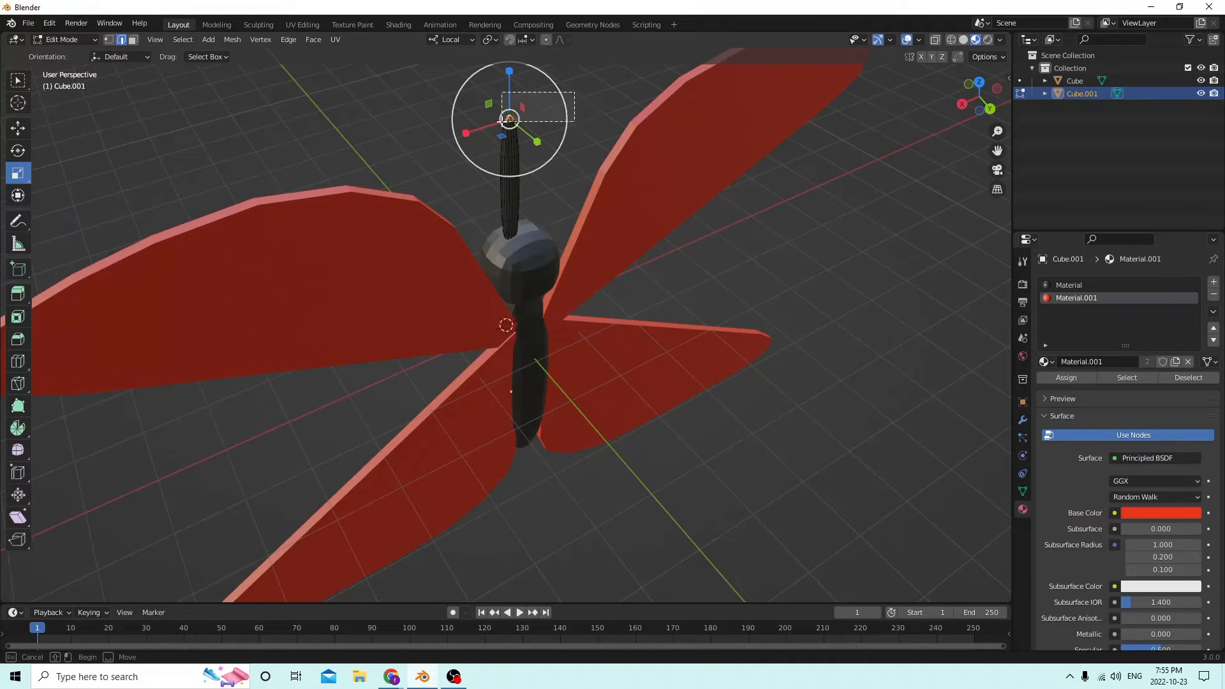
middle_drag(510, 118, 159, 150)
click(24, 135)
scroll(323, 129, down, 2)
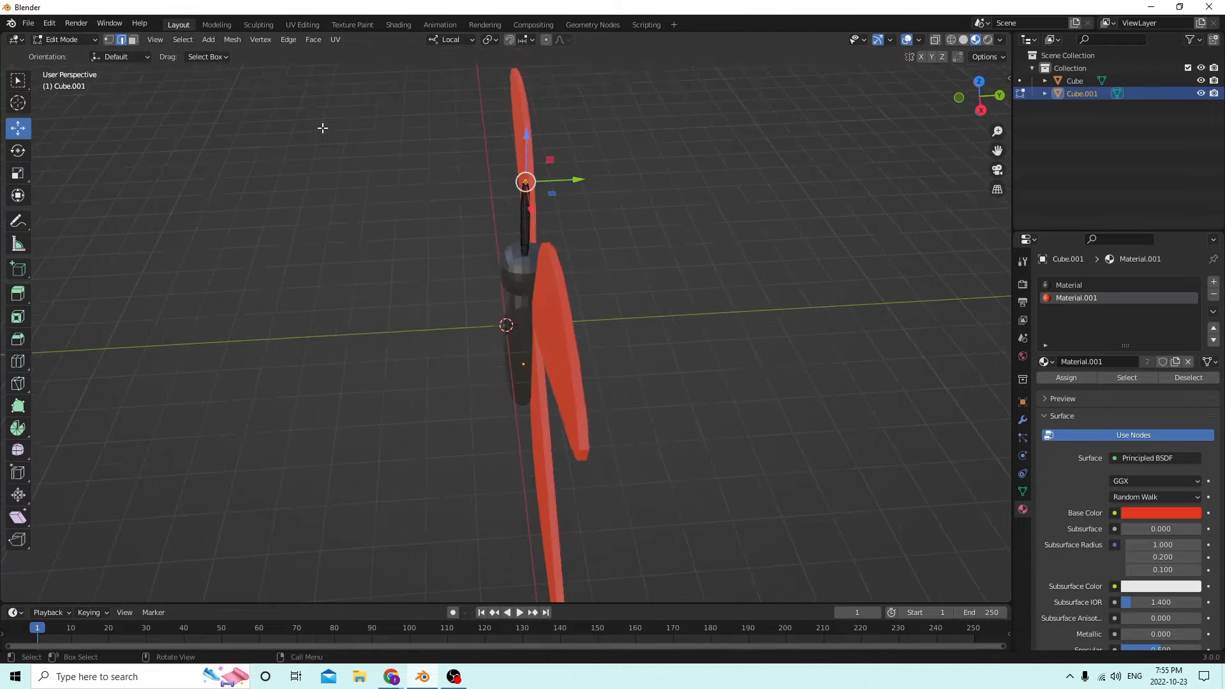
drag(577, 179, 574, 179)
middle_drag(689, 191, 615, 153)
- Return to Object Mode and move the antenna down along local Z by about 0.0016 m into the head
key(Tab)
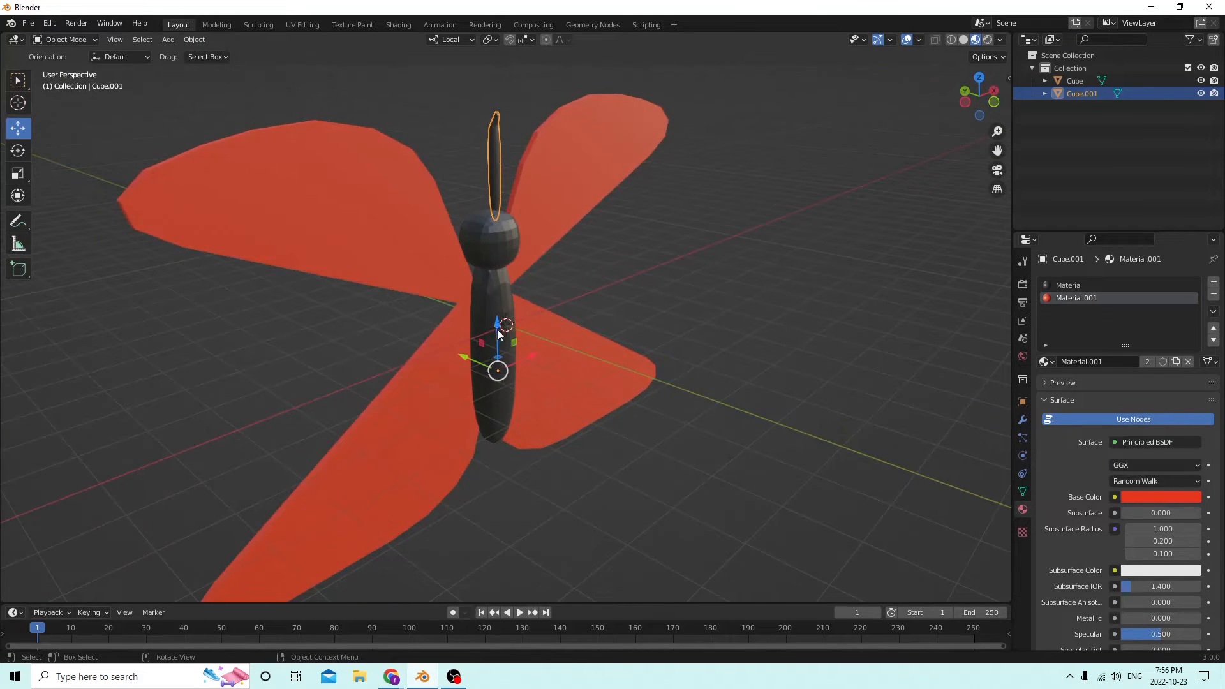
drag(497, 329, 497, 331)
middle_drag(497, 331, 404, 298)
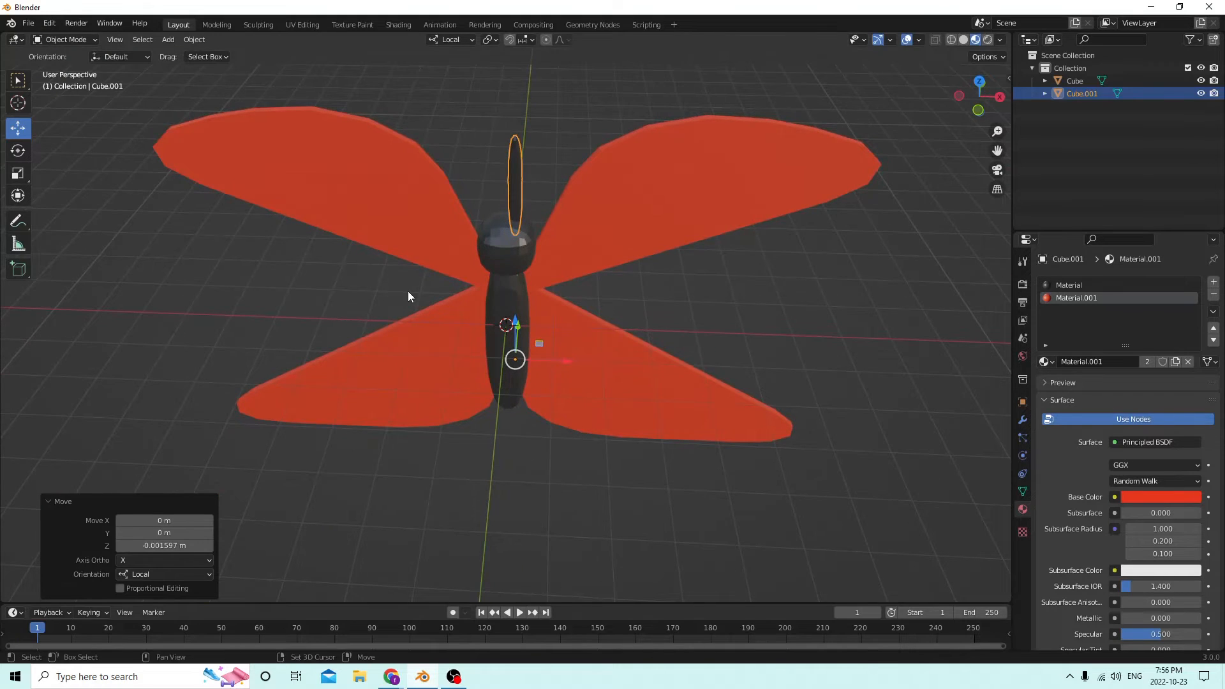
- Duplicate the antenna in place and set the copy's X location to -0.001745 m
key(shift+d)
key(Escape)
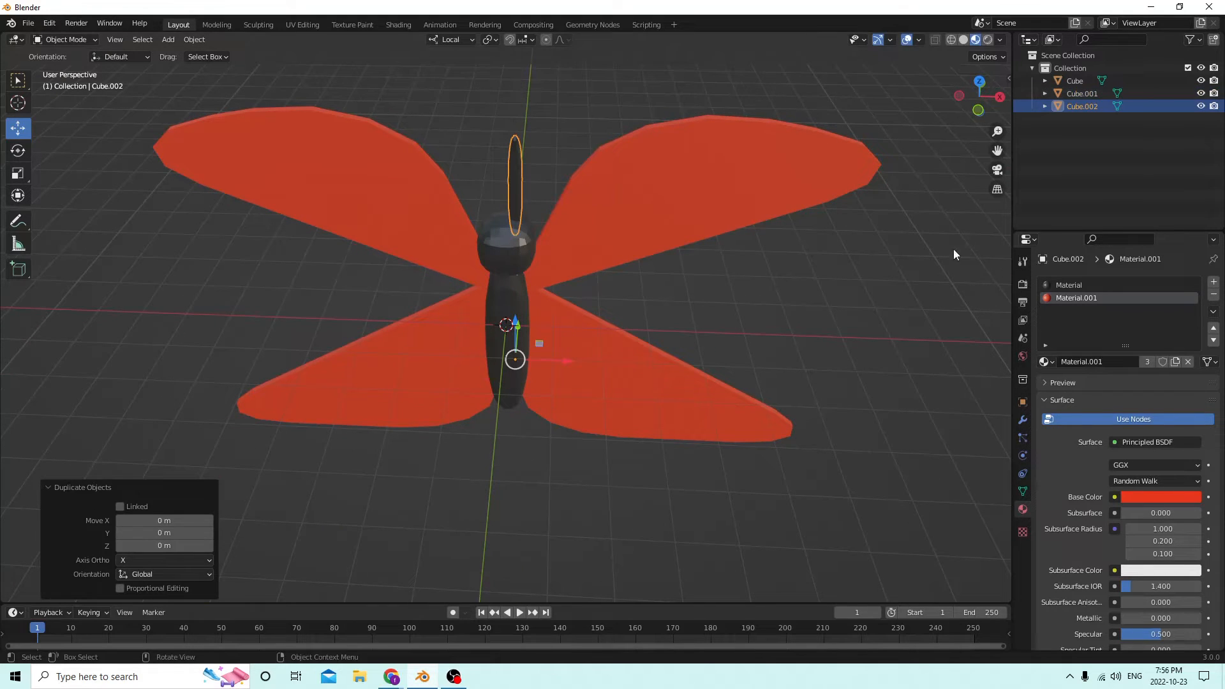
click(1022, 381)
click(1022, 400)
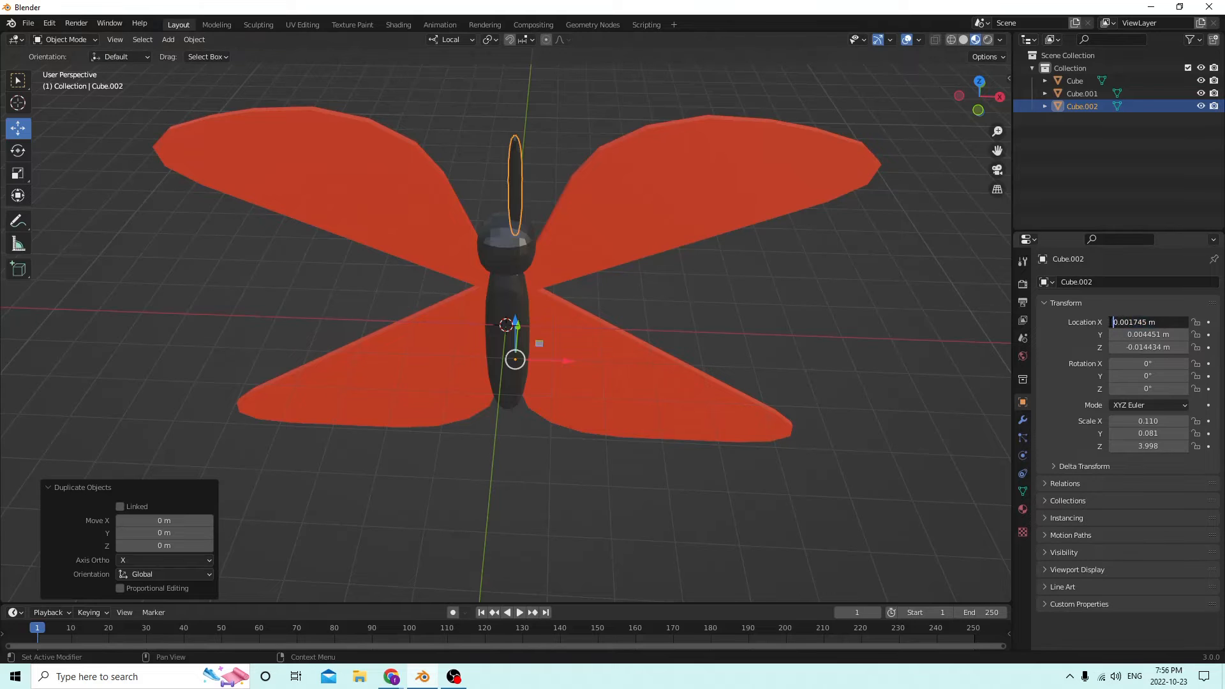
text(-)
key(Return)
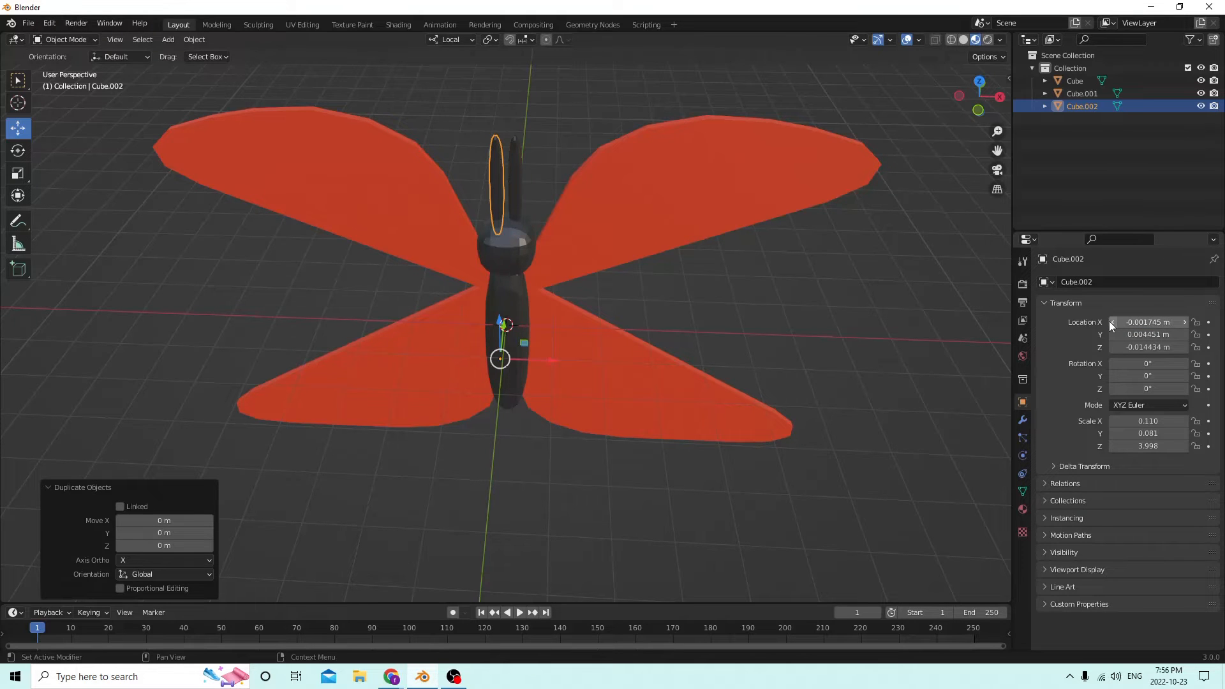
- Select both antennae and thin them along the X axis to an X scale of about 0.051
middle_drag(590, 90, 482, 198)
click(517, 174)
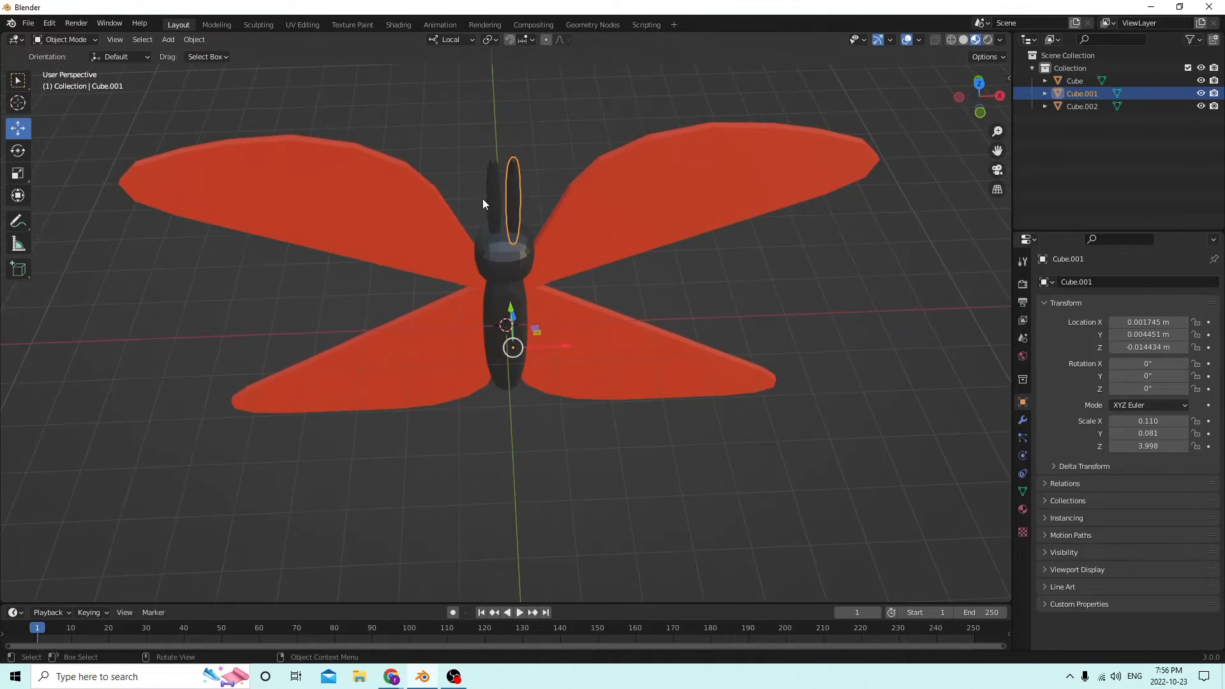
shift+click(481, 198)
click(17, 173)
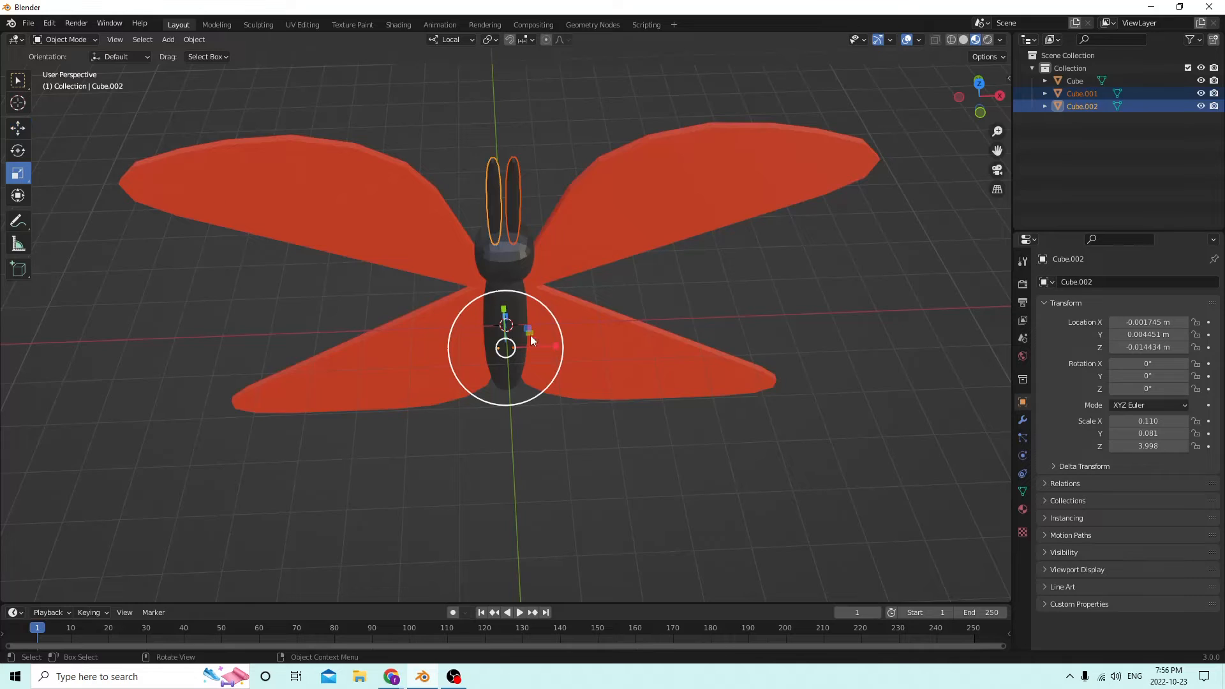
drag(552, 345, 525, 342)
- Move the two antennae apart along X, to about 0.00185 m for one and -0.00171 m for the other
middle_drag(507, 268, 493, 228)
click(504, 216)
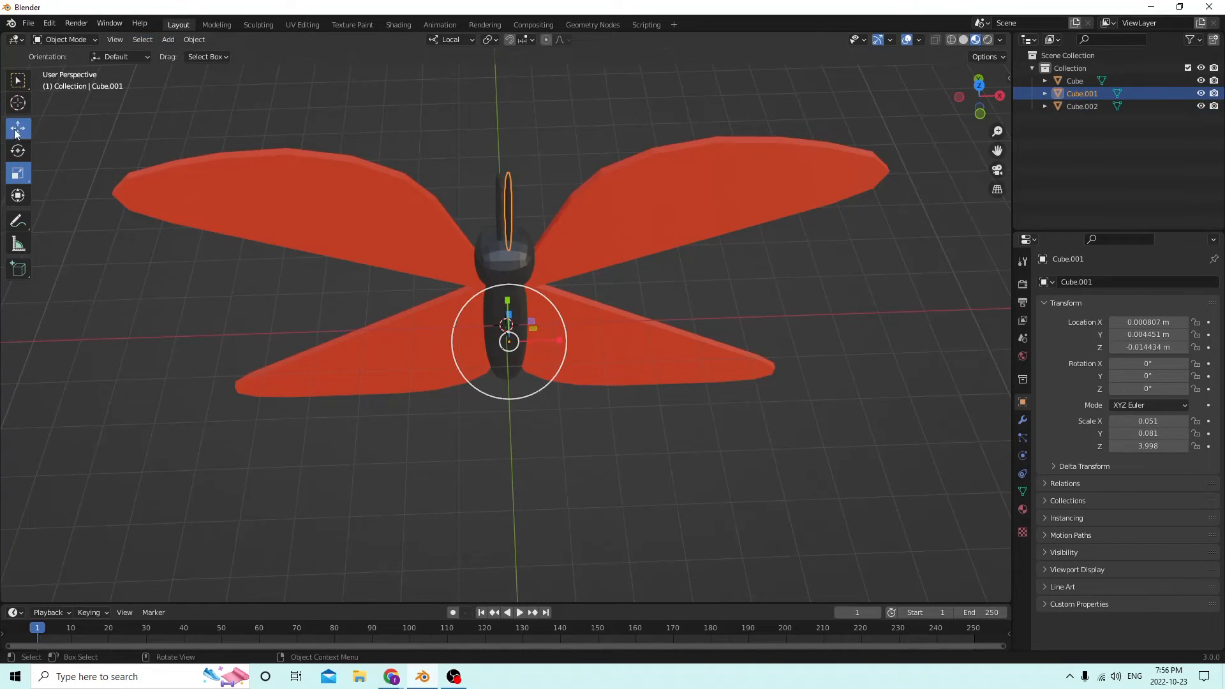
click(18, 130)
drag(562, 339, 539, 321)
click(499, 227)
middle_drag(539, 322, 548, 220)
click(731, 265)
- Select both antennae together and move them about -0.0021 m along their local Y axis
middle_drag(712, 273, 799, 324)
scroll(641, 278, up, 3)
scroll(642, 277, down, 4)
click(478, 239)
middle_drag(479, 238, 557, 259)
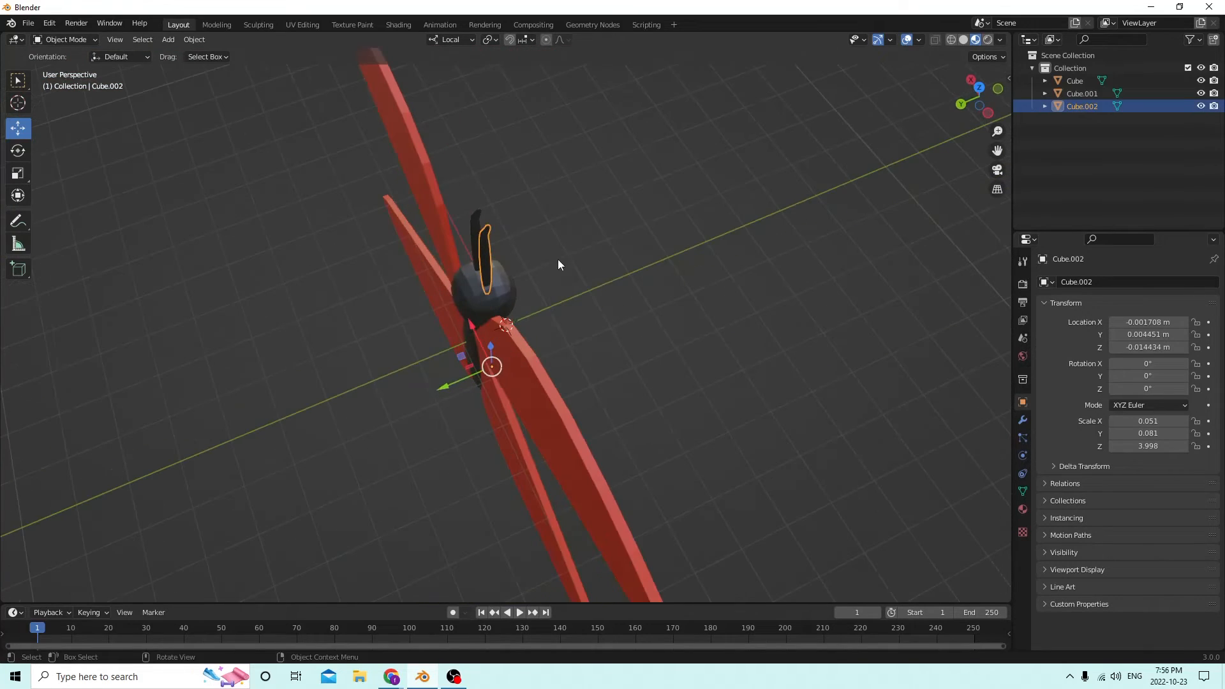
shift+click(478, 227)
middle_drag(478, 227, 431, 217)
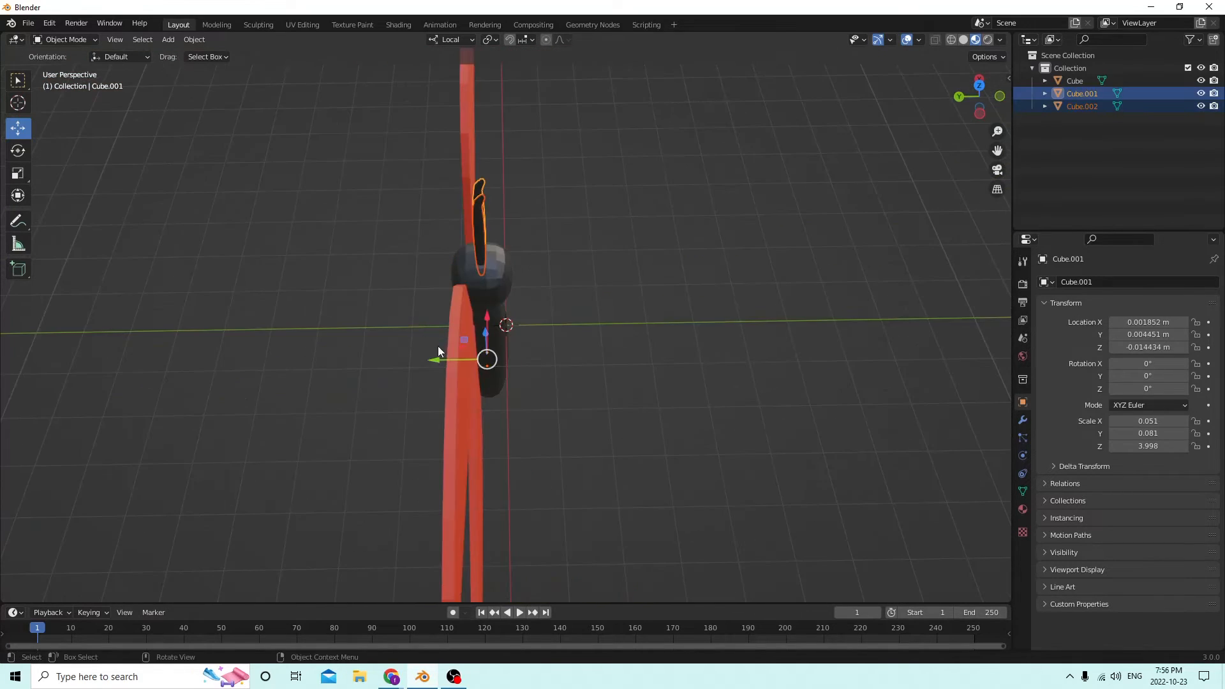
drag(437, 363, 429, 364)
- Rotate both antennae about 17.7° around their local X axis so they tilt forward
middle_drag(428, 364, 421, 268)
click(18, 150)
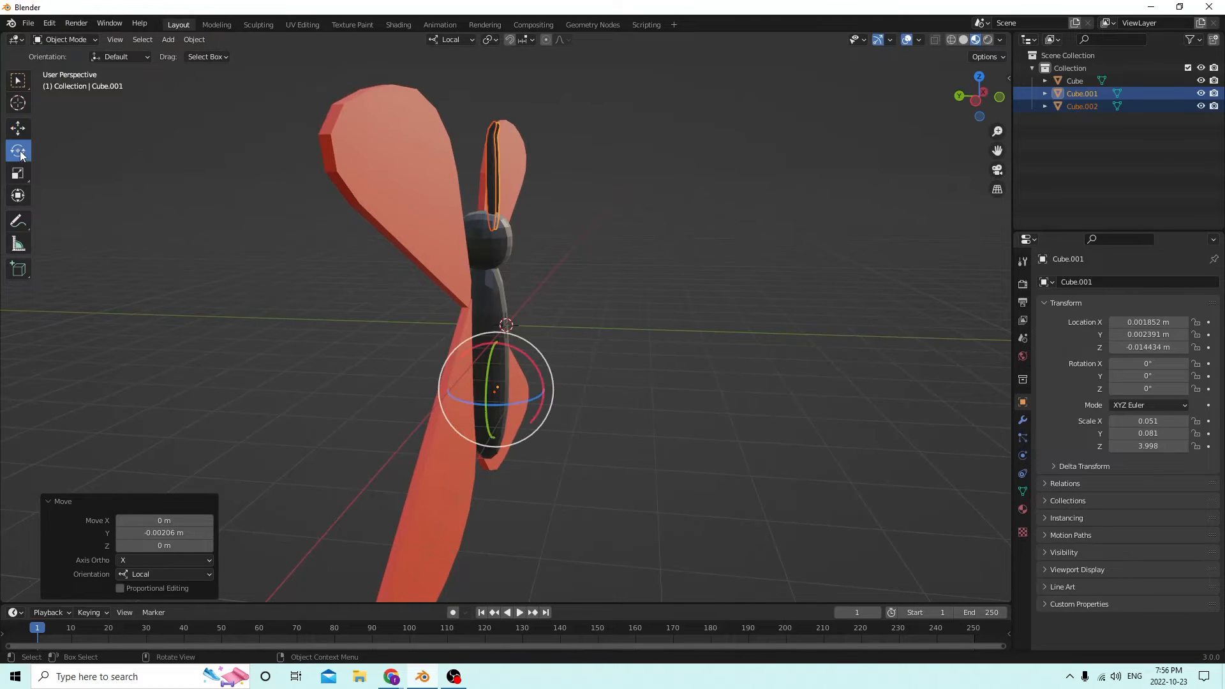
middle_drag(18, 150, 523, 362)
drag(523, 352, 515, 315)
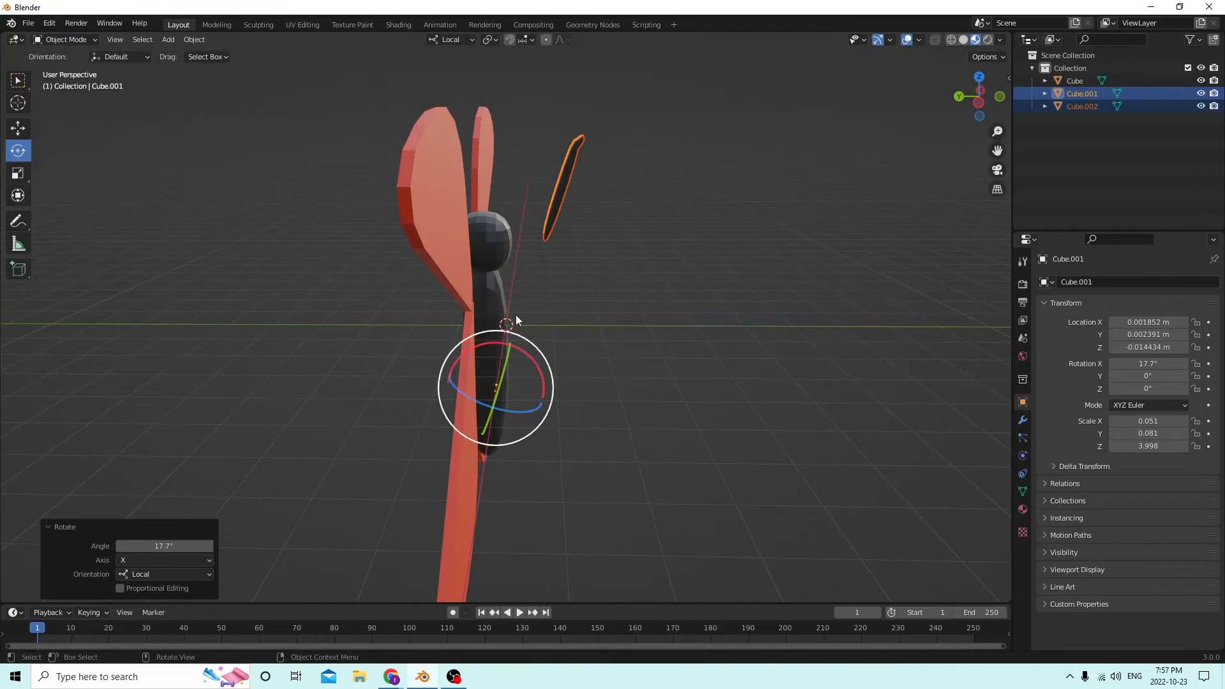
- Move both tilted antennae back along local Y onto the head, to a Y location of about 0.0132 m
click(26, 129)
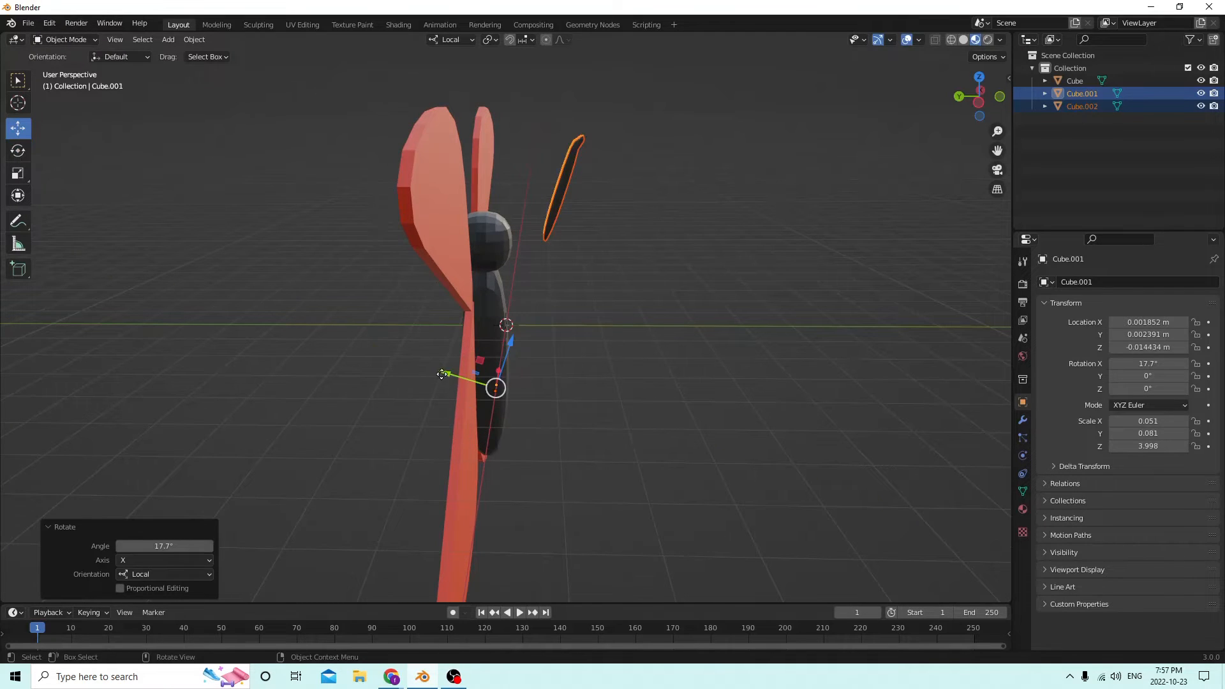
drag(442, 374, 389, 347)
middle_drag(389, 347, 557, 223)
click(609, 304)
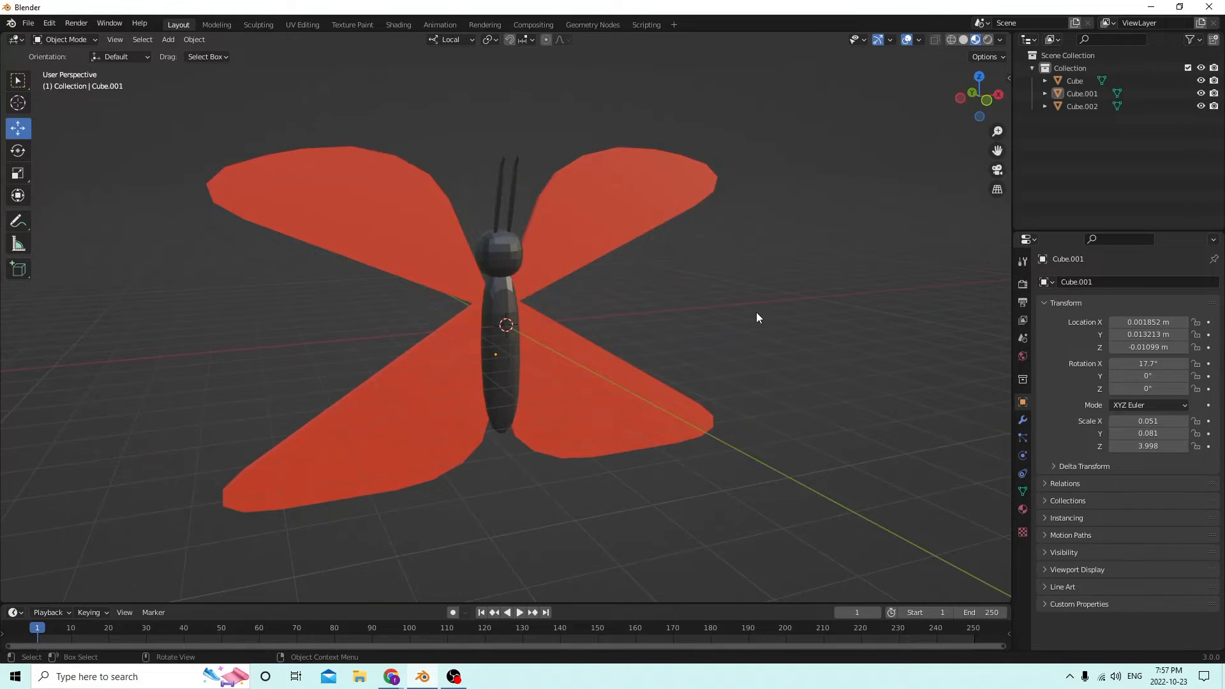
- Add a new cube and move it about -0.0147 m along Y, out in front of the body
middle_drag(756, 312, 714, 335)
scroll(715, 309, up, 2)
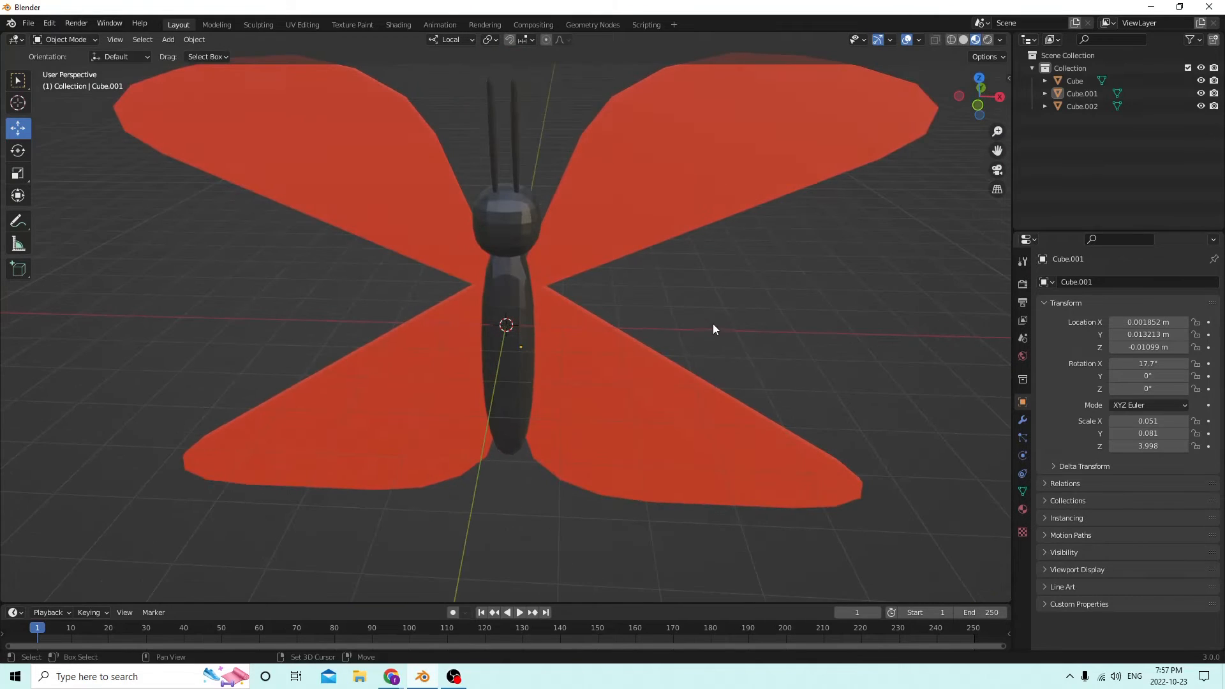
key(shift+a)
mouse_move(713, 323)
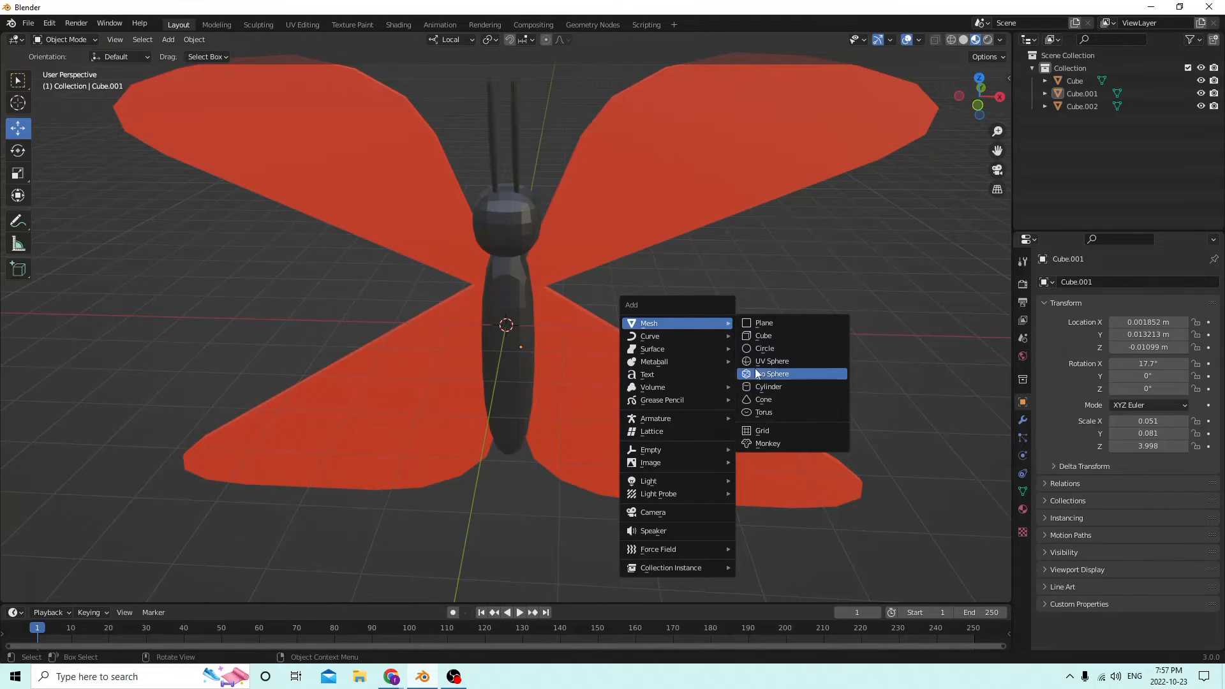
click(762, 336)
middle_drag(640, 305, 633, 276)
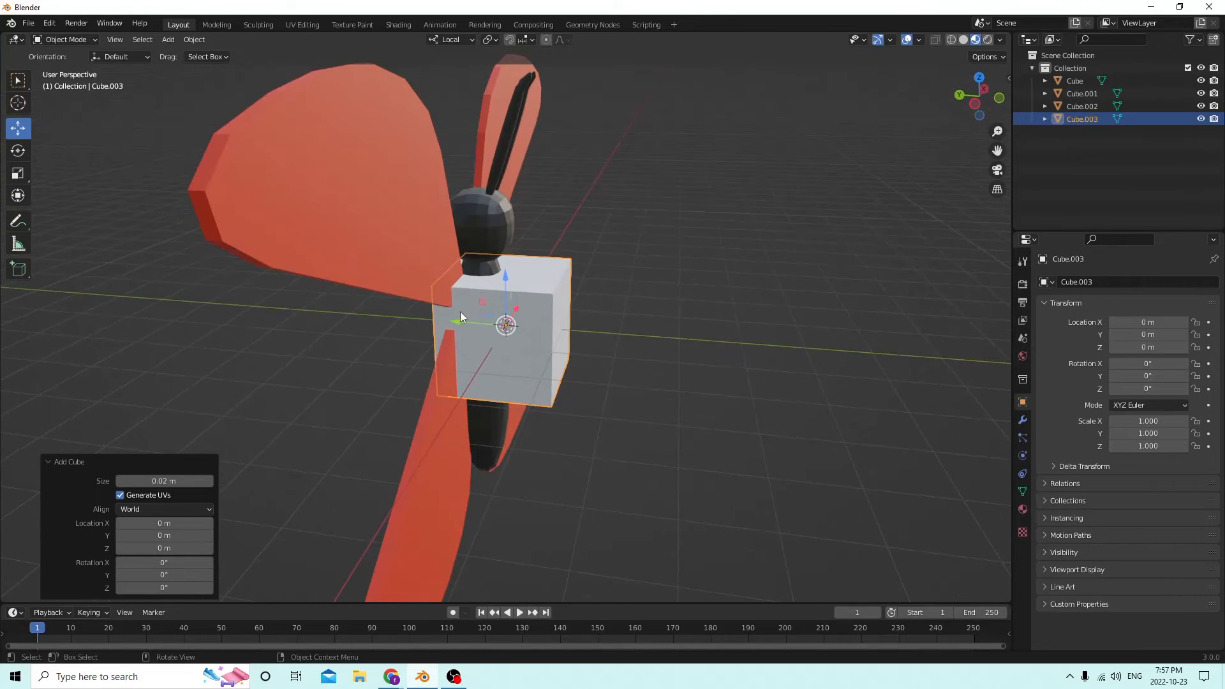
drag(460, 318, 537, 311)
middle_drag(558, 303, 473, 289)
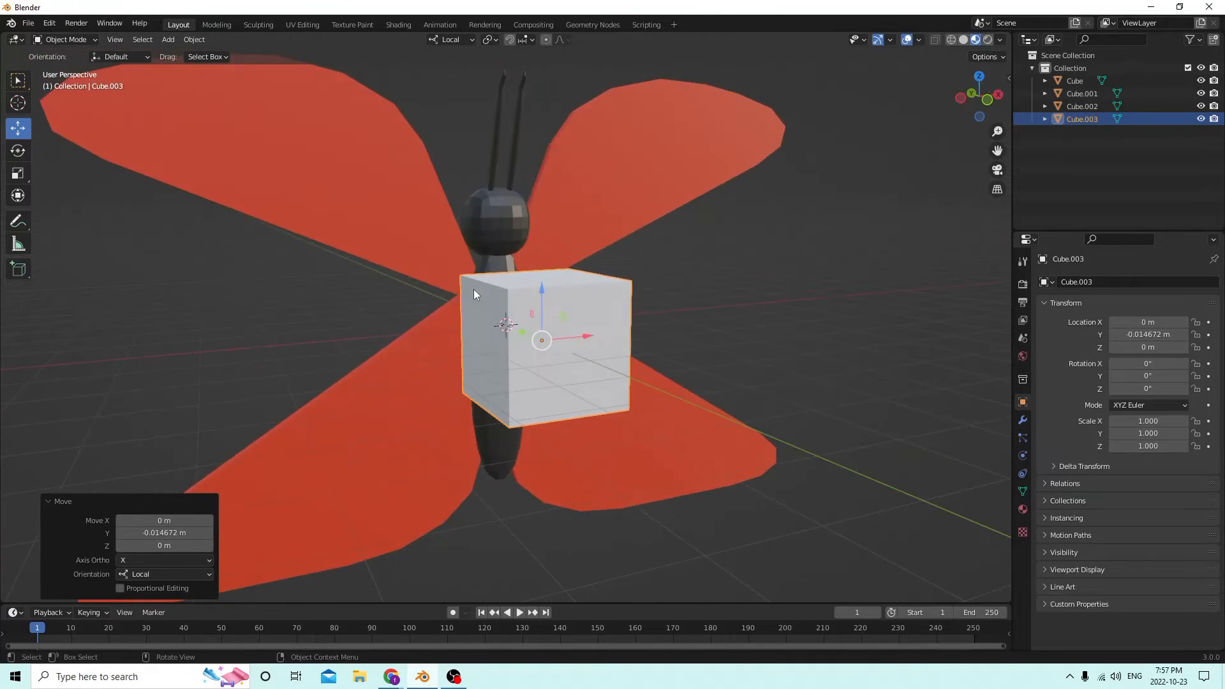
- Round the new cube by bevelling all its edges with 4 segments and a width of about 0.008 m
key(Tab)
key(ctrl)
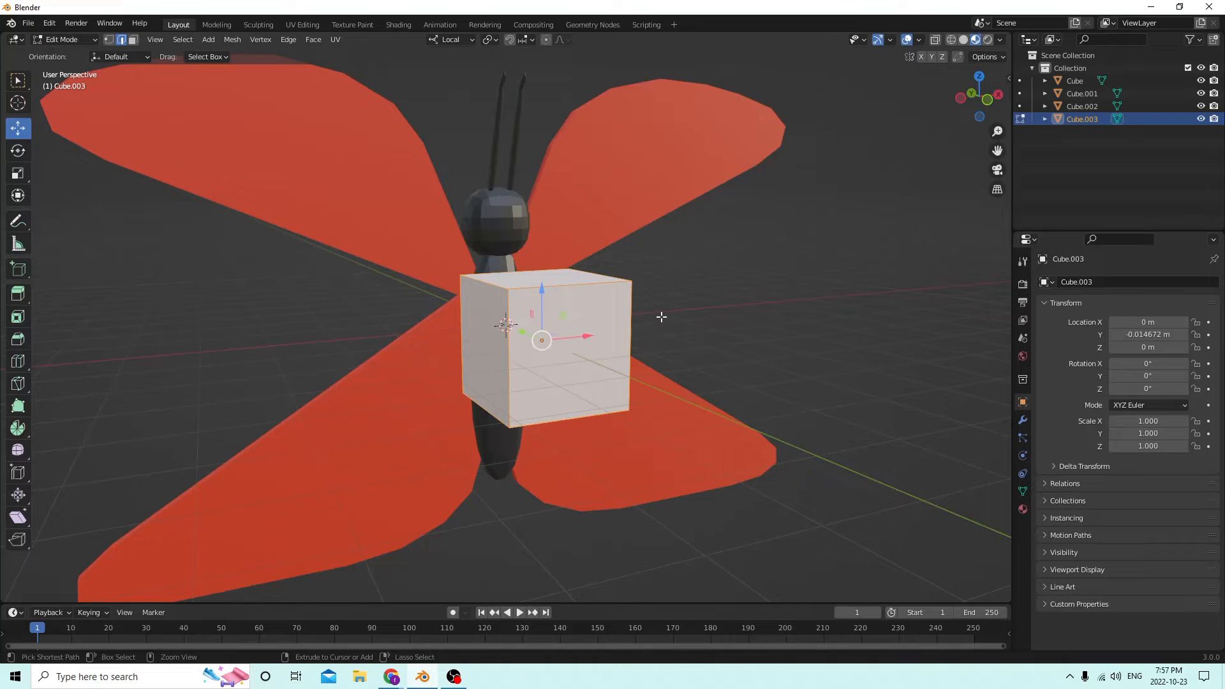
key(ctrl+b)
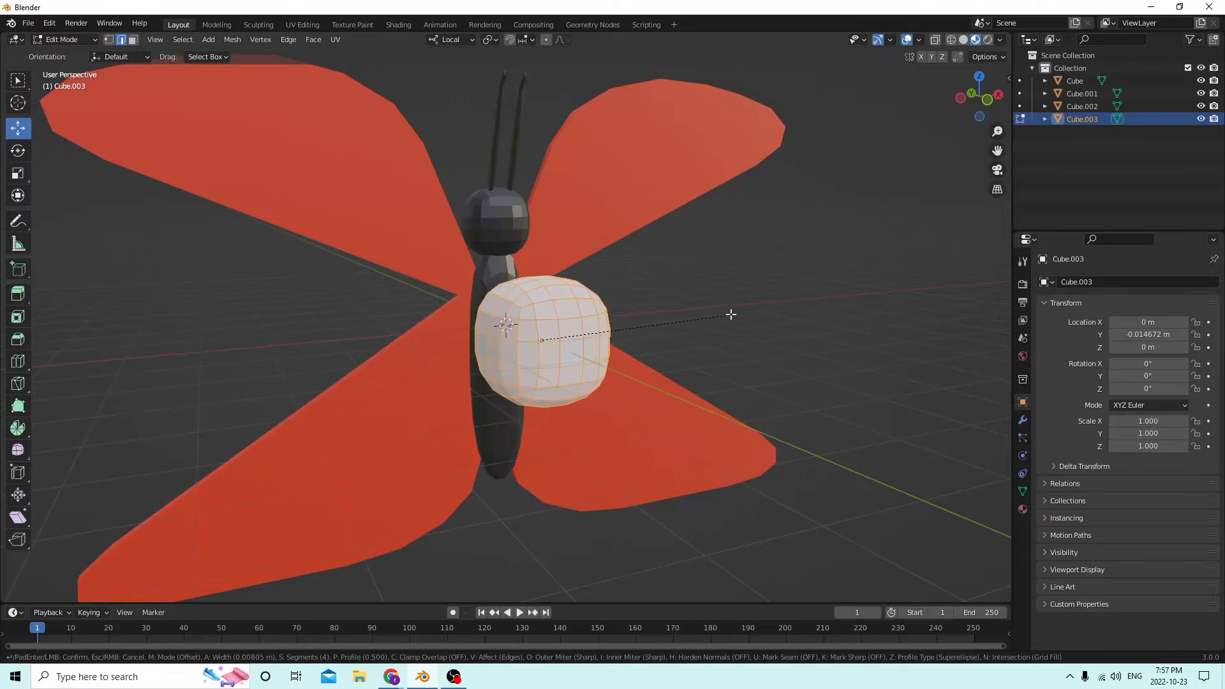
click(733, 313)
middle_drag(725, 315, 651, 312)
- Scale the rounded cube down uniformly to about 0.33
key(Tab)
key(s)
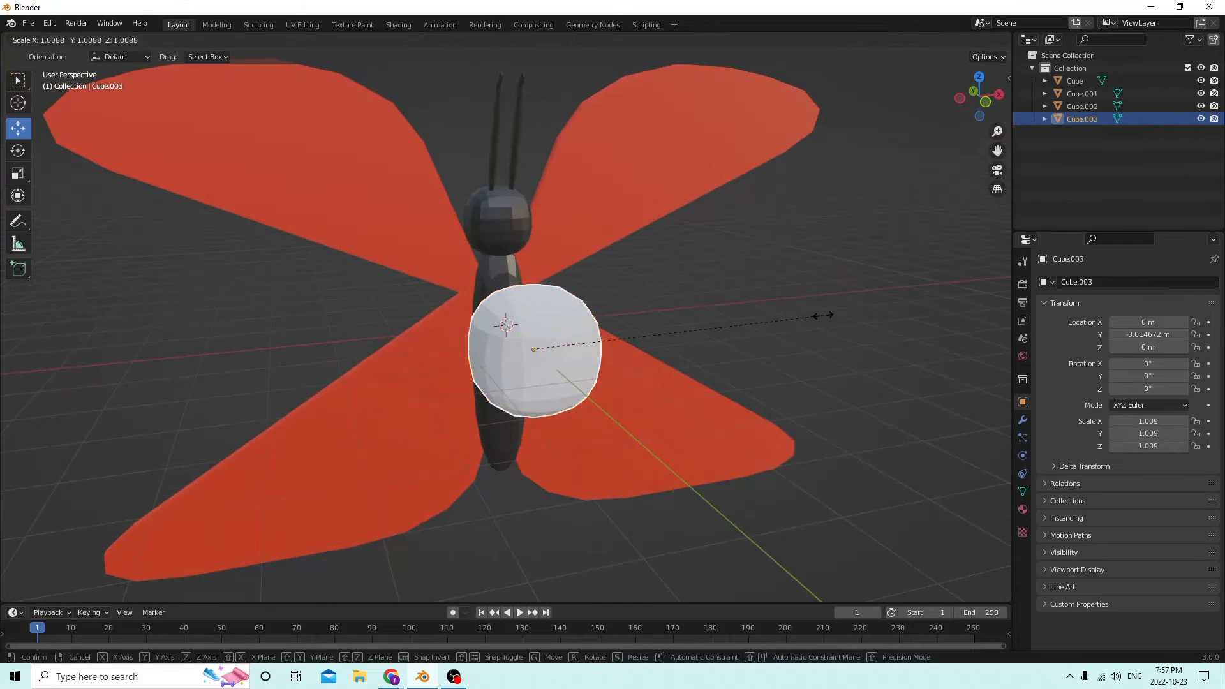
click(656, 319)
middle_drag(623, 328, 527, 290)
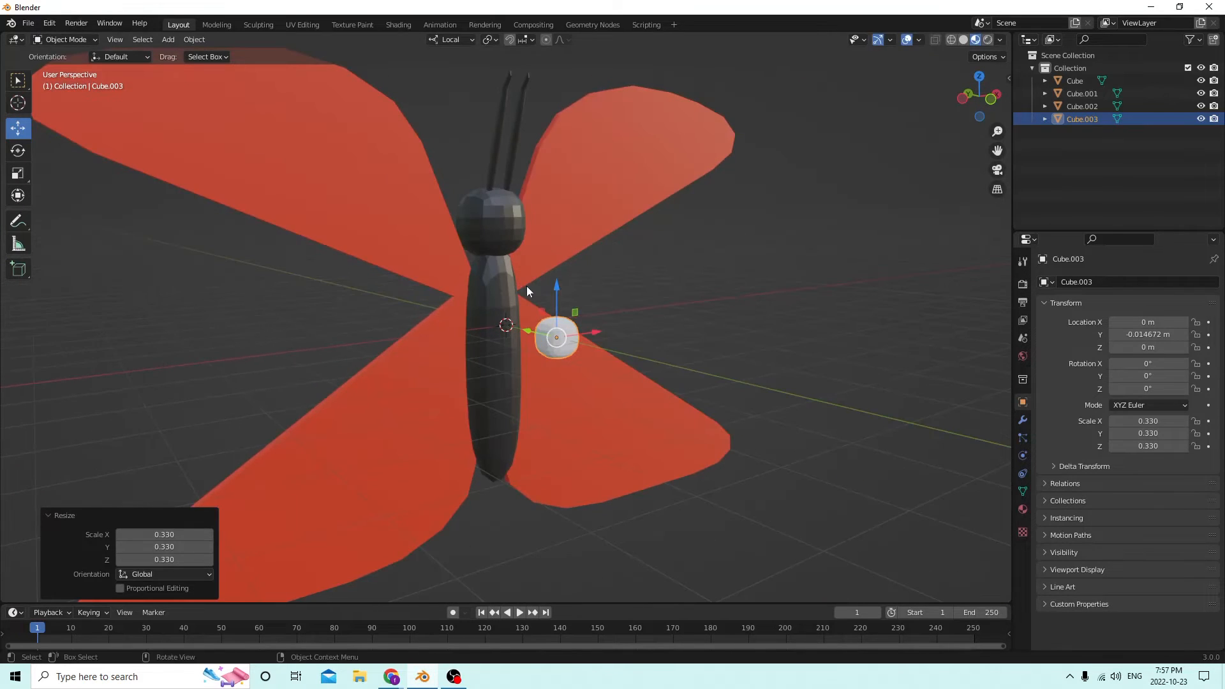
- Move the small rounded cube up and back onto one side of the head's front, at about -0.0028 m in X, as an eye
drag(556, 290, 560, 215)
middle_drag(588, 268, 630, 290)
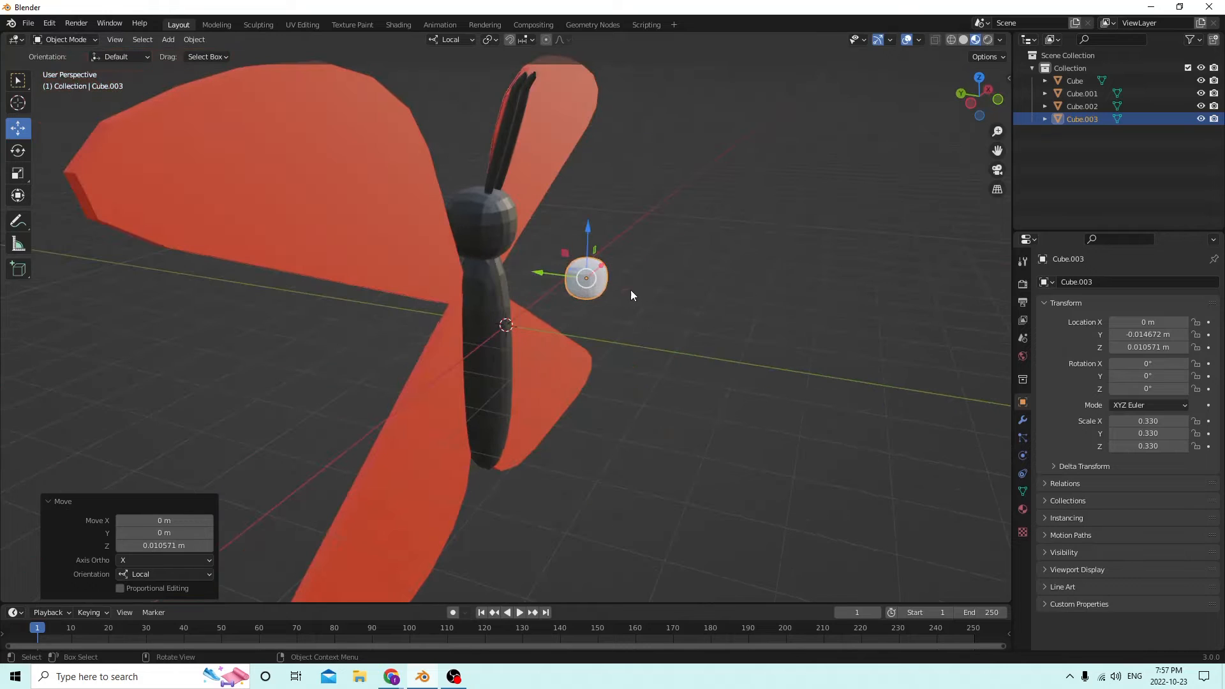
drag(562, 275, 486, 249)
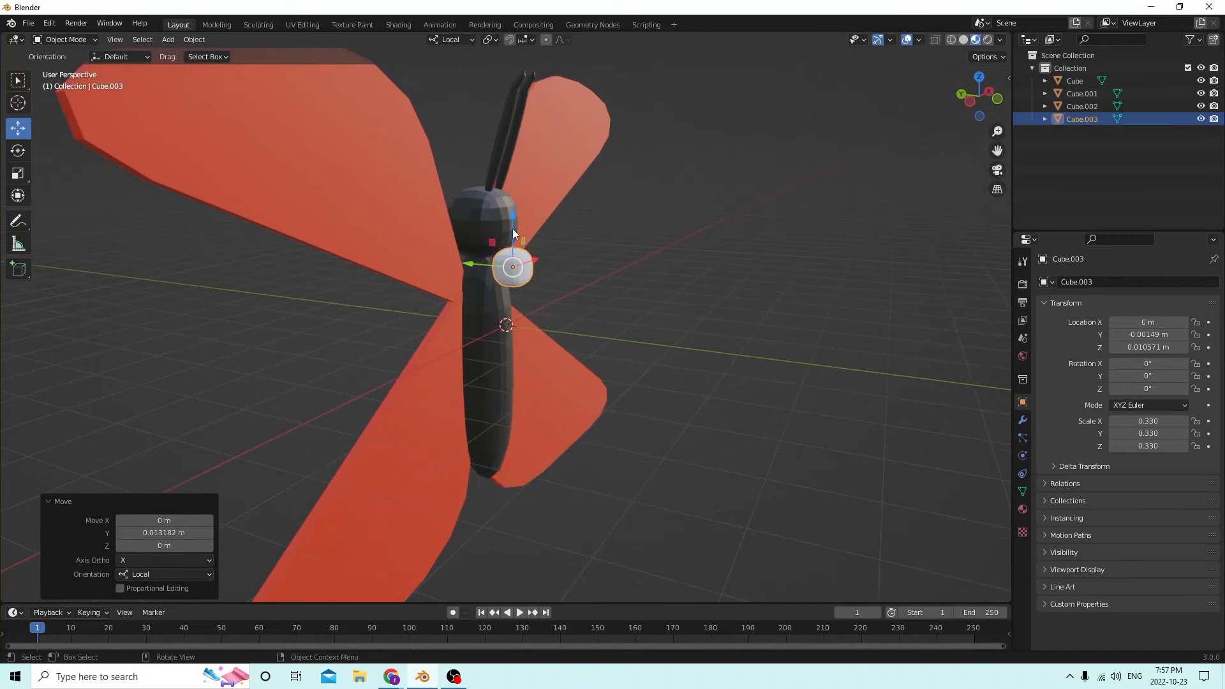
drag(513, 230, 481, 215)
middle_drag(482, 215, 404, 212)
drag(503, 177, 496, 167)
middle_drag(496, 167, 472, 190)
drag(553, 220, 534, 216)
- Shrink the eye to a uniform scale of about 0.157 and raise it about 0.0015 m on the head
middle_drag(534, 216, 518, 183)
key(s)
click(568, 236)
drag(481, 141, 483, 131)
middle_drag(483, 134, 514, 165)
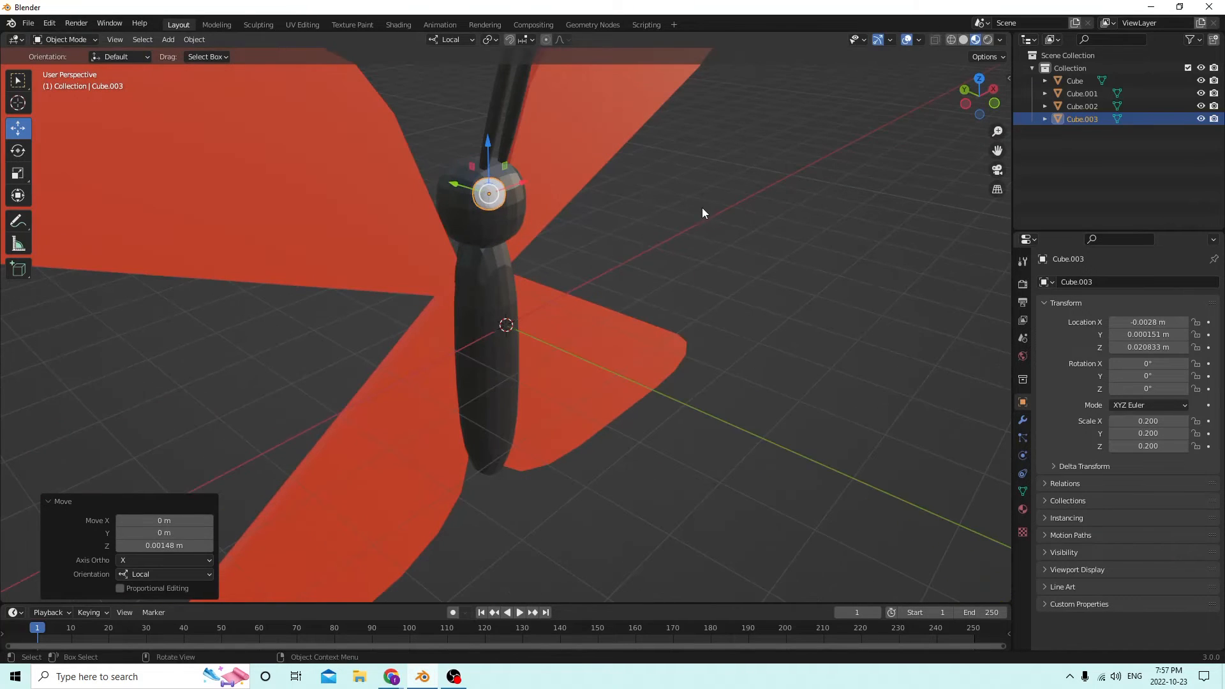
key(s)
click(643, 197)
- Nudge the eye about 0.0002 m along X and 0.0001 m along Y to seat it in the head
middle_drag(643, 197, 451, 209)
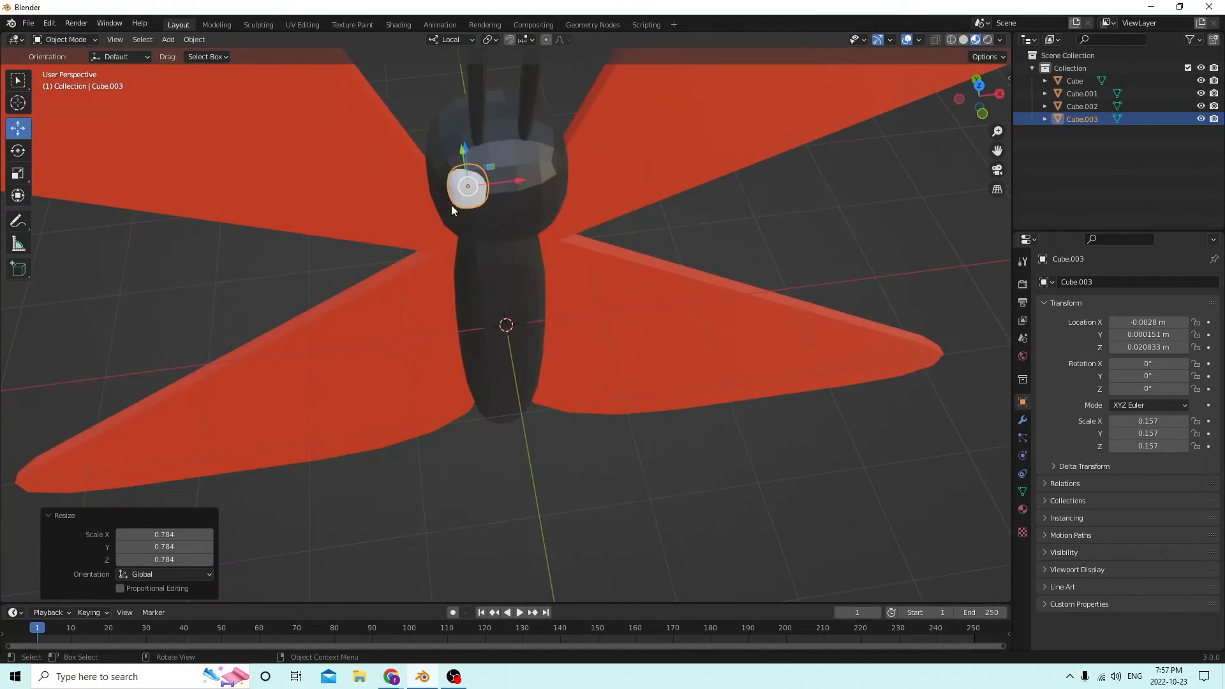
drag(519, 181, 526, 181)
middle_drag(526, 181, 542, 175)
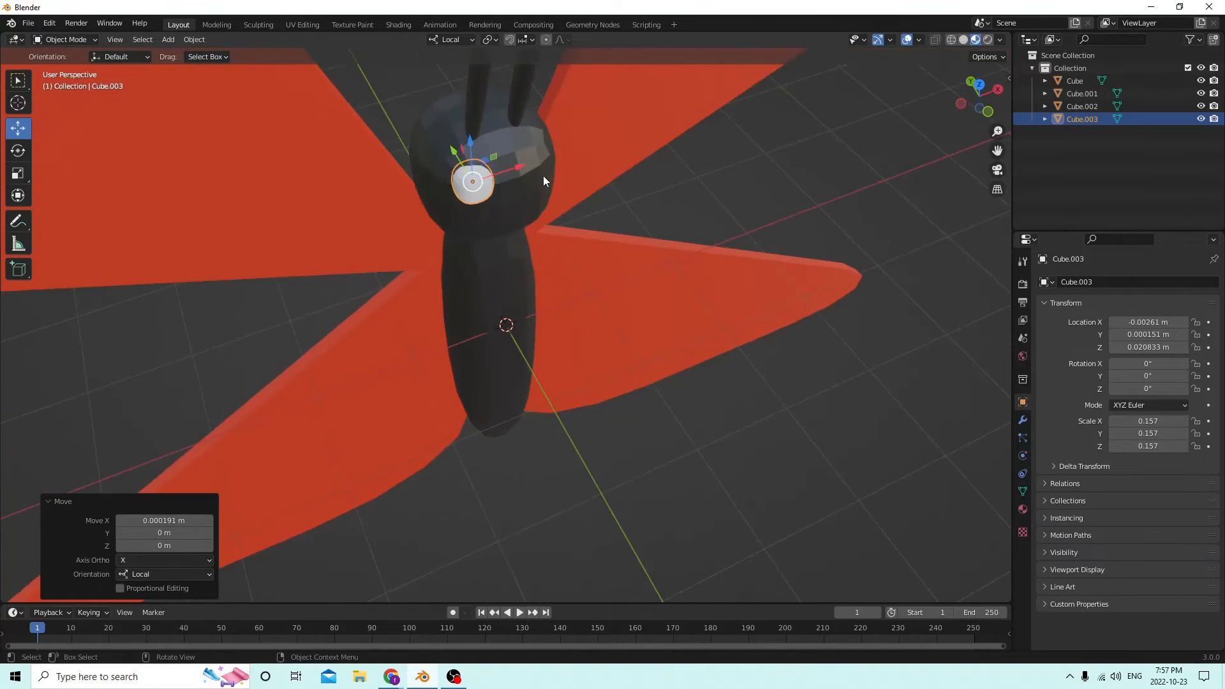
drag(452, 152, 448, 148)
middle_drag(448, 148, 435, 121)
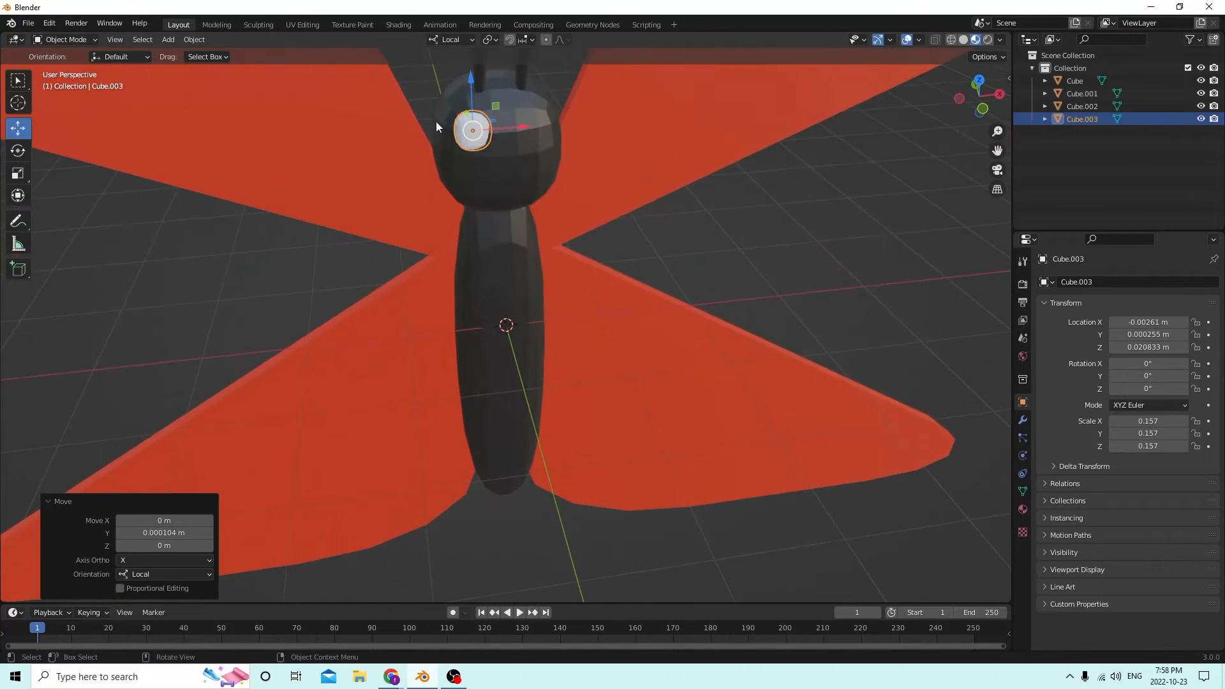
- Duplicate the eye in place and set the copy's X location to 0.00261 m
key(shift+d)
right_click(583, 122)
middle_drag(583, 122, 704, 181)
drag(515, 118, 557, 125)
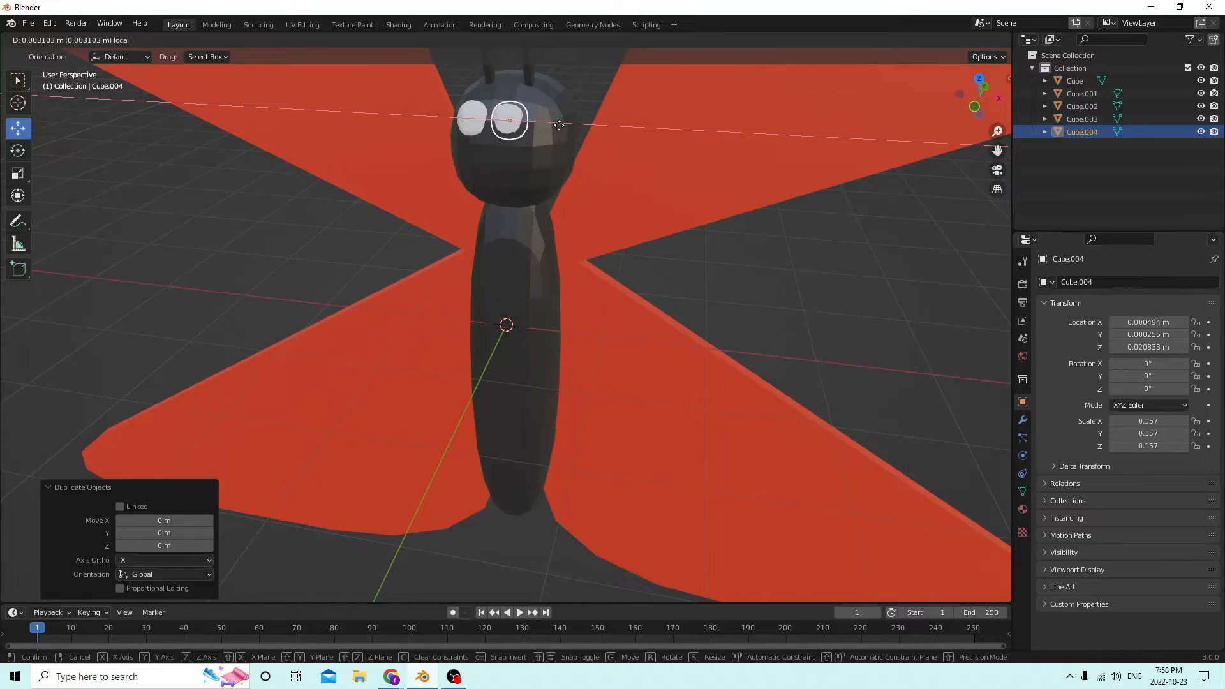
right_click(561, 128)
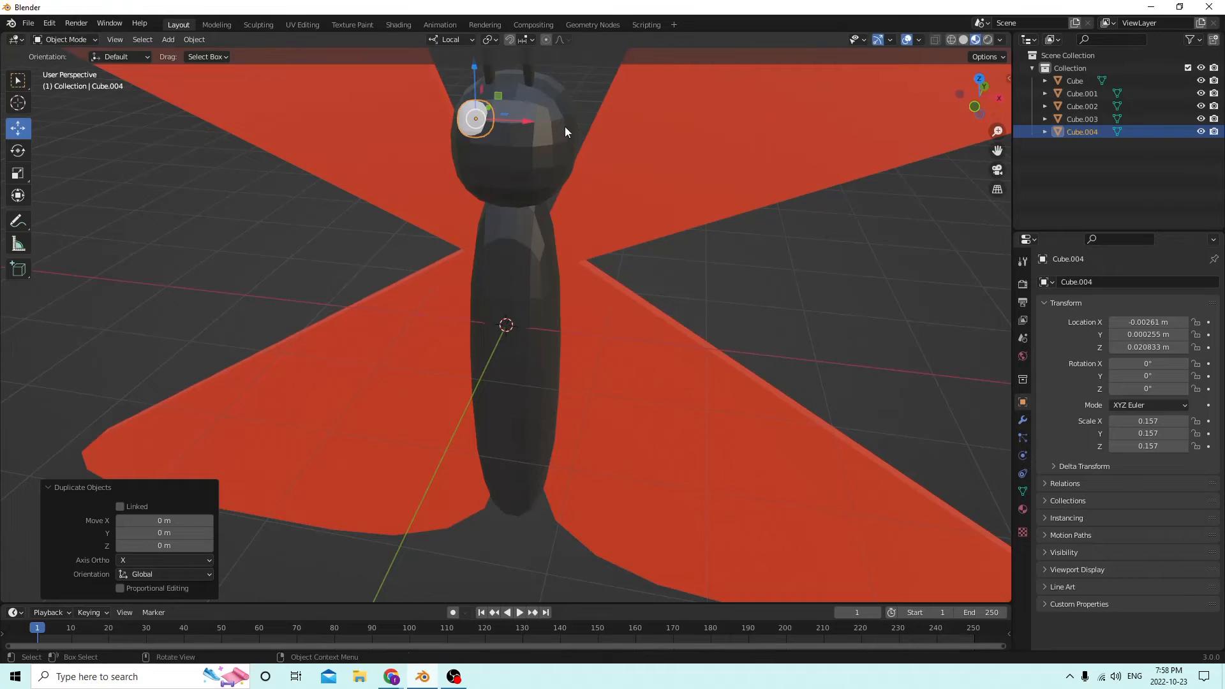
click(1142, 321)
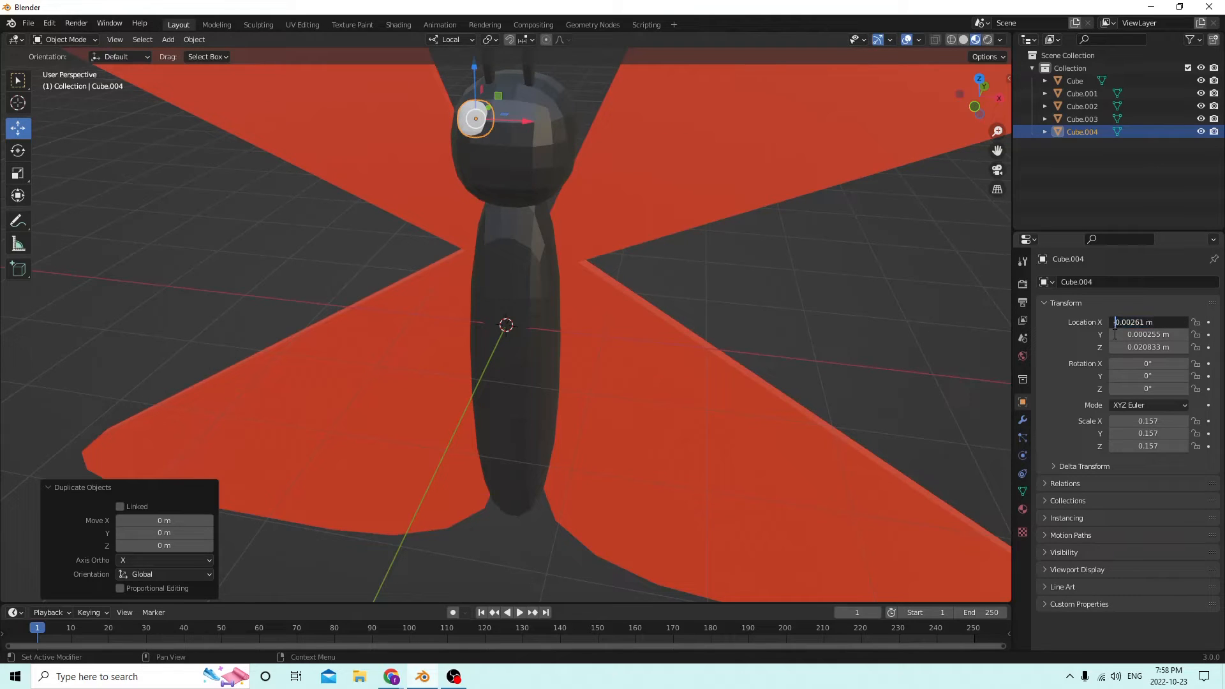
key(Return)
- Open the butterfly's body mesh in Edit Mode and switch to face selection
middle_drag(936, 270, 517, 163)
key(Tab)
key(Tab)
click(507, 140)
key(Tab)
click(508, 165)
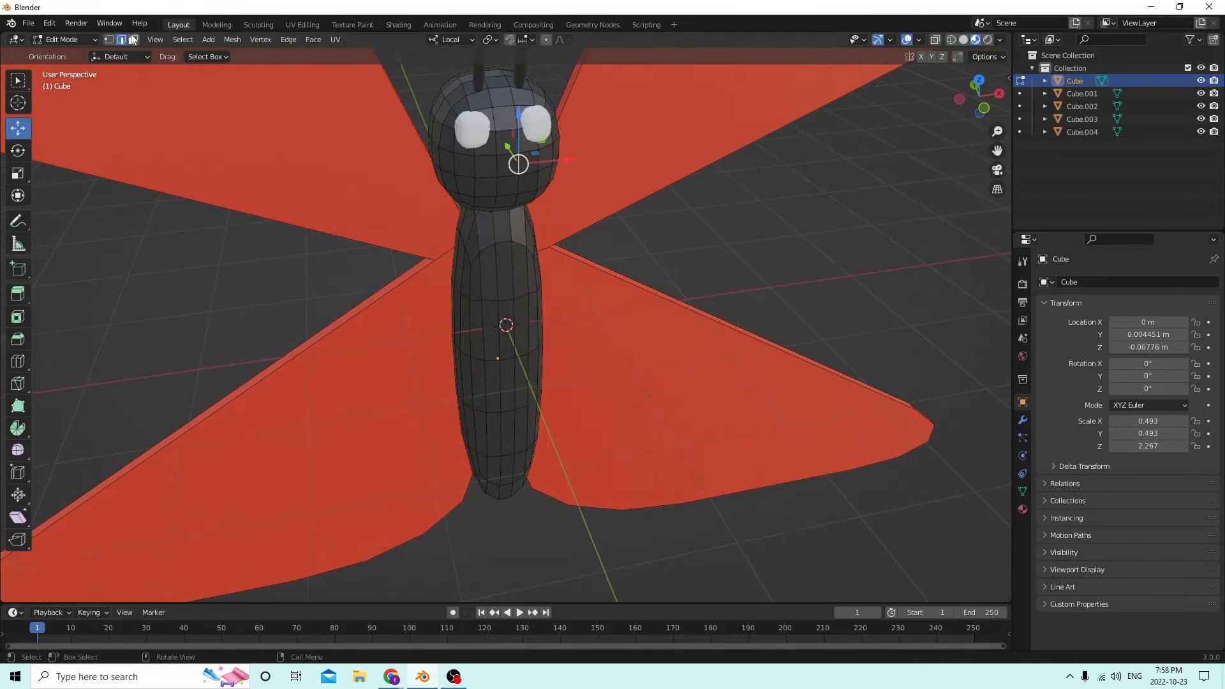
click(133, 40)
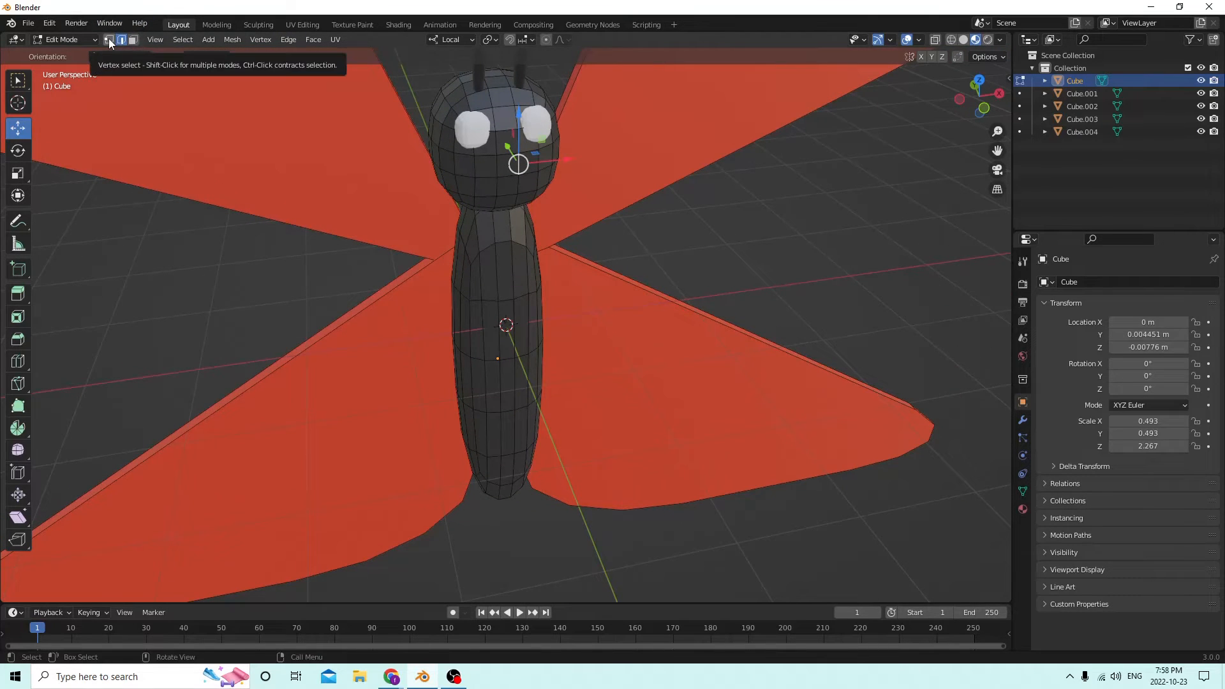
click(109, 39)
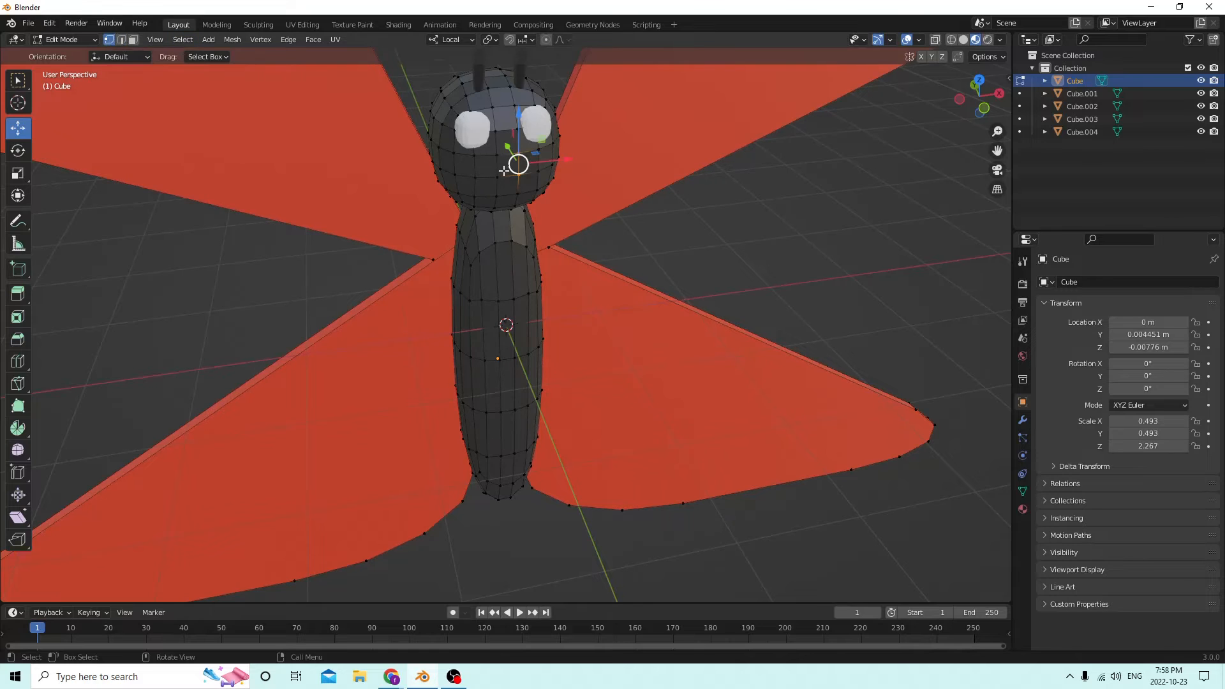
click(137, 40)
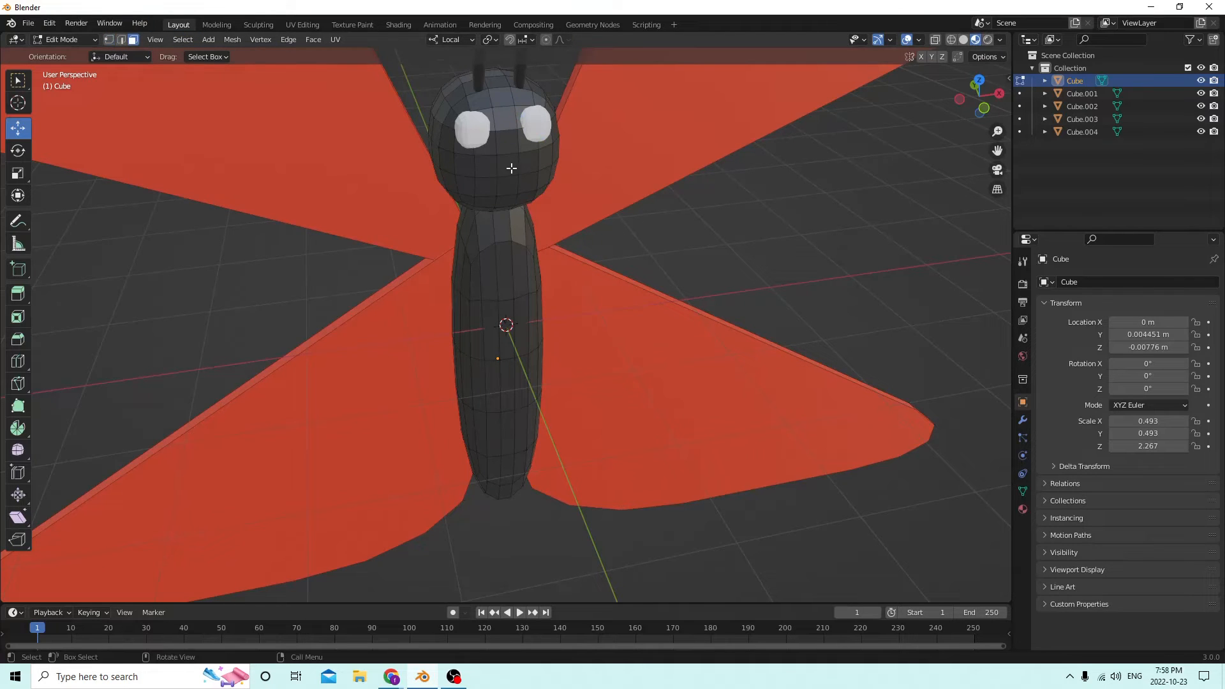
- Extrude the head face between the eyes about 0.0041 m outward and pull its tip about -0.0044 m along local Y
middle_drag(508, 147, 602, 108)
key(e)
click(682, 161)
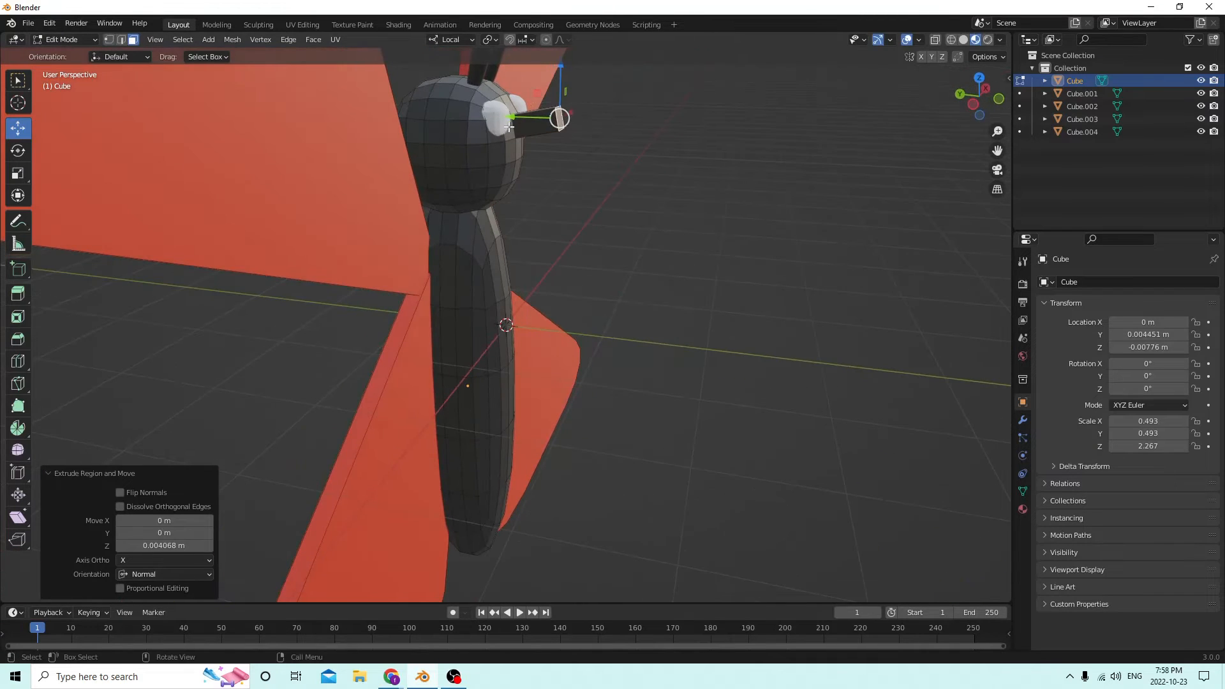
drag(513, 117, 563, 120)
mouse_move(564, 120)
middle_down()
mouse_move(503, 132)
mouse_move(558, 143)
middle_up()
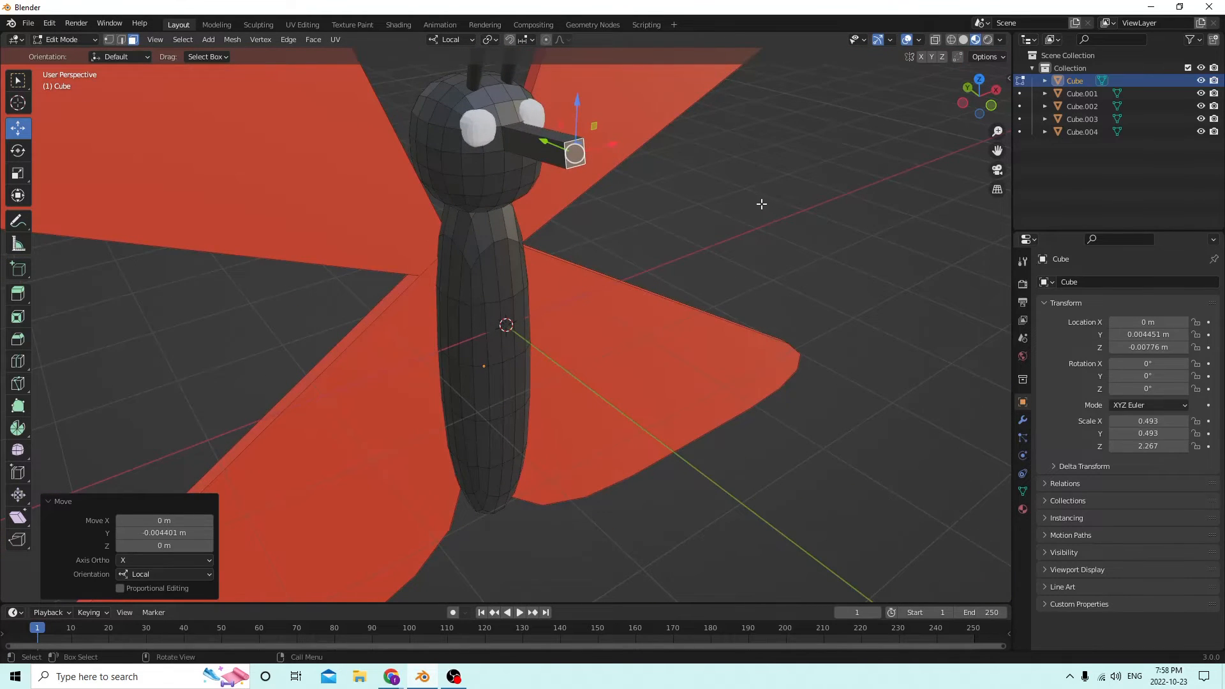
- Scale down the end face of the protrusion between the eyes to taper it, and return to Object Mode
middle_drag(761, 203, 582, 194)
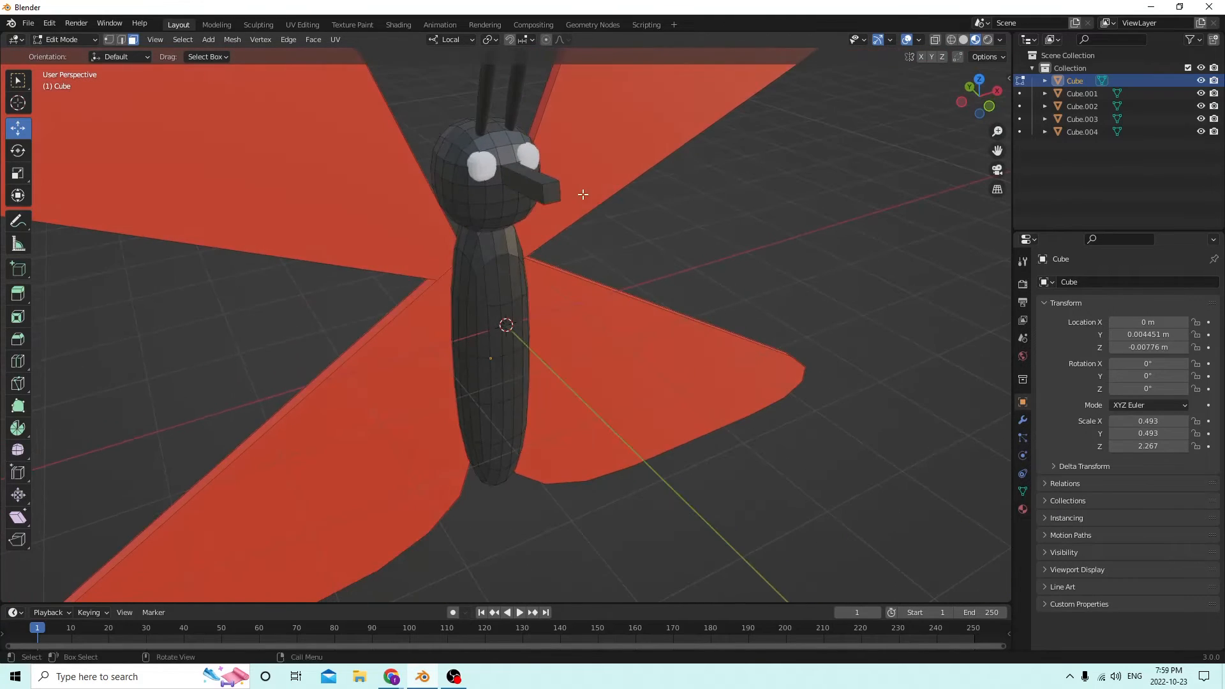
key(s)
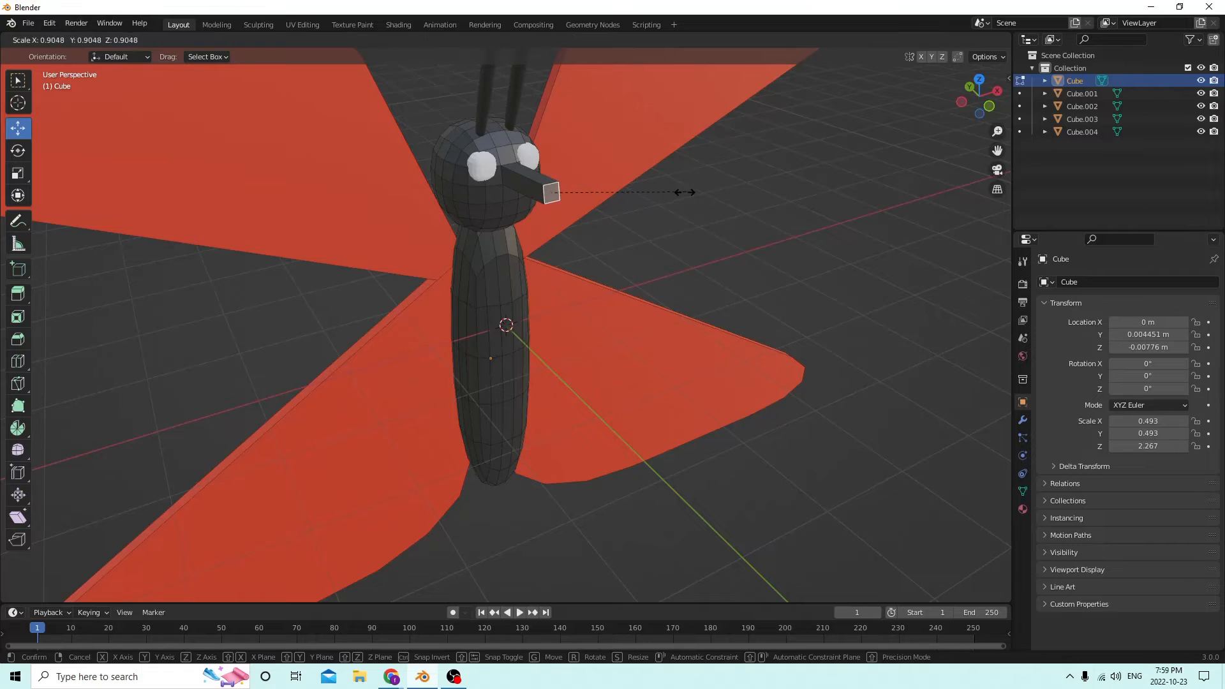
click(609, 197)
middle_drag(610, 198, 645, 151)
middle_drag(793, 213, 609, 211)
scroll(583, 185, up, 3)
scroll(603, 201, down, 1)
middle_drag(527, 119, 517, 122)
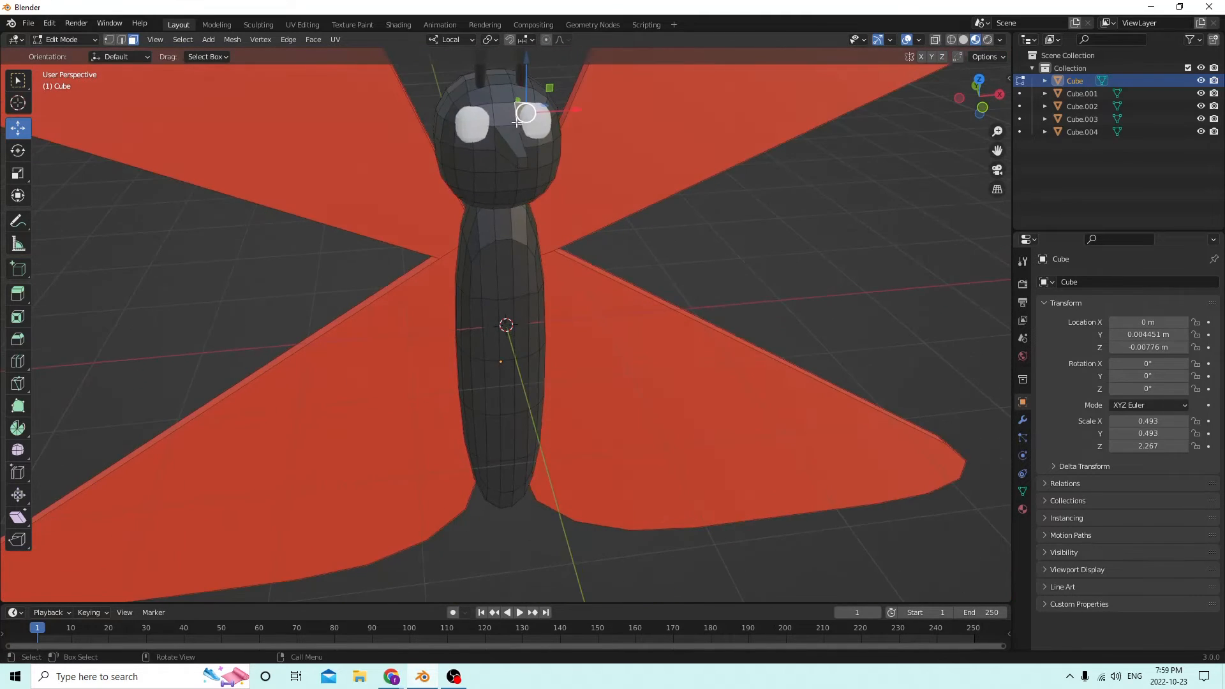
key(Tab)
- Add a 0.02 m cube mesh at the world origin and raise it 0.013938 m along Z
click(541, 123)
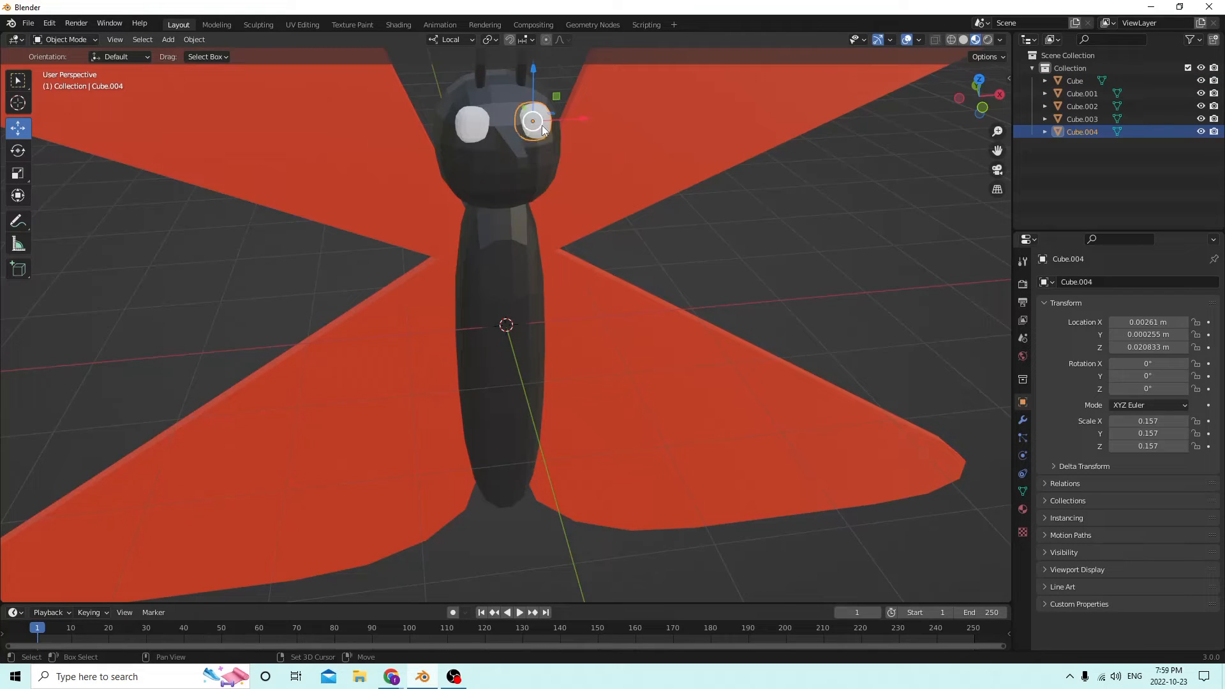
middle_drag(542, 125, 724, 113)
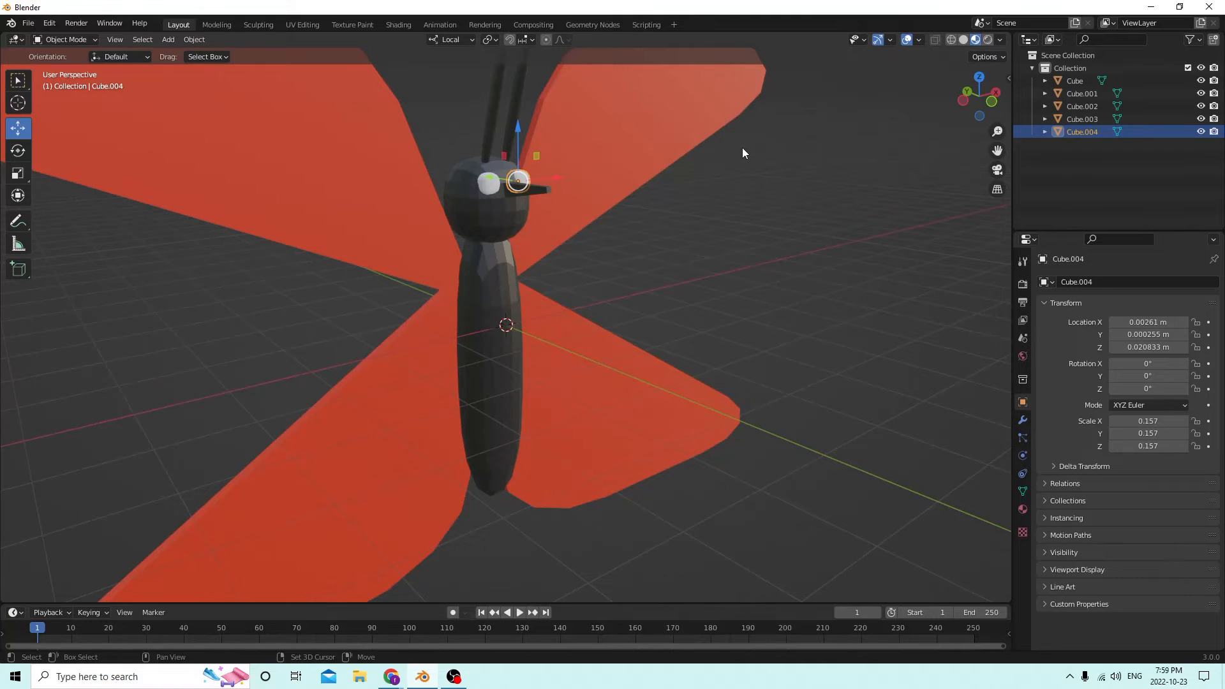
key(shift+a)
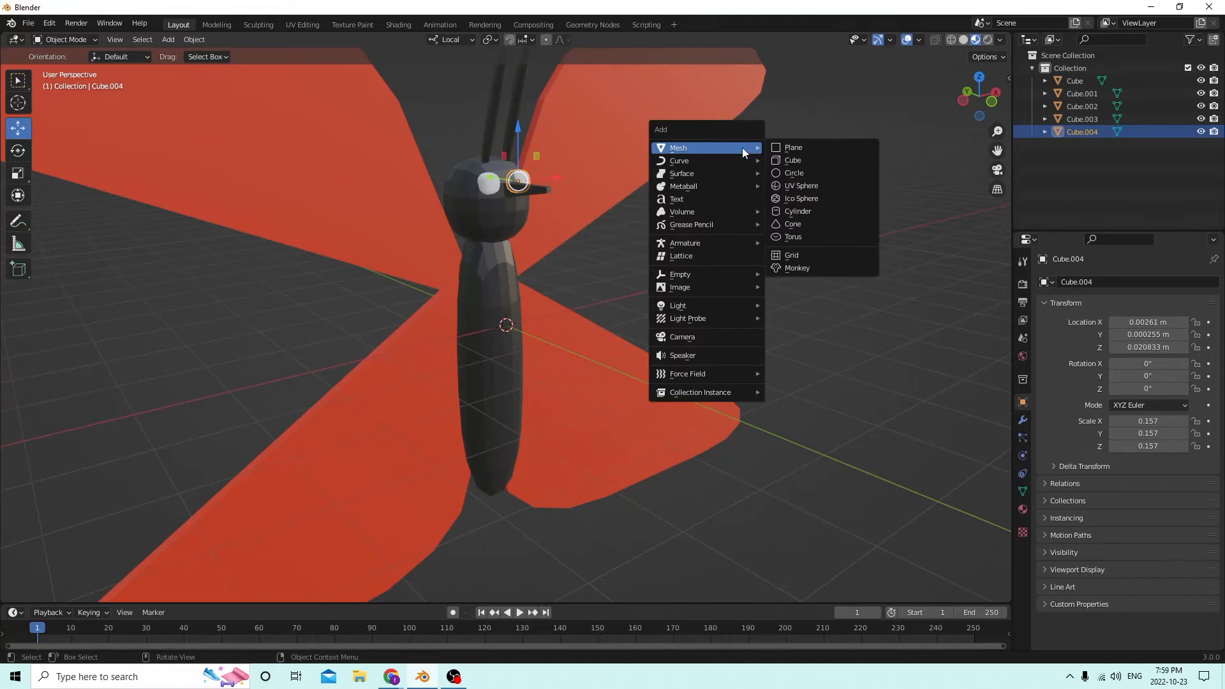
click(782, 160)
middle_drag(737, 166, 575, 221)
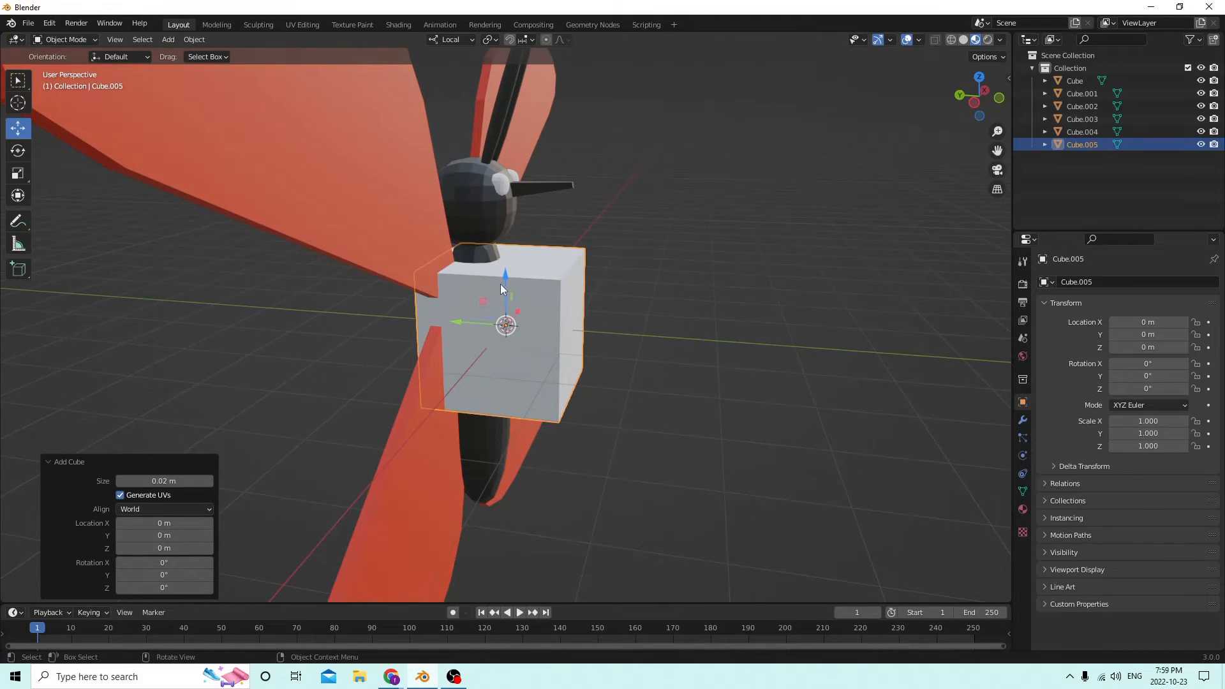
drag(500, 289, 472, 184)
middle_drag(472, 185, 85, 131)
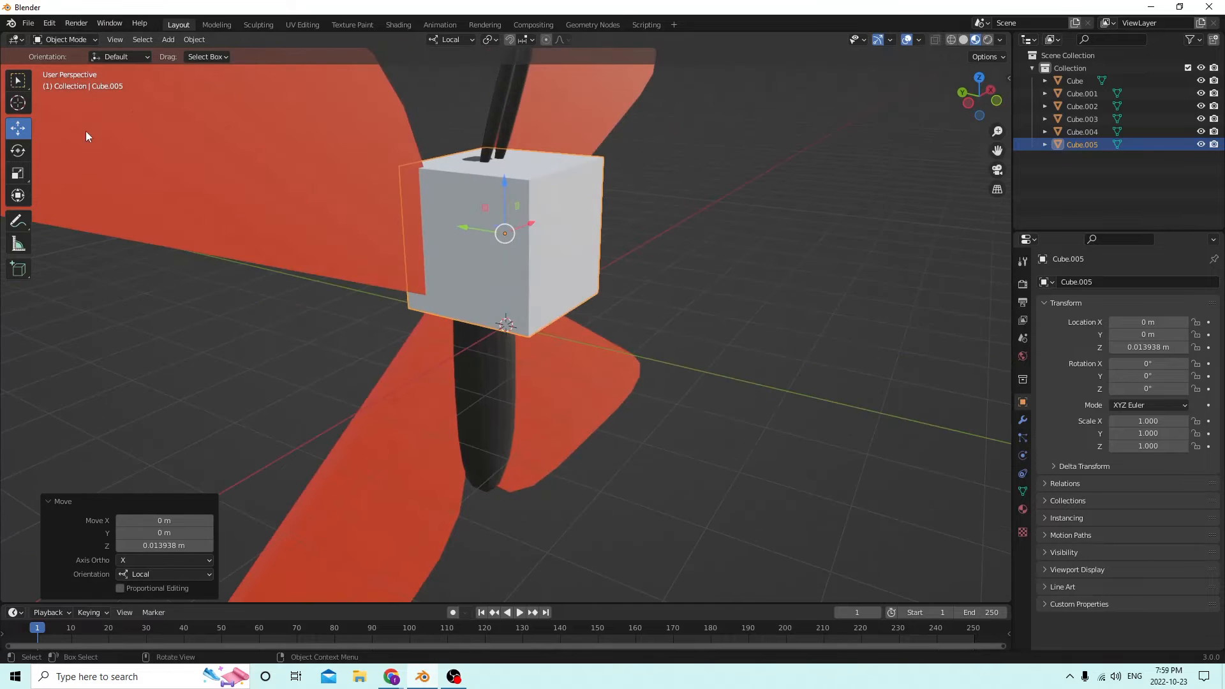
- Move the cube about -0.0274 m along local Y so it sits in front of the head
click(18, 173)
middle_drag(489, 194, 338, 145)
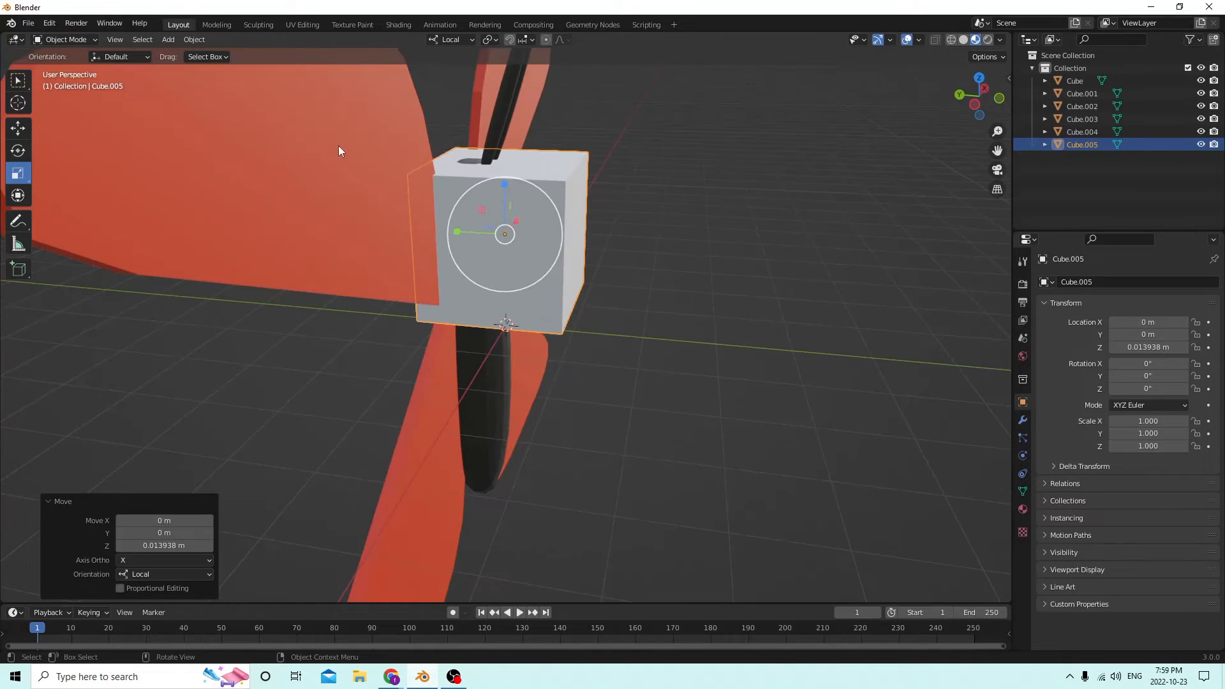
click(28, 128)
drag(460, 229, 636, 232)
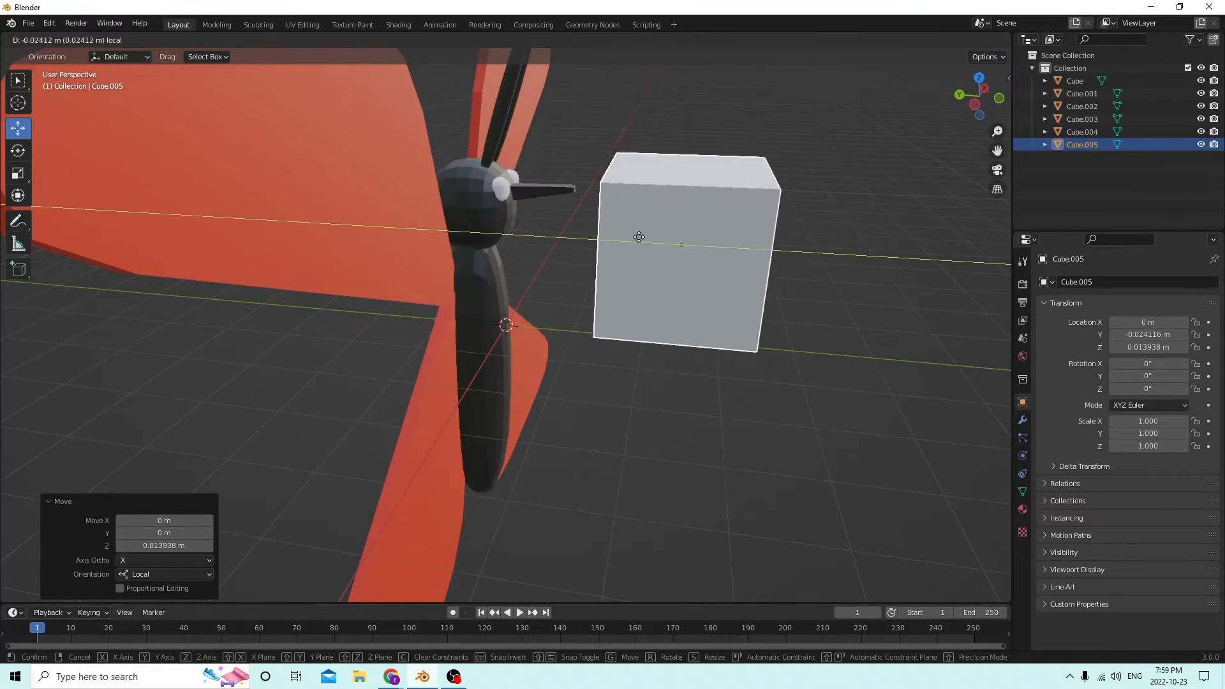
middle_drag(637, 233, 621, 207)
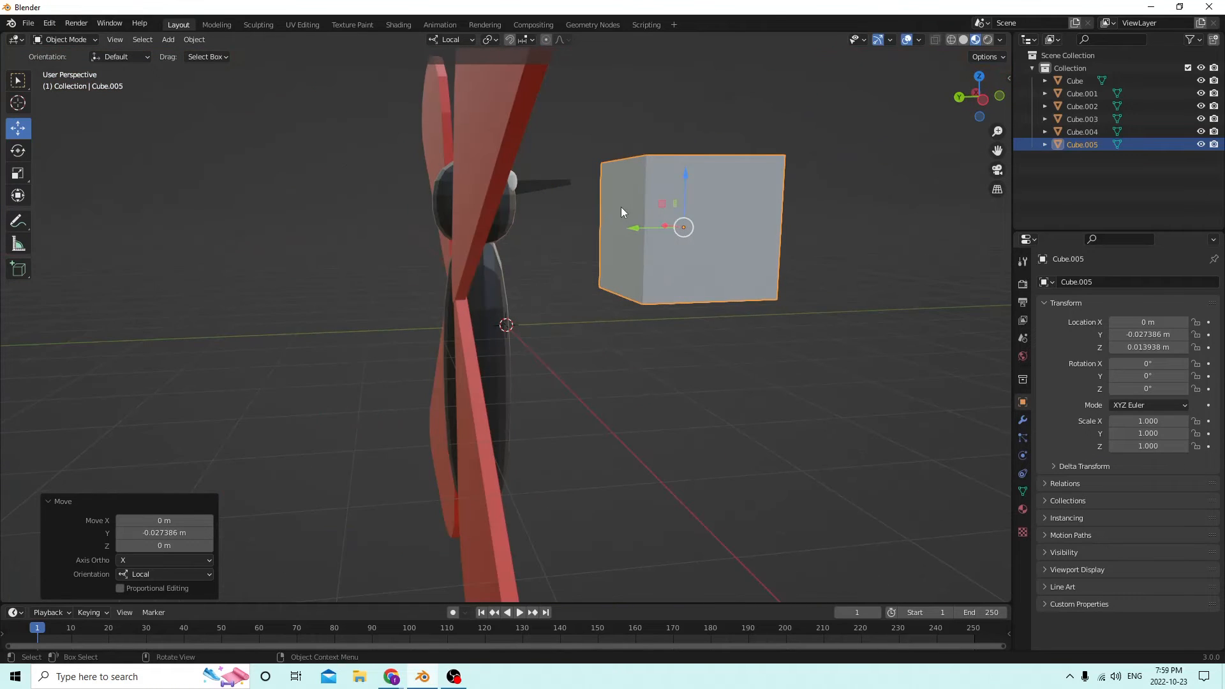
- In Edit Mode, scale the cube face nearest the butterfly to 0.338 along Z and 0.643 along X, and return to Object Mode
key(Tab)
click(623, 206)
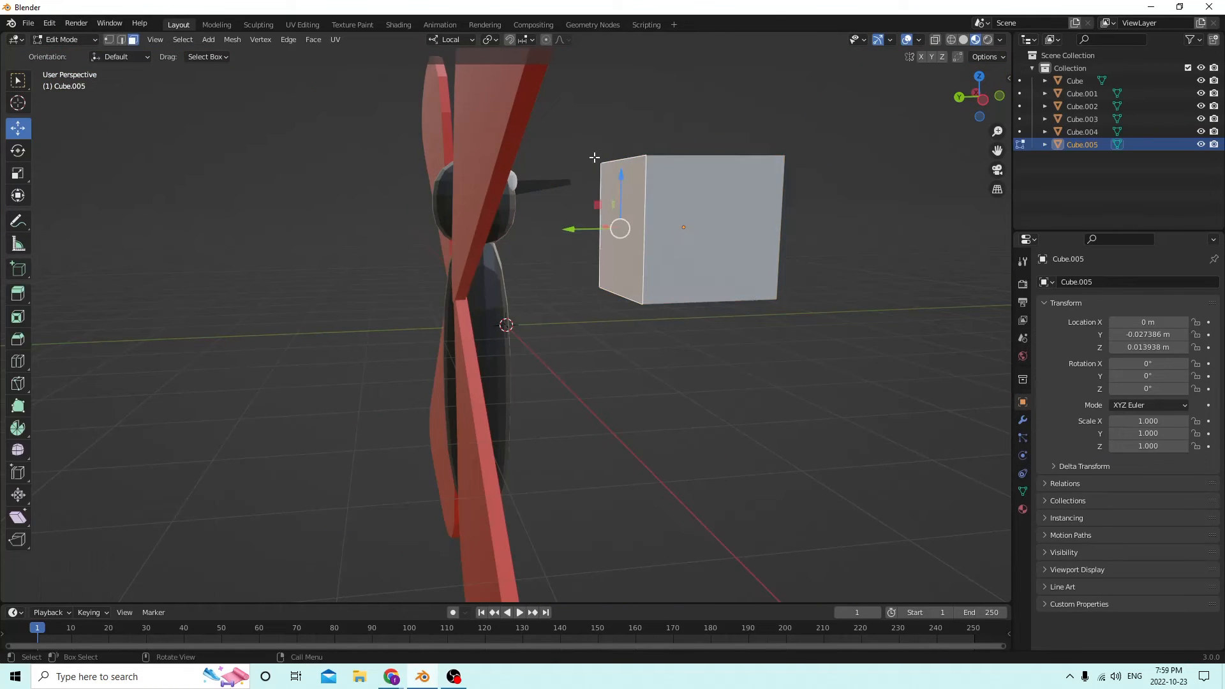
click(17, 173)
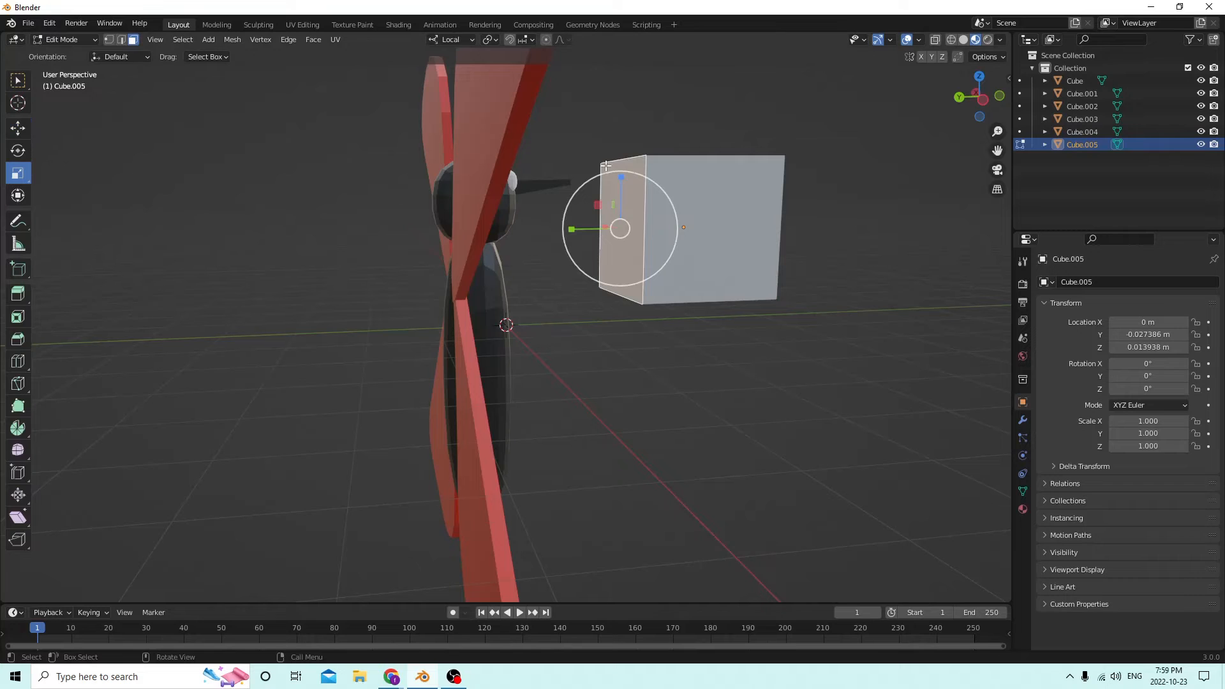
drag(620, 177, 617, 213)
middle_drag(617, 213, 731, 283)
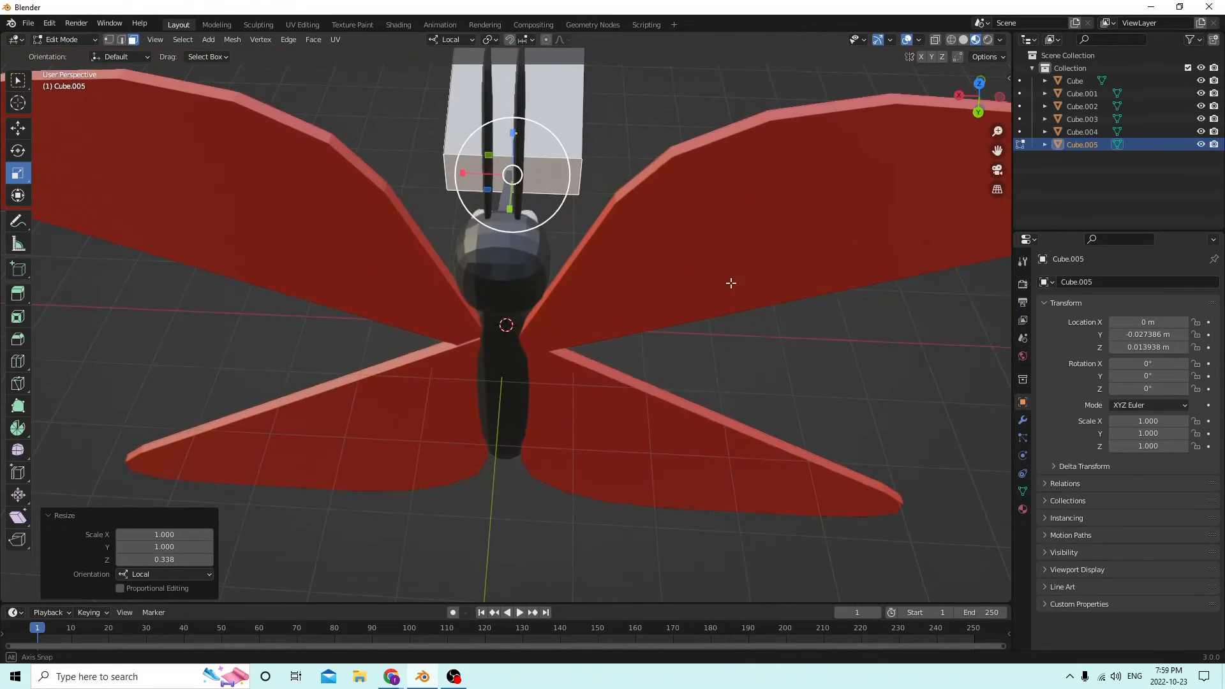
drag(462, 173, 483, 179)
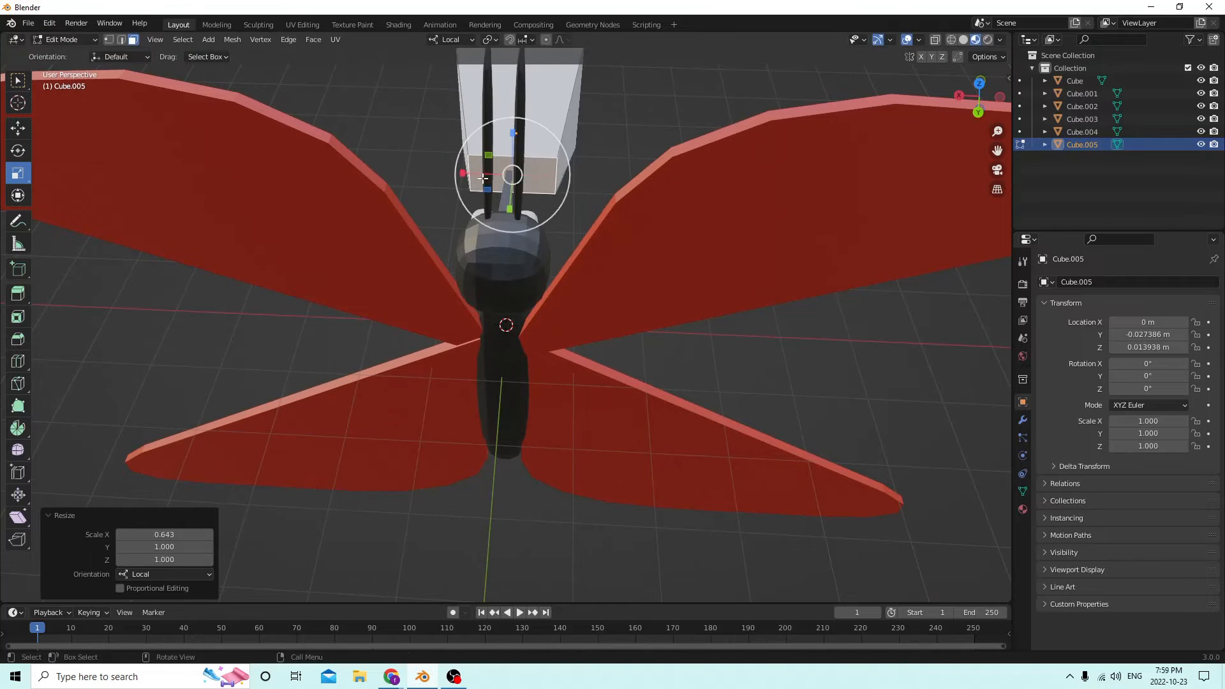
middle_drag(483, 178, 736, 179)
key(Tab)
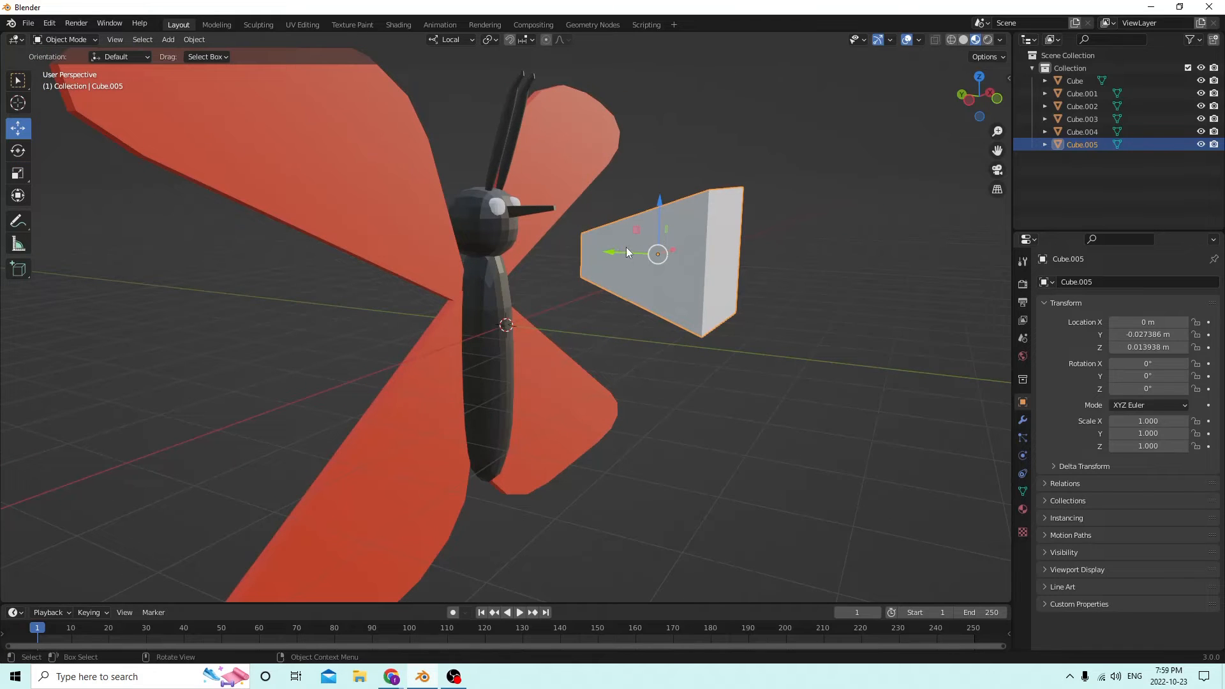
- Scale the tapered cube to 0.4 and move it against the lower front of the head at Z 0.015753 m
mouse_move(781, 238)
middle_down()
mouse_move(691, 235)
mouse_move(791, 243)
mouse_move(798, 254)
mouse_move(851, 245)
mouse_move(819, 193)
mouse_move(788, 219)
mouse_move(812, 198)
mouse_move(874, 206)
mouse_move(814, 190)
mouse_move(824, 237)
mouse_move(797, 238)
middle_up()
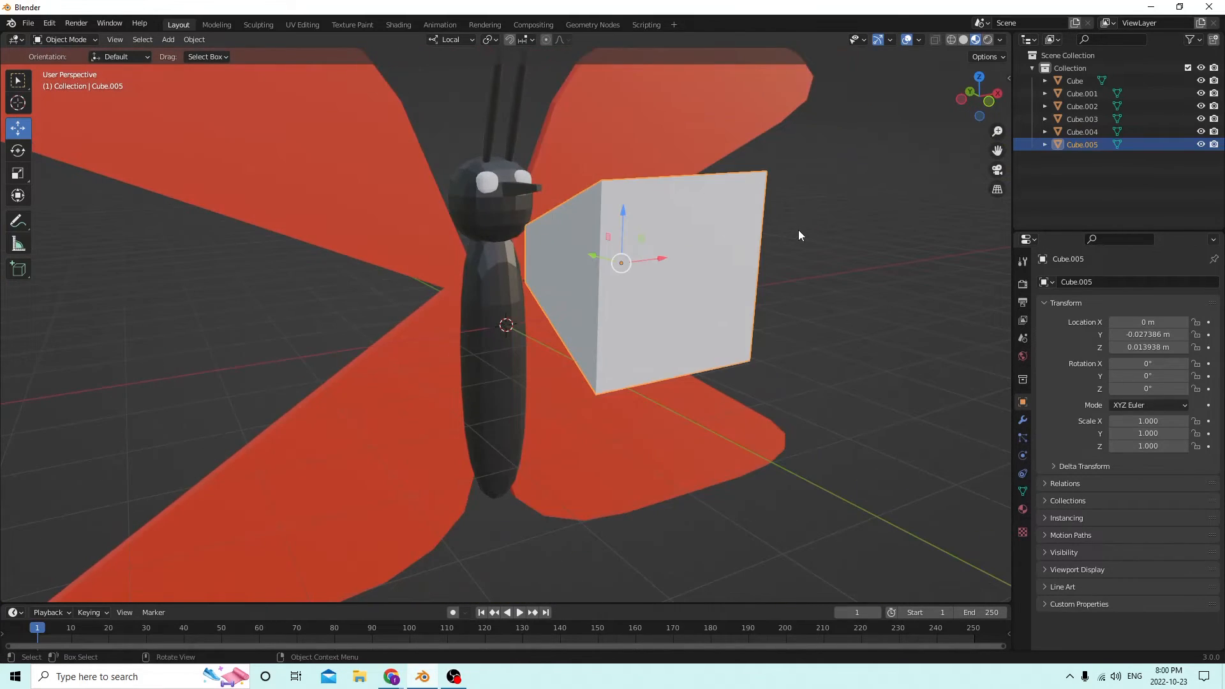
key(s)
click(697, 225)
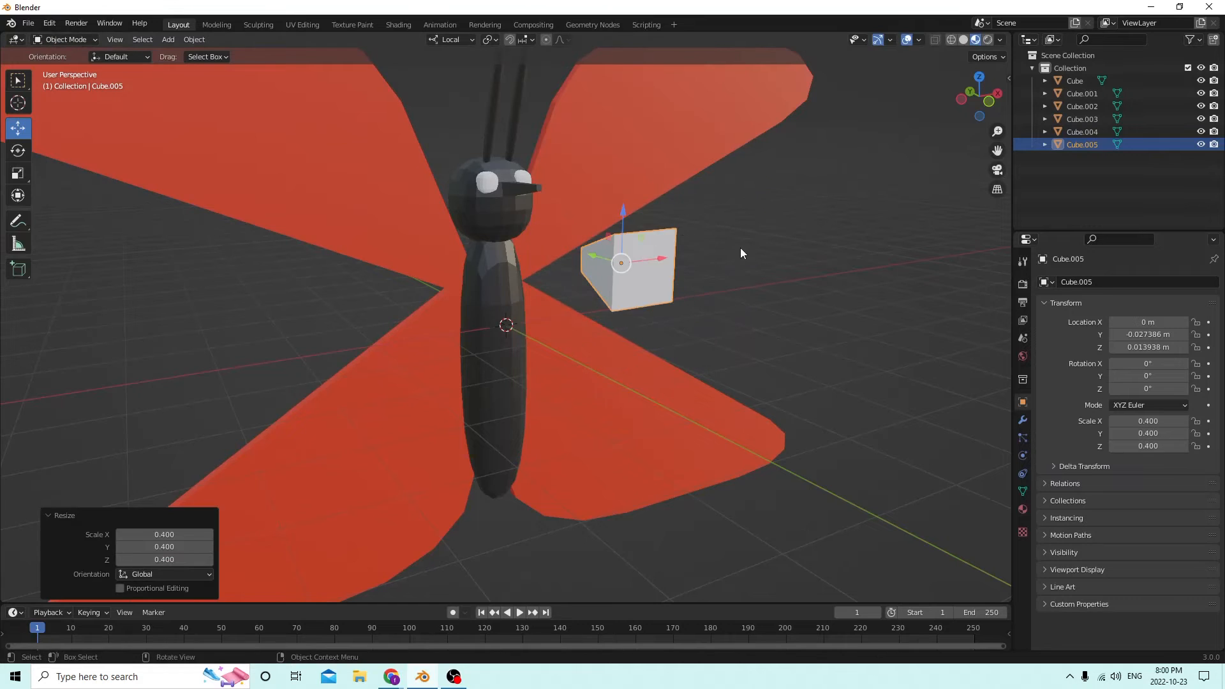
middle_drag(740, 248, 796, 244)
drag(665, 250, 491, 200)
middle_drag(477, 168, 510, 166)
drag(524, 183, 525, 171)
middle_drag(524, 172, 631, 206)
- Reduce the tapered cube's overall scale to 0.230 and push it about 0.0025 m along local Y into the head
key(s)
click(594, 195)
drag(483, 200, 454, 191)
middle_drag(453, 191, 316, 171)
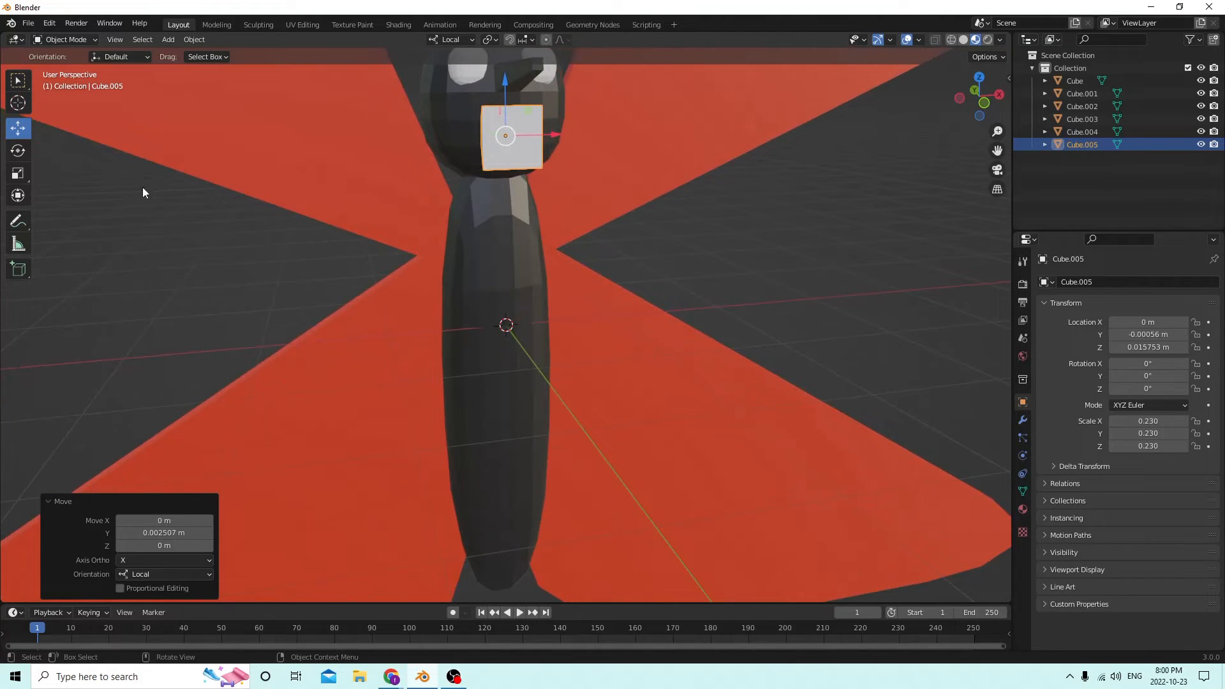
- Widen the tapered cube by a factor of about 1.189 along its local X axis
click(19, 177)
drag(555, 132, 564, 132)
middle_drag(564, 132, 660, 136)
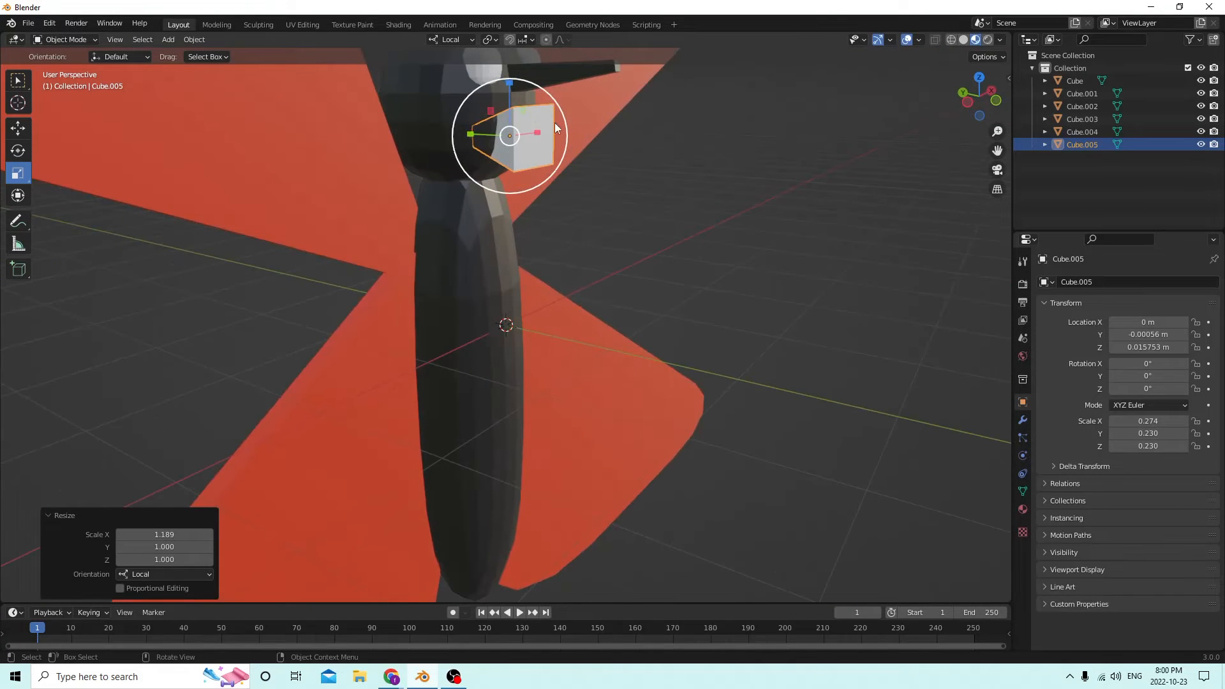
- Add the butterfly body to the selection as the active object, keeping the tapered cube selected
scroll(462, 130, down, 3)
shift+click(495, 121)
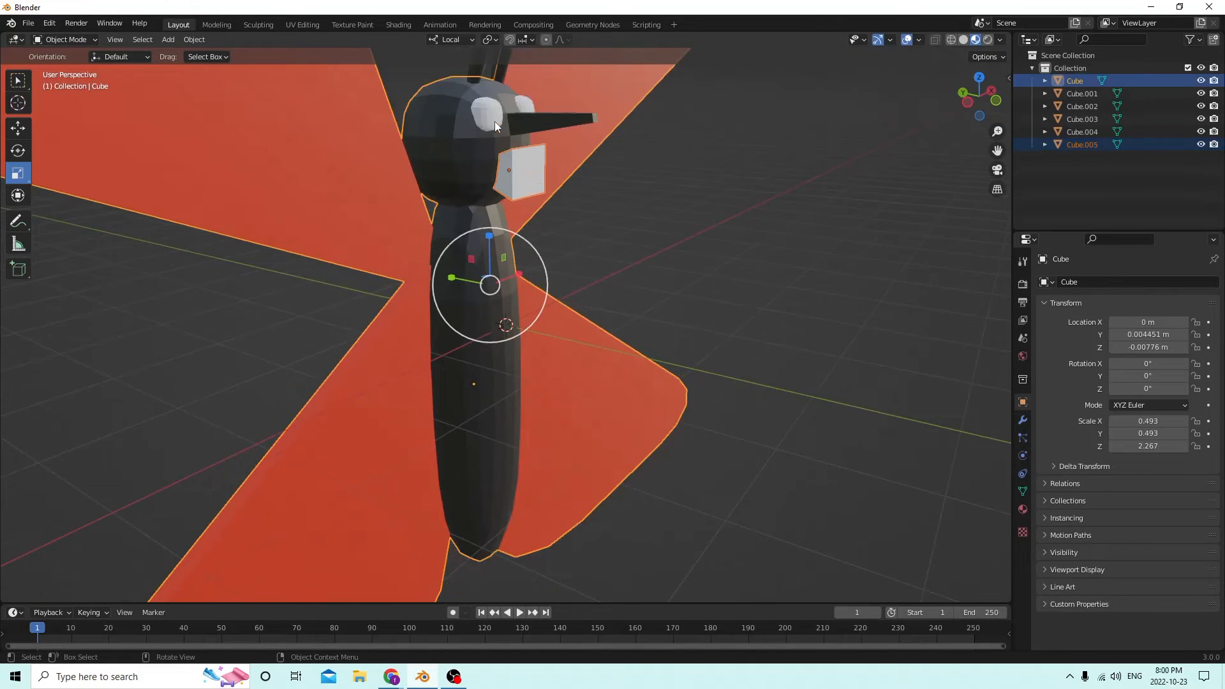
- Try subtracting the tapered cube from the body with Bool Tool's Auto Boolean Difference, and undo it
click(199, 40)
mouse_move(224, 463)
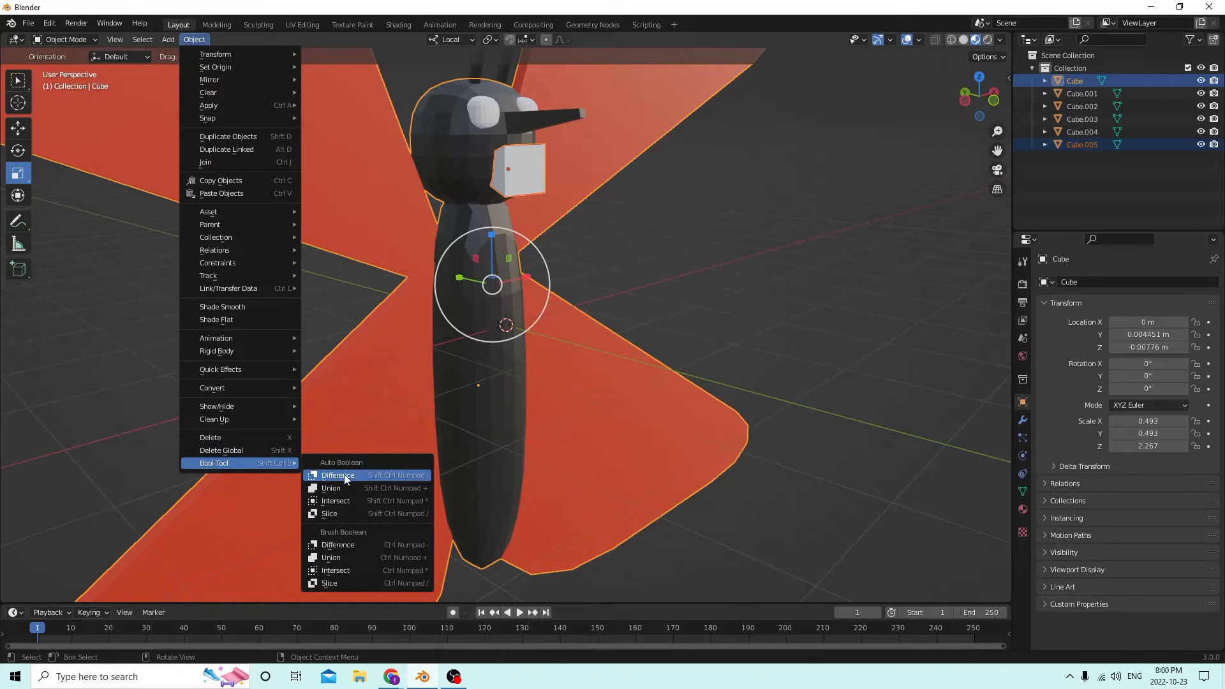
click(344, 476)
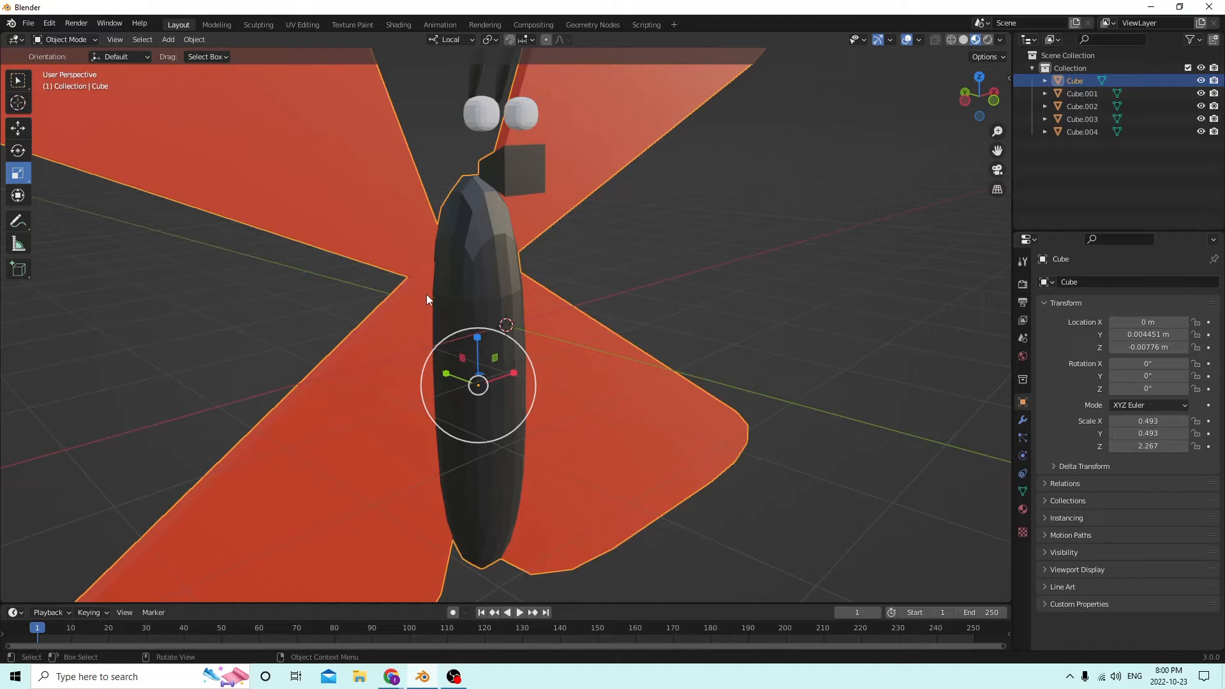
click(51, 23)
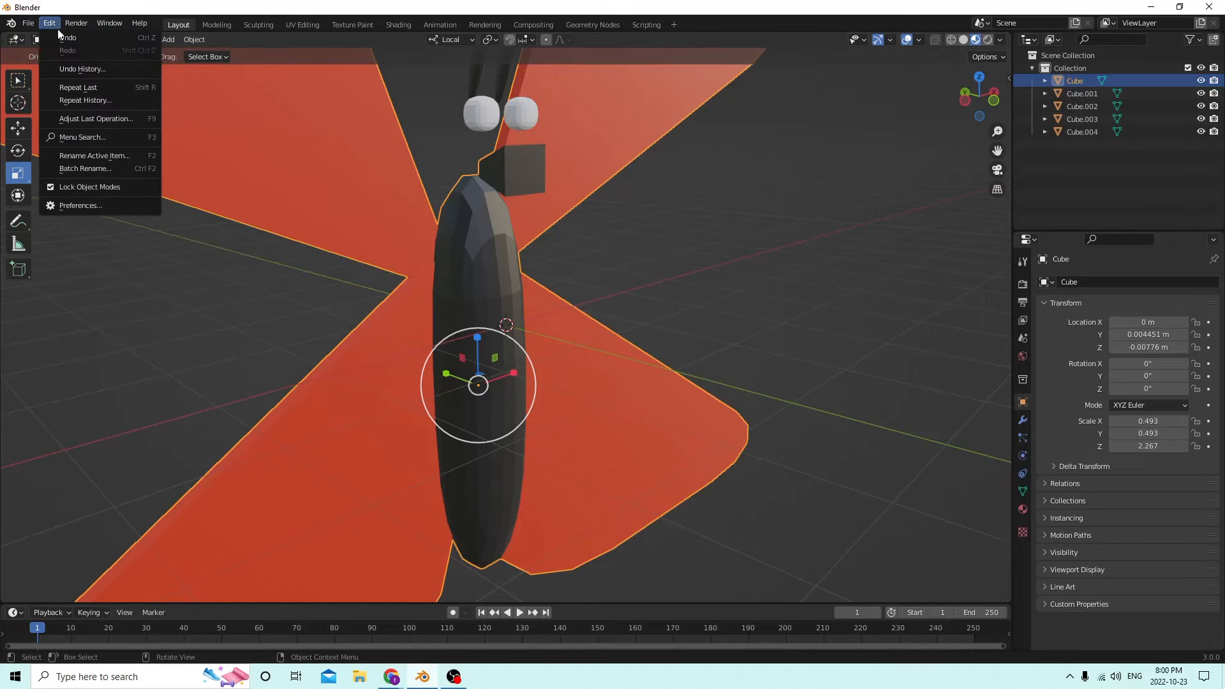
click(66, 40)
- Subtract the tapered cube from the body with Bool Tool's Brush Boolean Difference and open the body's modifier settings
click(192, 39)
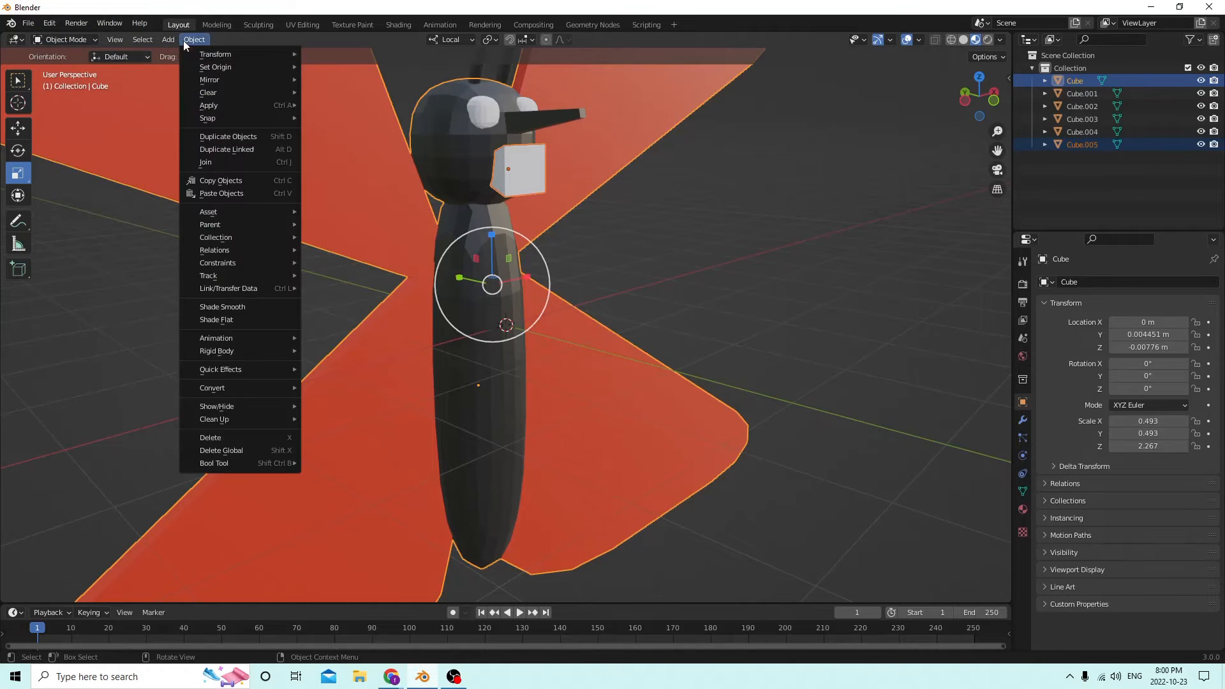
mouse_move(224, 464)
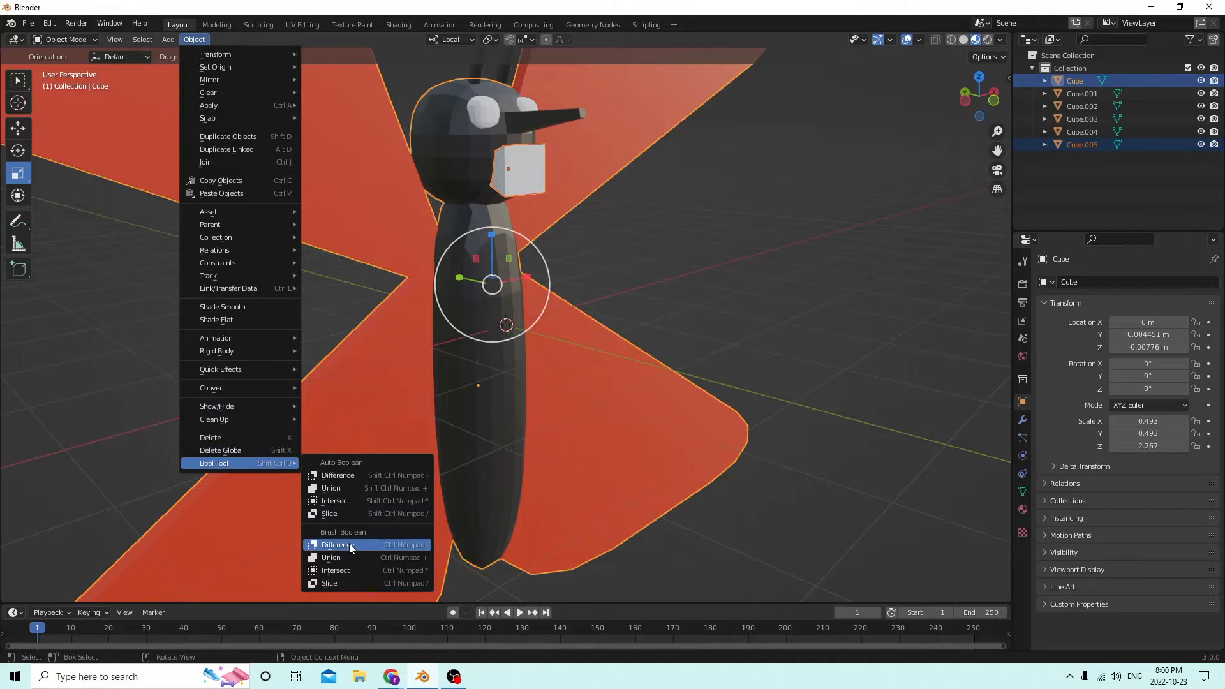
click(350, 547)
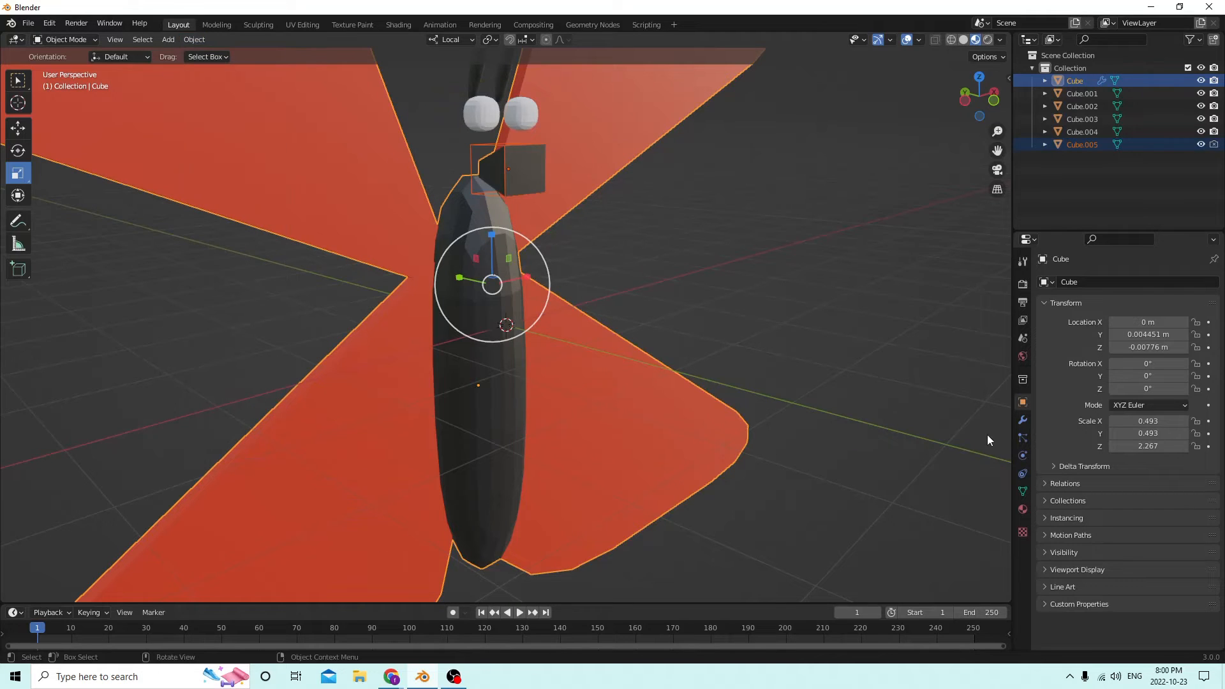
click(1022, 421)
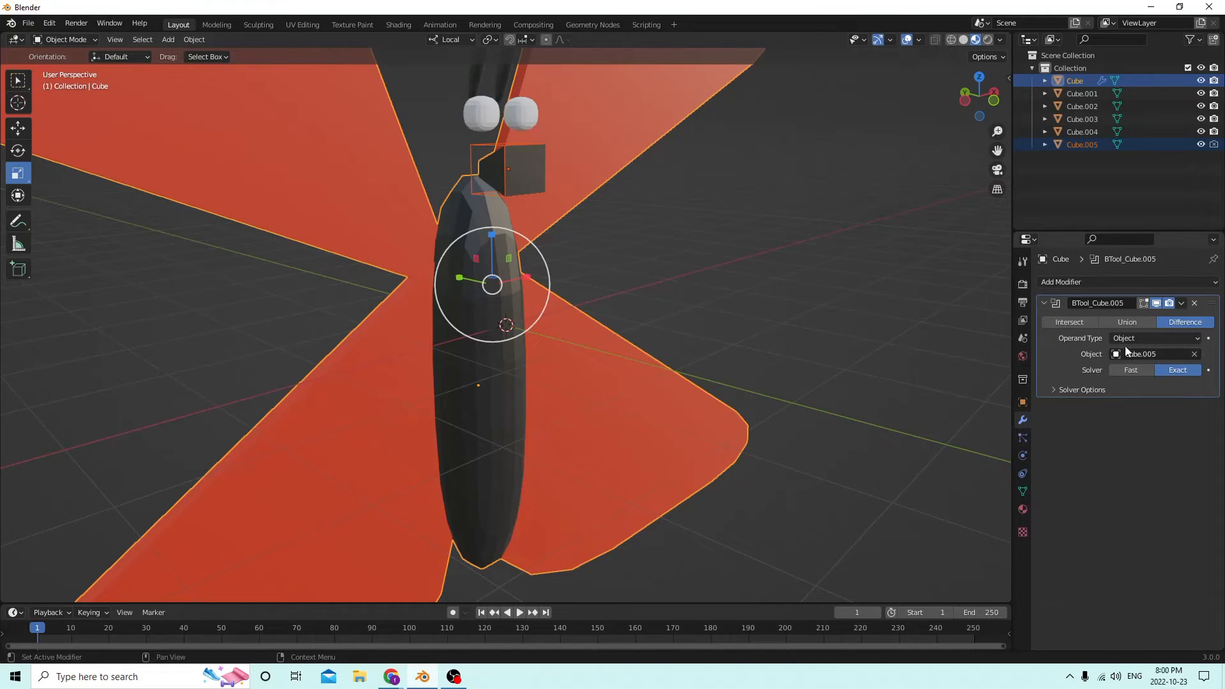
- Try the Union and Intersect operations on the Boolean modifier and return it to Difference
click(1126, 319)
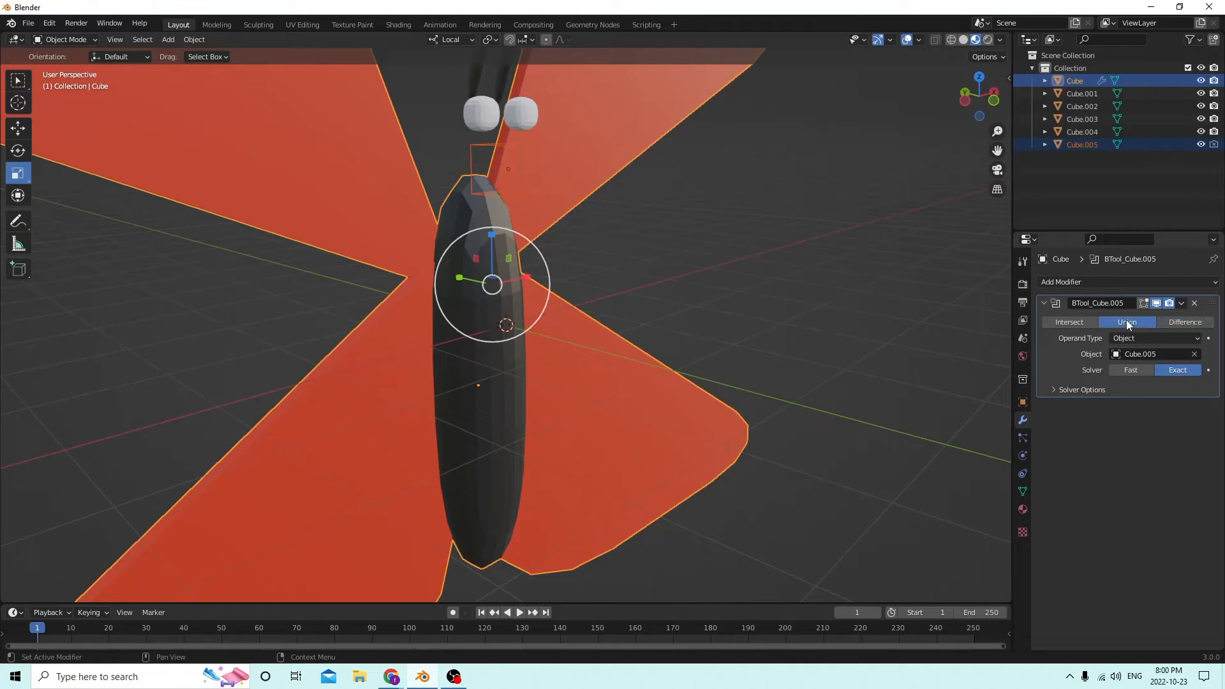
click(1081, 322)
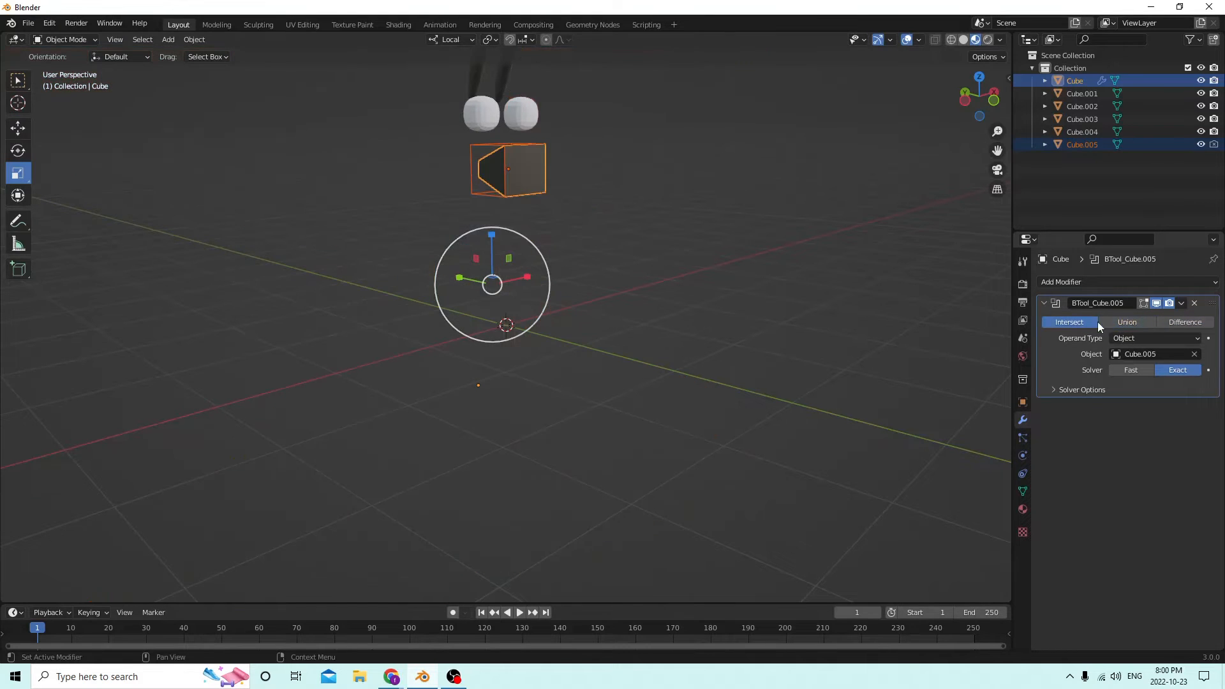
click(1129, 323)
click(1188, 322)
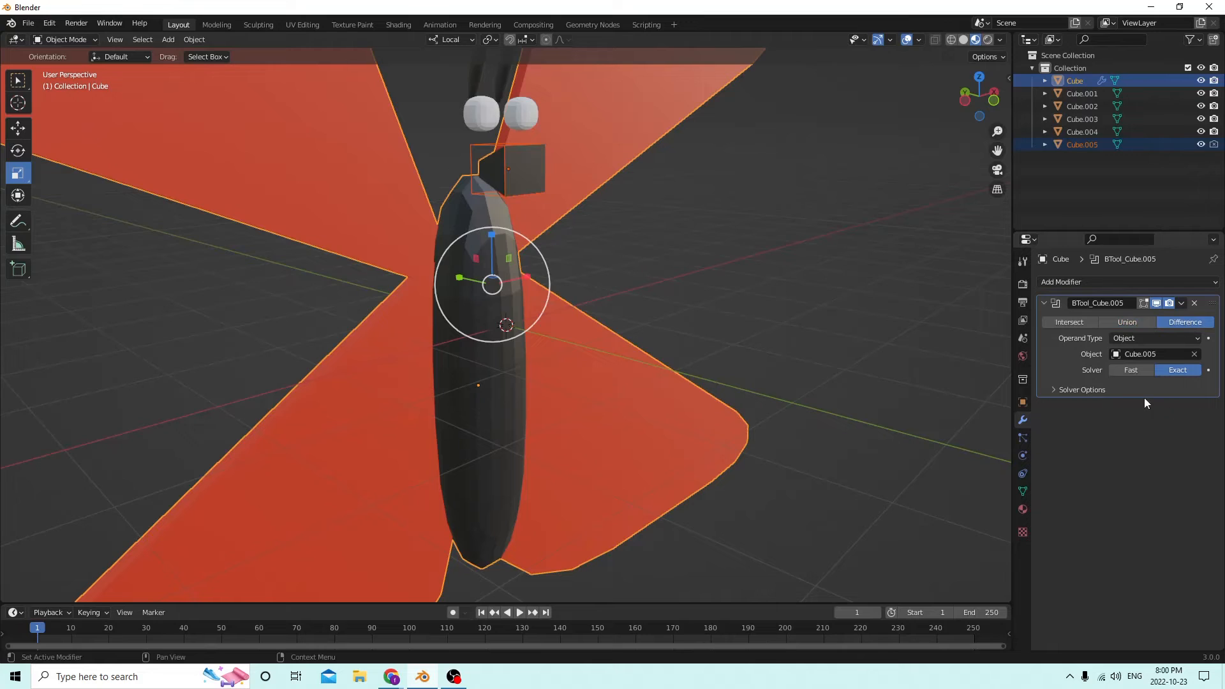
- Enable Self Intersection in the Boolean modifier's solver options and apply the modifier to the body
click(1082, 389)
click(1113, 409)
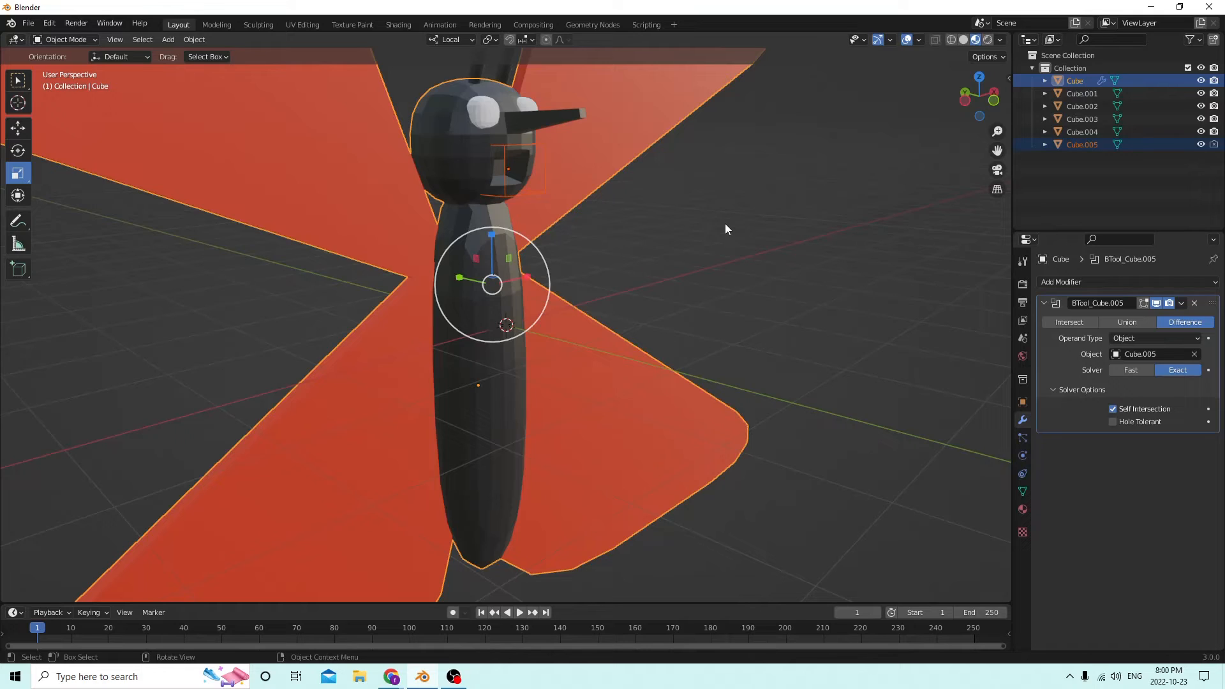
click(1183, 307)
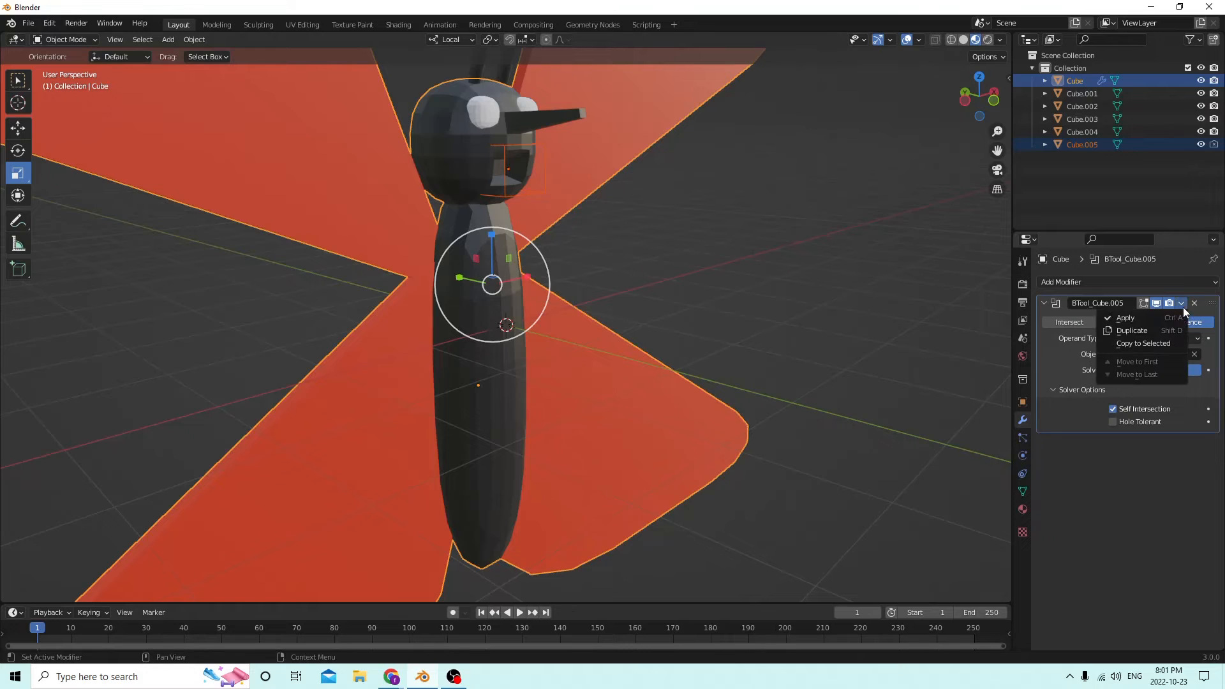
click(1154, 317)
- Delete the cutter cube Cube.005 left over in the mouth opening
middle_drag(772, 188, 717, 195)
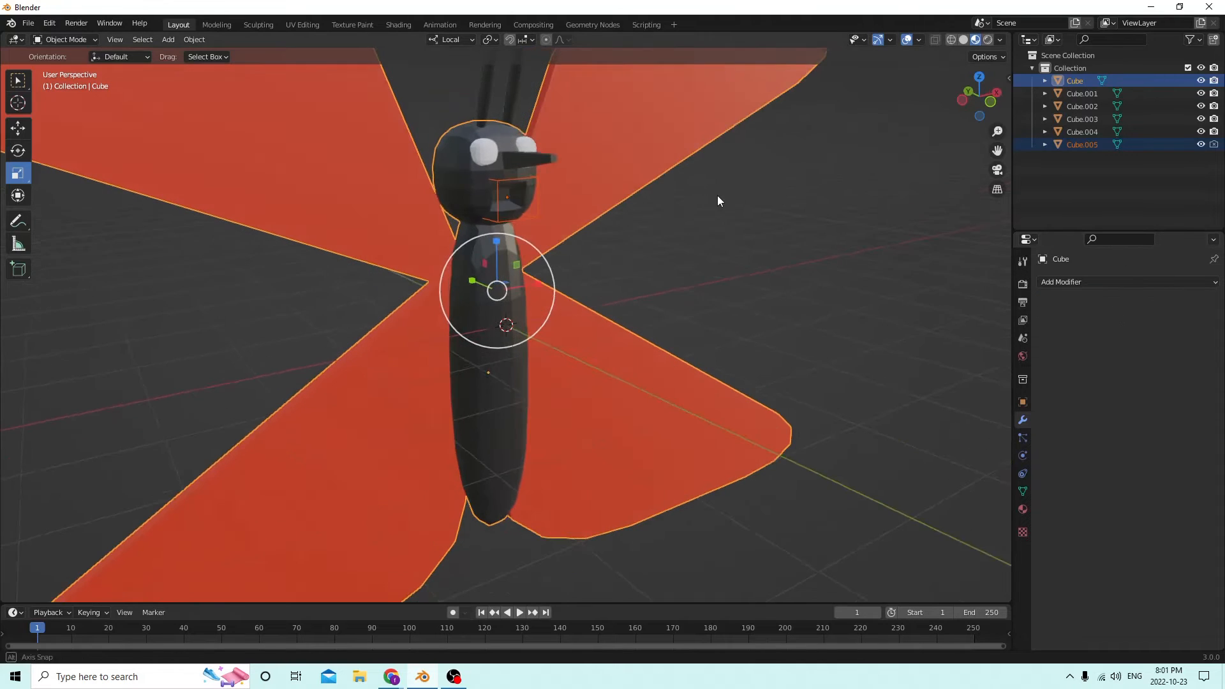
click(528, 214)
click(535, 218)
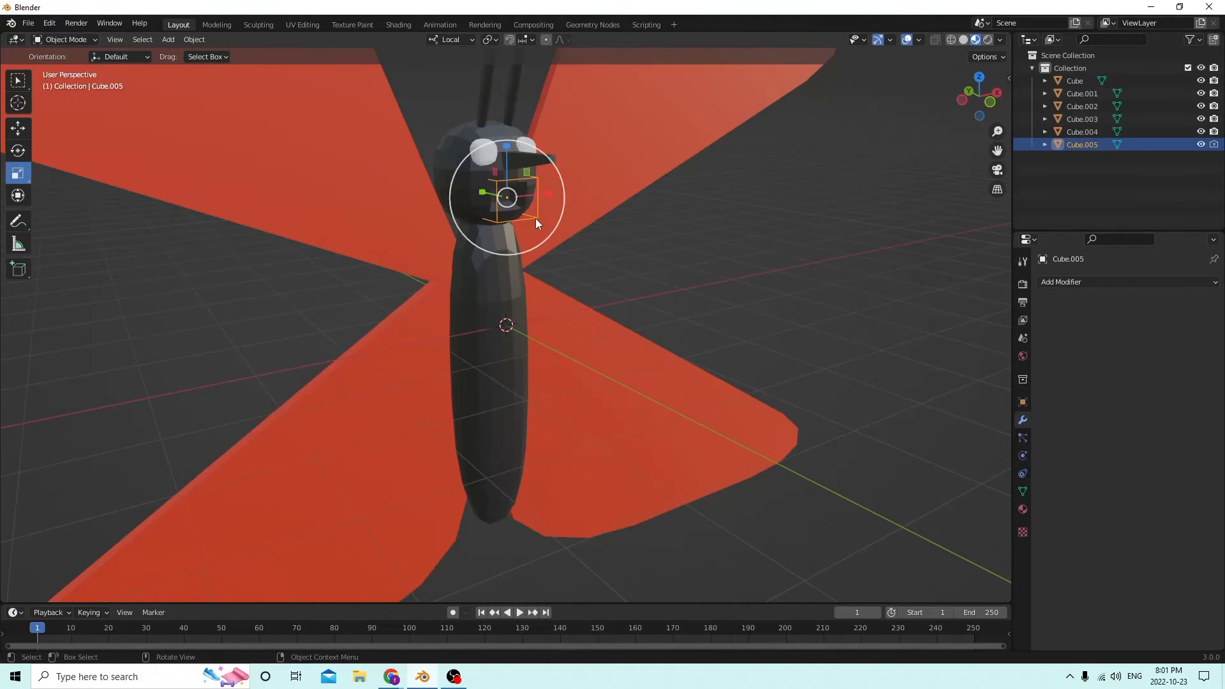
key(x)
click(536, 215)
middle_drag(537, 214, 549, 167)
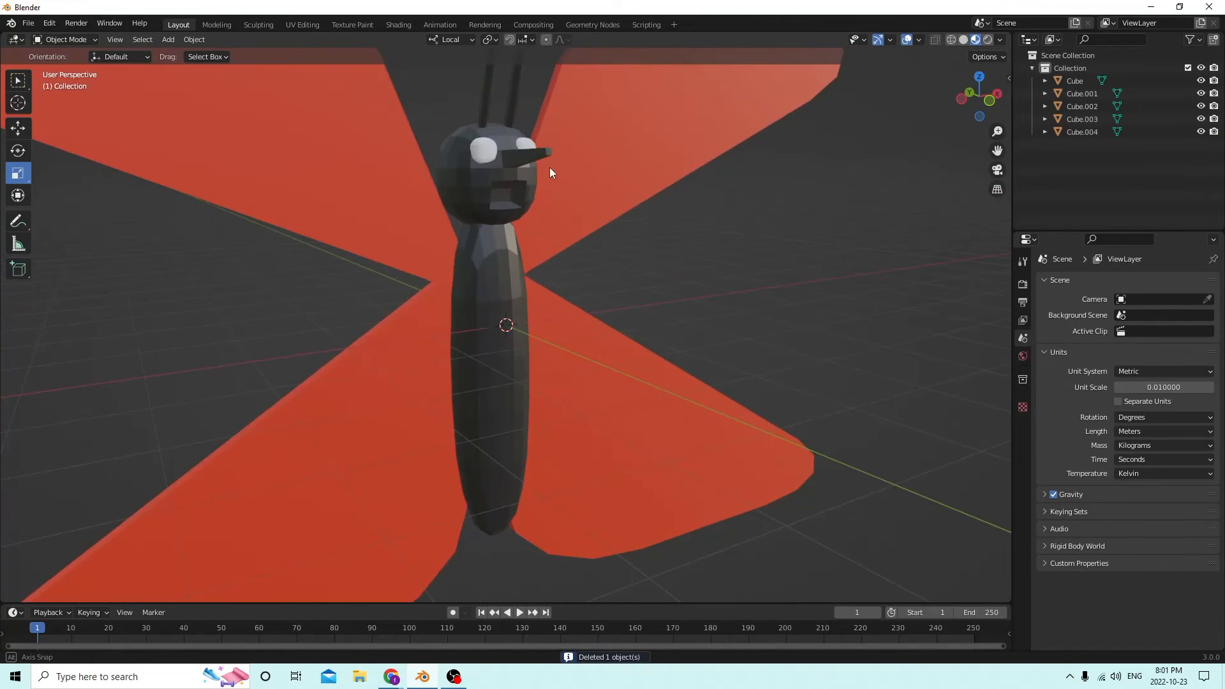
- Try selecting the mouth faces of the body mesh with Select Linked, and clear the selection
middle_drag(155, 63, 277, 82)
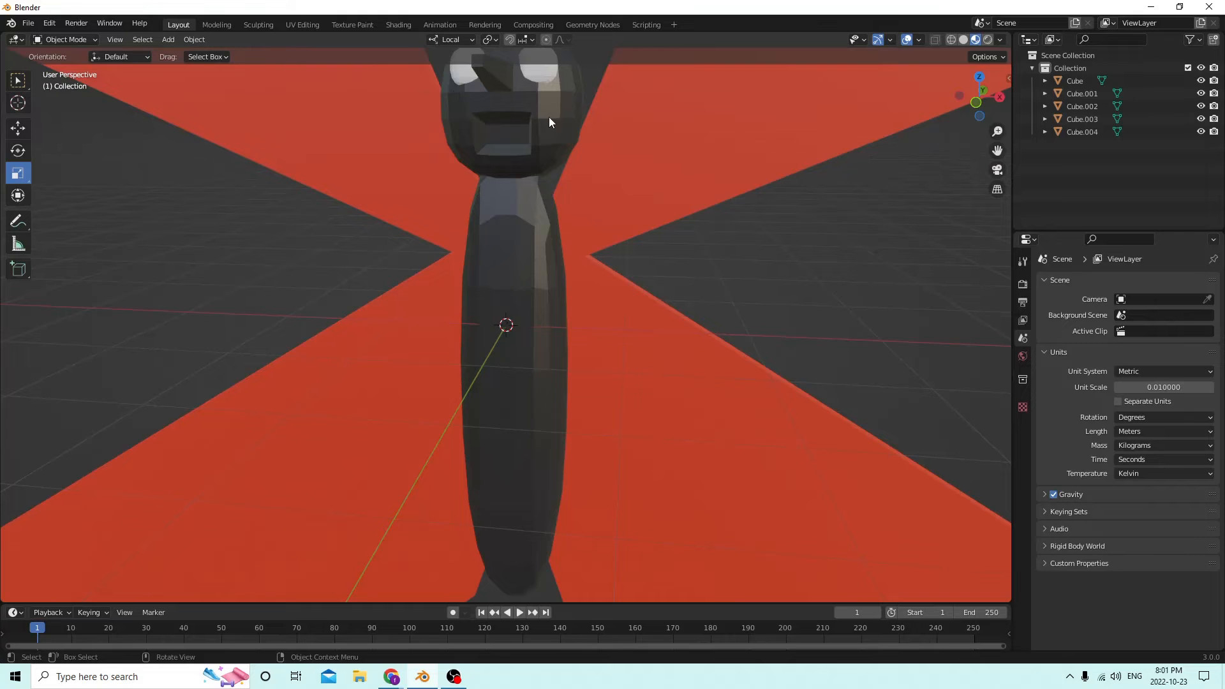
scroll(547, 122, down, 4)
click(513, 257)
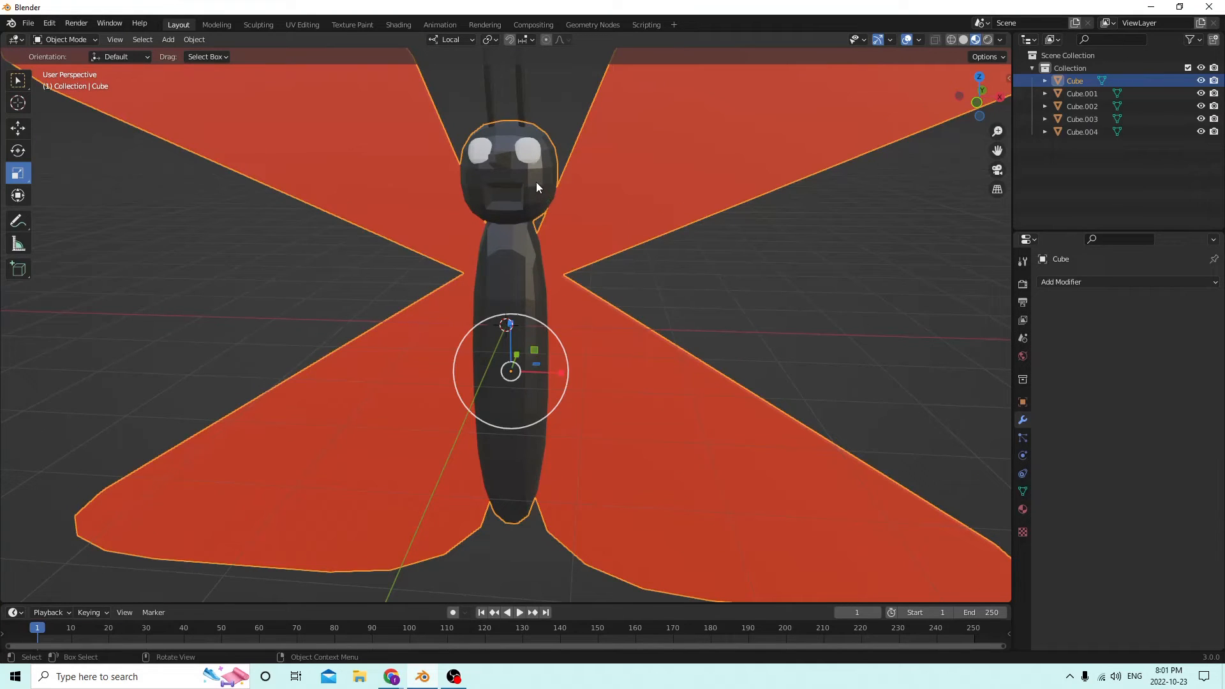
key(Tab)
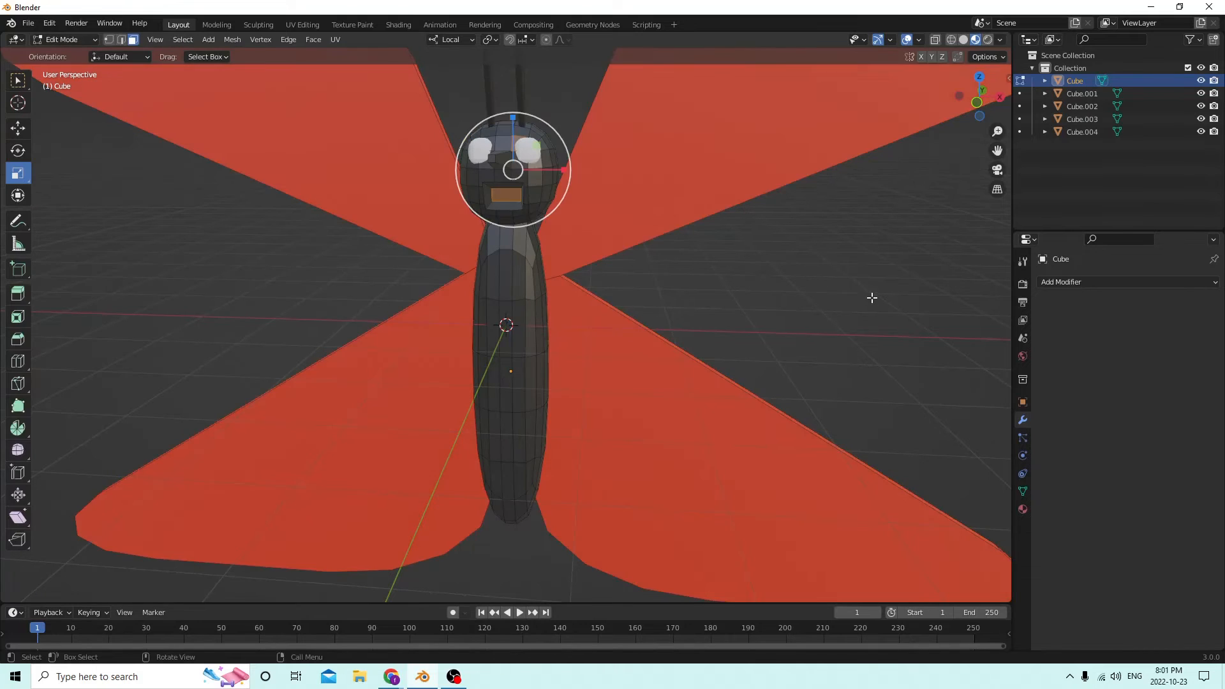
click(801, 278)
key(ctrl+l)
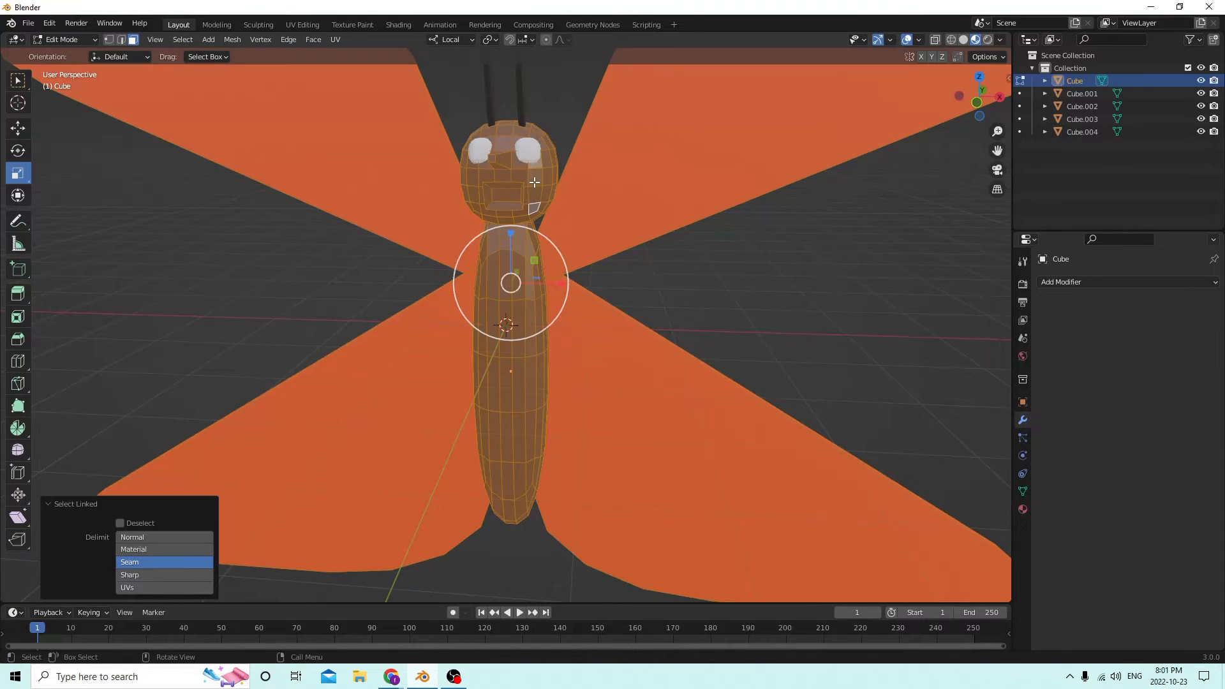
click(773, 290)
middle_drag(768, 285, 774, 248)
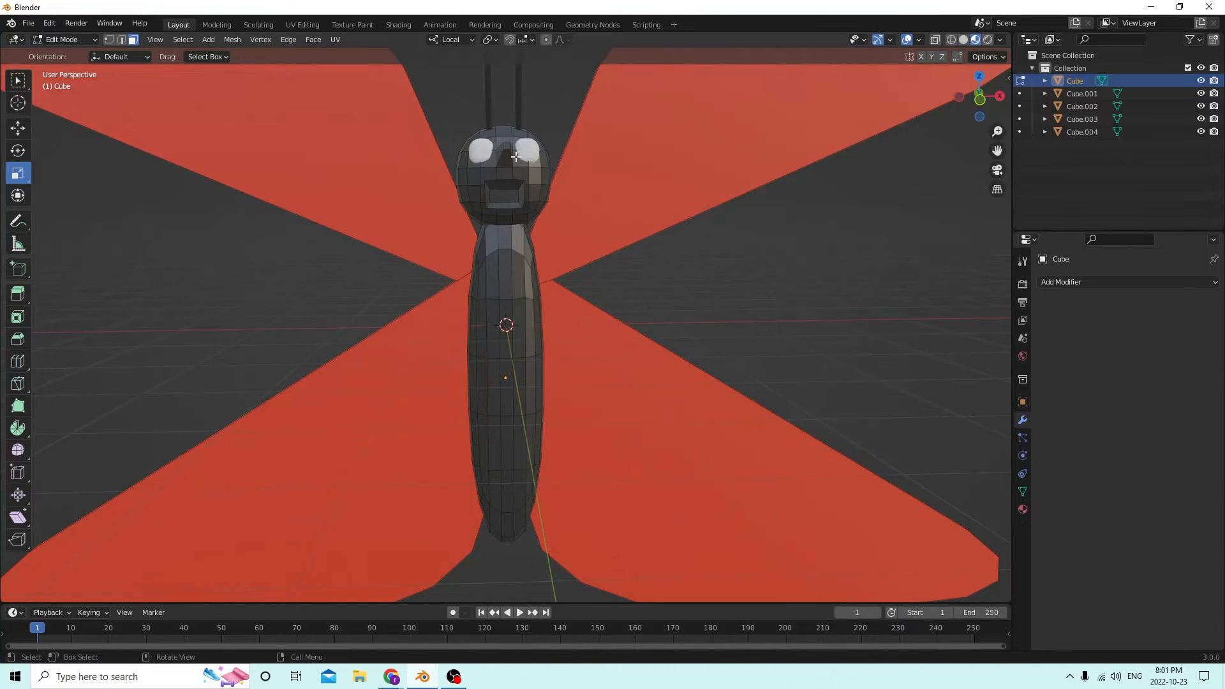
key(l)
click(714, 299)
middle_drag(502, 179, 560, 193)
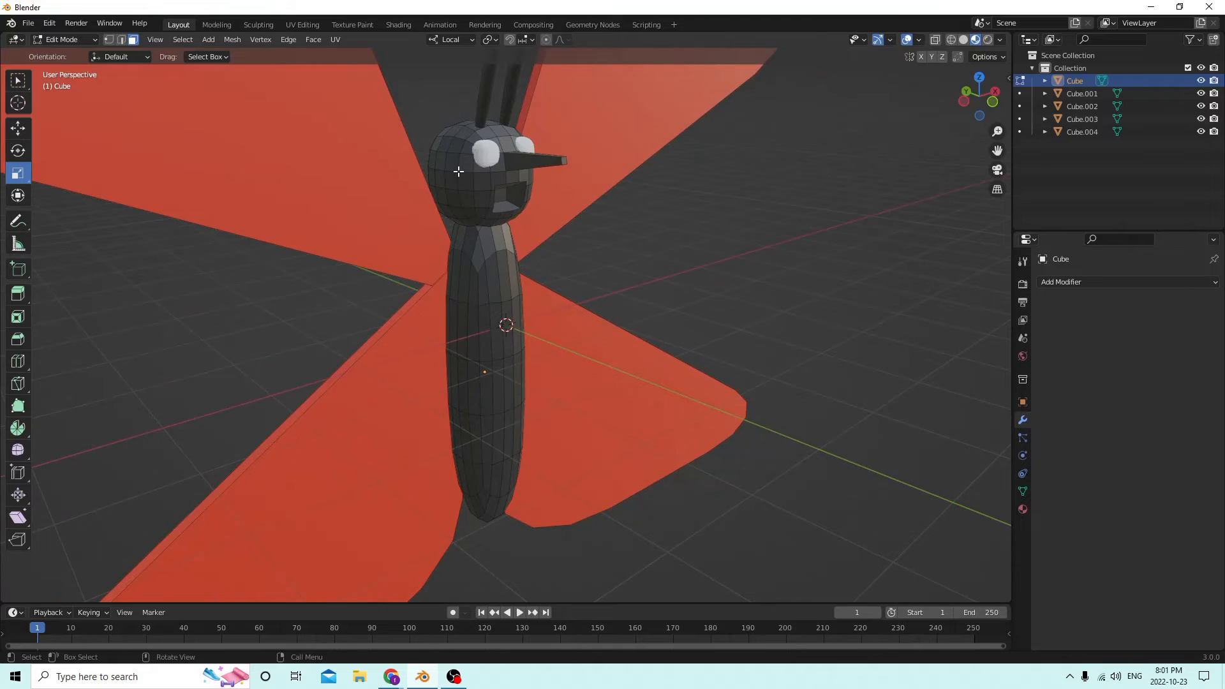
key(l)
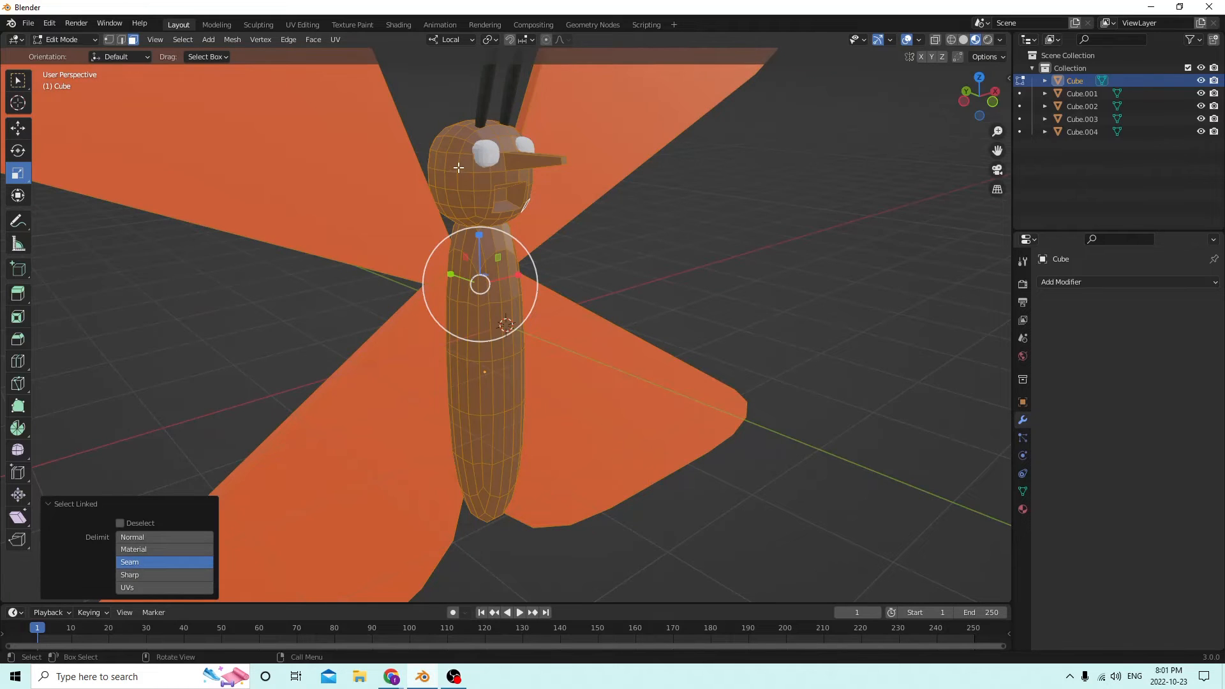
click(677, 294)
key(l)
click(688, 277)
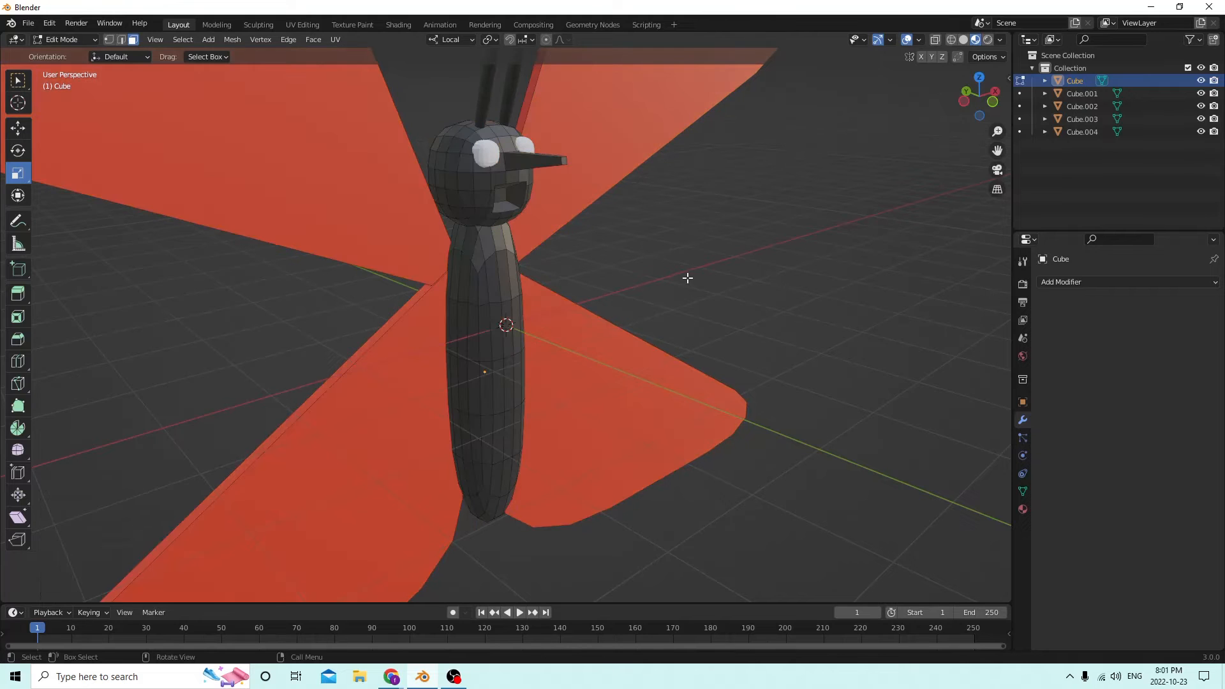
middle_drag(686, 276, 514, 144)
- Select the inner faces of the mouth opening and create a new material in an added slot on the body
key(Tab)
scroll(510, 252, up, 3)
key(Tab)
click(512, 140)
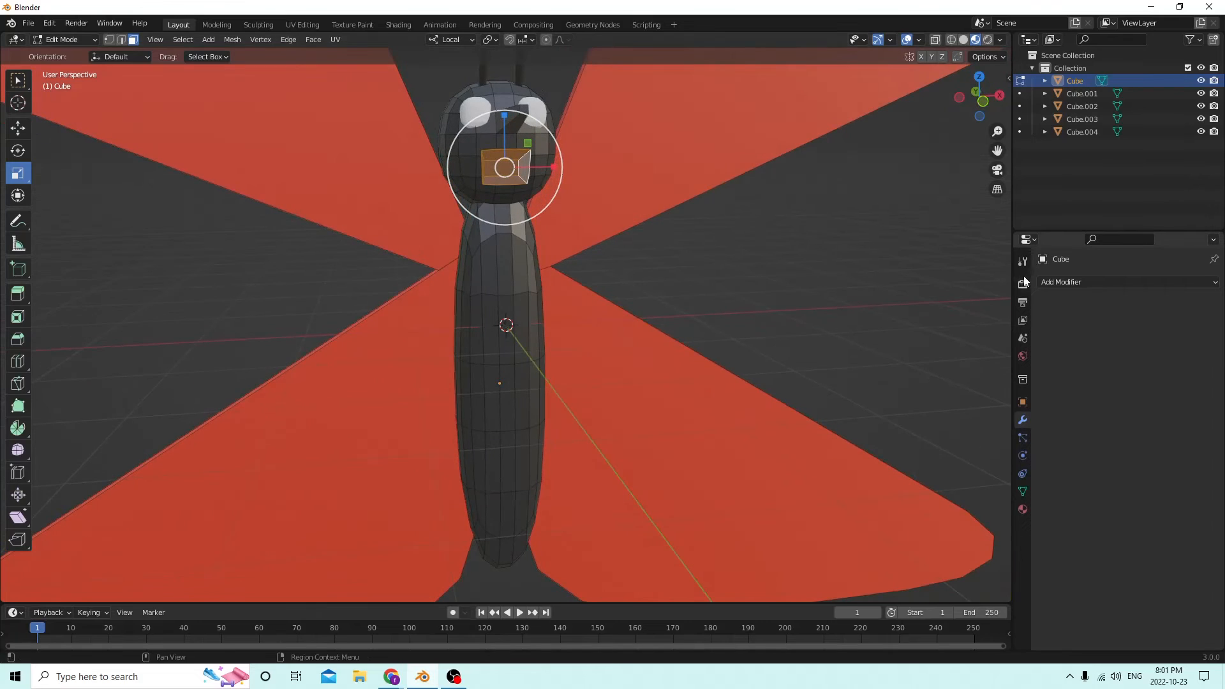
click(1023, 509)
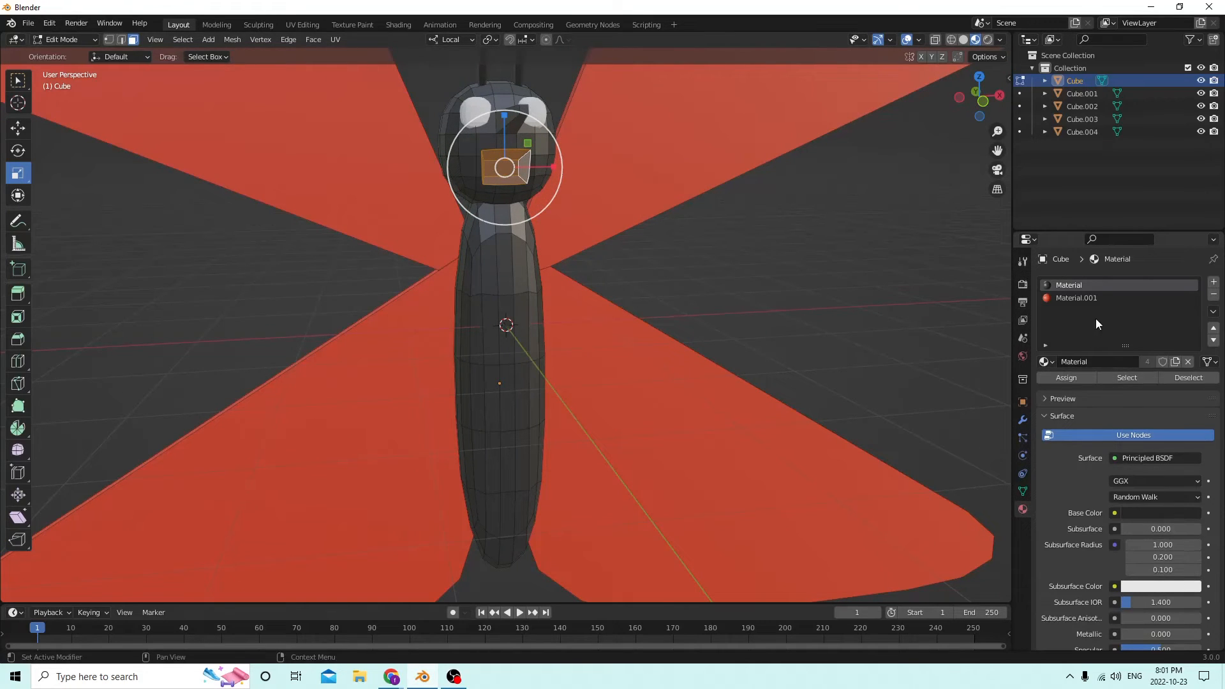
click(1213, 282)
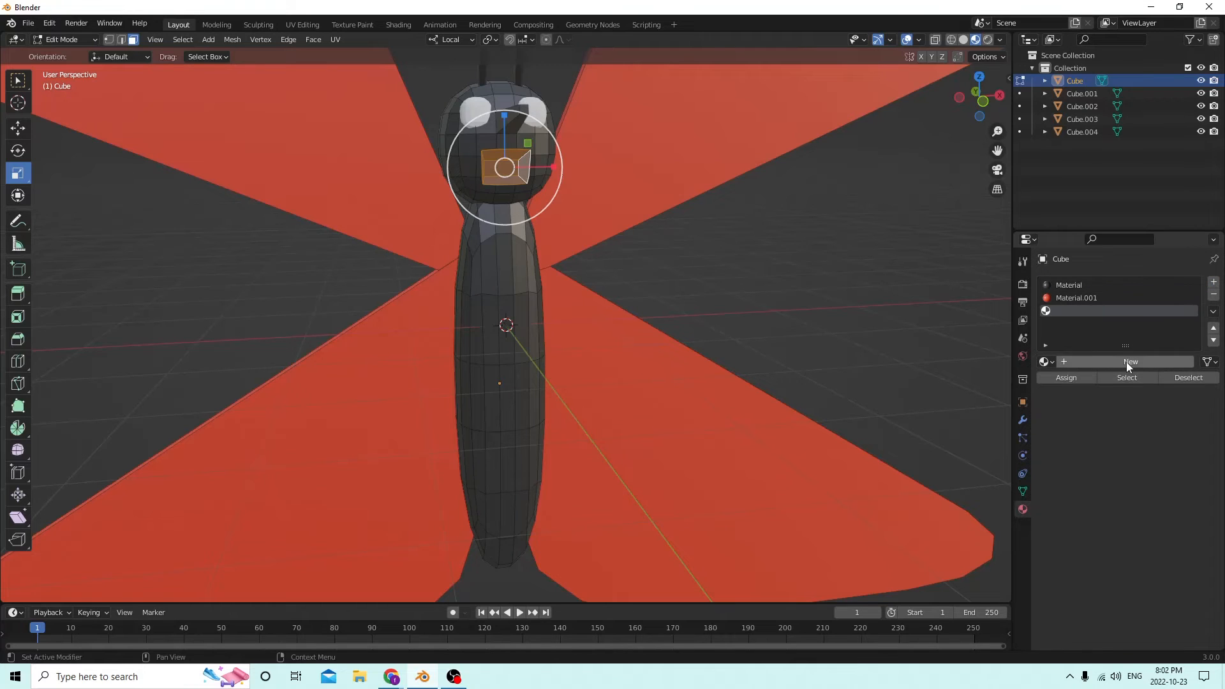
click(1128, 361)
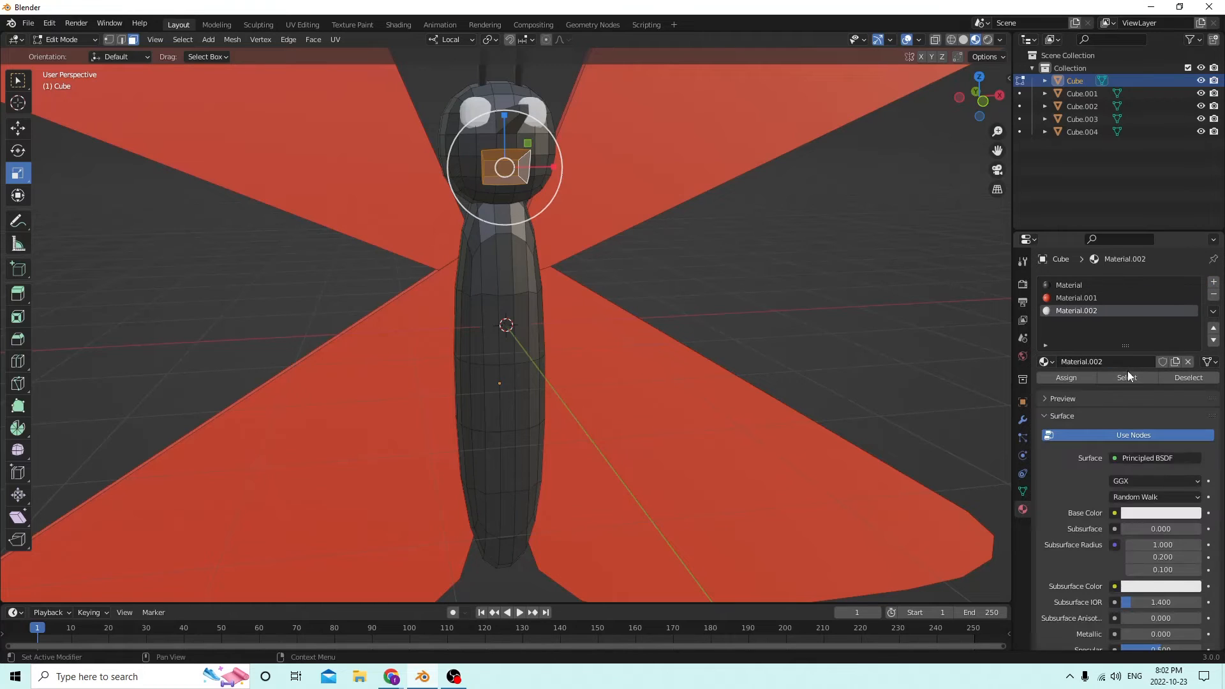
- Set the new material's base color to red, assign it to the selected mouth faces and return to Object Mode
click(1144, 514)
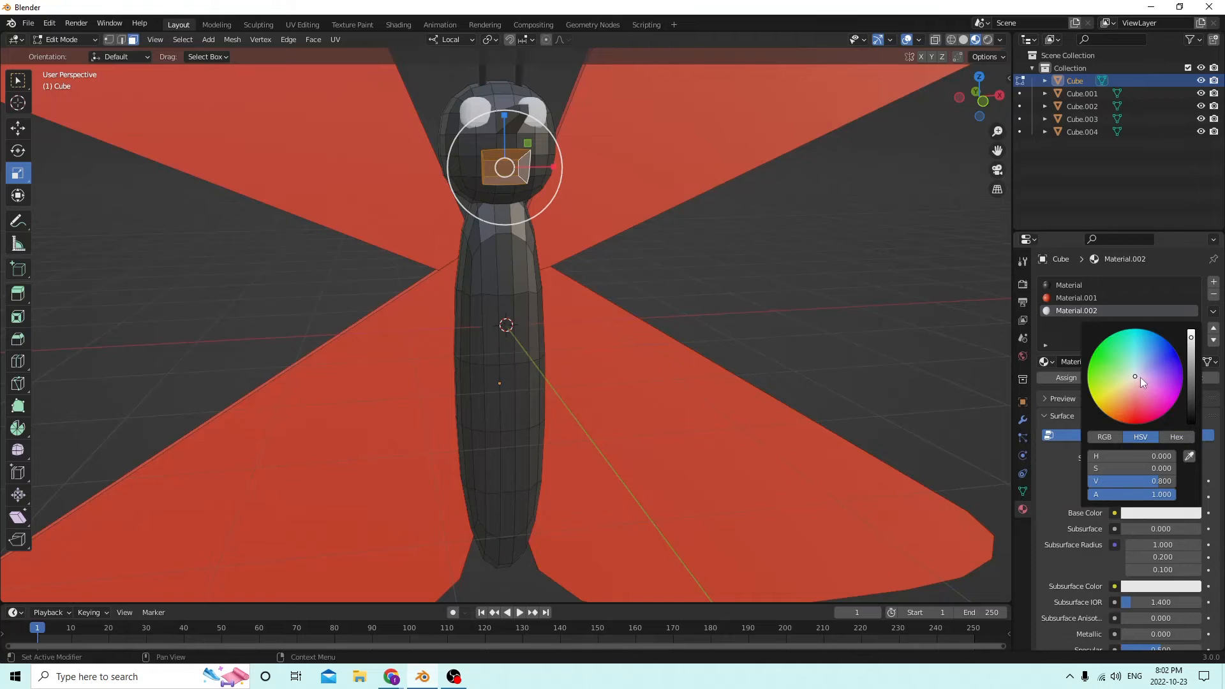
drag(1139, 377, 1146, 419)
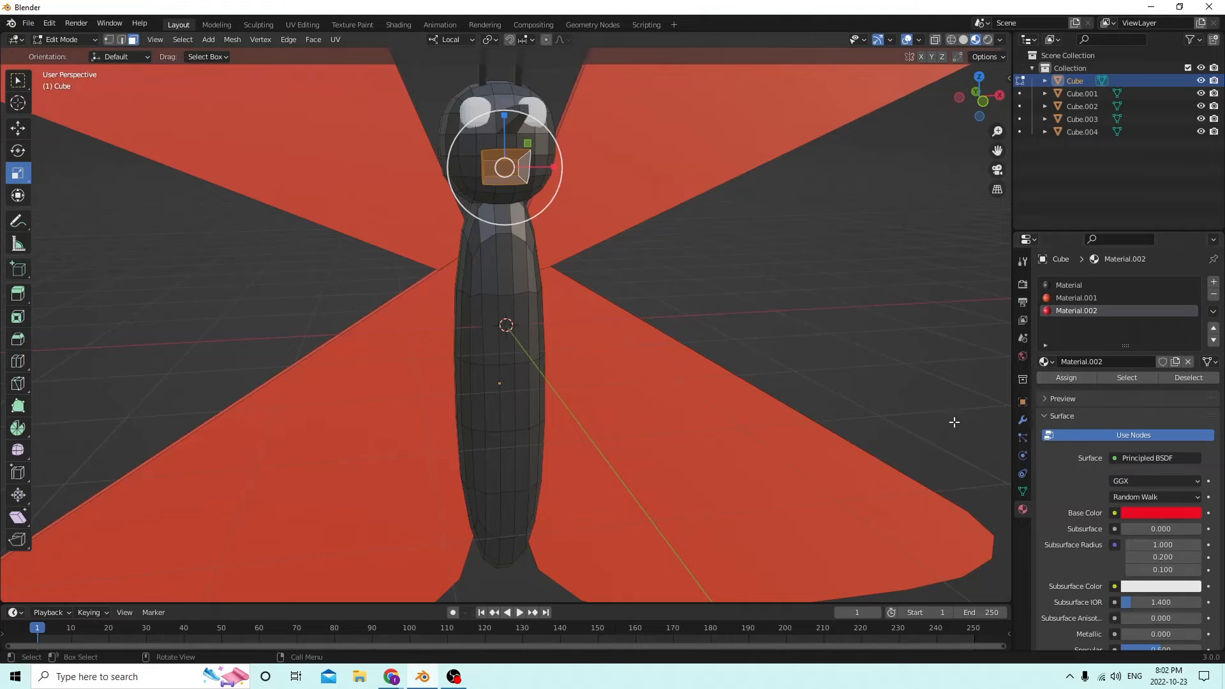
click(1046, 378)
mouse_move(799, 283)
middle_down()
mouse_move(842, 284)
mouse_move(787, 281)
mouse_move(874, 248)
mouse_move(820, 270)
mouse_move(653, 272)
mouse_move(855, 268)
mouse_move(806, 281)
middle_up()
click(842, 285)
middle_drag(615, 161, 509, 190)
key(Tab)
- Join both eye objects into the butterfly's body mesh
click(466, 128)
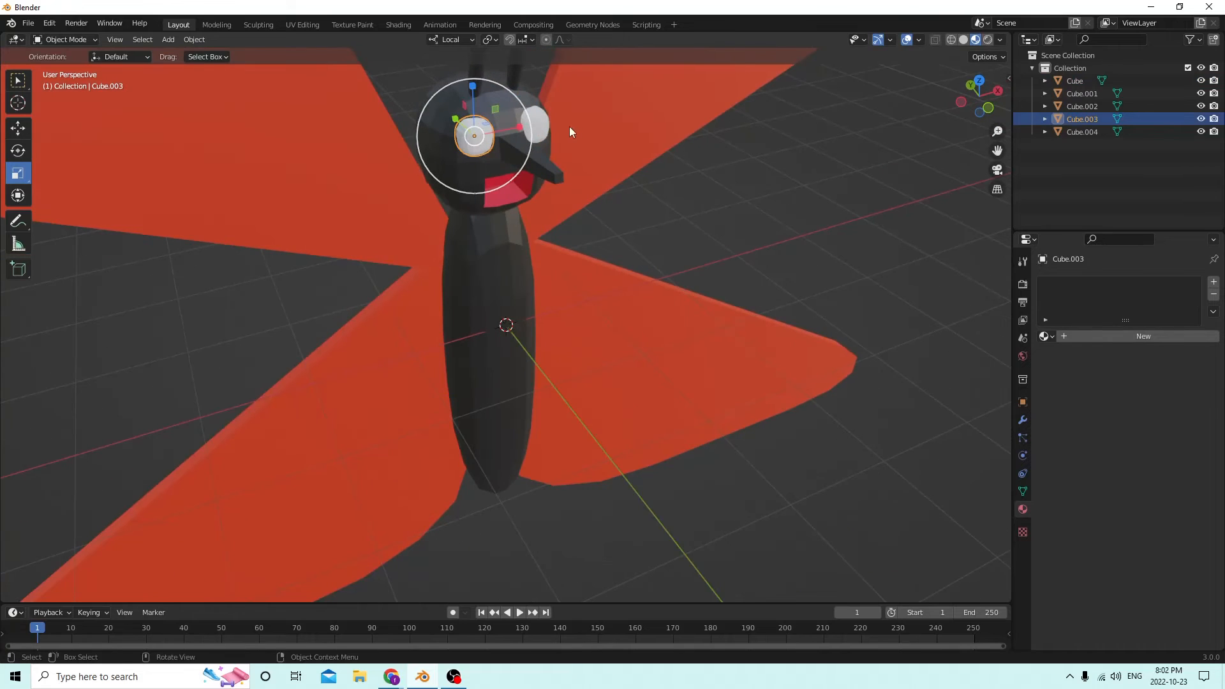
shift+click(523, 121)
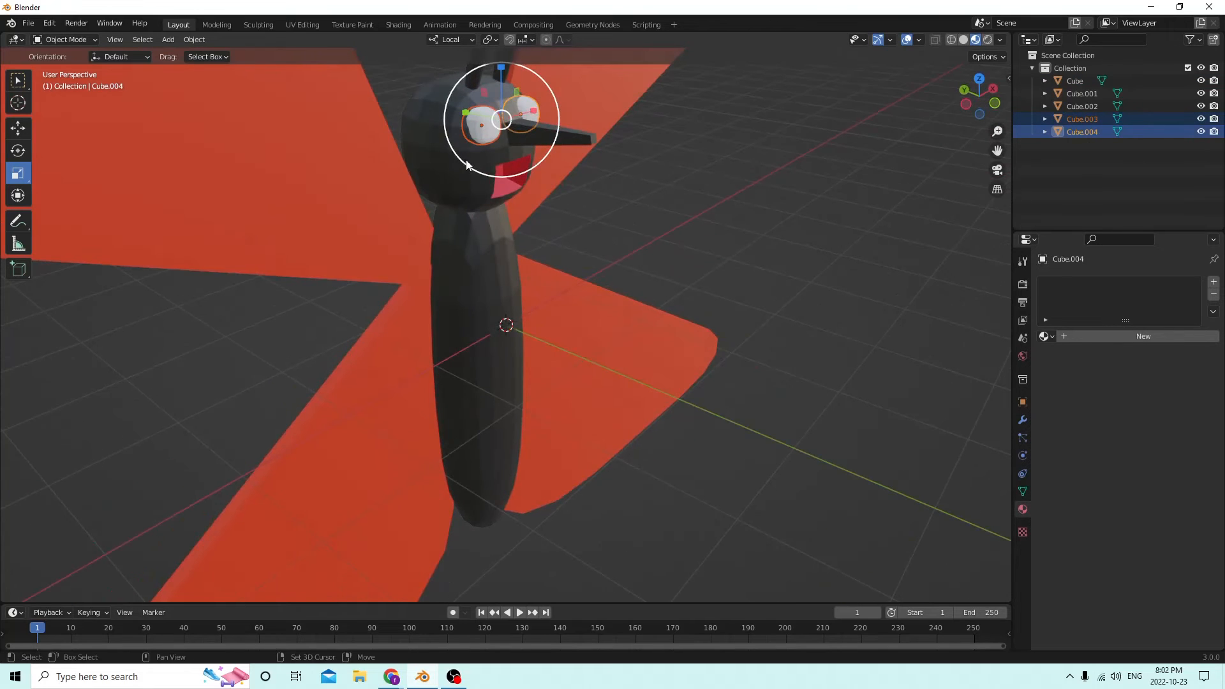
shift+click(467, 159)
middle_drag(476, 155, 556, 166)
key(ctrl+j)
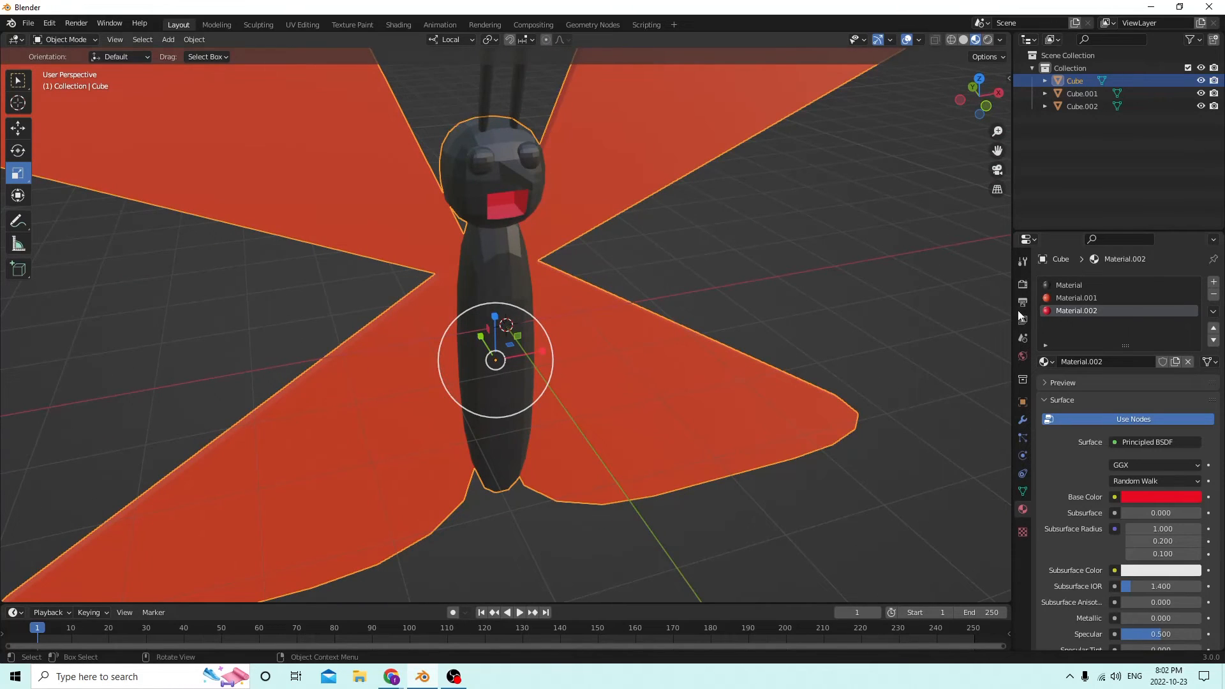
- Add a new white material to the body and assign it to all linked faces of both eyes
click(1213, 284)
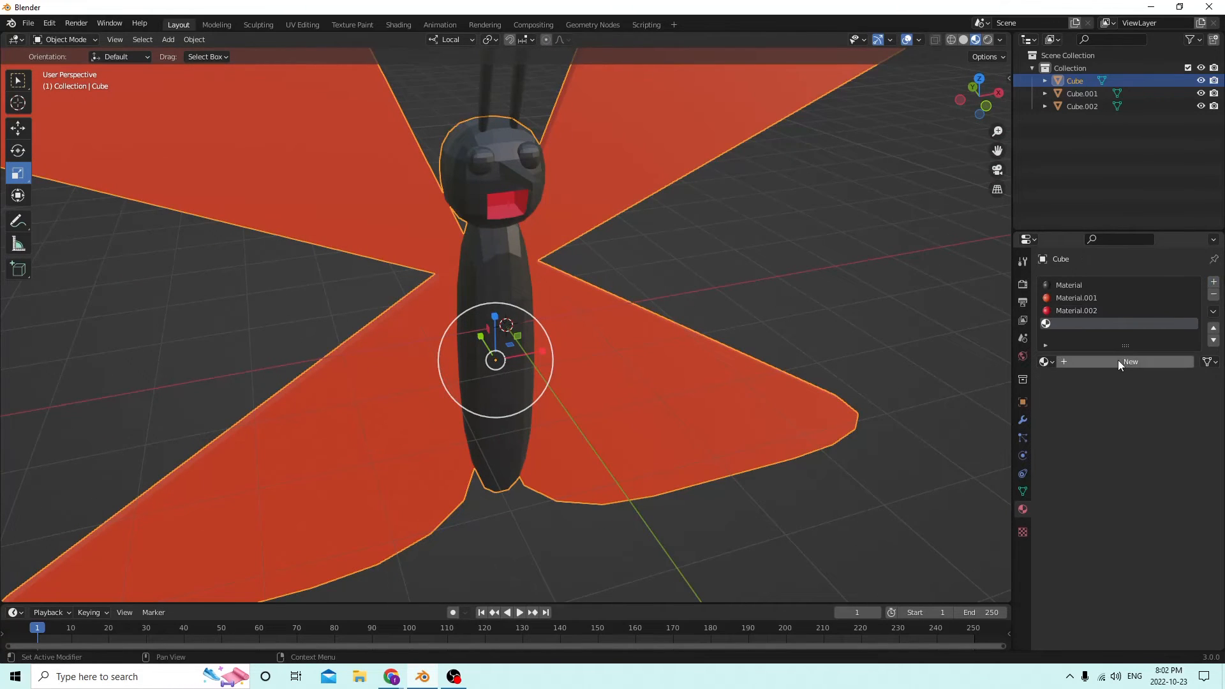
click(1118, 361)
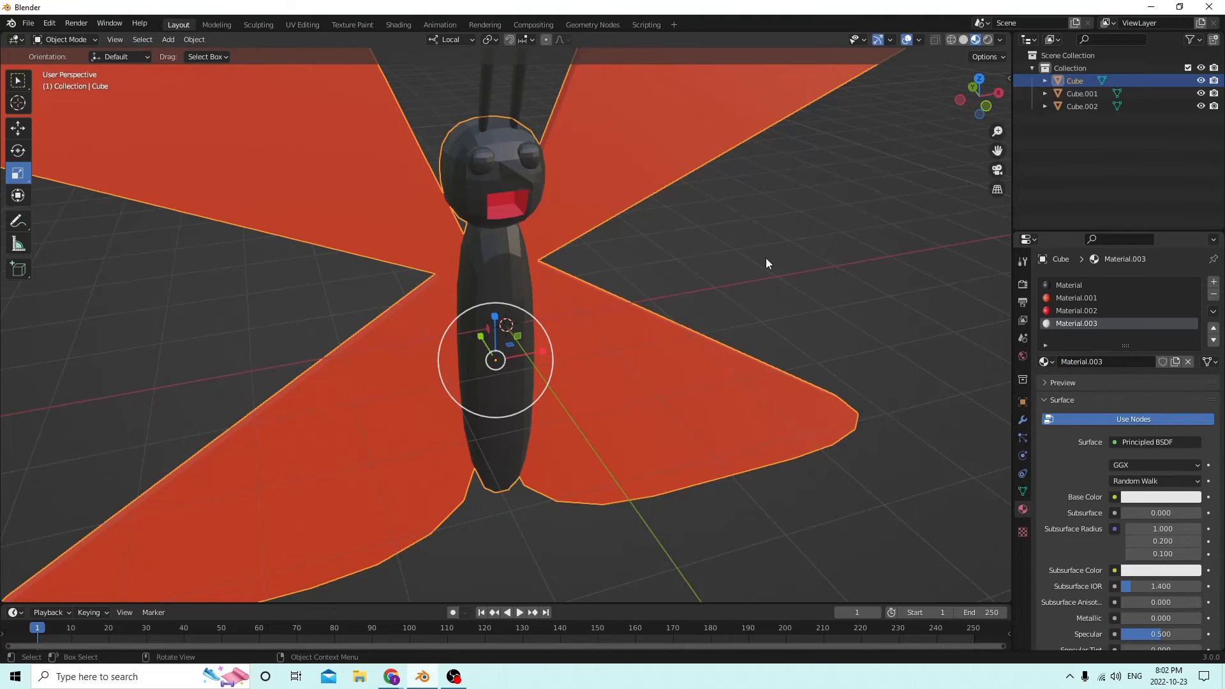
key(Tab)
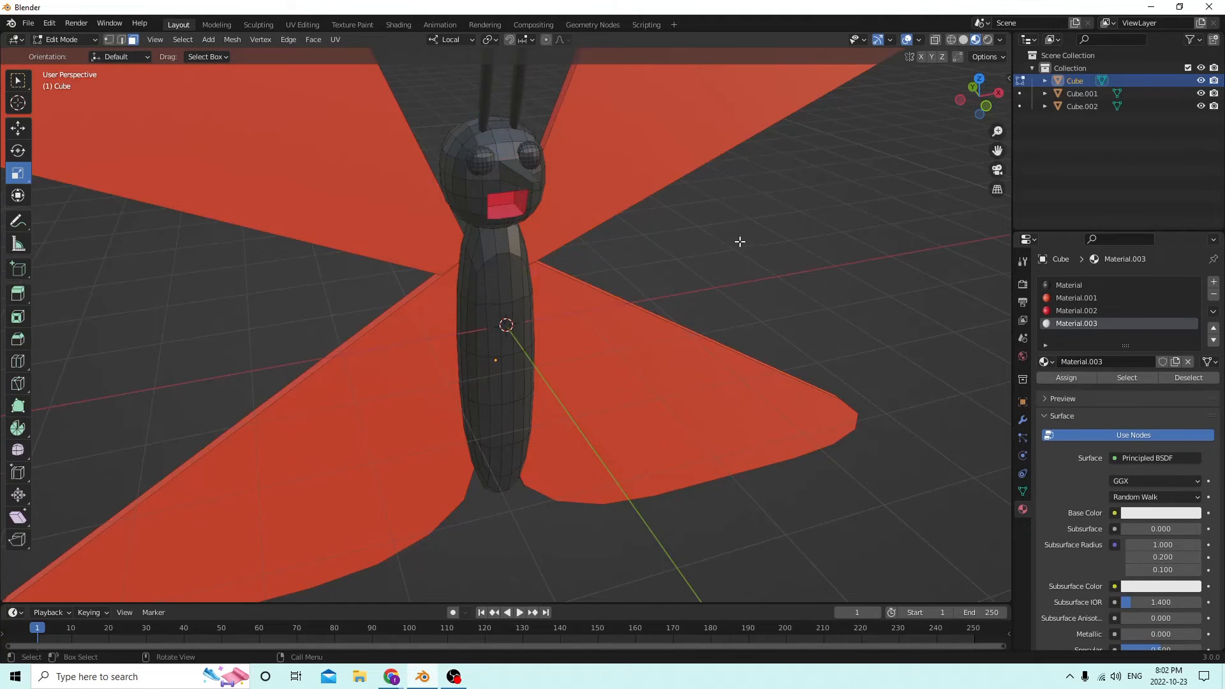
key(l)
key(l)
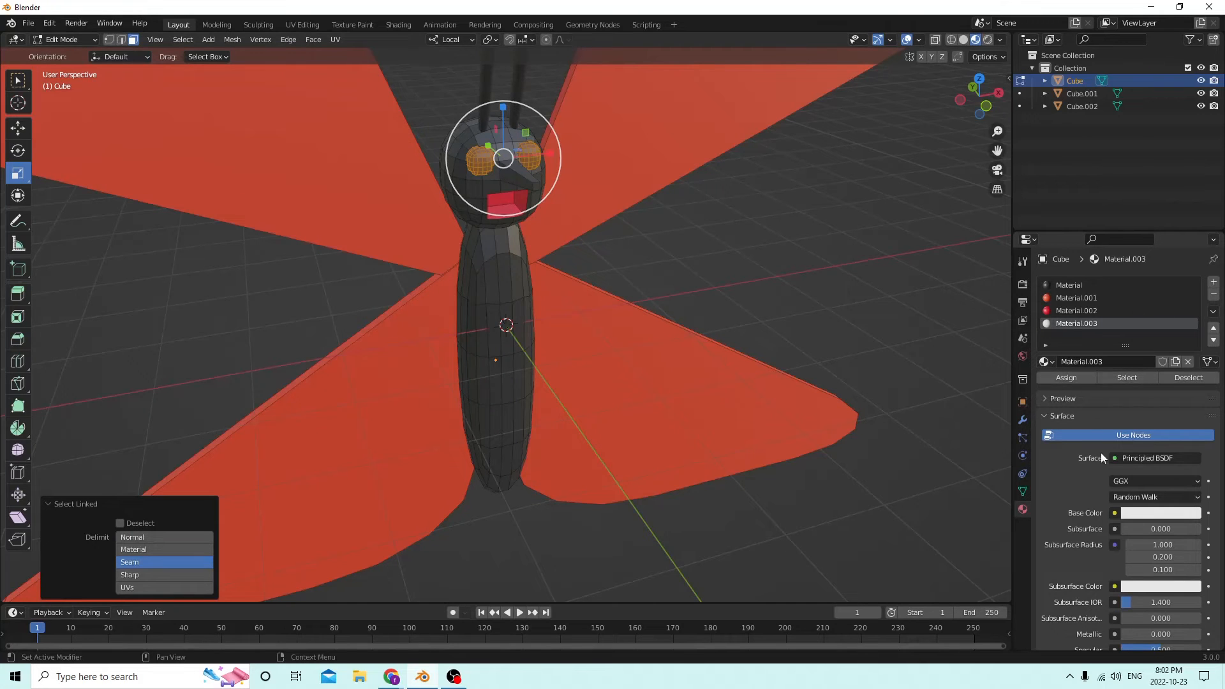
click(1065, 378)
key(alt+a)
scroll(711, 266, up, 5)
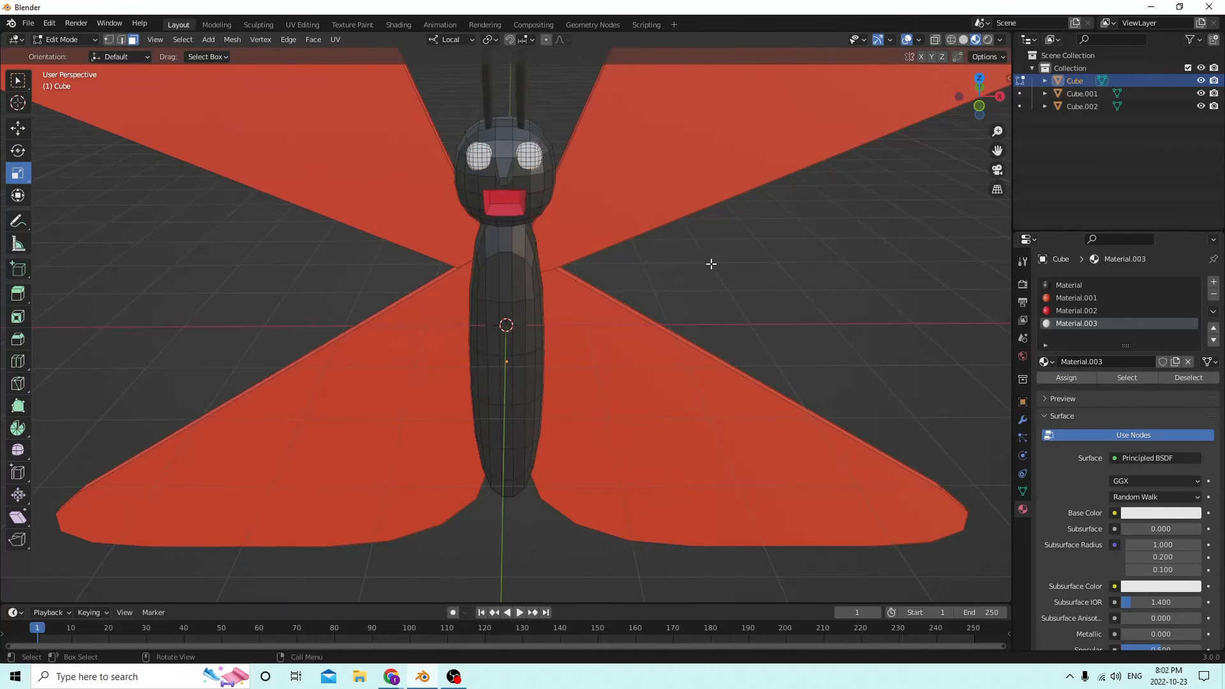
- Assign the dark body material to a central face on each eye as pupils, and return to Object Mode
middle_drag(591, 175, 591, 216)
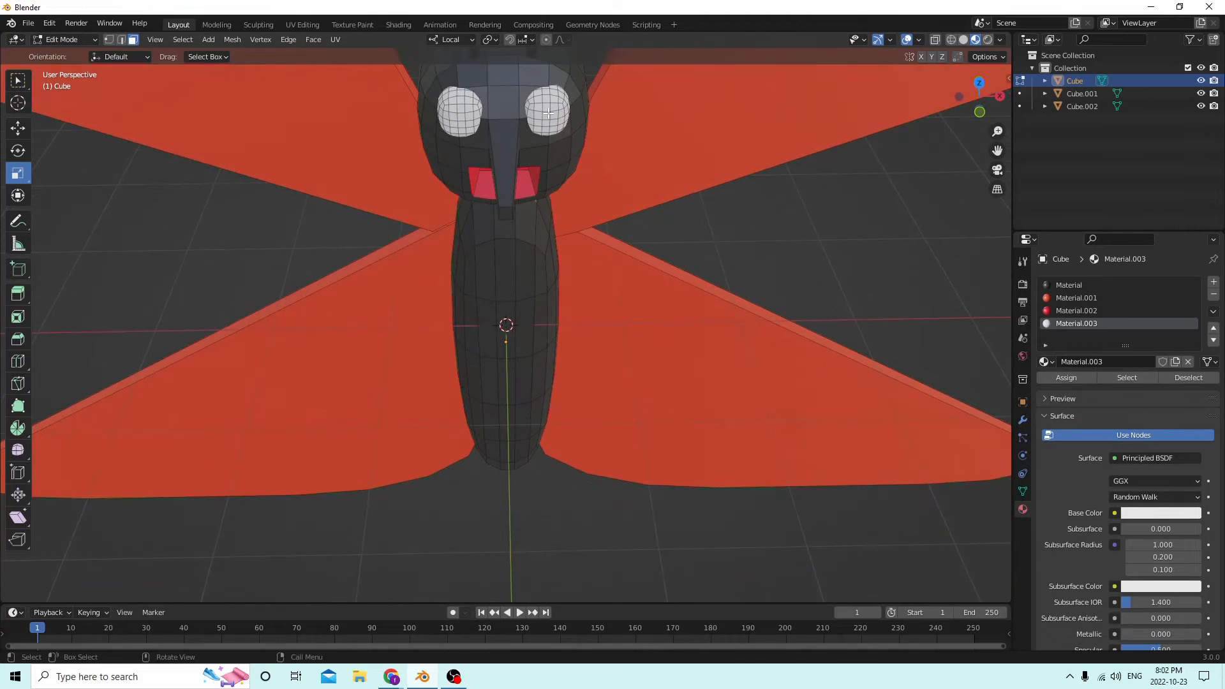
click(547, 115)
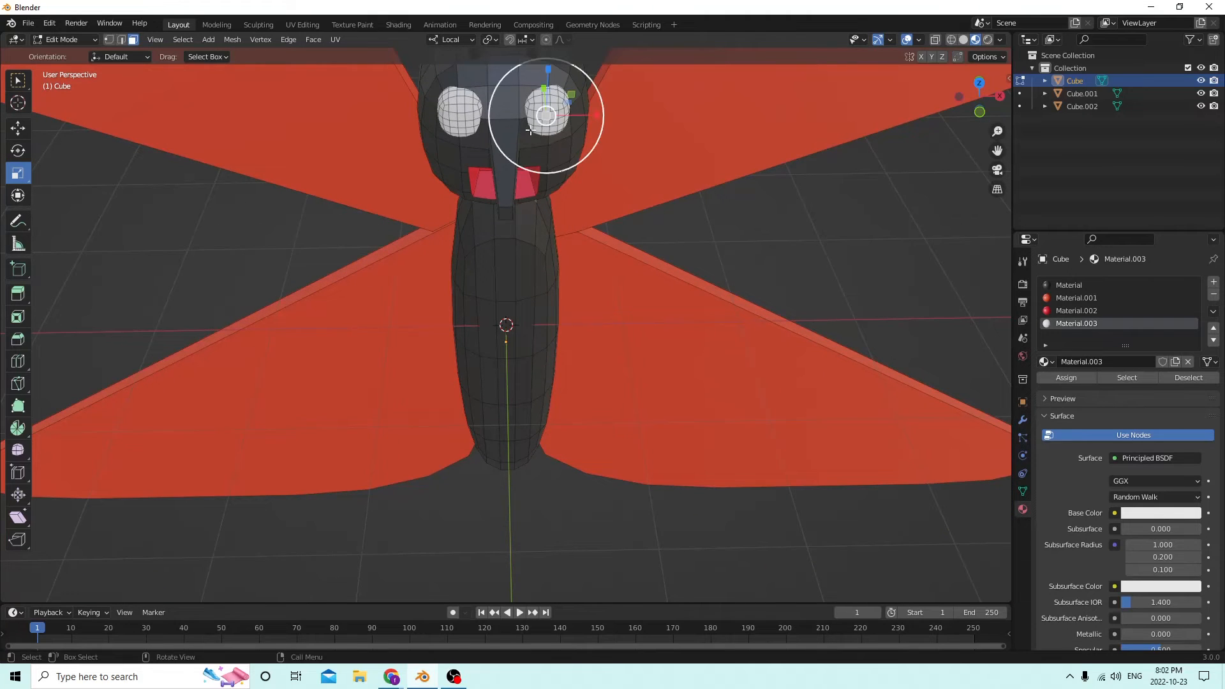
shift+click(459, 117)
middle_drag(501, 115, 527, 122)
click(1072, 289)
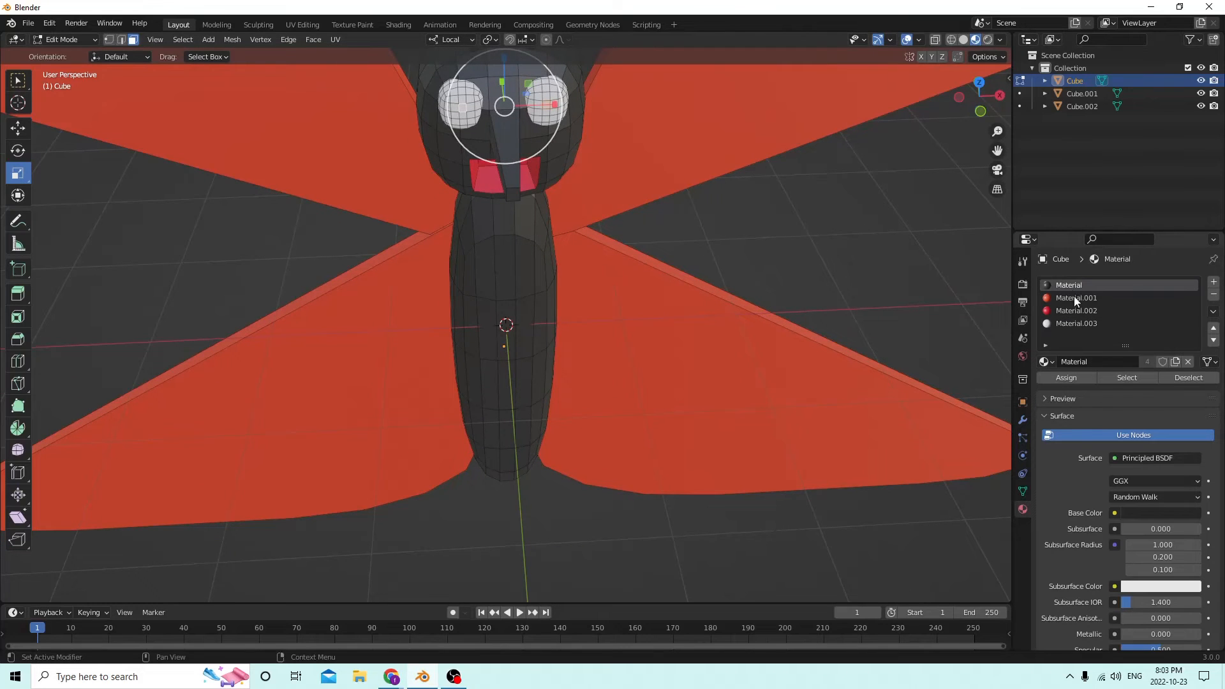
click(1075, 379)
click(894, 219)
middle_drag(894, 218, 836, 228)
scroll(875, 191, down, 2)
key(Tab)
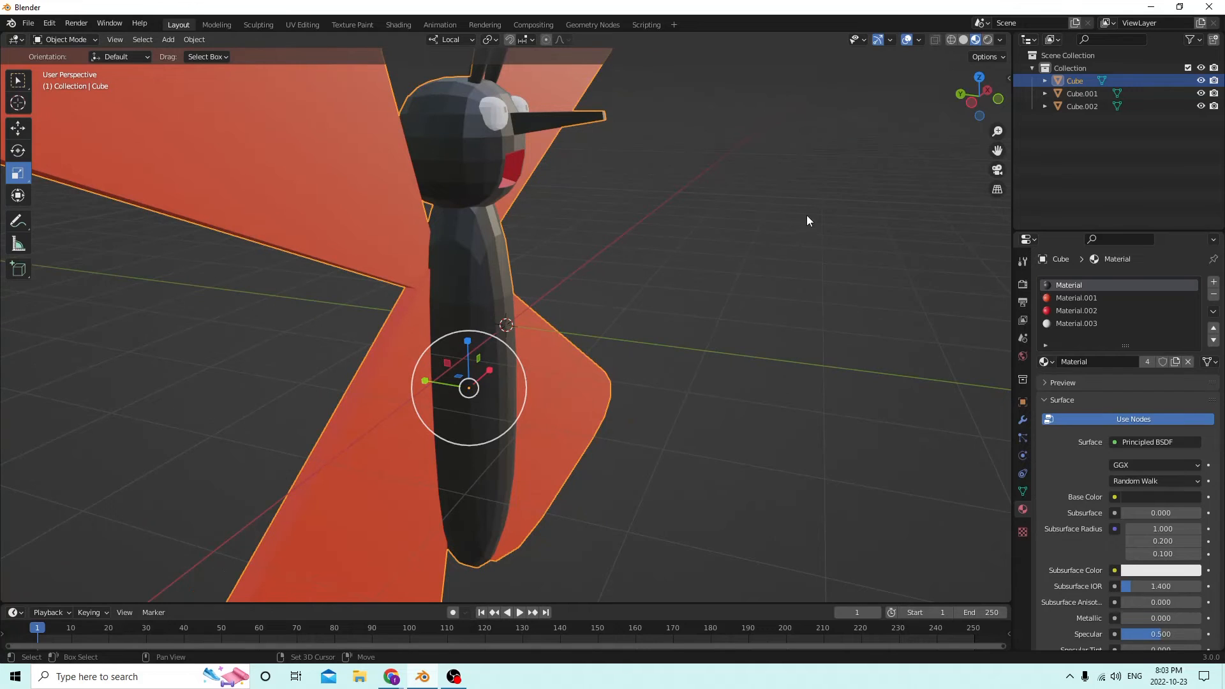
- Add a cube and move it about -0.02 m along its local Y axis, in front of the body
key(shift+a)
mouse_move(806, 217)
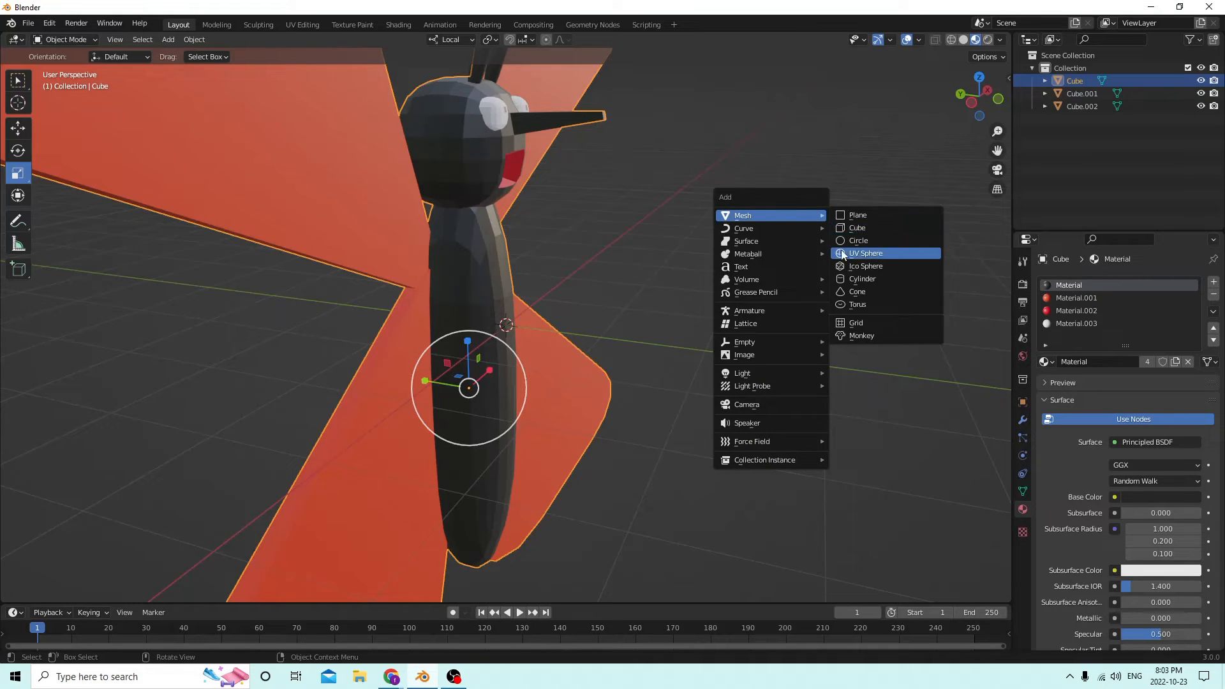
click(843, 227)
middle_drag(842, 224, 453, 311)
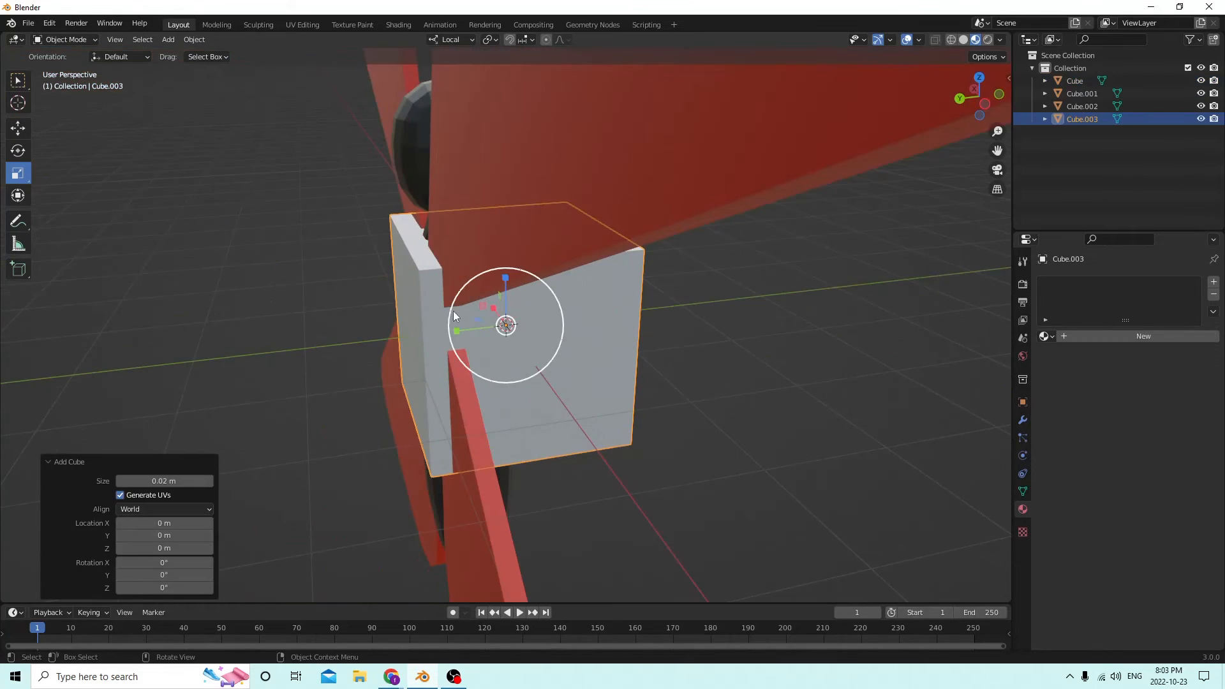
click(14, 134)
middle_drag(609, 300, 565, 284)
drag(457, 323, 631, 344)
middle_drag(632, 345, 662, 362)
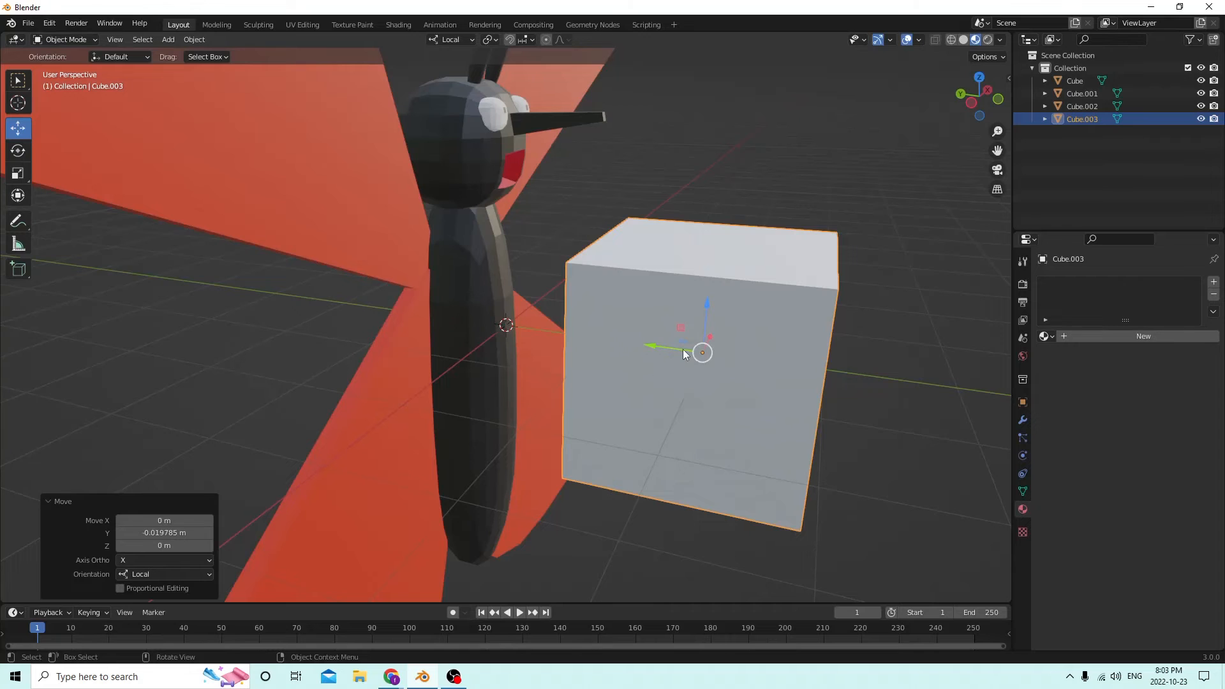
middle_drag(829, 293, 761, 281)
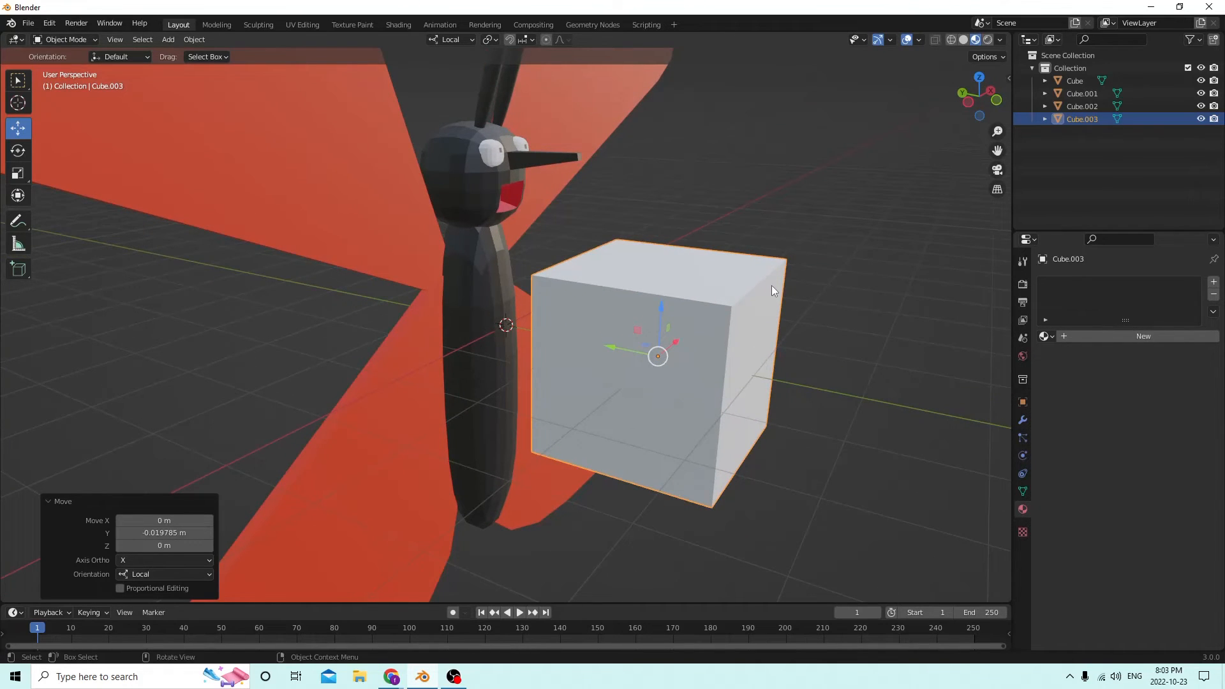
- In Edit Mode, select the cube's four parallel edges that run along the Y axis
key(Tab)
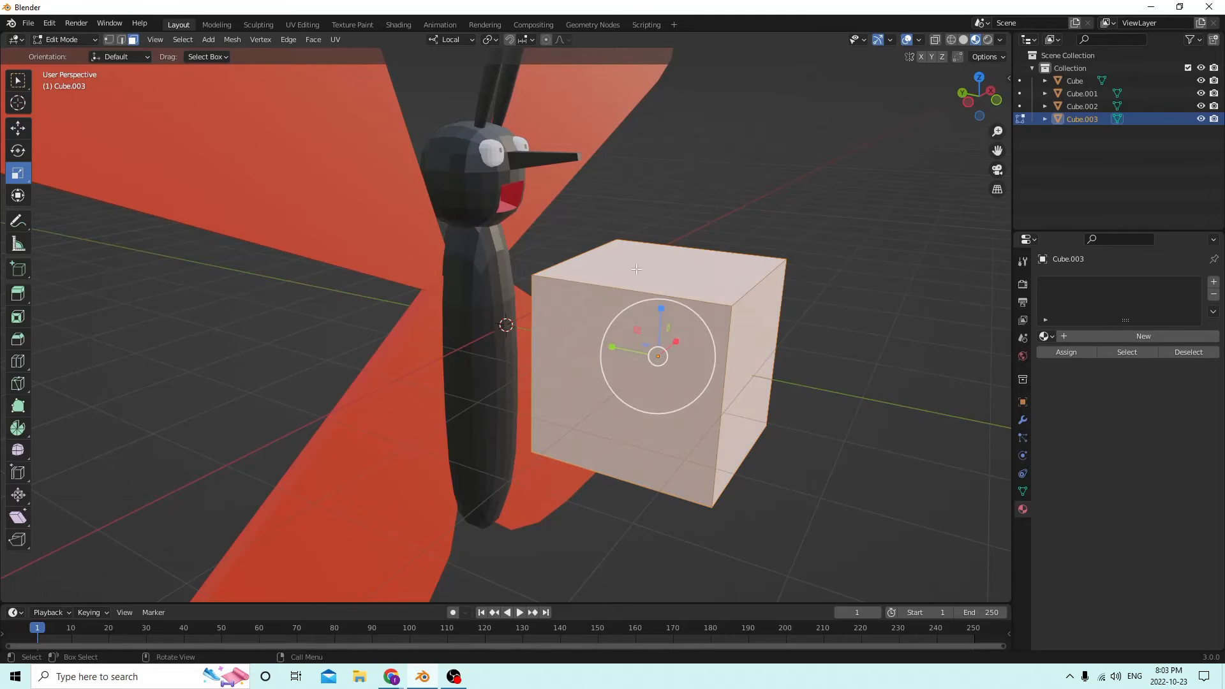
click(577, 466)
shift+click(632, 286)
middle_drag(632, 286, 441, 306)
shift+click(583, 340)
middle_drag(341, 412, 680, 433)
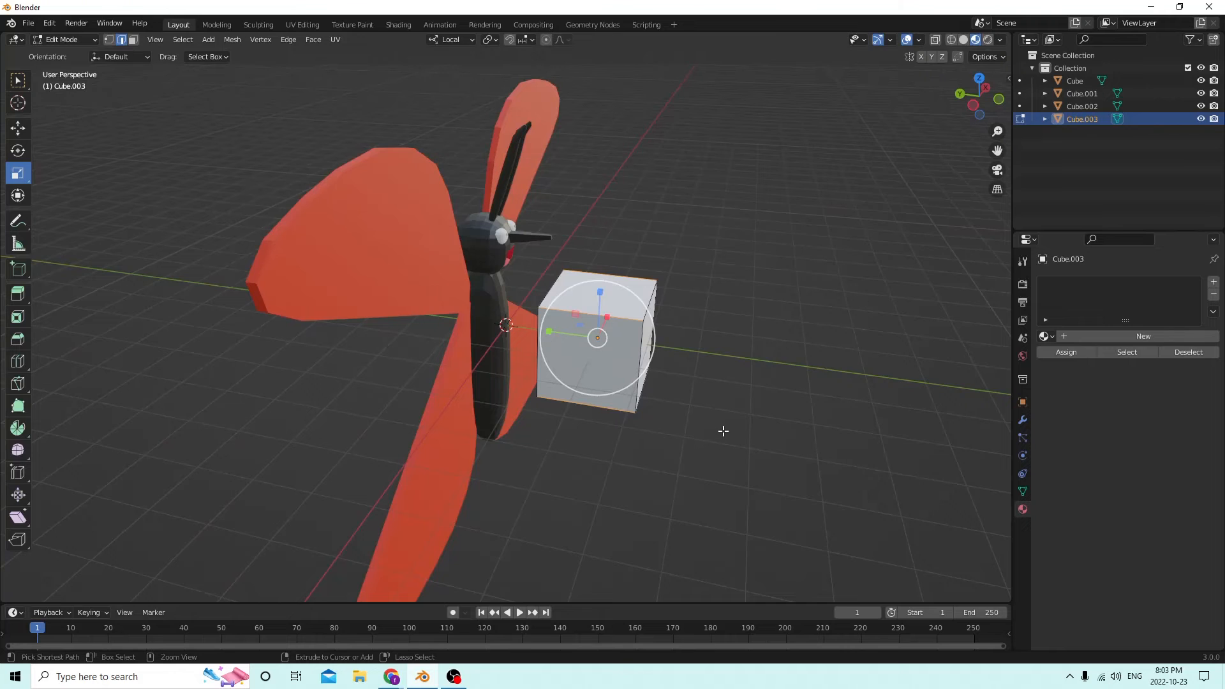
- Try a four-segment bevel of about 0.0051 m on the selected edges, and undo it
key(ctrl+b)
scroll(749, 432, up, 3)
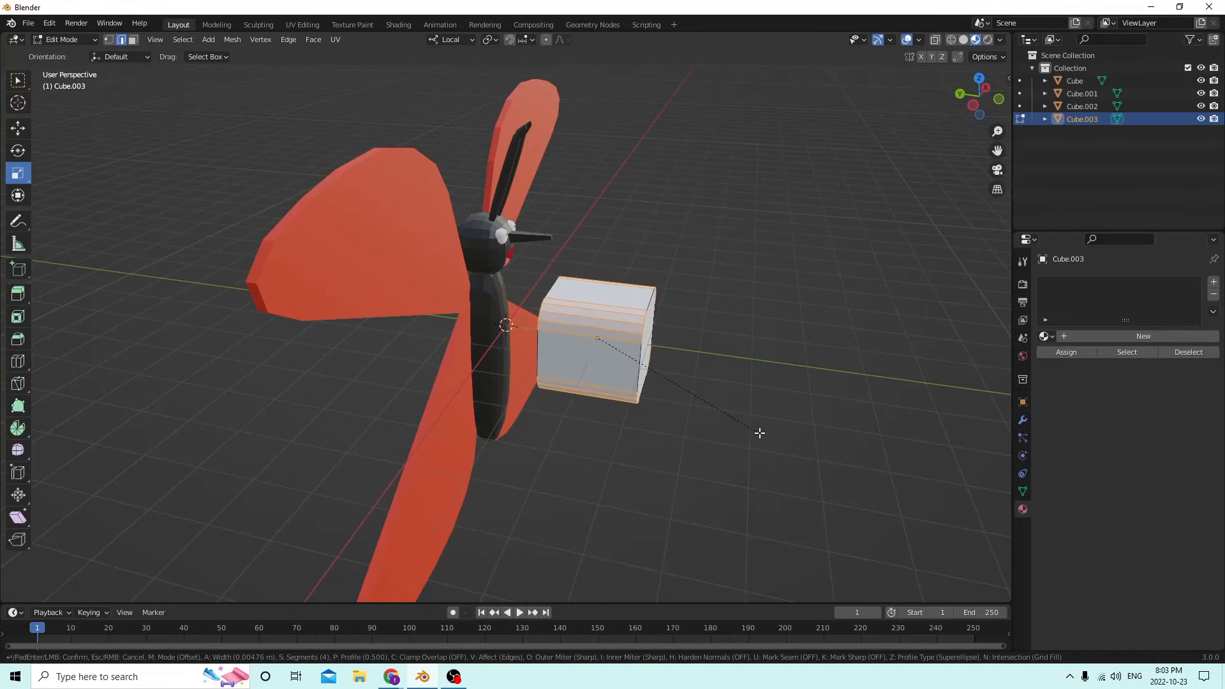
click(746, 431)
middle_drag(747, 431, 649, 416)
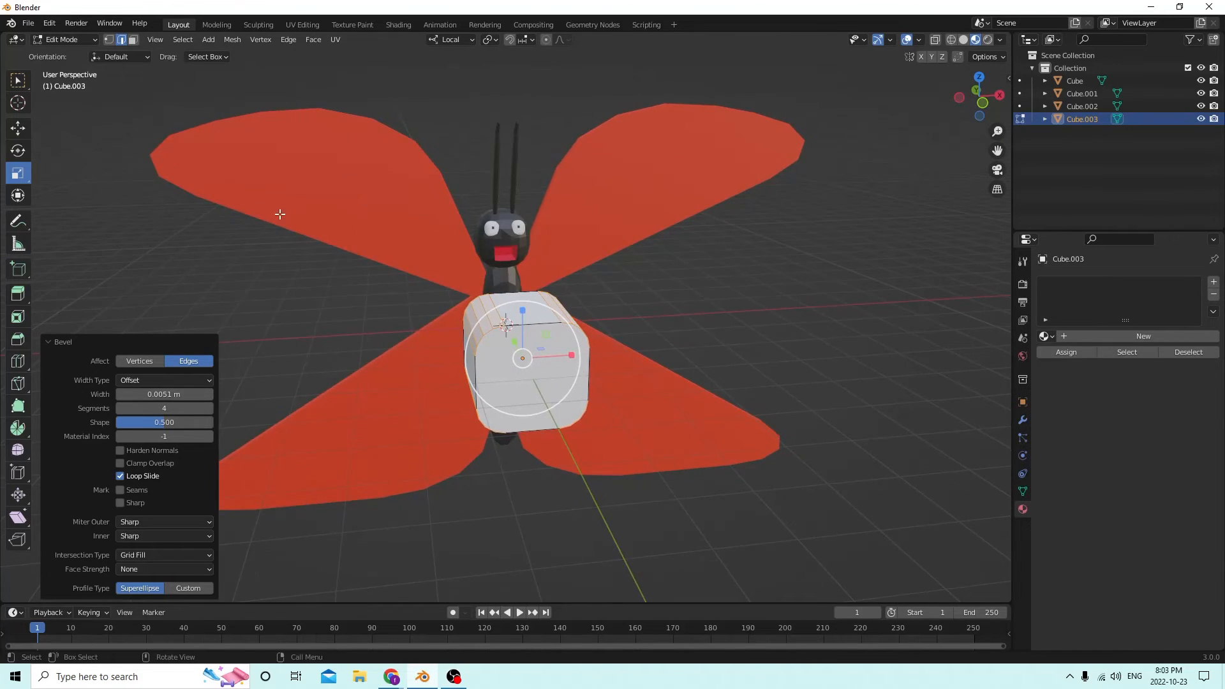
middle_drag(280, 214, 192, 114)
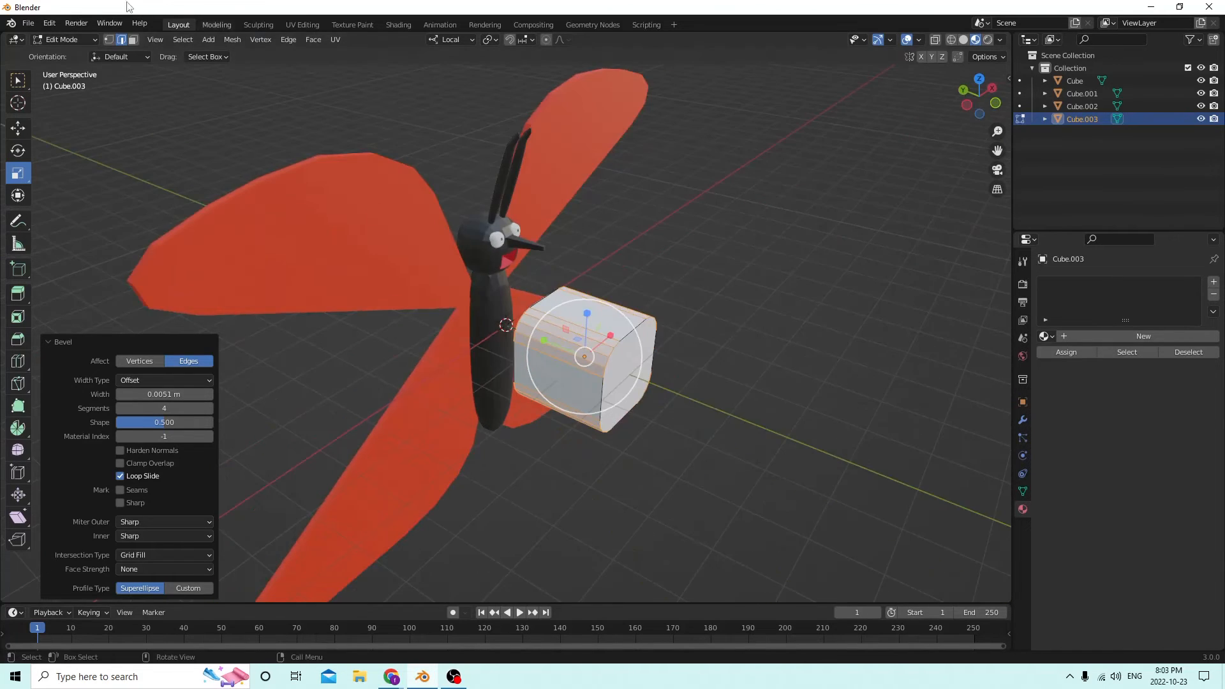
click(49, 23)
click(64, 37)
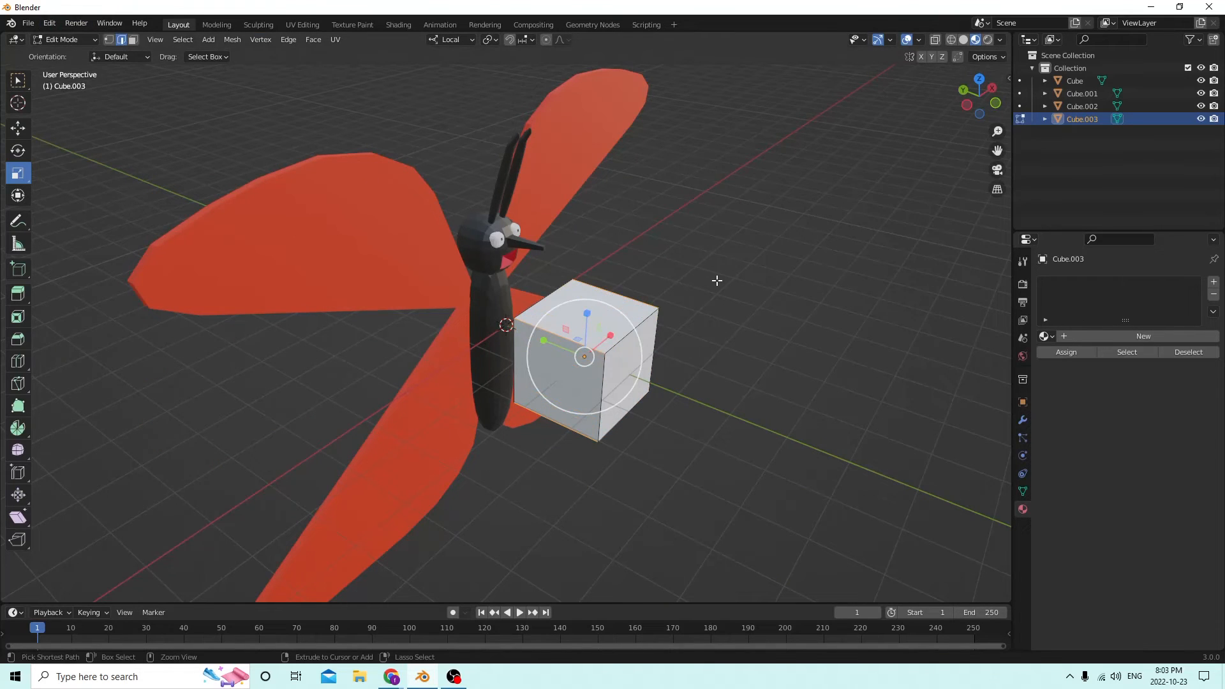
- Bevel the four selected edges by about 0.009 m with four segments to form a cylinder, and return to Object Mode
key(ctrl+b)
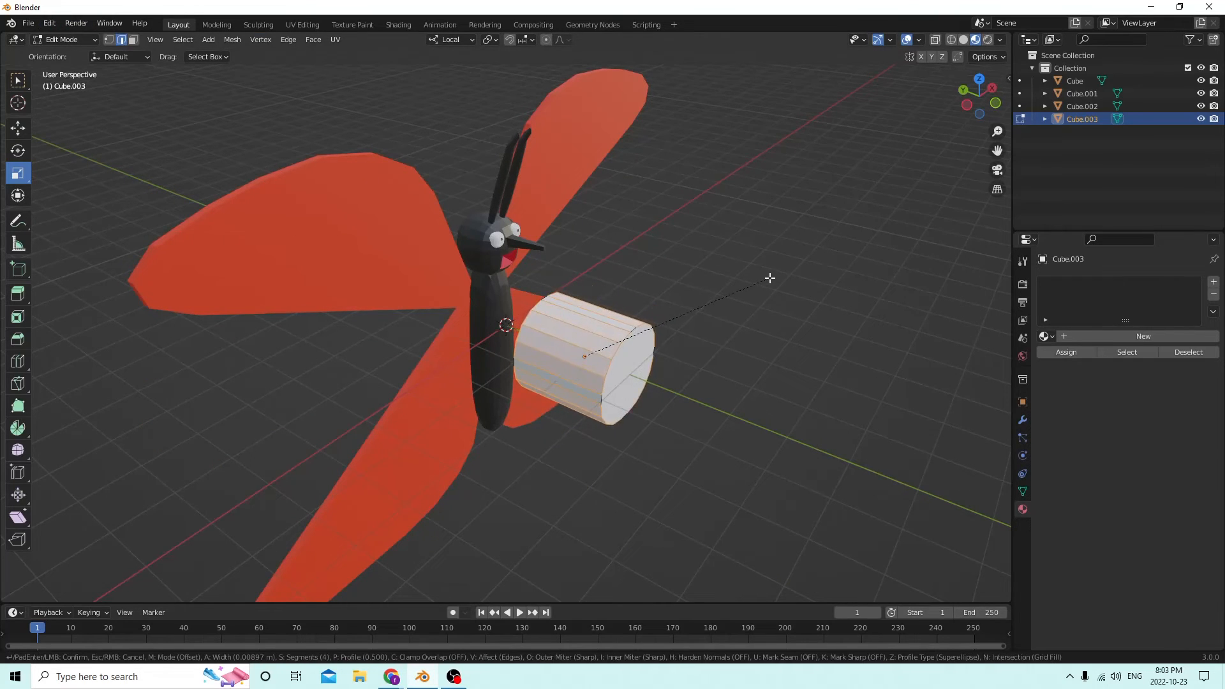
click(768, 277)
key(KP_1)
key(Tab)
middle_drag(707, 231, 844, 298)
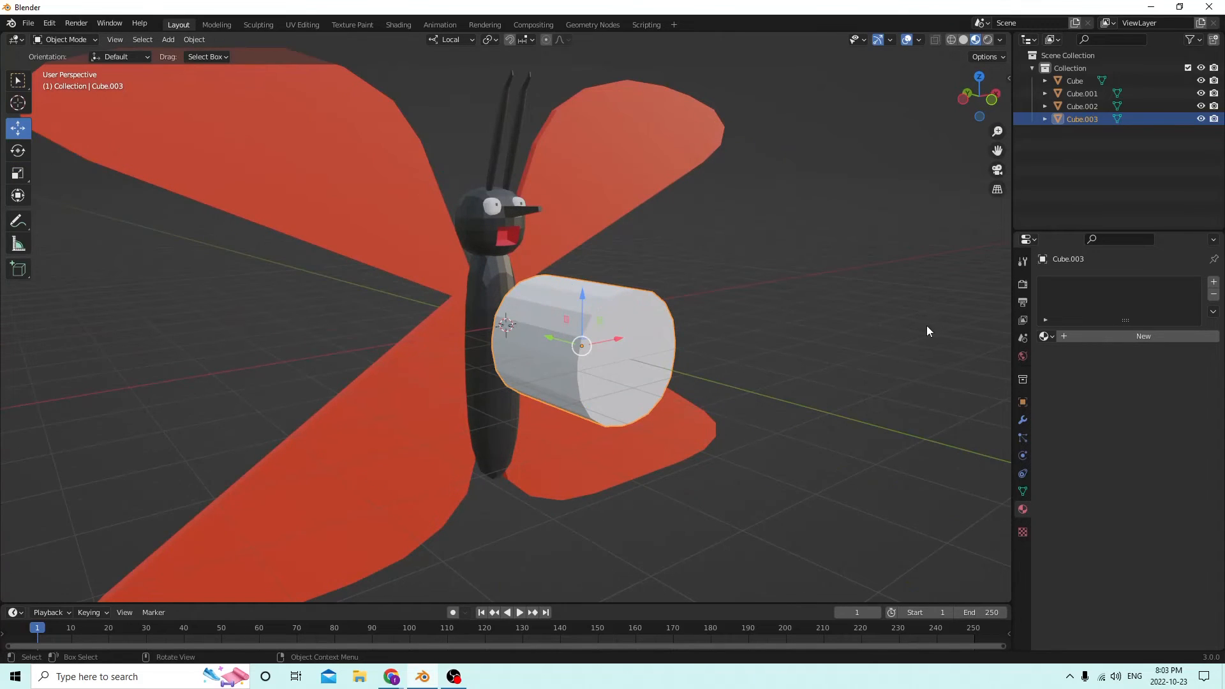
- Scale the cylinder by about 0.216 and move it to the body's front, shifting it about 0.0028 m along local X
key(s)
click(654, 336)
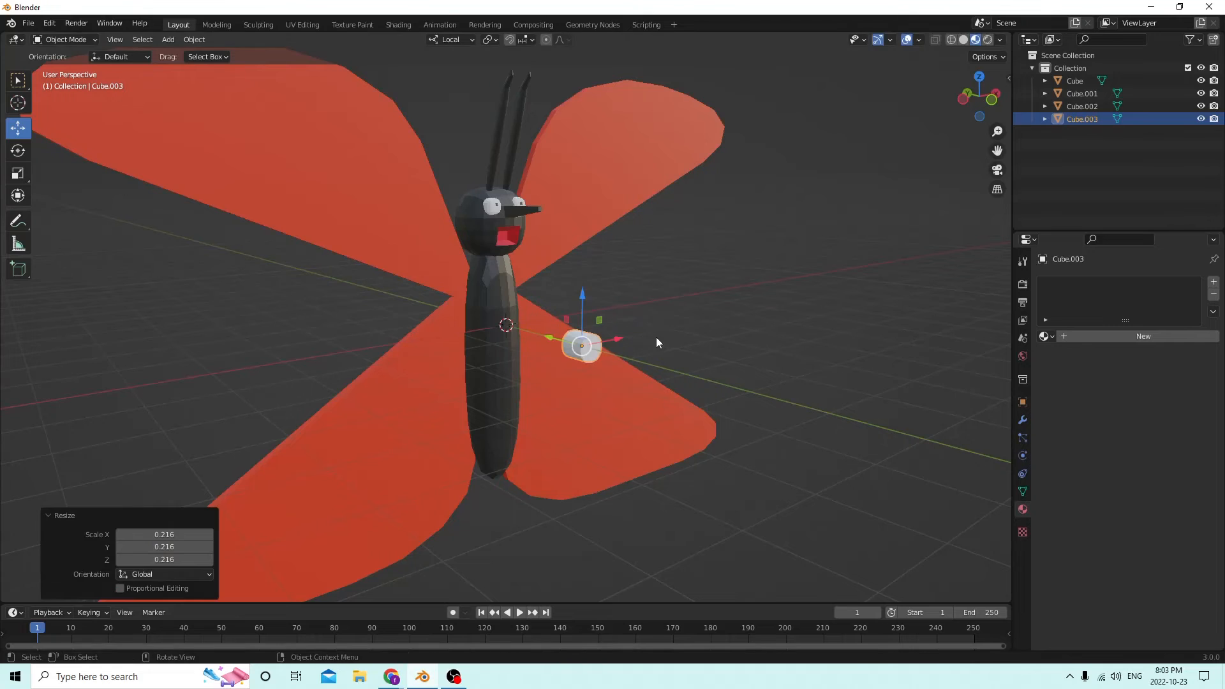
middle_drag(670, 348, 754, 414)
scroll(702, 389, up, 3)
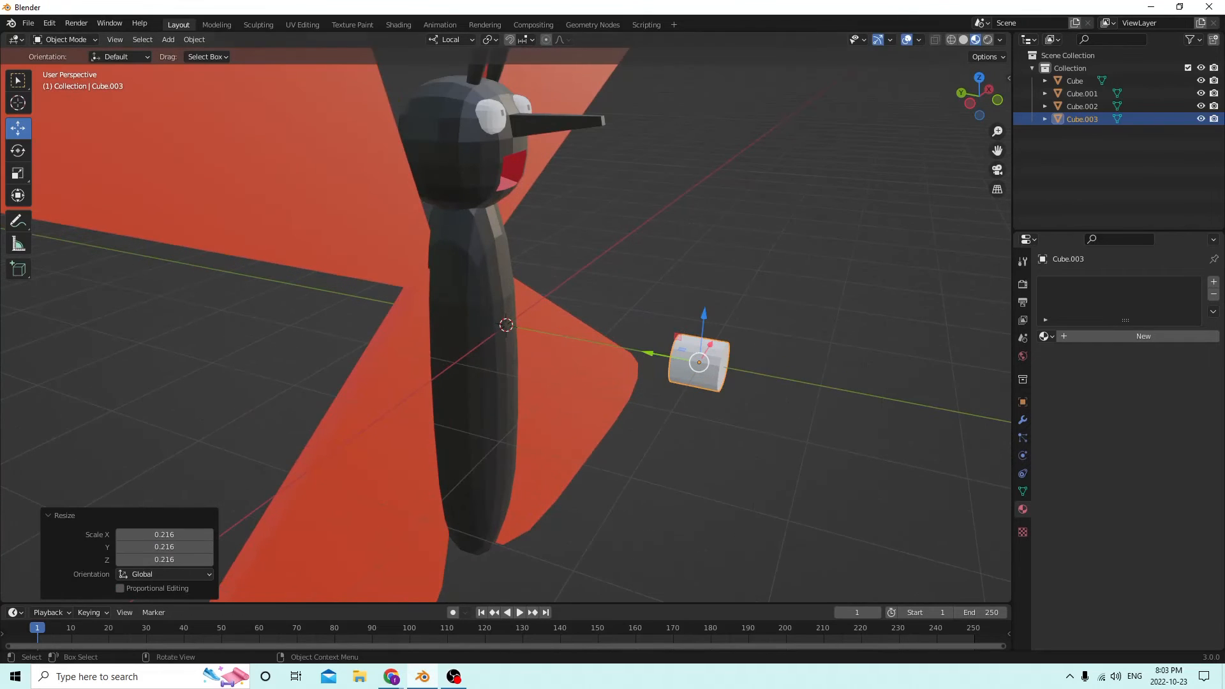
drag(647, 353, 476, 286)
middle_drag(476, 286, 699, 337)
scroll(547, 331, up, 3)
key(g)
key(x)
click(577, 323)
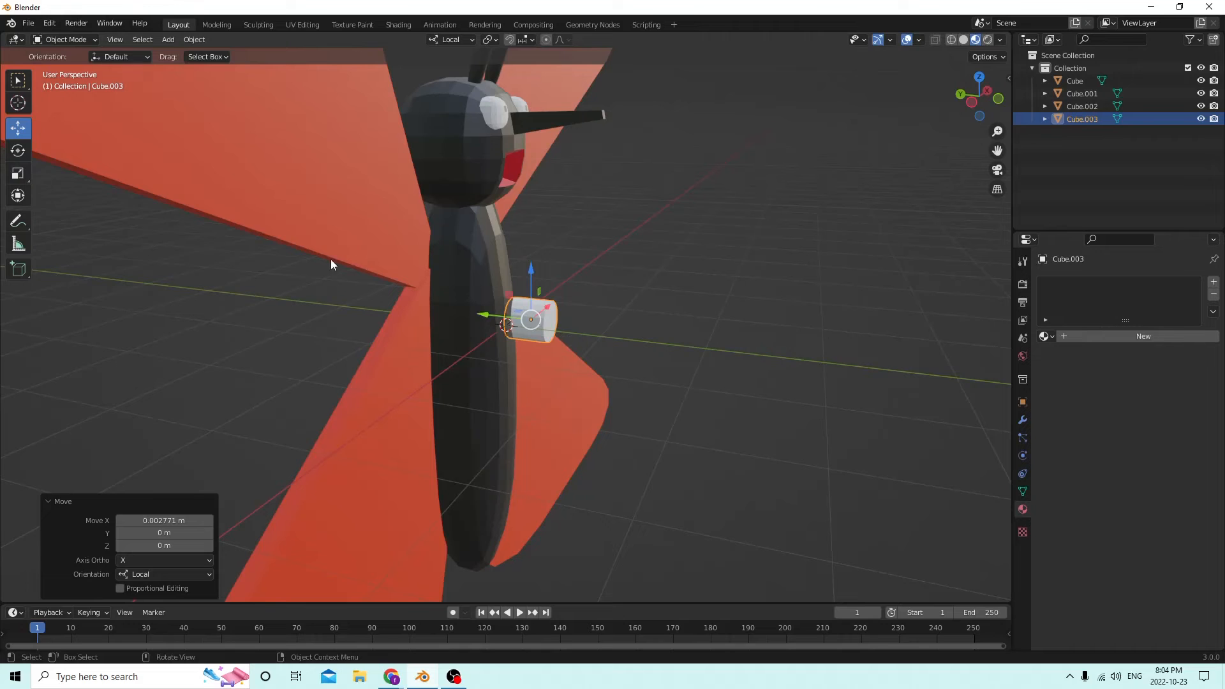
- Stretch the cylinder along its local Y axis by a factor of about 9.95
click(21, 174)
middle_drag(293, 236, 442, 322)
key(s)
key(x)
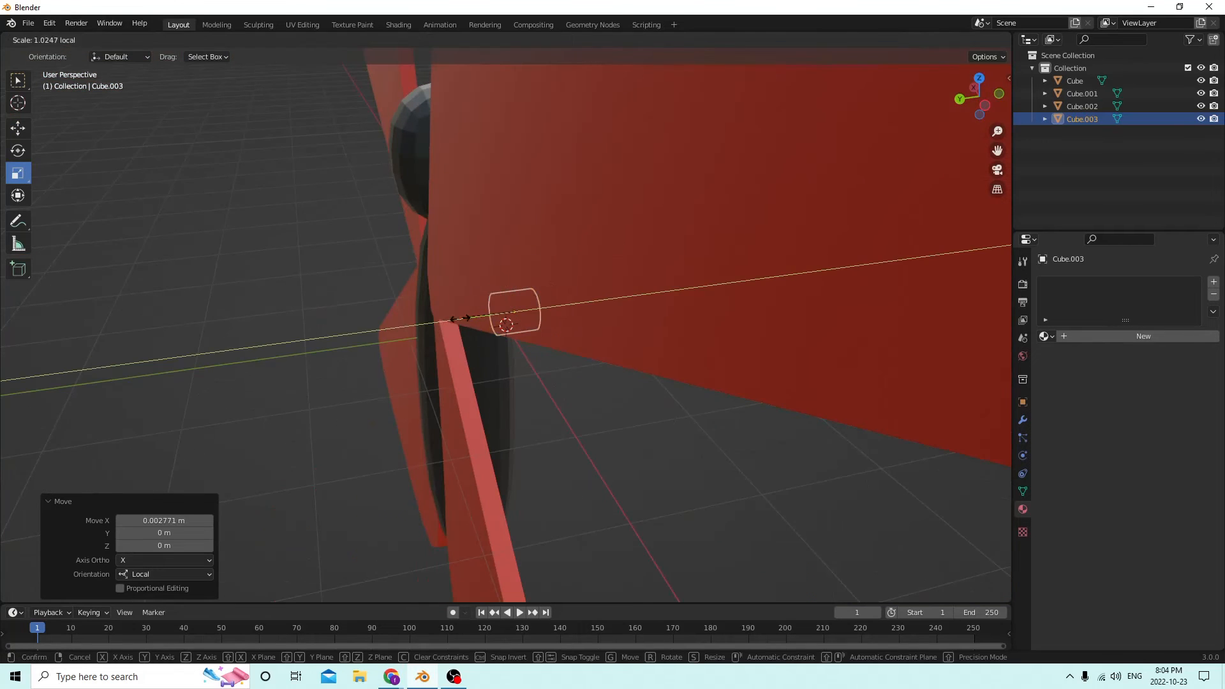
drag(36, 341, 2, 343)
middle_drag(542, 314, 445, 303)
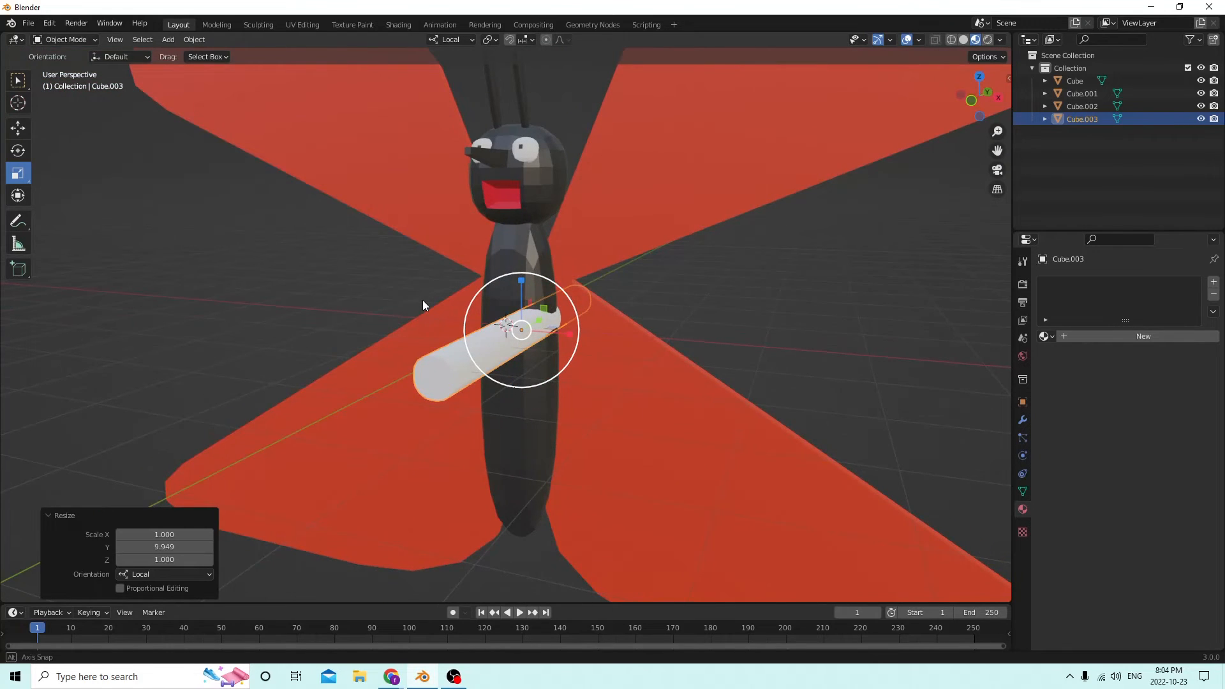
middle_drag(422, 300, 793, 314)
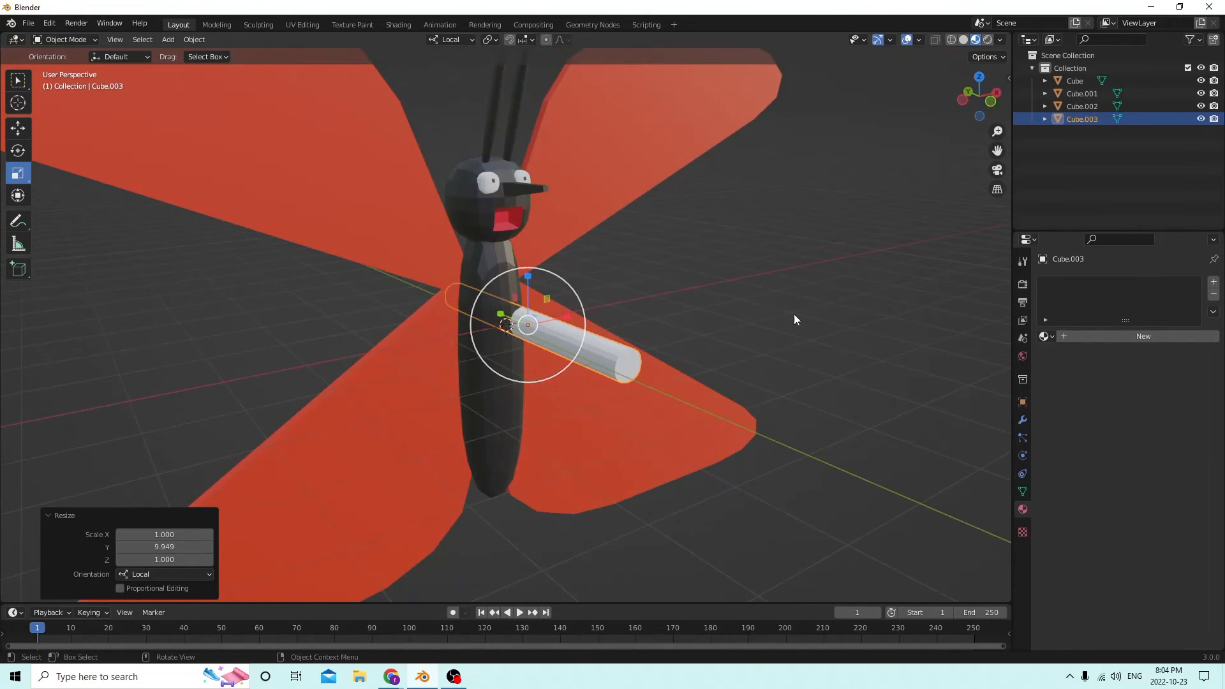
- Scale the rod down uniformly in two passes, the second by a factor of about 0.656
key(s)
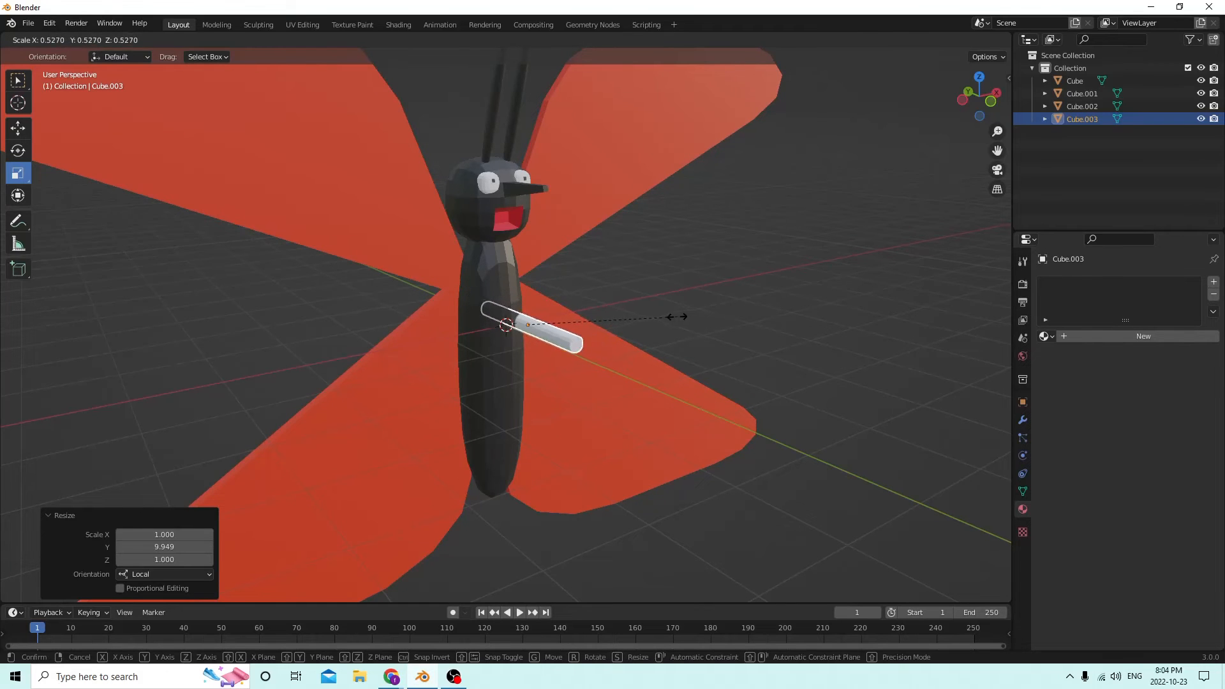
click(635, 314)
middle_drag(633, 309, 593, 297)
scroll(644, 306, up, 3)
key(s)
click(580, 302)
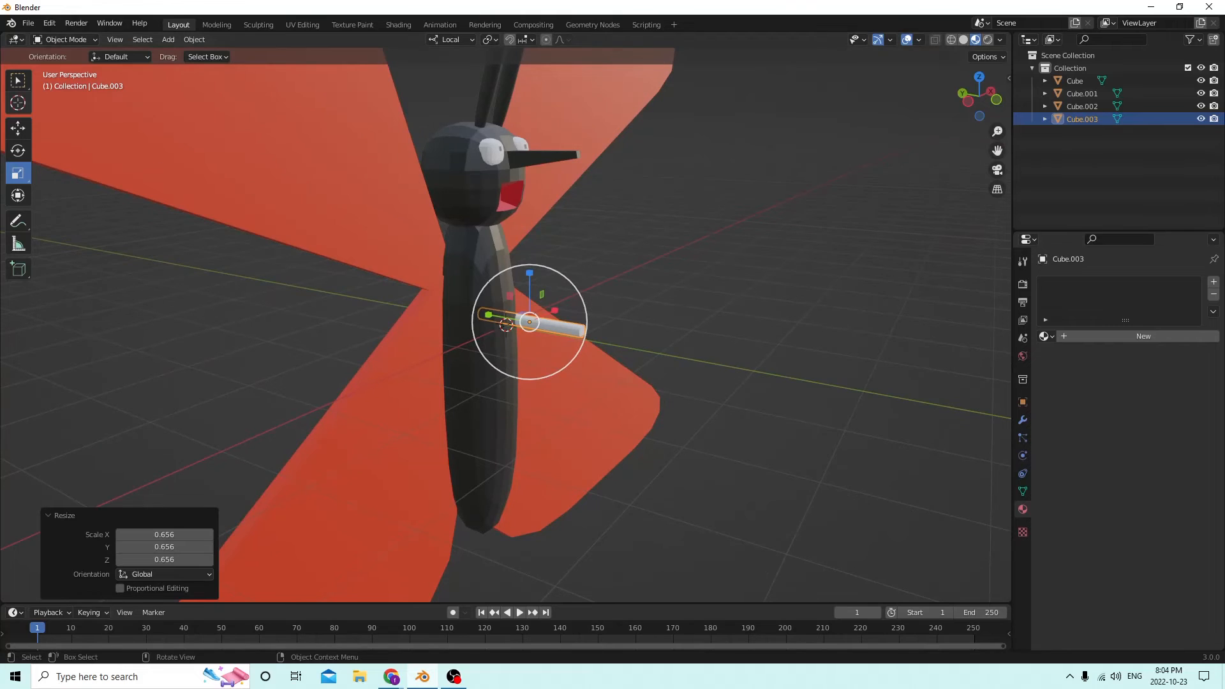
- Move the rod so it sticks out of the body's front, at about X 0.0029, Y -0.0051, Z 0.0017 m
click(17, 128)
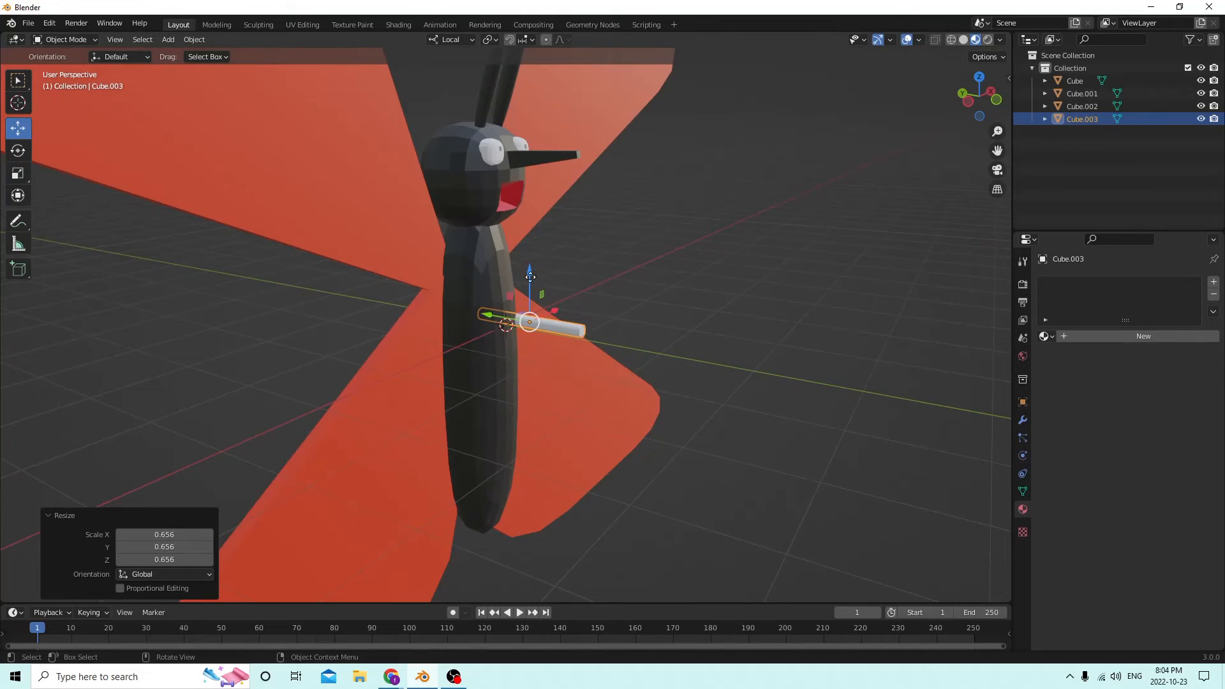
drag(529, 276, 530, 273)
middle_drag(507, 227, 444, 239)
drag(584, 280, 584, 281)
middle_drag(584, 281, 668, 280)
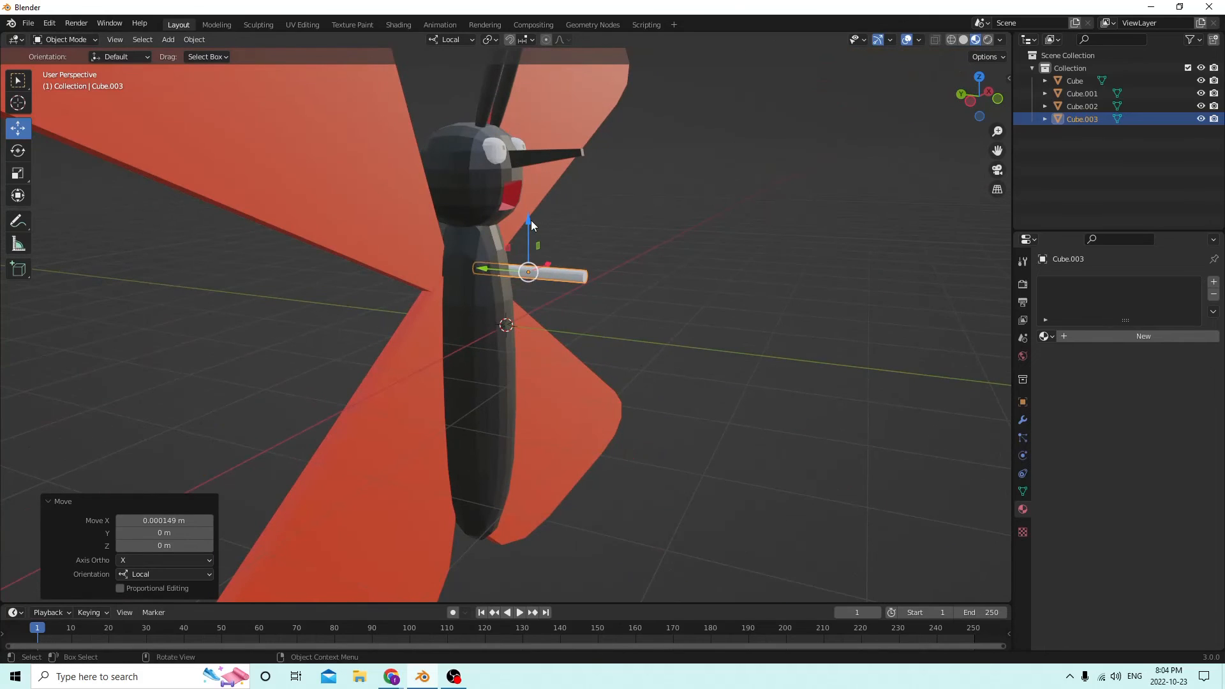
drag(531, 220, 536, 257)
middle_drag(536, 256, 593, 247)
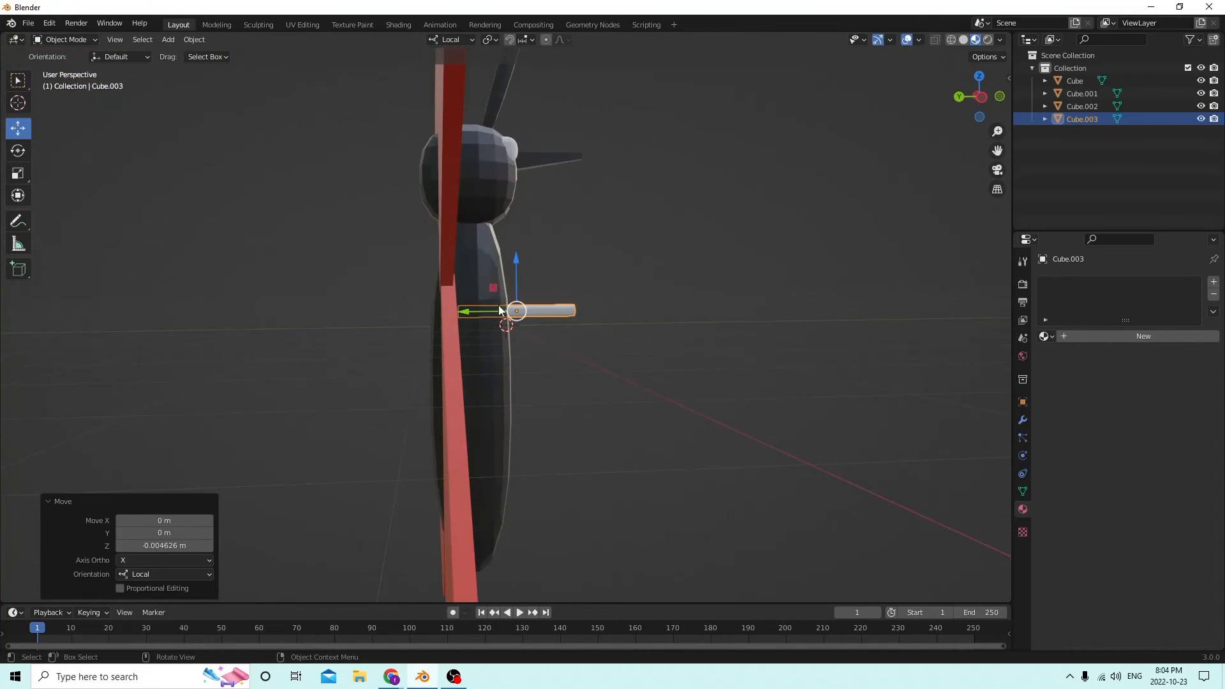
middle_drag(479, 310, 443, 328)
drag(472, 304, 499, 305)
middle_drag(498, 305, 502, 262)
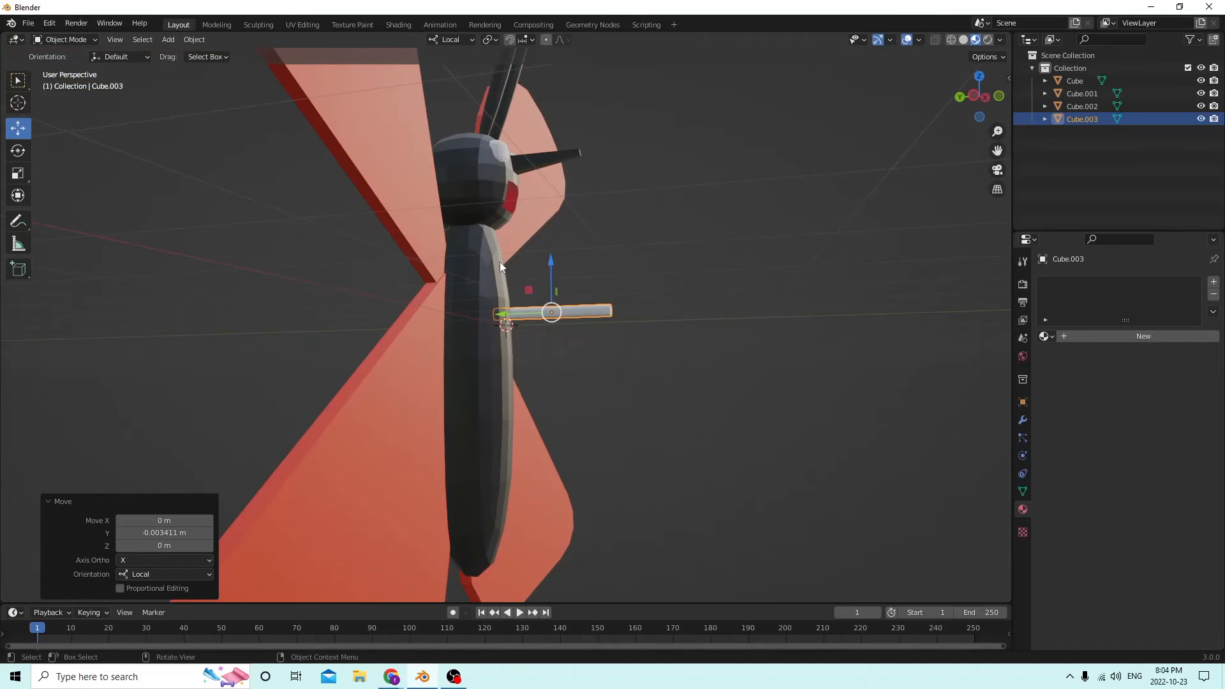
- Set the rod's X rotation to -25° so that it tilts upward from the body
click(1023, 401)
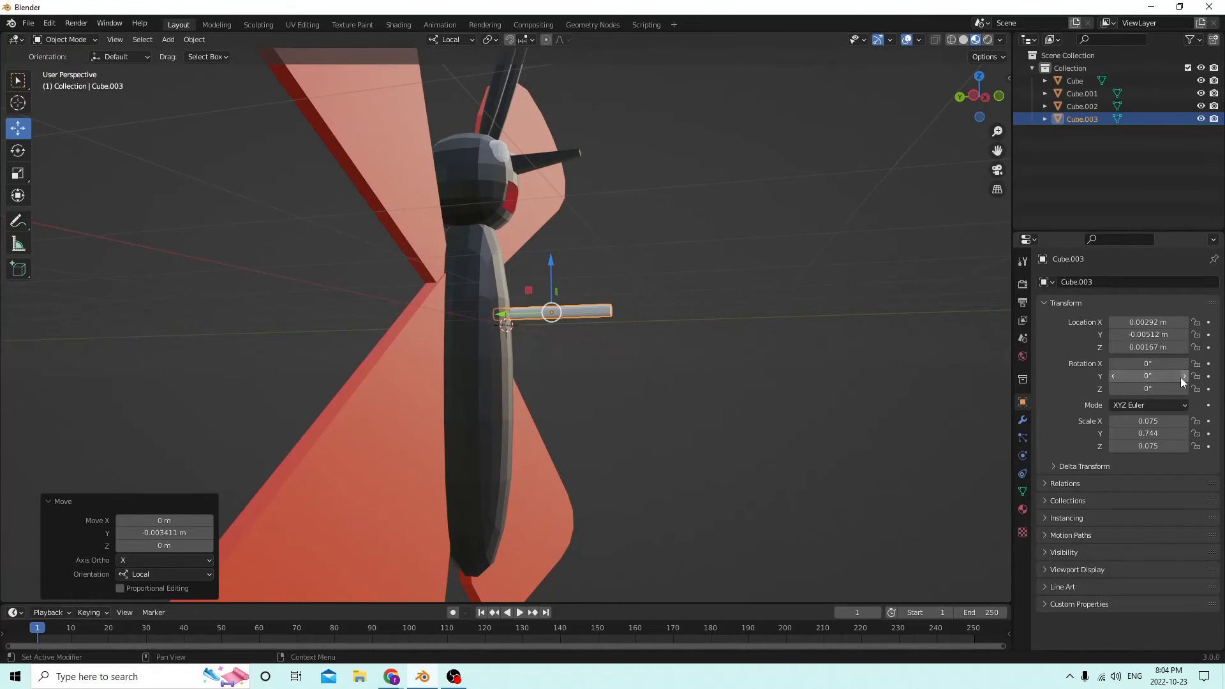
click(23, 148)
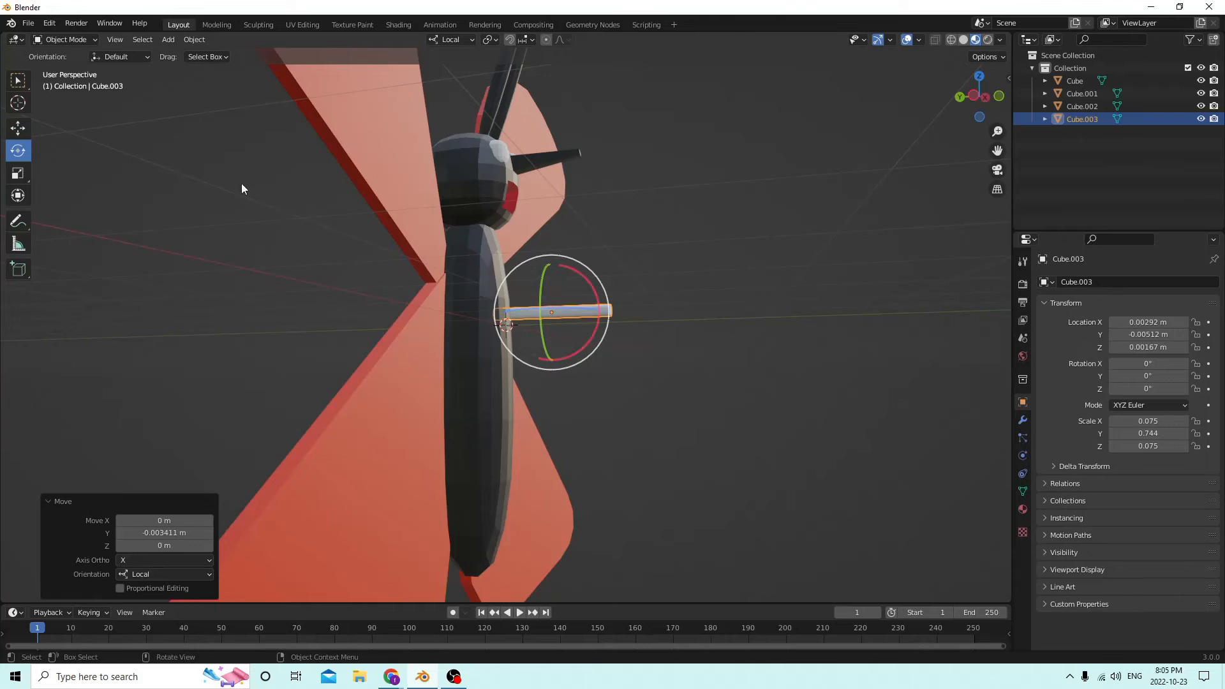
drag(572, 269, 557, 265)
right_click(557, 266)
click(1145, 362)
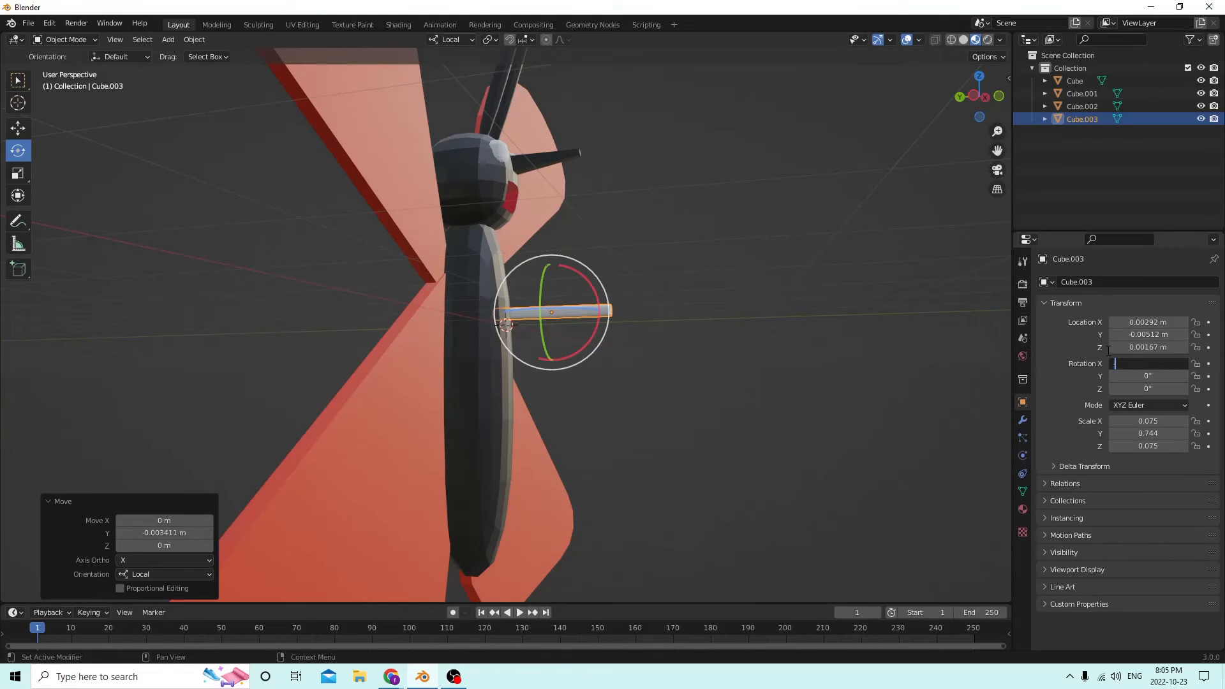
text(-25)
key(Return)
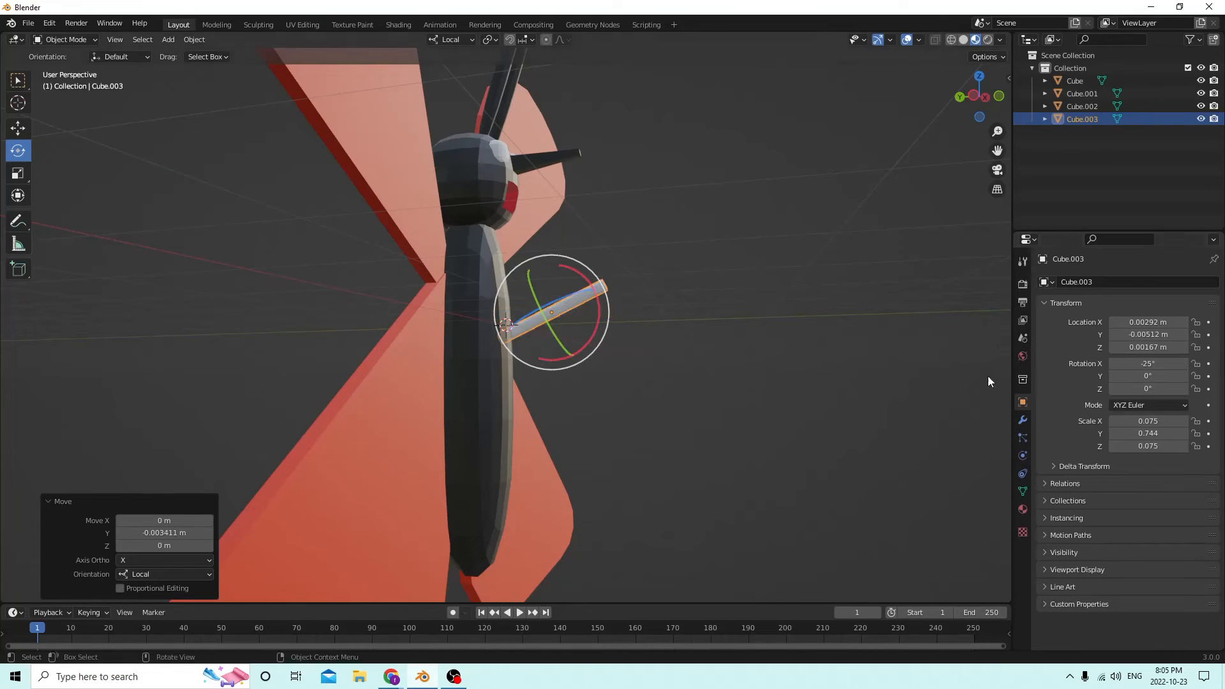
middle_drag(797, 345, 625, 258)
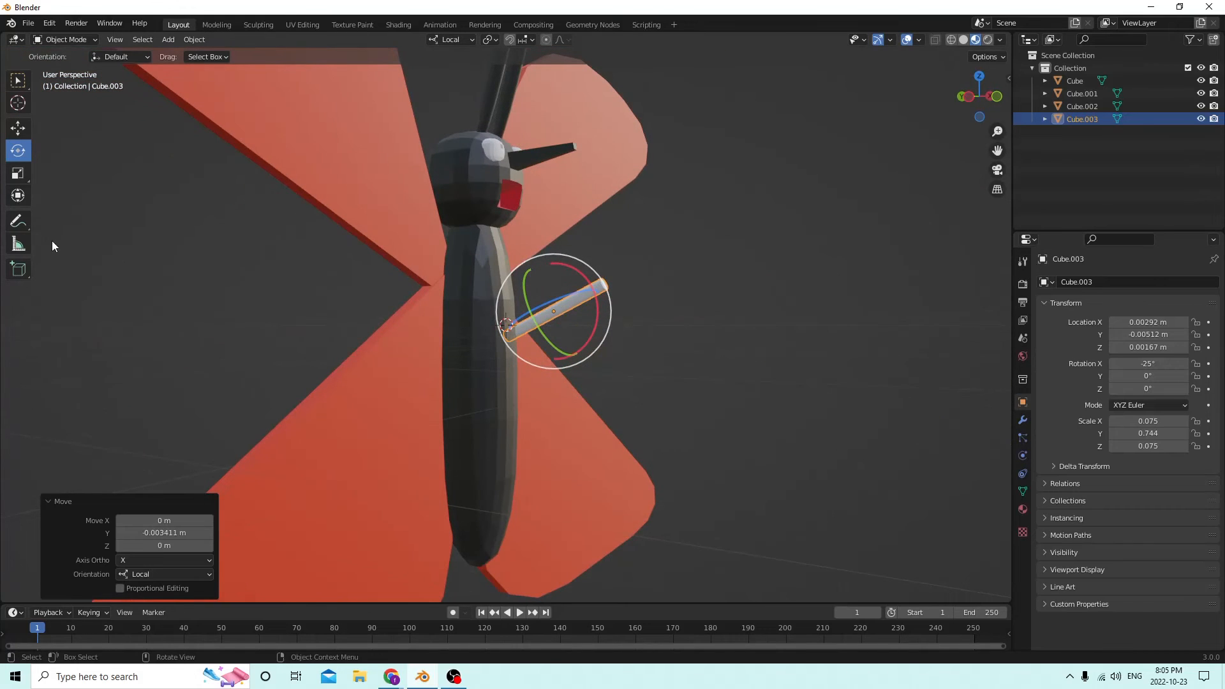
- Lengthen the rod along its local Y axis by a factor of about 1.5
click(29, 174)
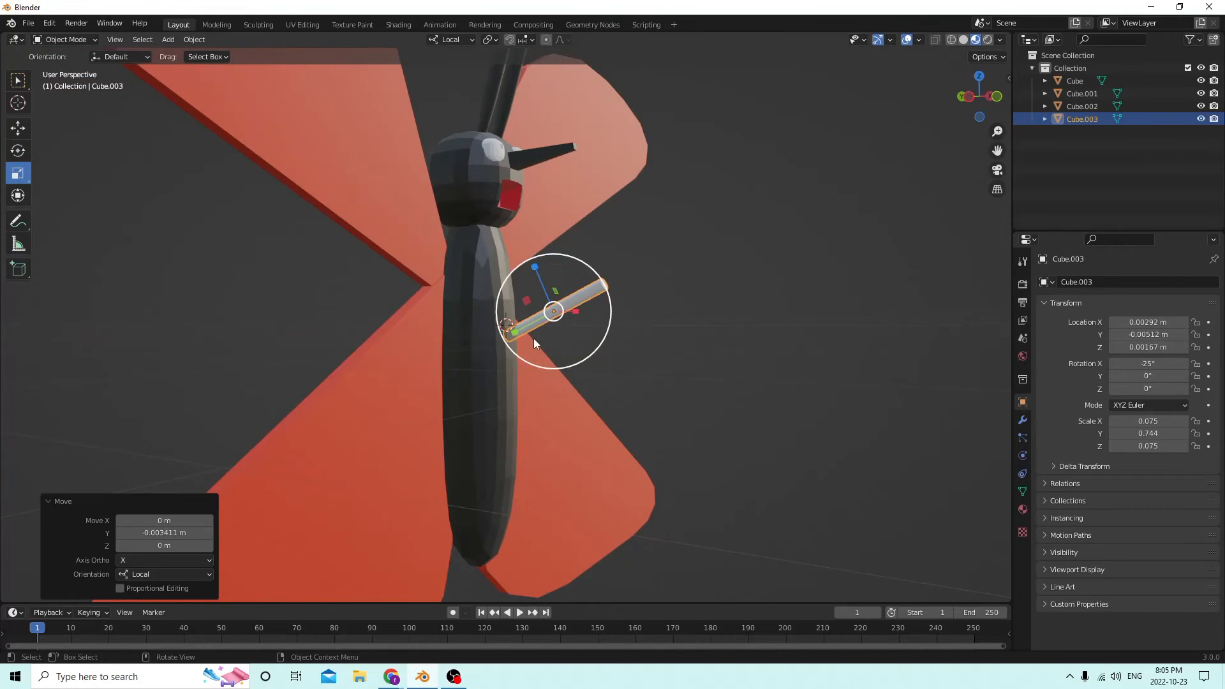
drag(514, 332, 493, 343)
middle_drag(493, 342, 369, 258)
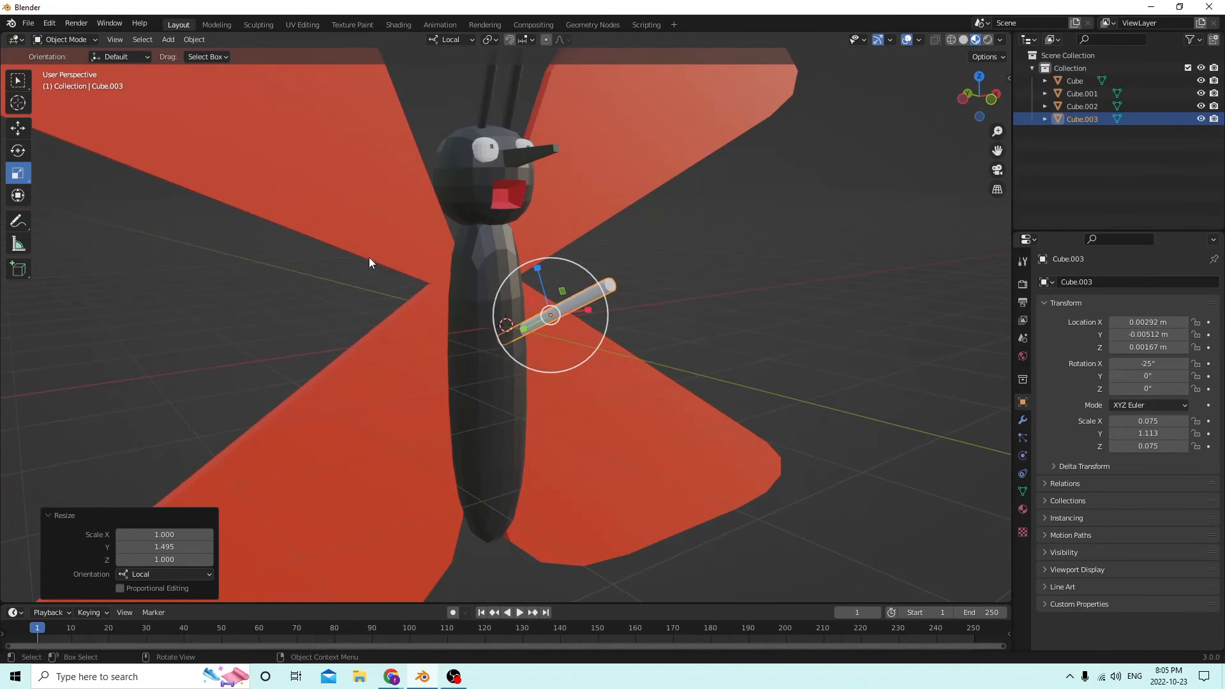
- Move the rod about 0.0024 m along local Z and about -0.0046 m along local Y
click(18, 128)
middle_drag(191, 166, 396, 190)
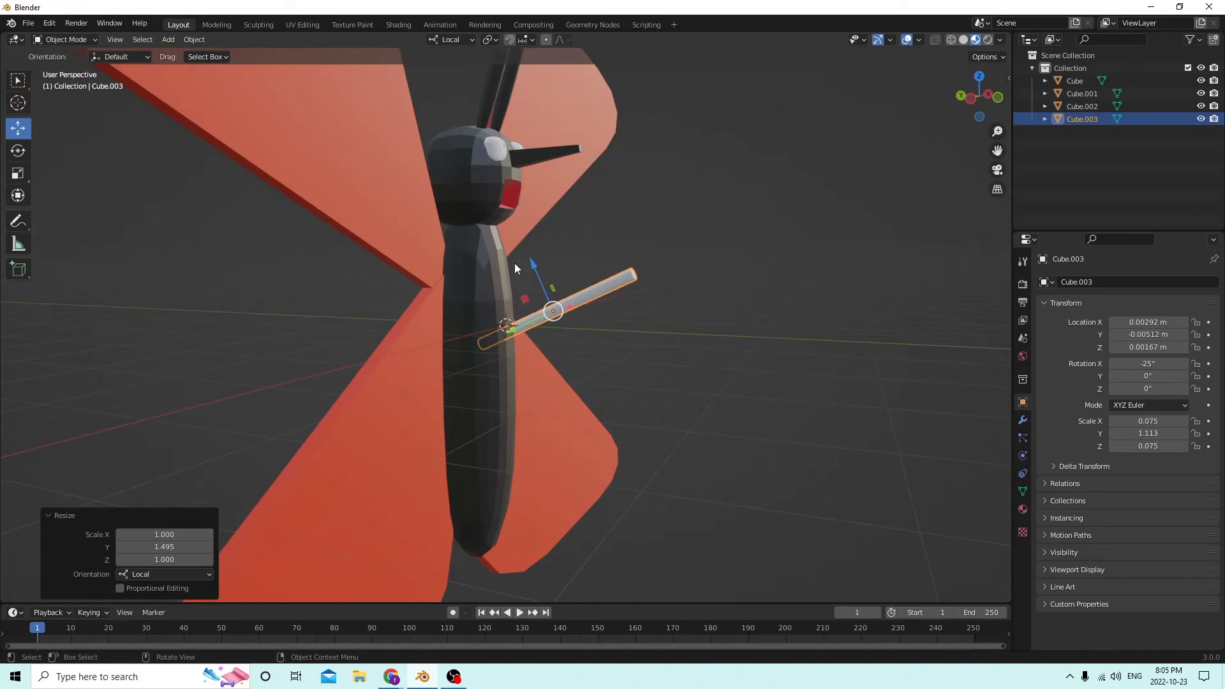
drag(530, 259, 514, 246)
middle_drag(513, 247, 488, 327)
drag(497, 312, 528, 295)
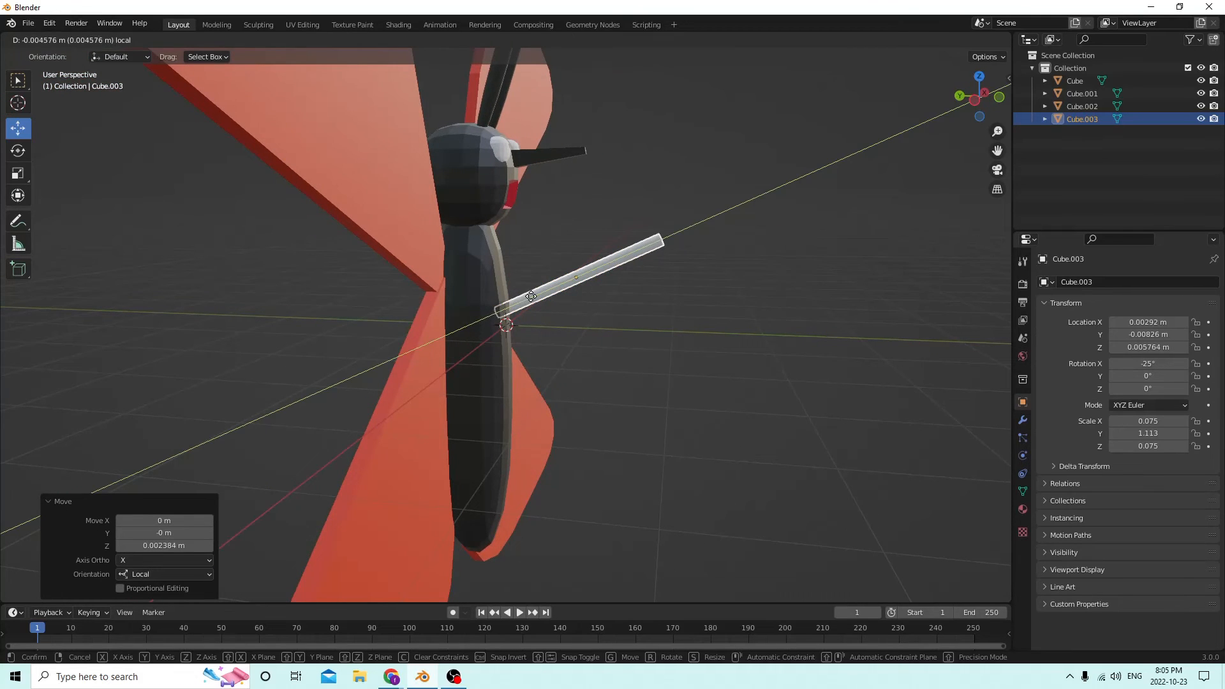
middle_drag(510, 294, 574, 281)
- Reset the rod's X rotation to 0°
click(1140, 367)
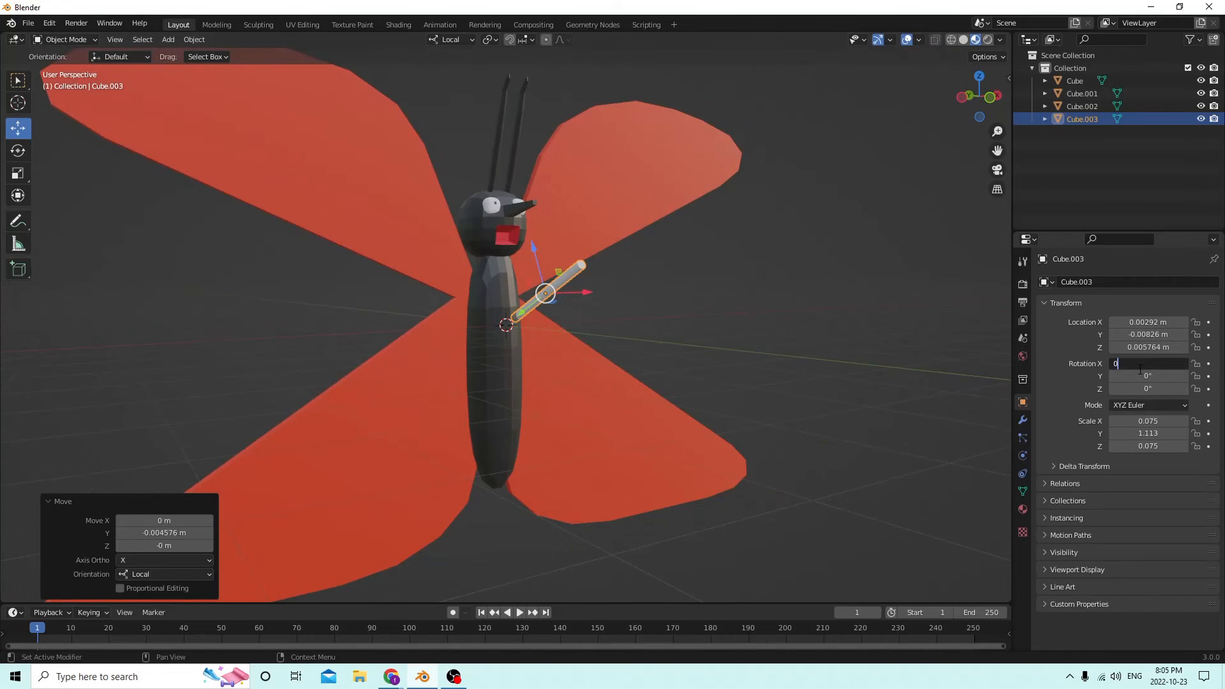
key(Return)
middle_drag(853, 298, 856, 288)
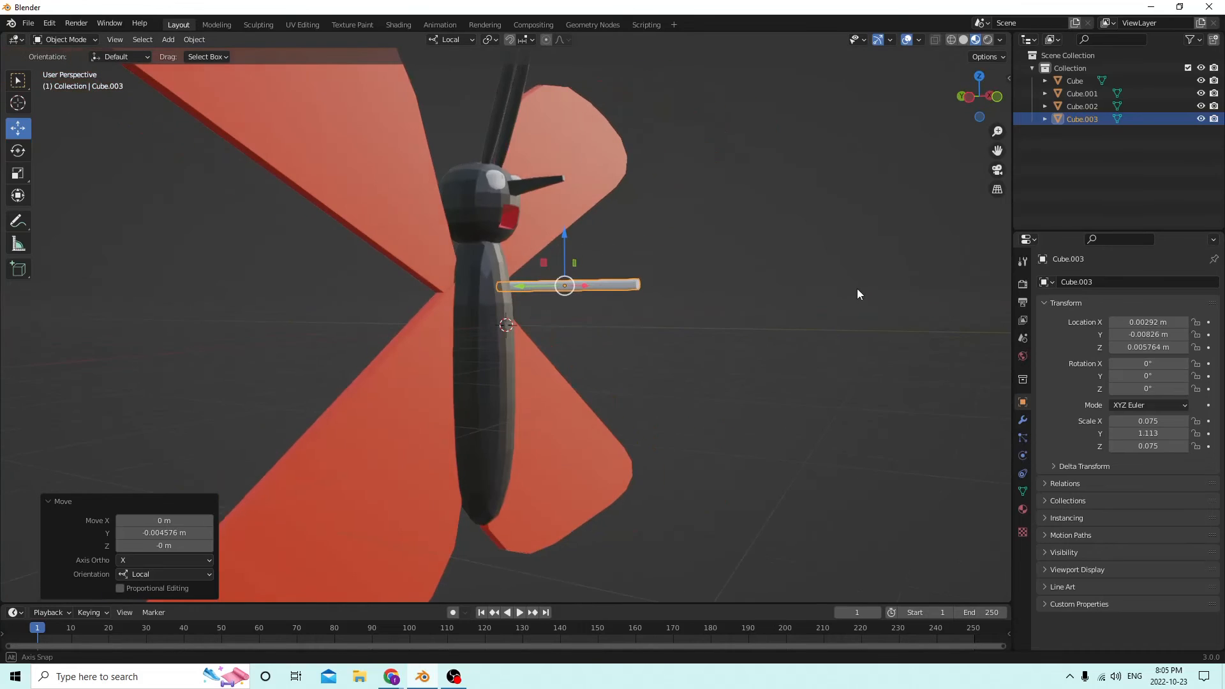
- Duplicate the rod in place and move the copy down about 0.009 m along local Z
key(shift+d)
right_click(865, 269)
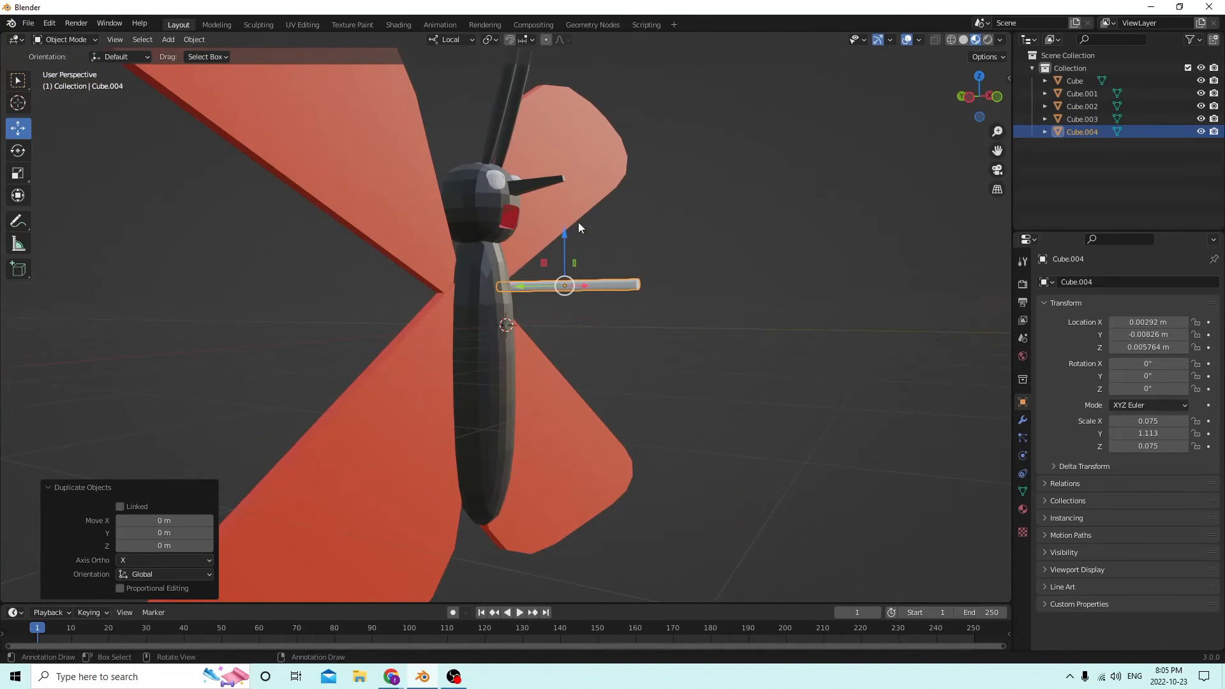
drag(565, 239, 560, 301)
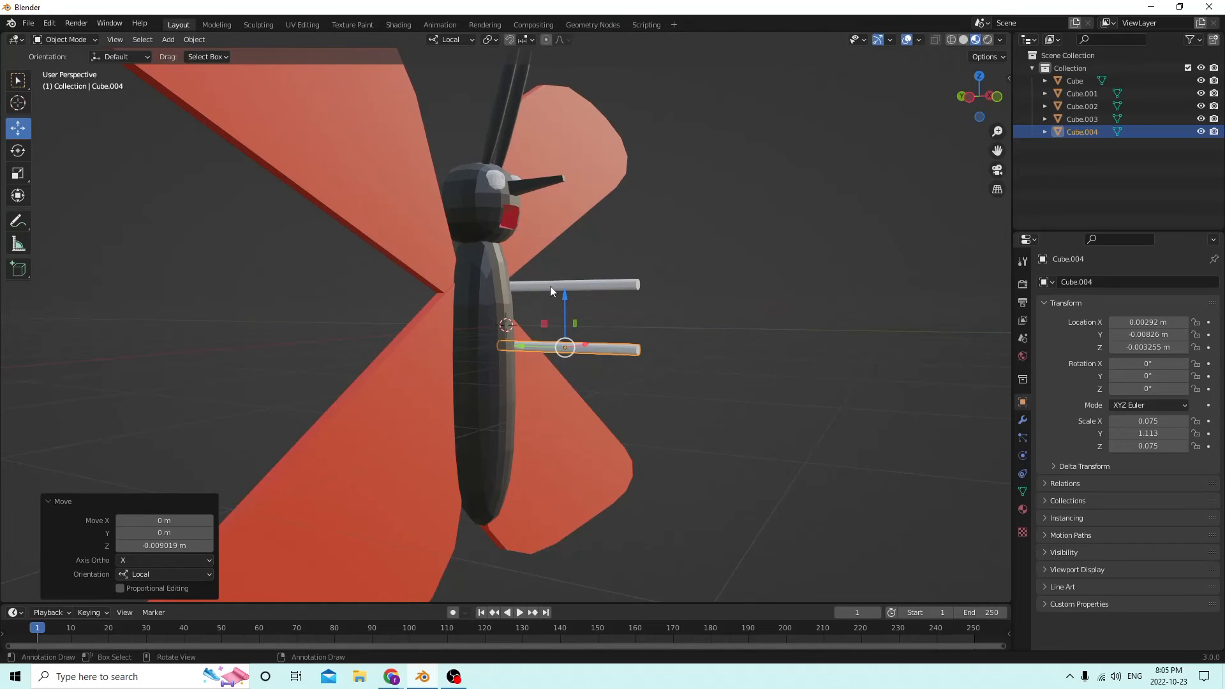
- Lower the original upper rod toward its copy, and move the lower rod down about 0.0019 m
click(550, 286)
drag(565, 228, 564, 300)
click(552, 349)
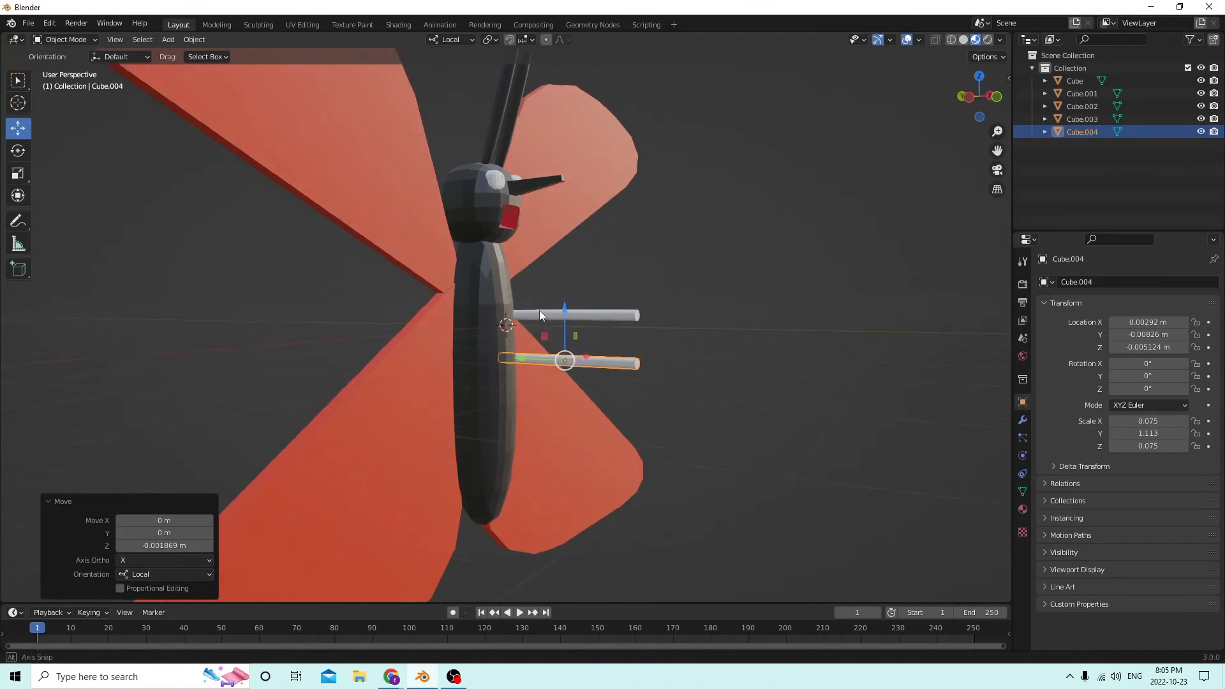
mouse_move(538, 310)
middle_down()
mouse_move(482, 308)
mouse_move(611, 320)
mouse_move(560, 312)
middle_up()
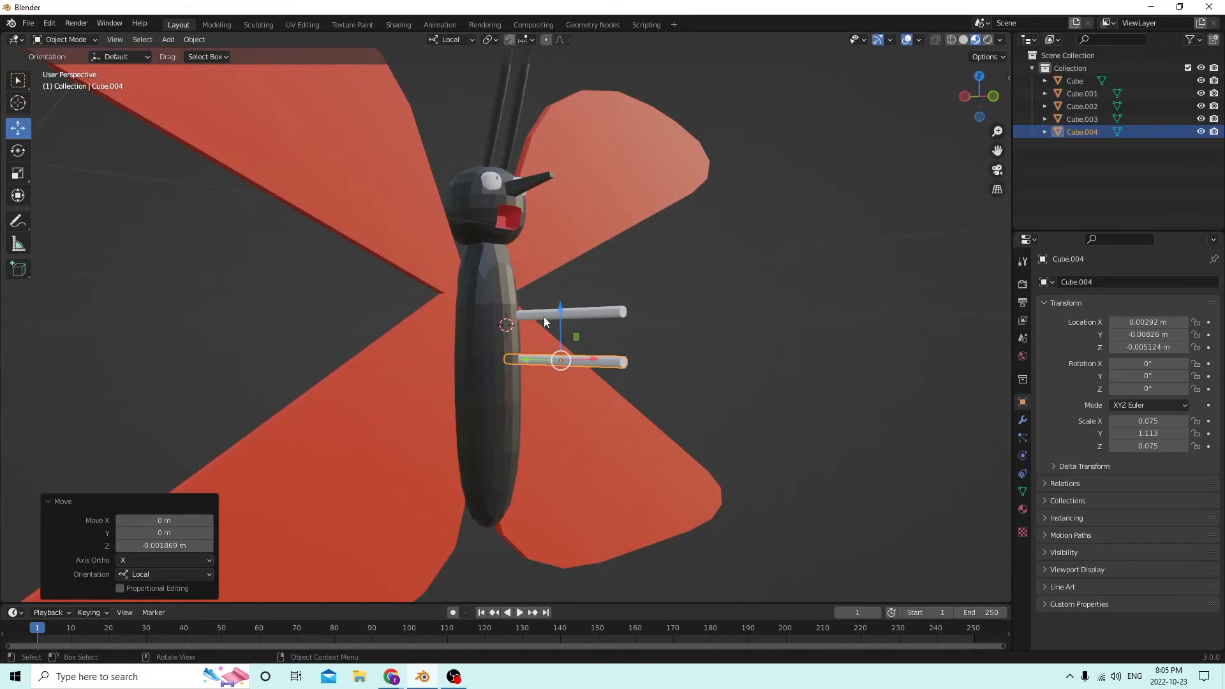
- Try a Y rotation of -20° on the upper rod and reset it to 0°
click(543, 316)
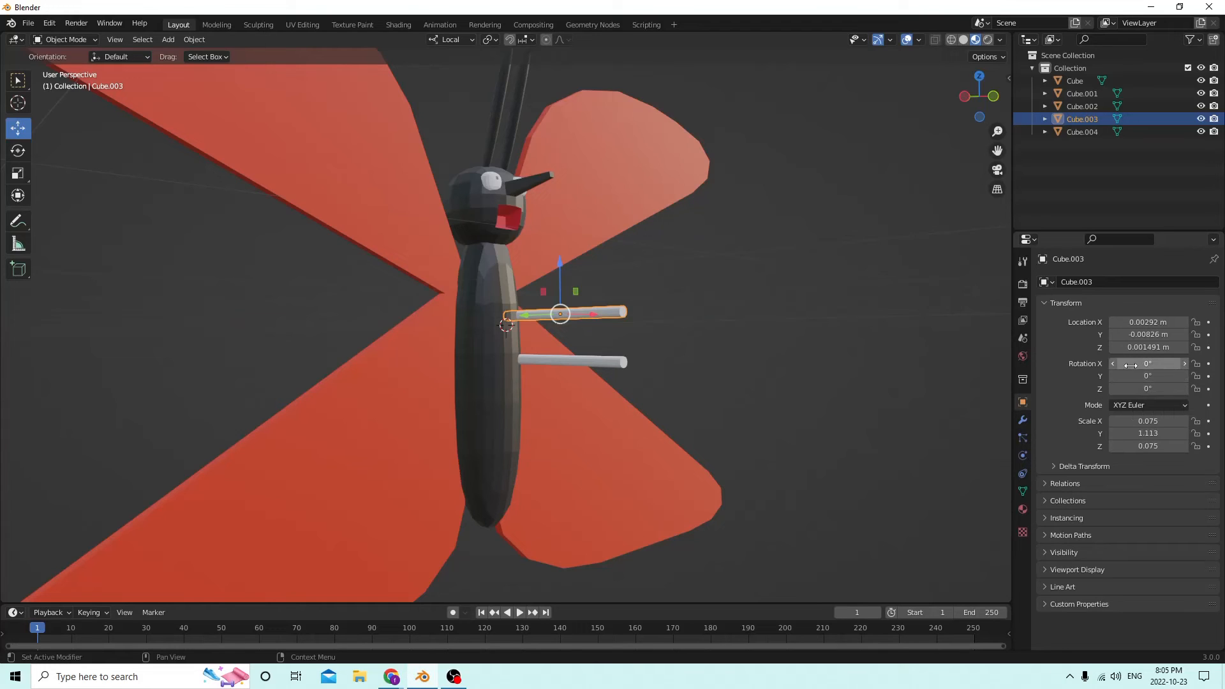
click(1134, 375)
text(-20)
key(Return)
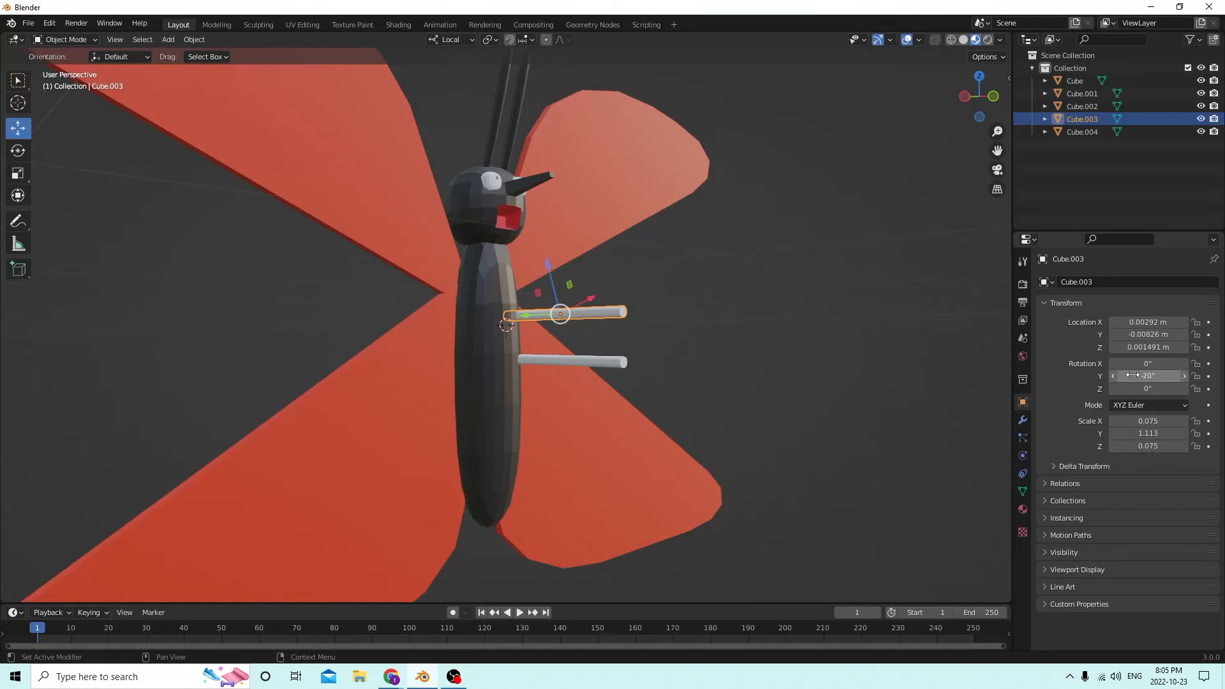
click(1132, 375)
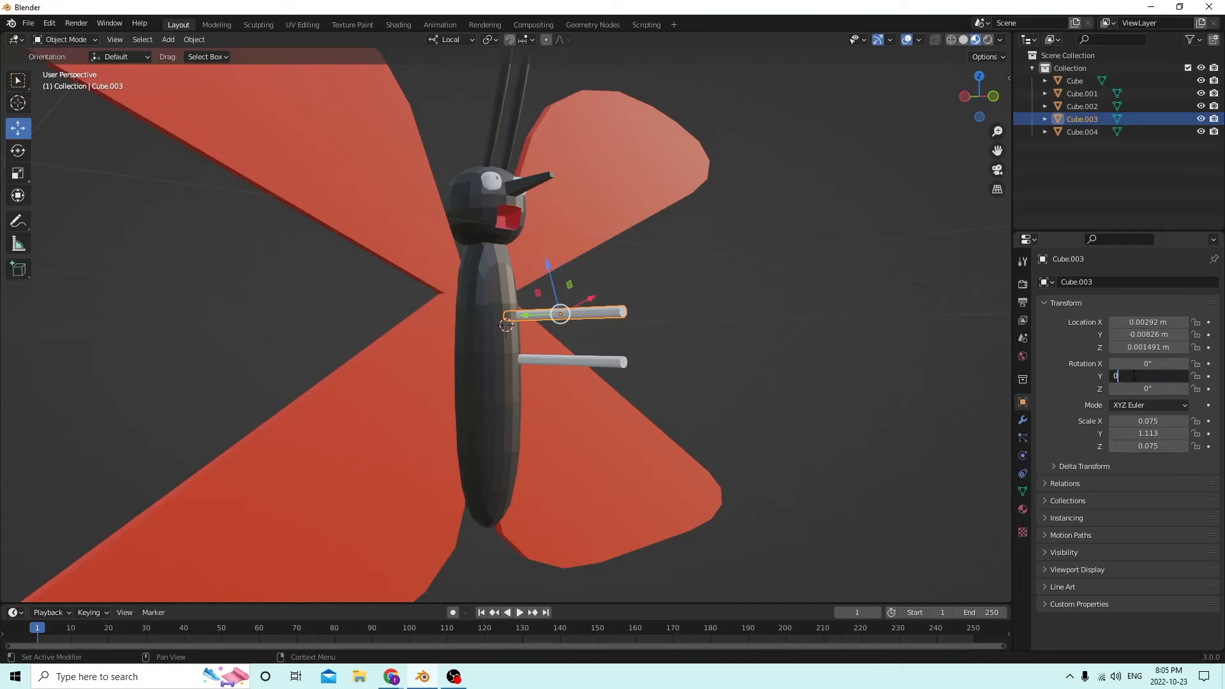
text(0)
key(Return)
- Set the upper rod's X rotation to -20°
click(1134, 365)
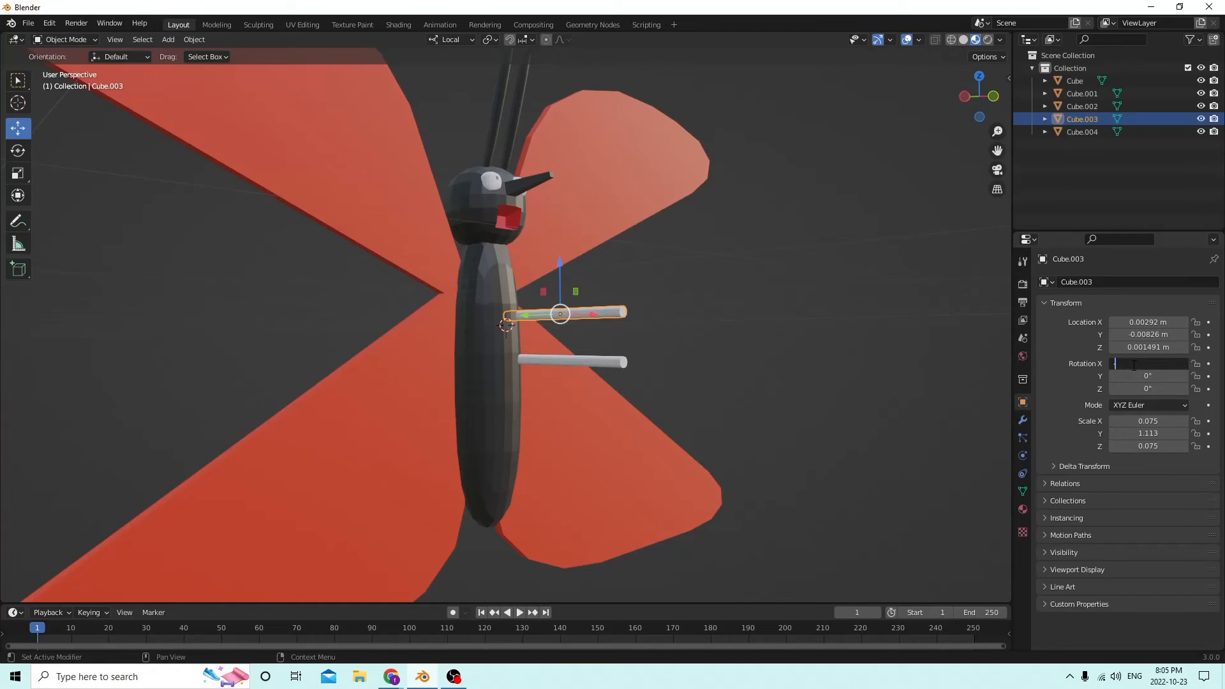
text(-20)
key(Return)
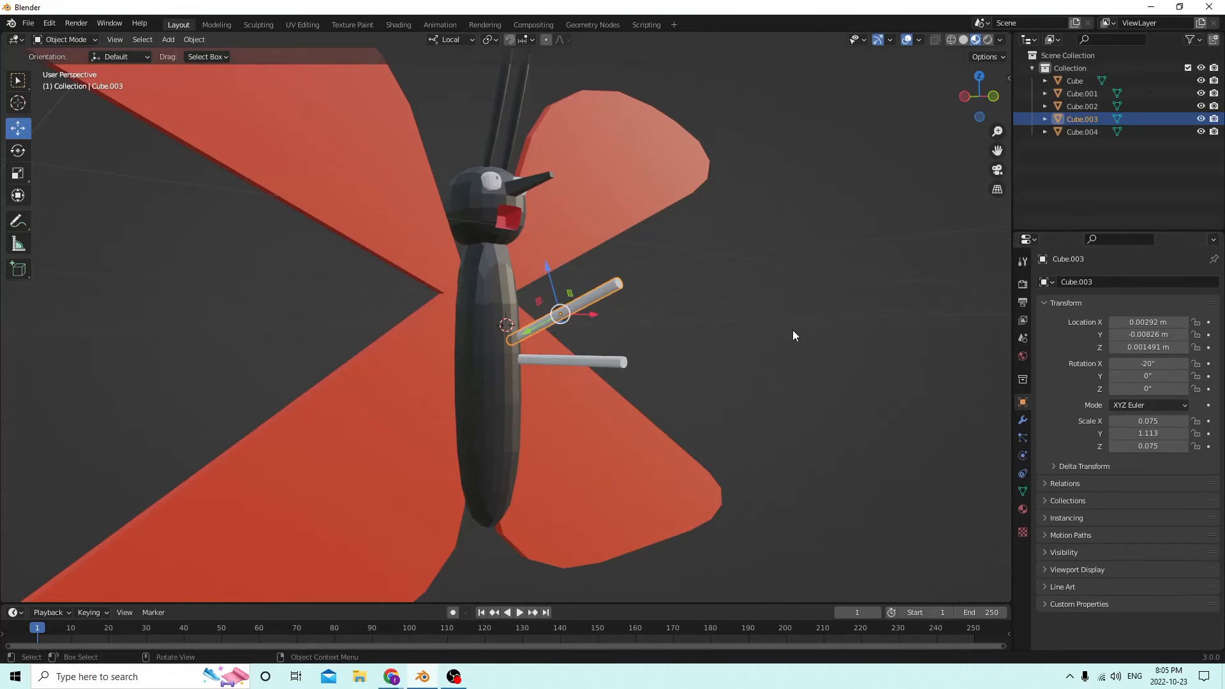
- Try a Y rotation of 20° on the lower rod and reset it to 0°
click(592, 361)
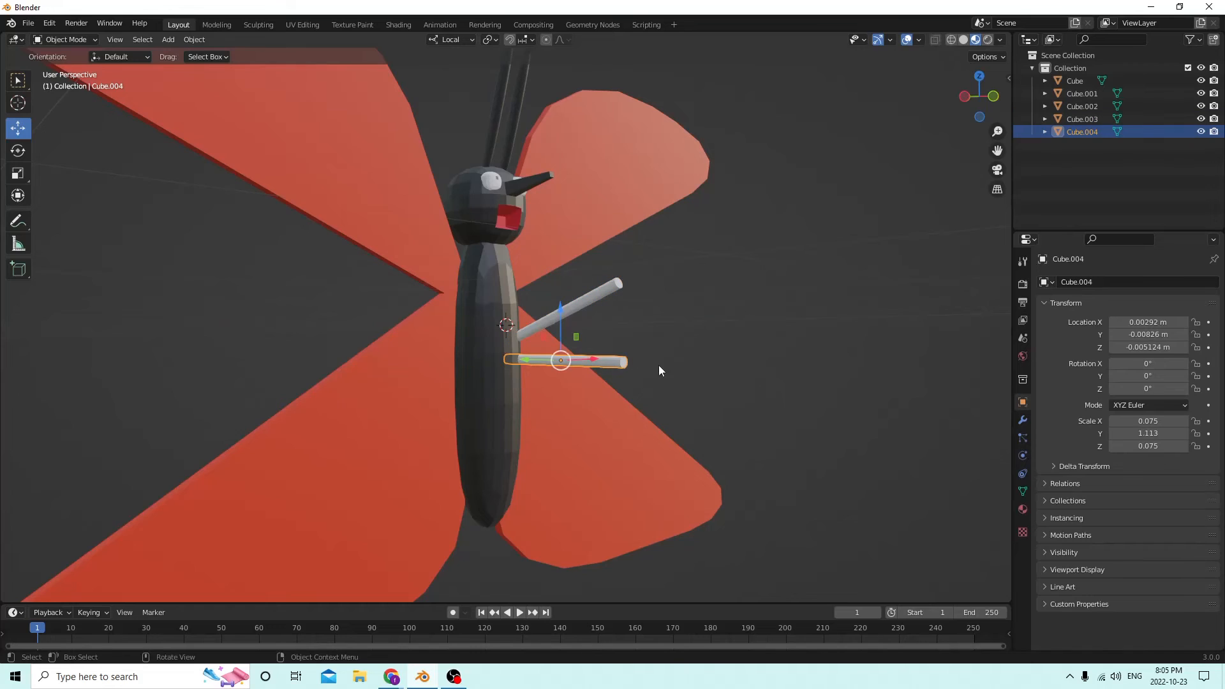
double_click(1149, 373)
text(20)
key(Return)
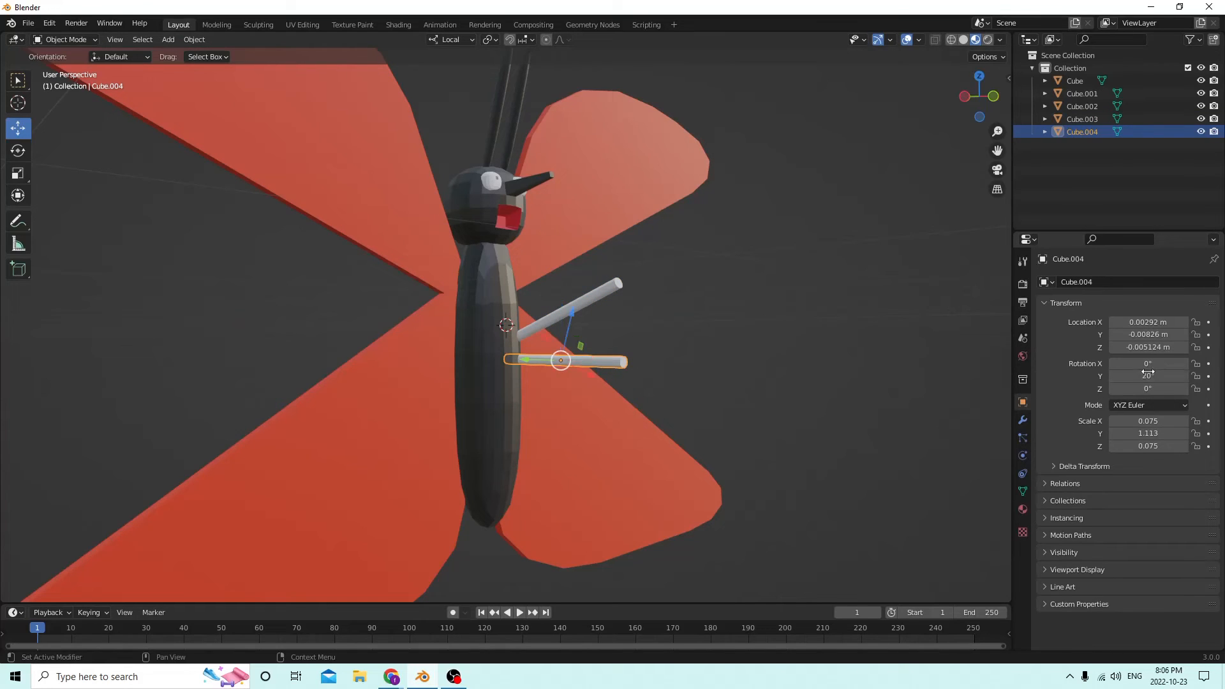
click(1147, 372)
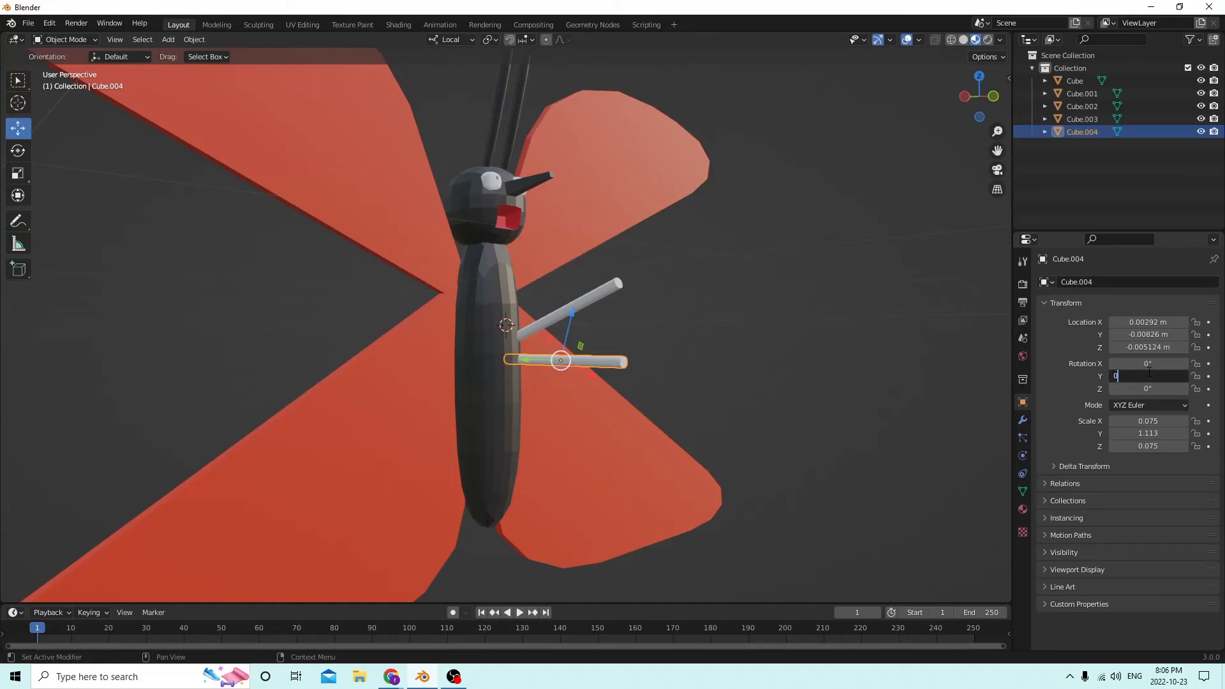
key(Return)
- Set the lower rod's X rotation to 20° and shift it along its local axes to about Y -0.0078 m, Z -0.0077 m
click(1154, 364)
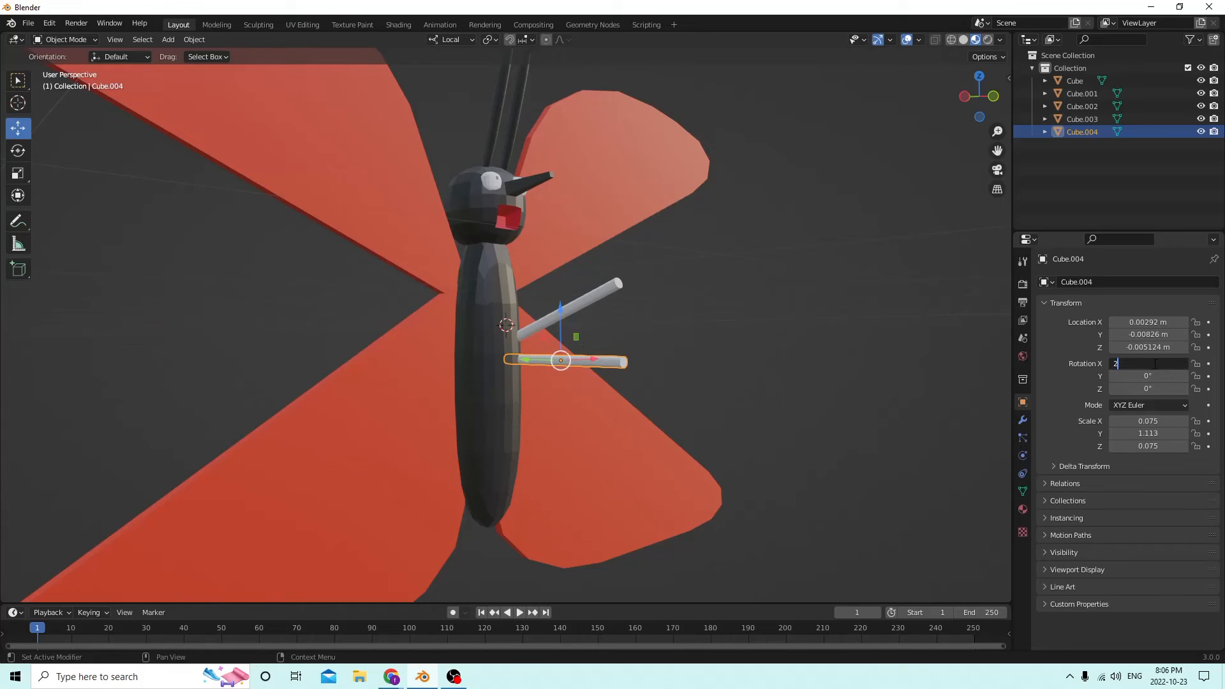
key(Return)
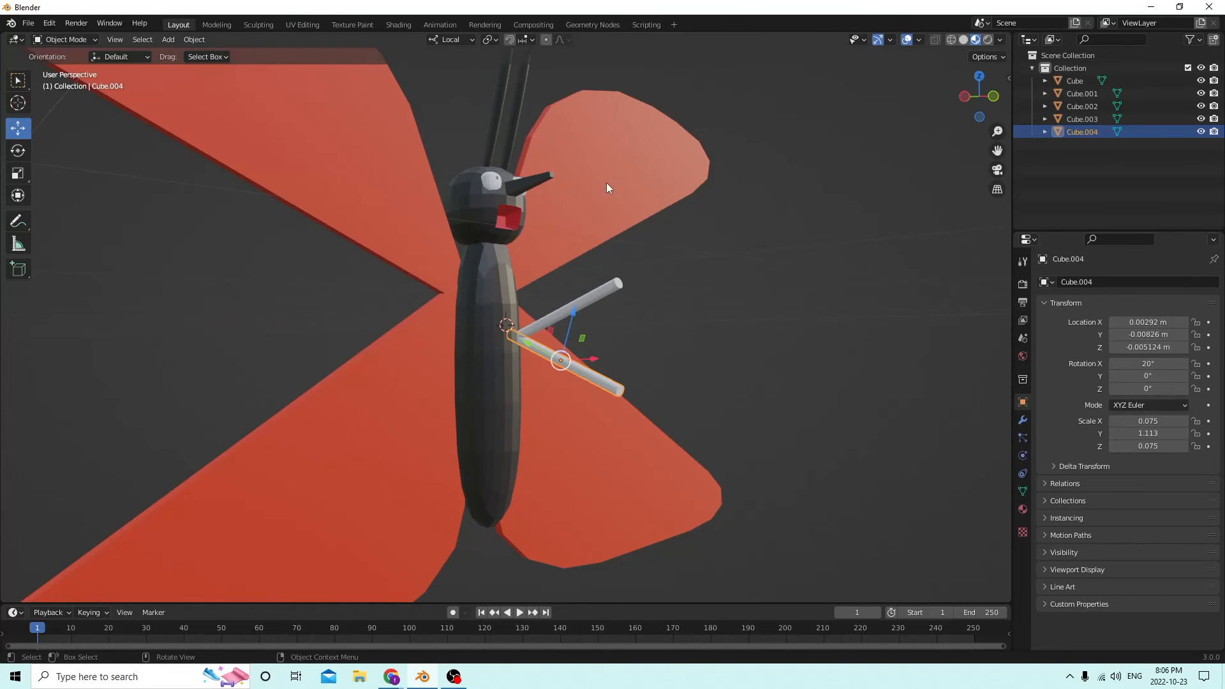
middle_drag(606, 182, 625, 312)
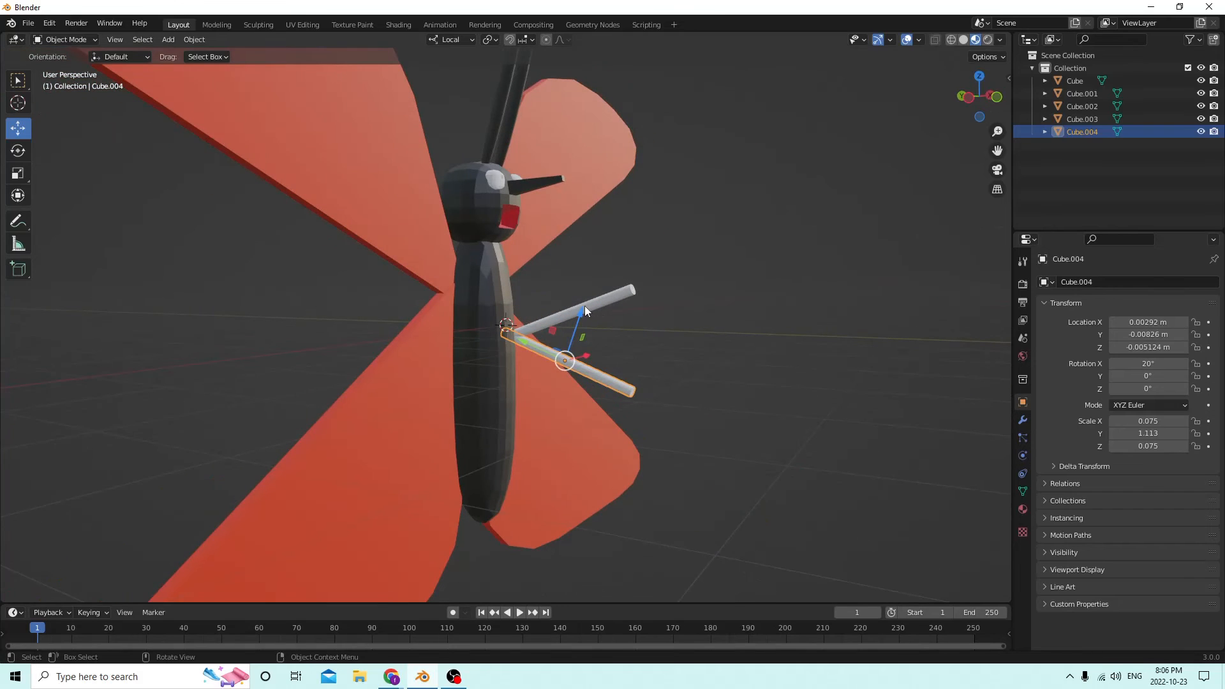
drag(581, 307, 575, 329)
middle_drag(575, 330, 610, 353)
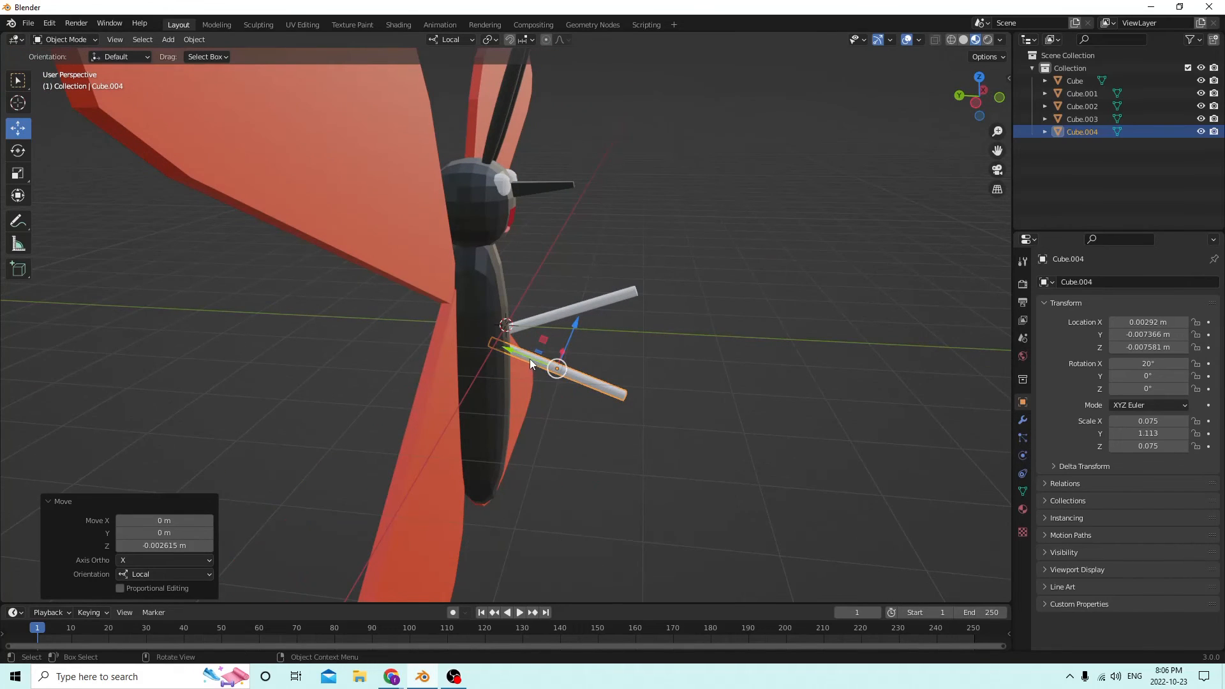
drag(510, 349, 504, 343)
middle_drag(503, 343, 462, 344)
- Enter Edit Mode on the upper rod and select its outer end face in face selection mode
click(609, 311)
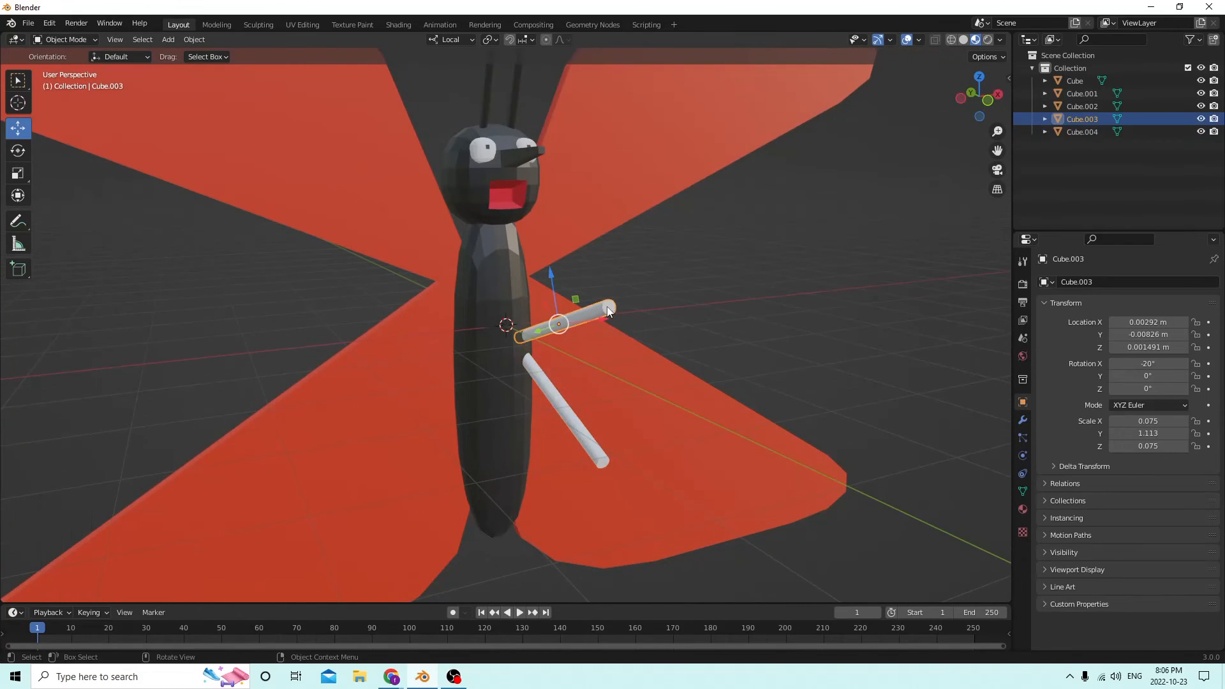
middle_drag(609, 311, 580, 309)
key(Tab)
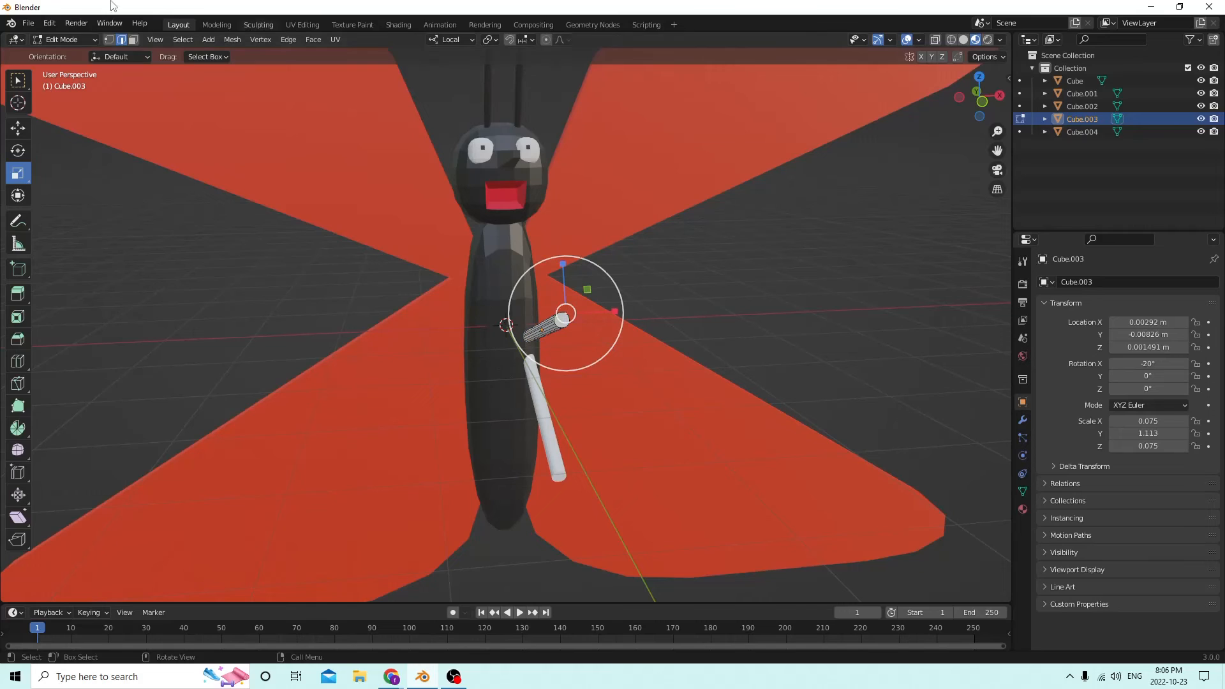
click(131, 42)
click(561, 319)
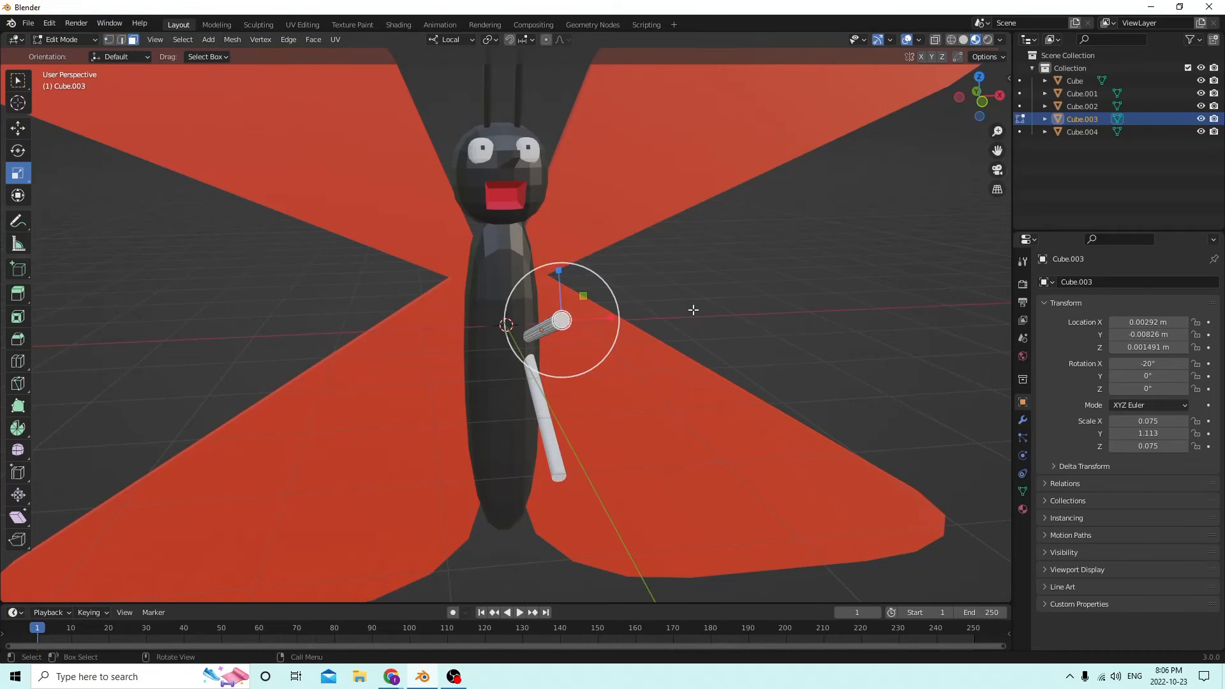
- Try insetting the upper rod's outer end face by about 0.0065 m and undo the inset
key(i)
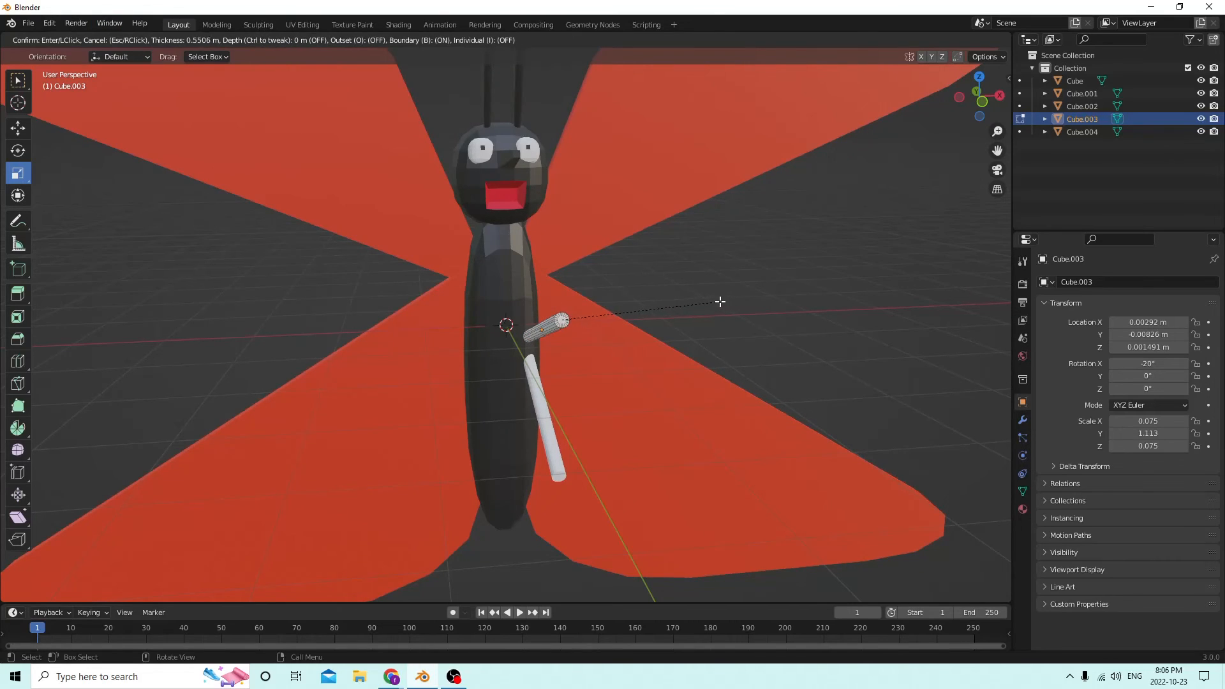
click(713, 302)
mouse_move(713, 301)
middle_down()
mouse_move(717, 228)
mouse_move(702, 295)
mouse_move(712, 308)
middle_up()
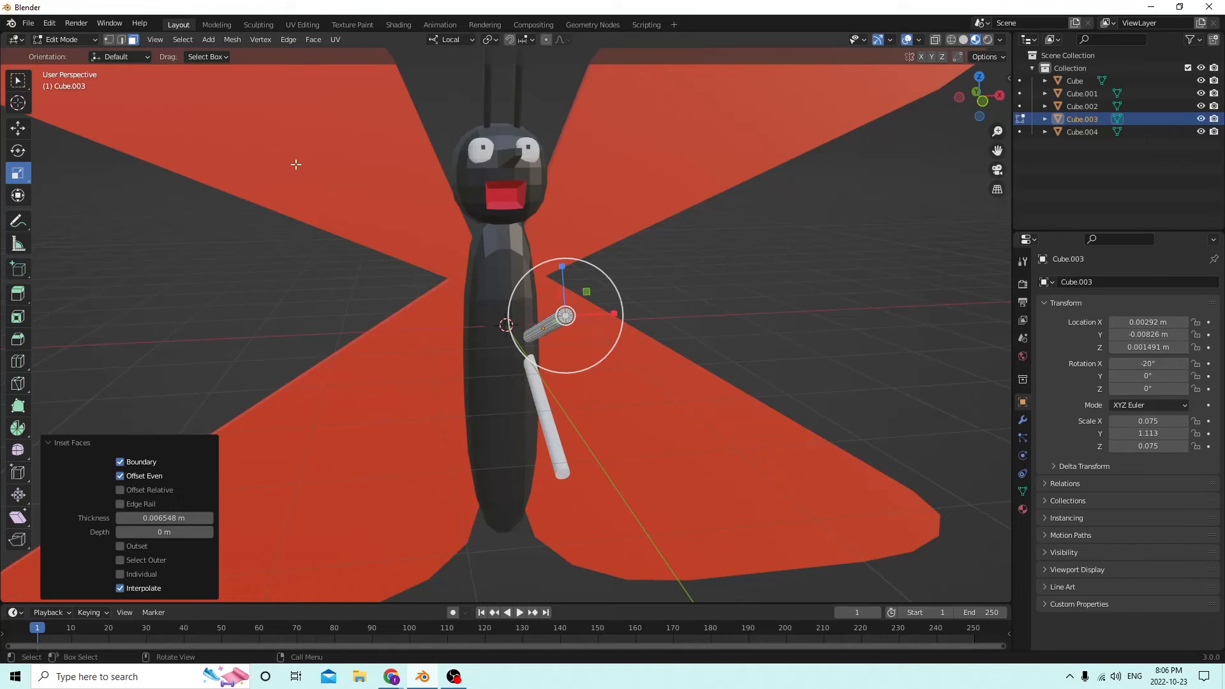
click(49, 23)
click(77, 40)
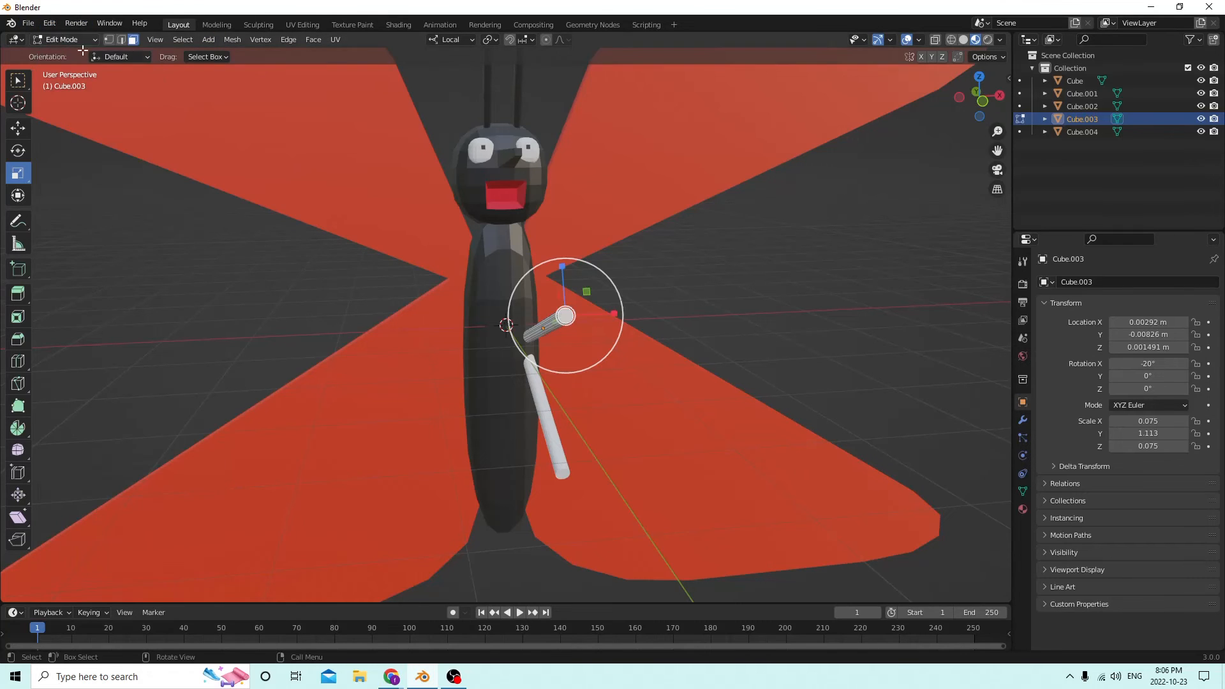
- Scale down the upper rod's outer end face so the rod tapers toward its tip
middle_drag(377, 147, 360, 157)
scroll(634, 270, up, 2)
middle_drag(633, 270, 689, 273)
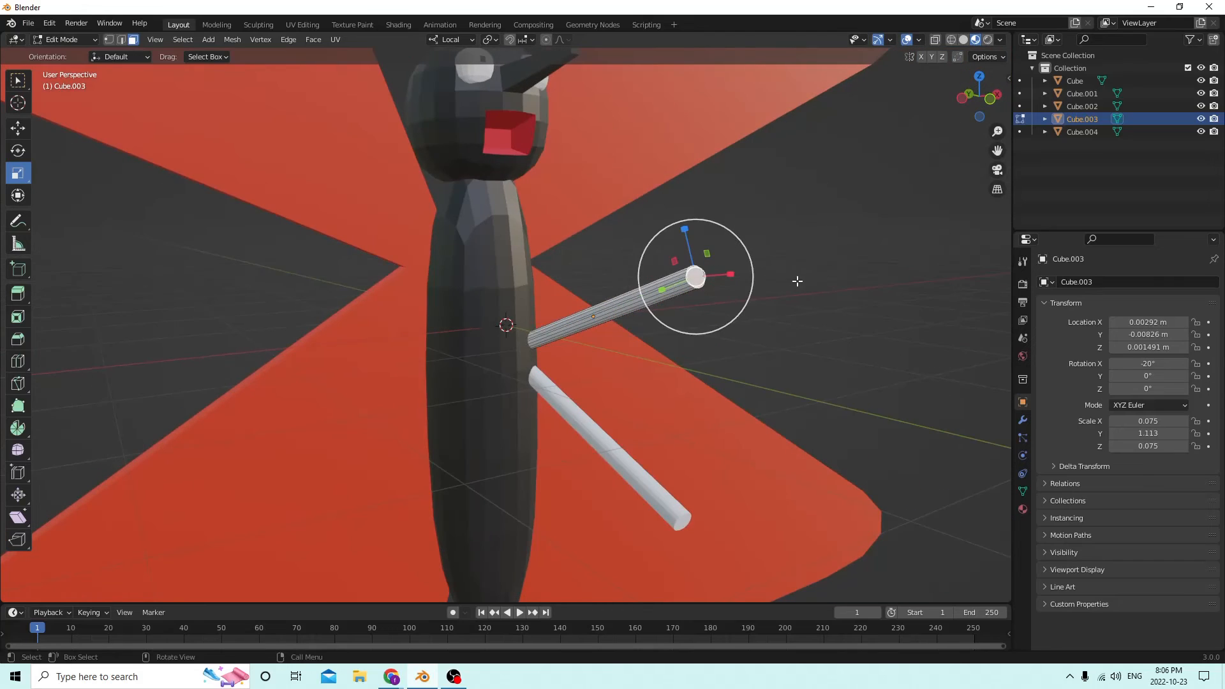
middle_drag(801, 288, 771, 286)
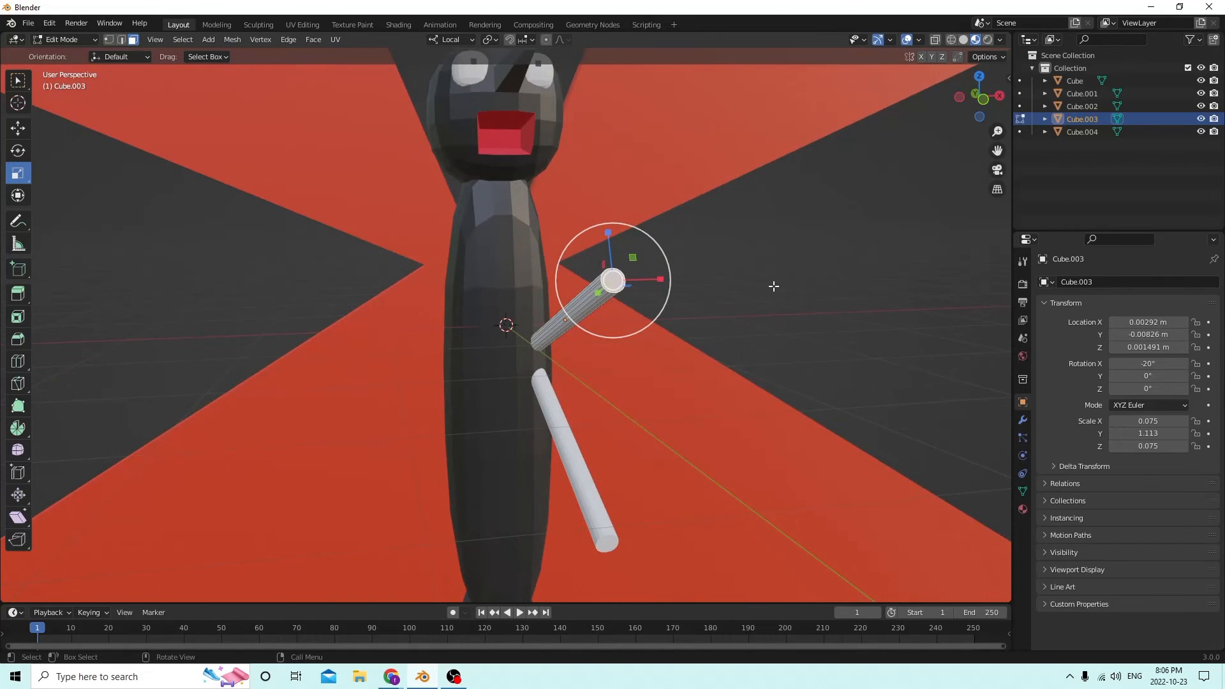
key(s)
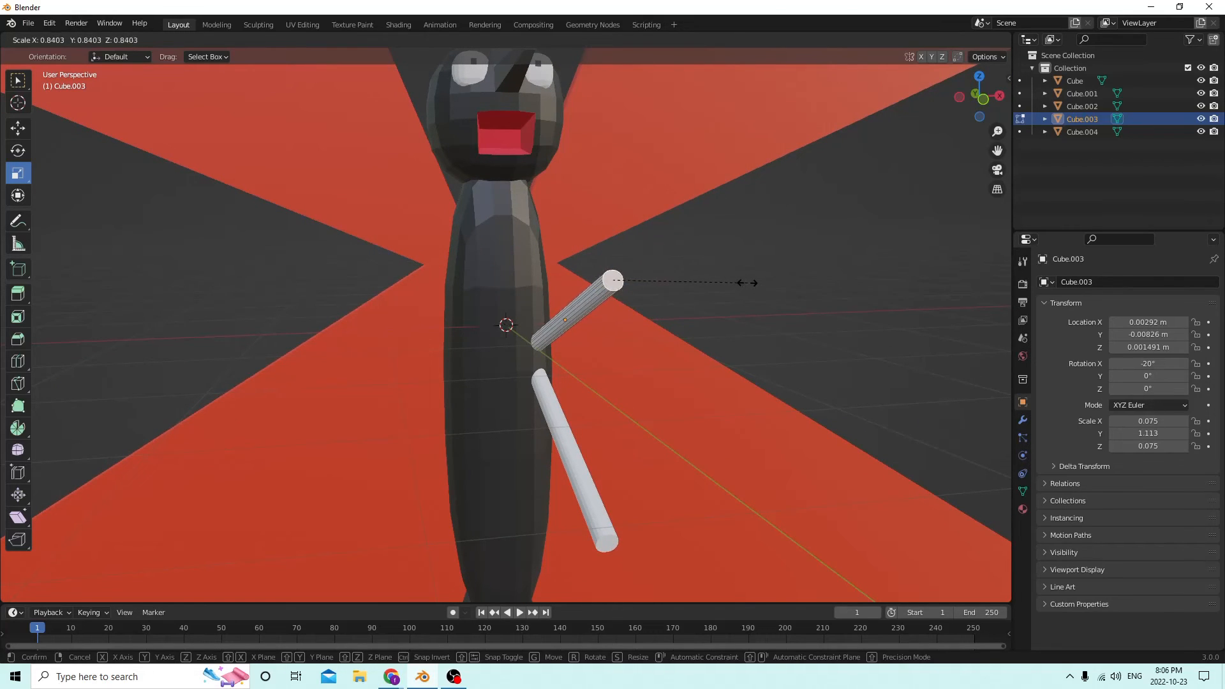
click(682, 281)
middle_drag(679, 279, 666, 223)
- Edit the lower rod's mesh and scale its outer end face to about 0.587 to taper the tip
click(596, 389)
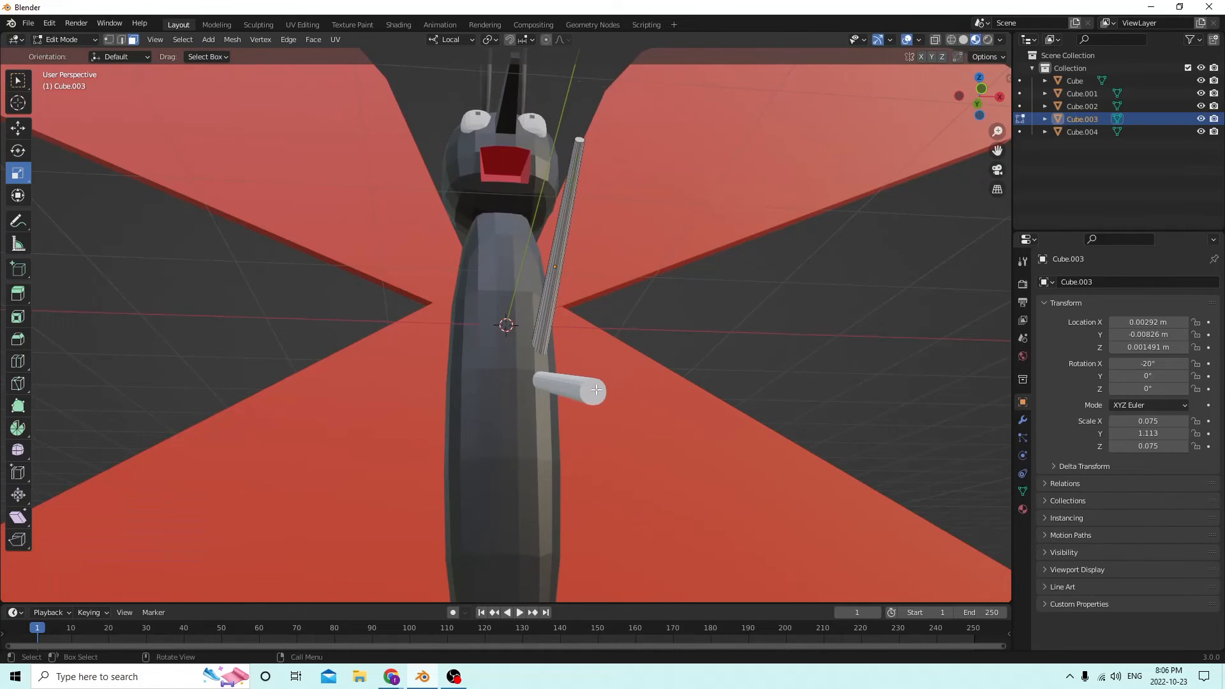
key(Tab)
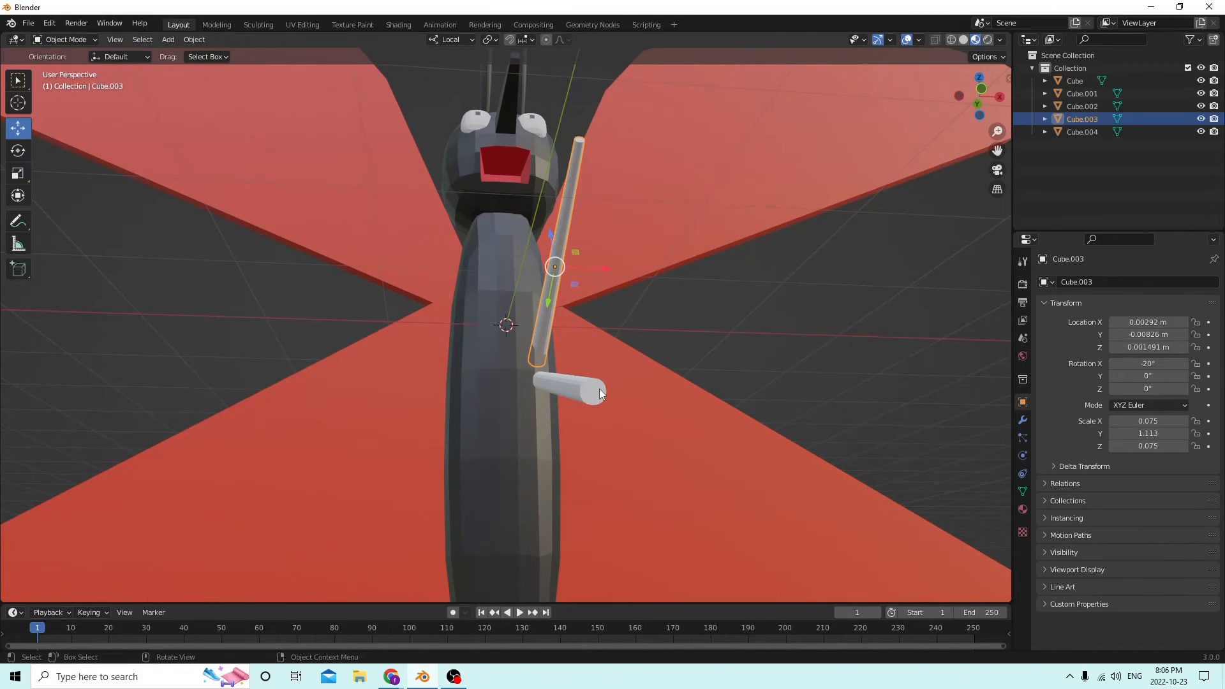
click(599, 388)
key(Tab)
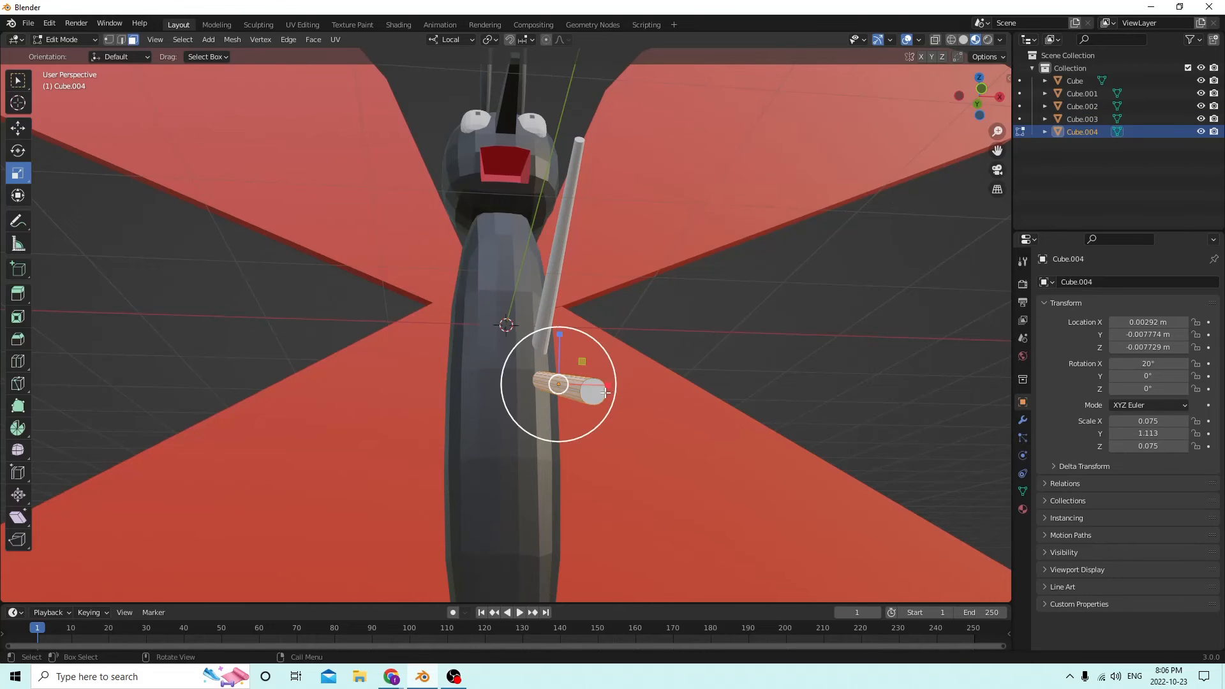
key(s)
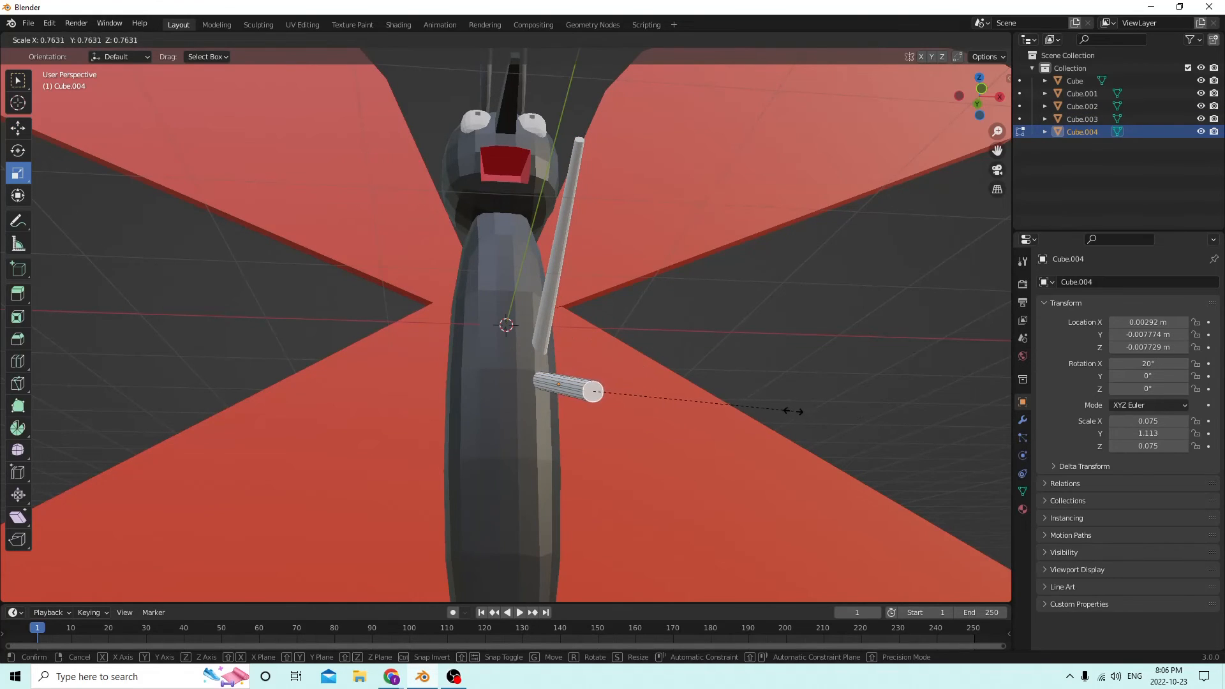
click(747, 408)
scroll(648, 364, down, 2)
mouse_move(743, 404)
middle_down()
mouse_move(812, 420)
mouse_move(722, 393)
middle_up()
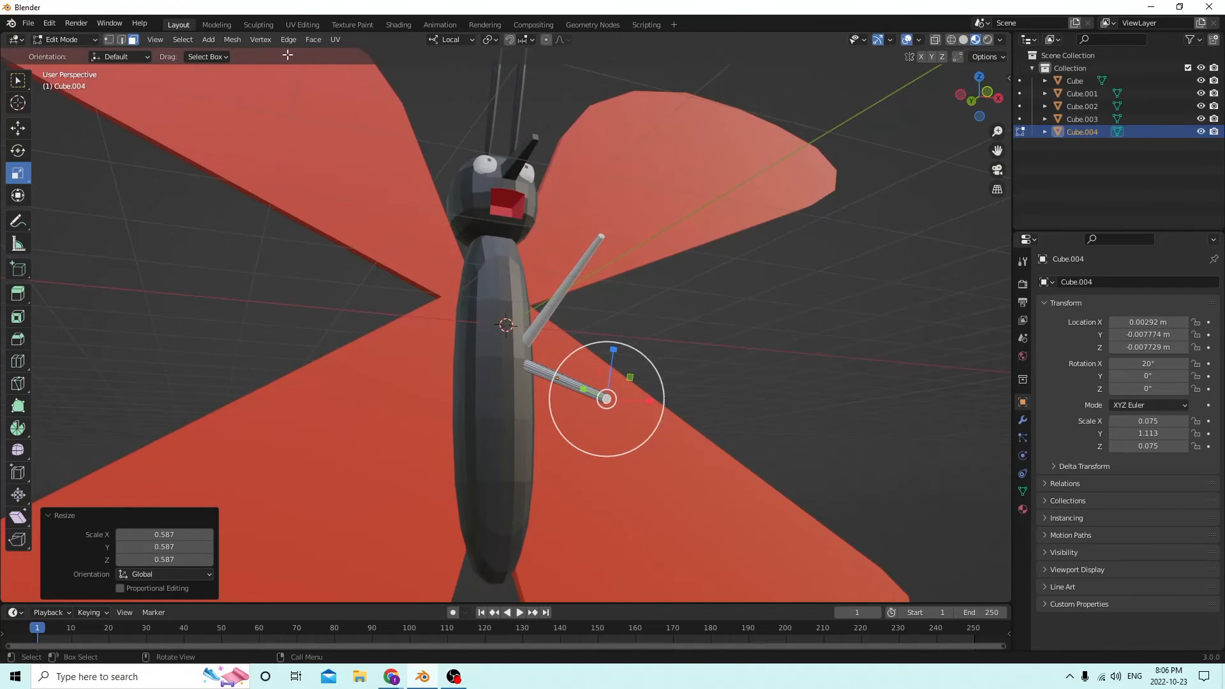
click(18, 129)
middle_drag(201, 195, 509, 285)
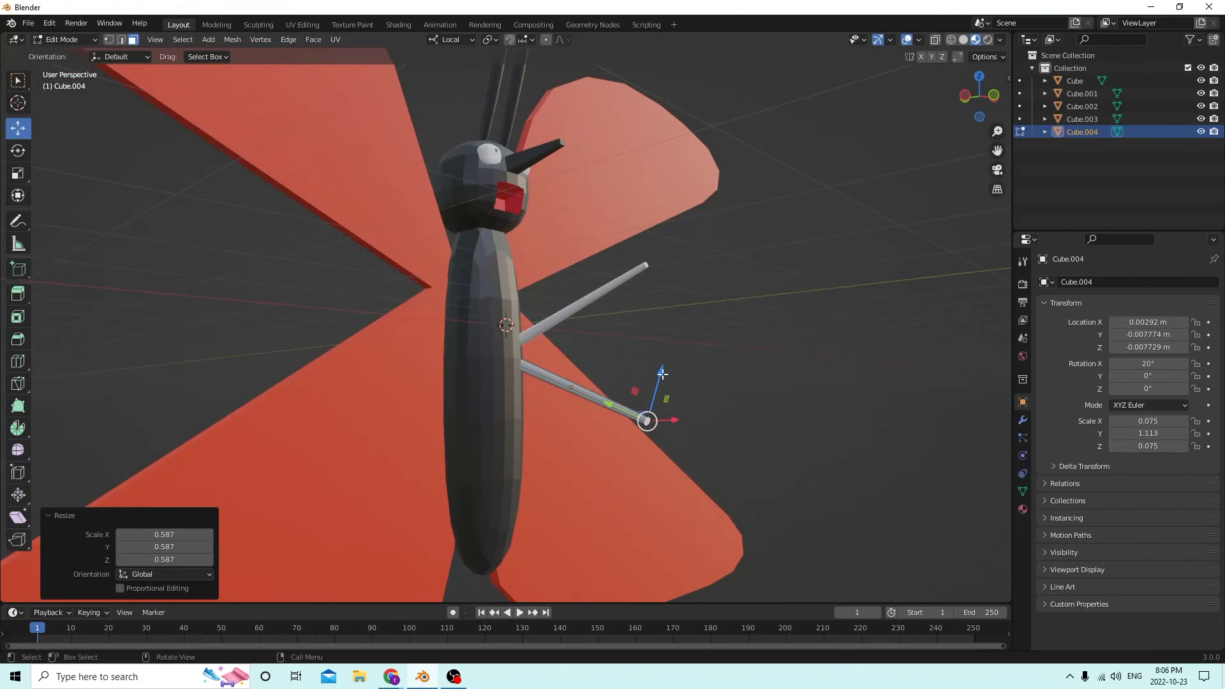
drag(662, 375, 660, 380)
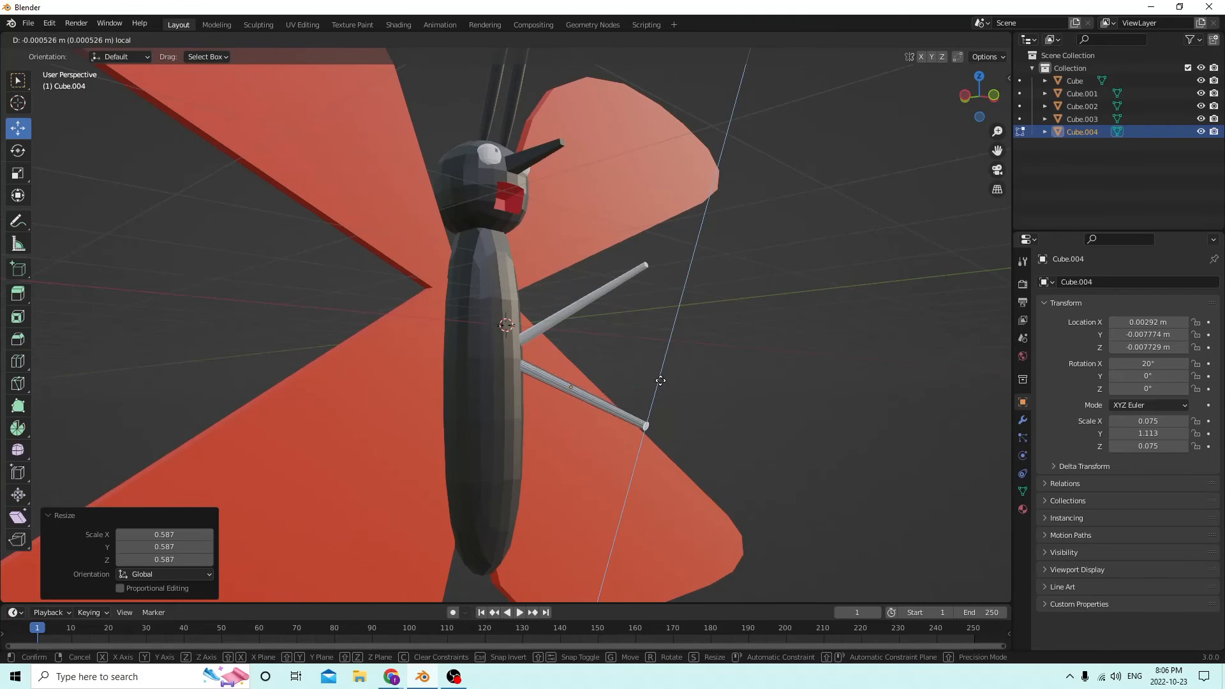
right_click(660, 380)
middle_drag(623, 344, 429, 284)
middle_drag(173, 145, 374, 260)
- Return to Object Mode, duplicate the upper rod in place, and mirror the copy across the body at Location X -0.00292 m
key(Tab)
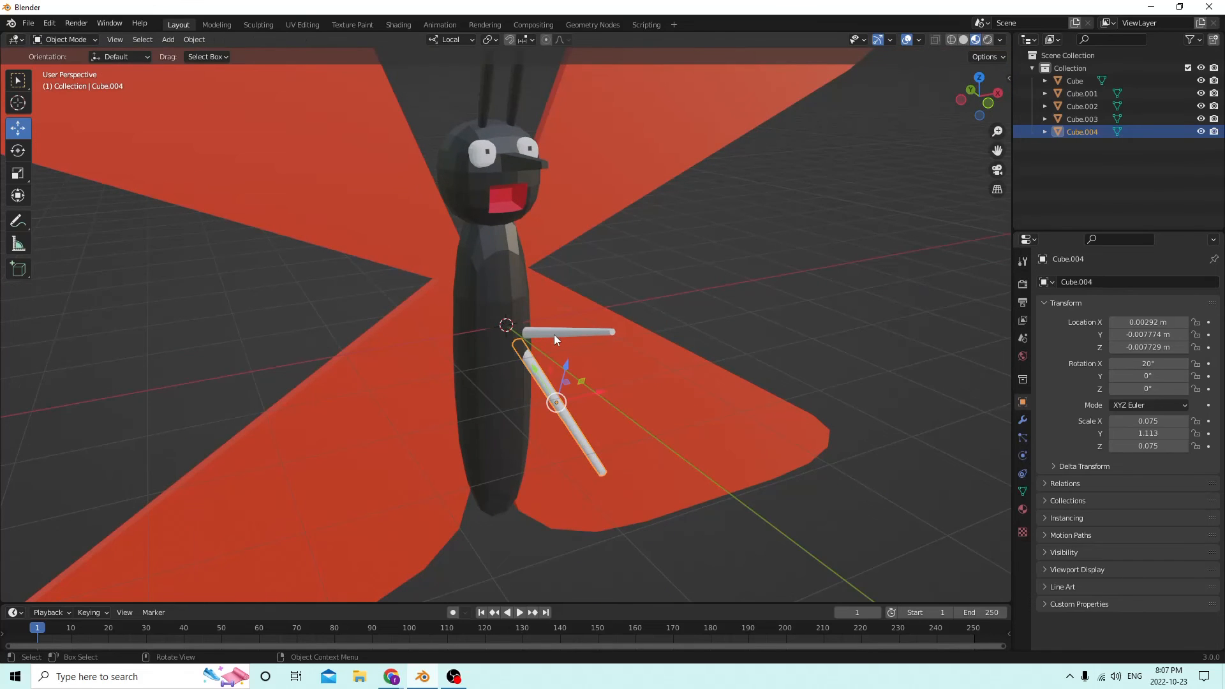
click(553, 334)
middle_drag(492, 308, 458, 294)
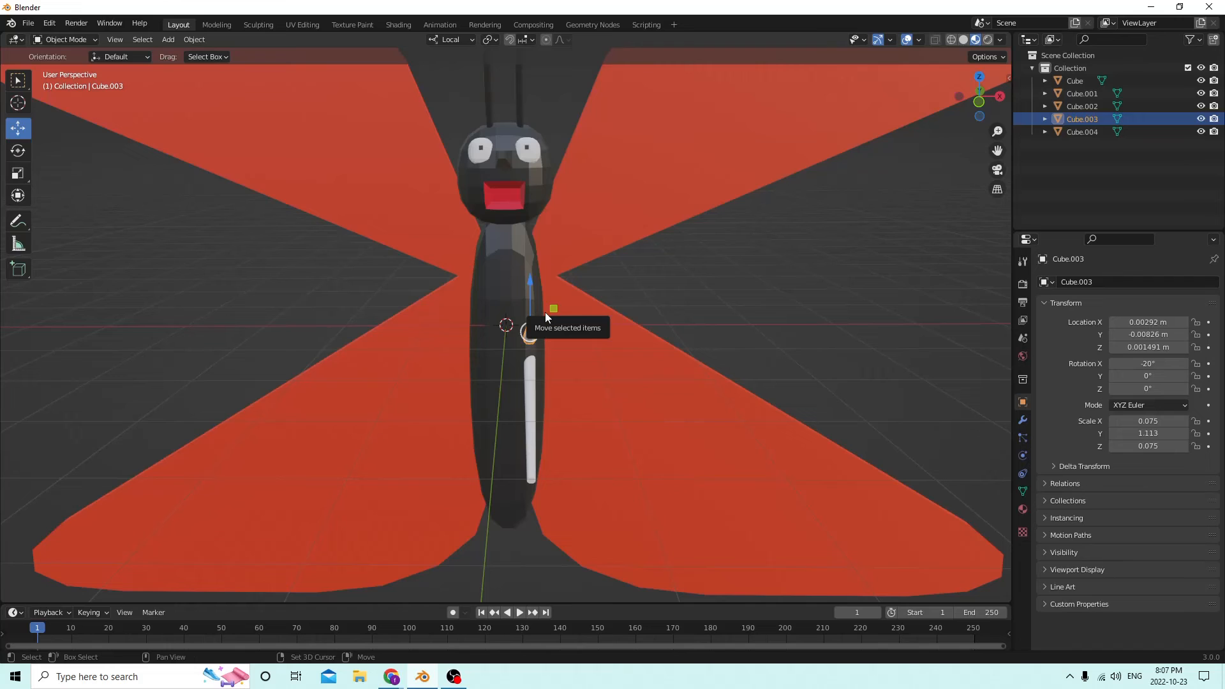
key(shift+d)
right_click(656, 301)
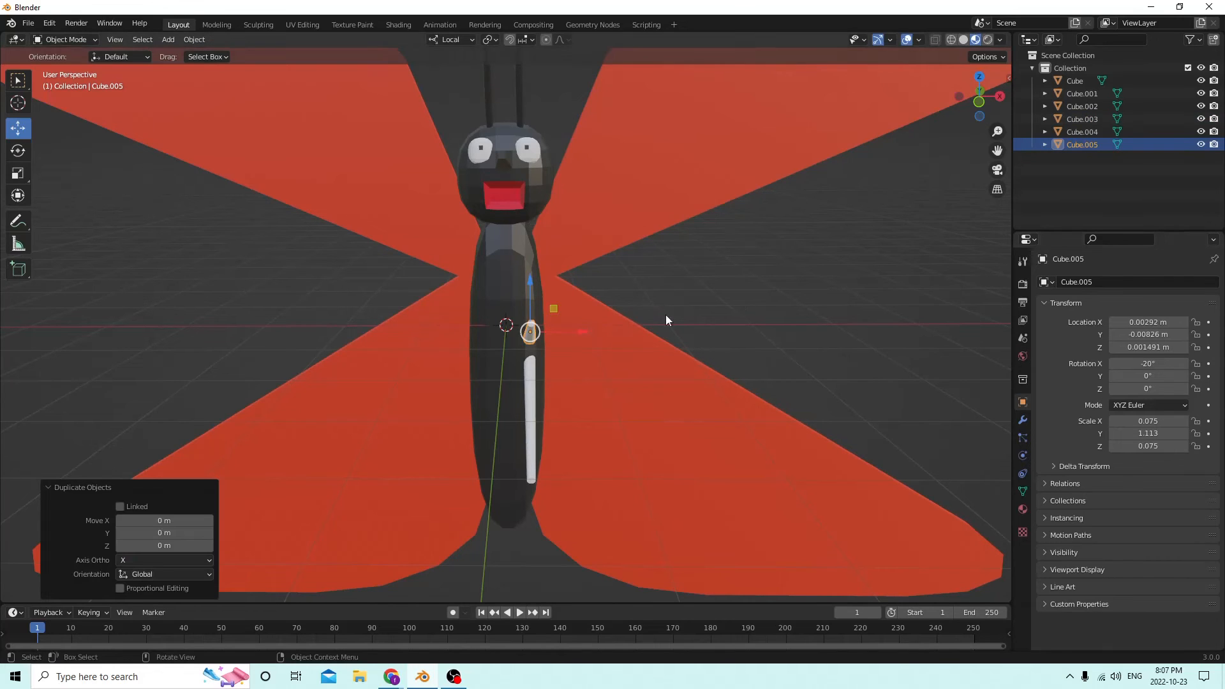
click(1148, 322)
click(1113, 322)
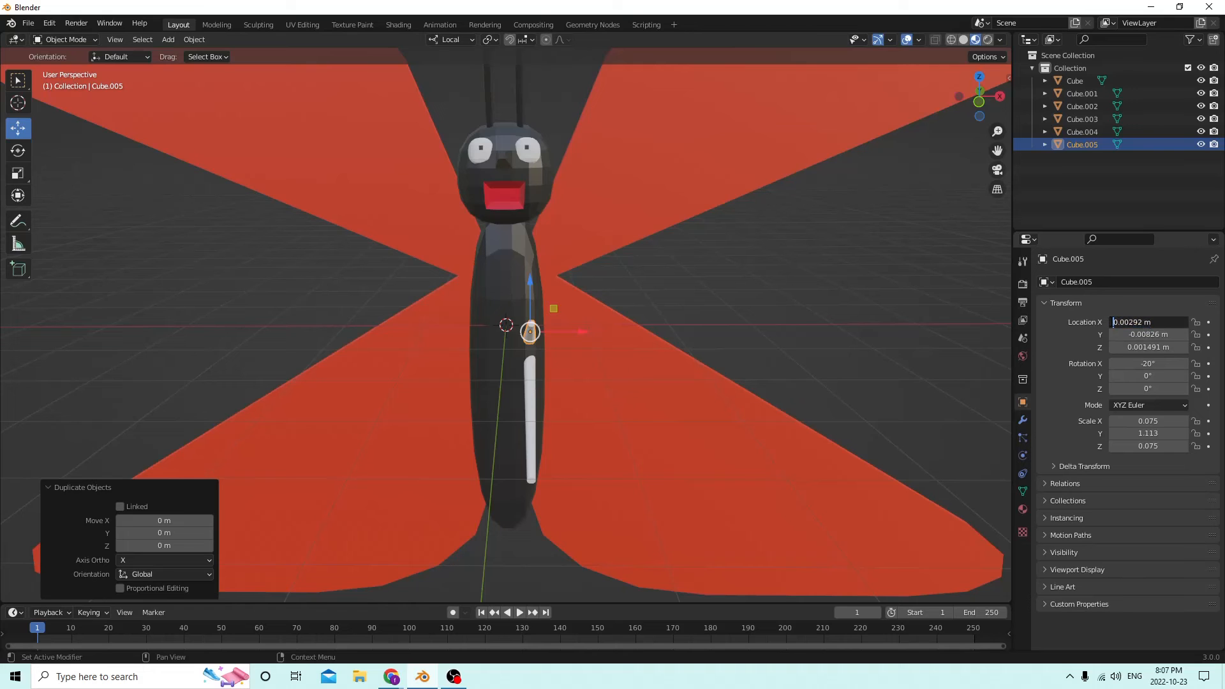
text(-)
key(Return)
- Duplicate the lower rod in place and set the copy's Location X to -0.00292 m on the body's opposite side
middle_drag(976, 243, 462, 381)
click(523, 366)
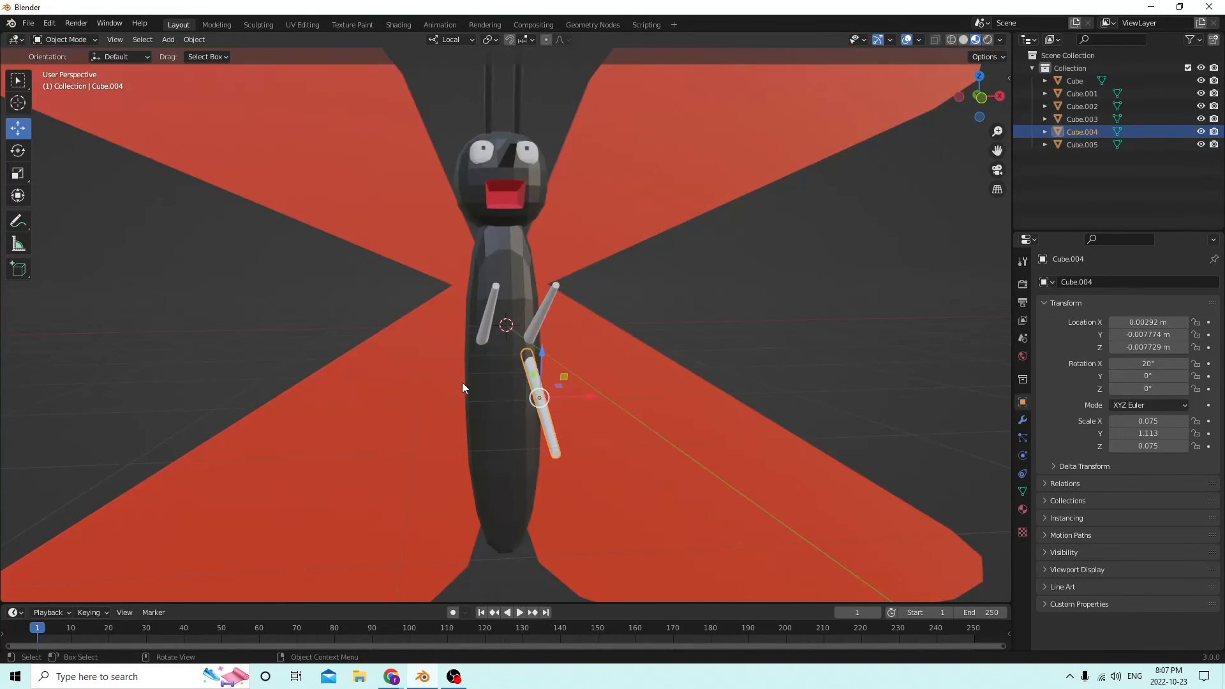
key(shift+d)
key(Escape)
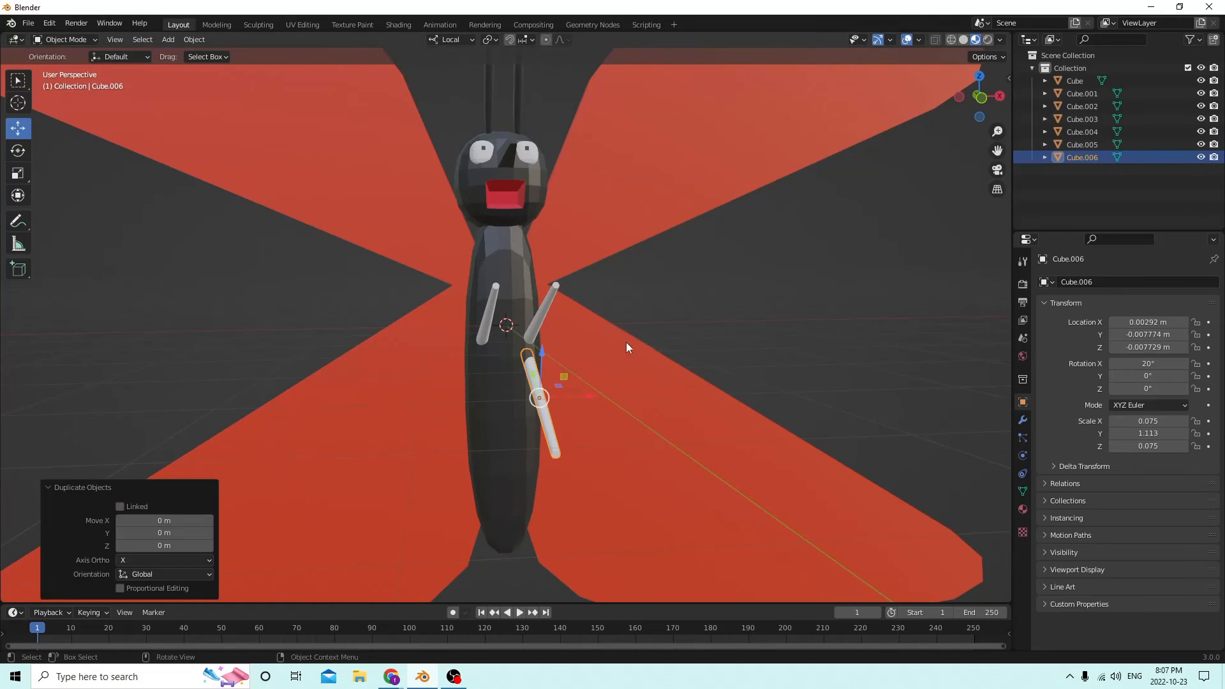
click(1121, 322)
text(-)
key(Return)
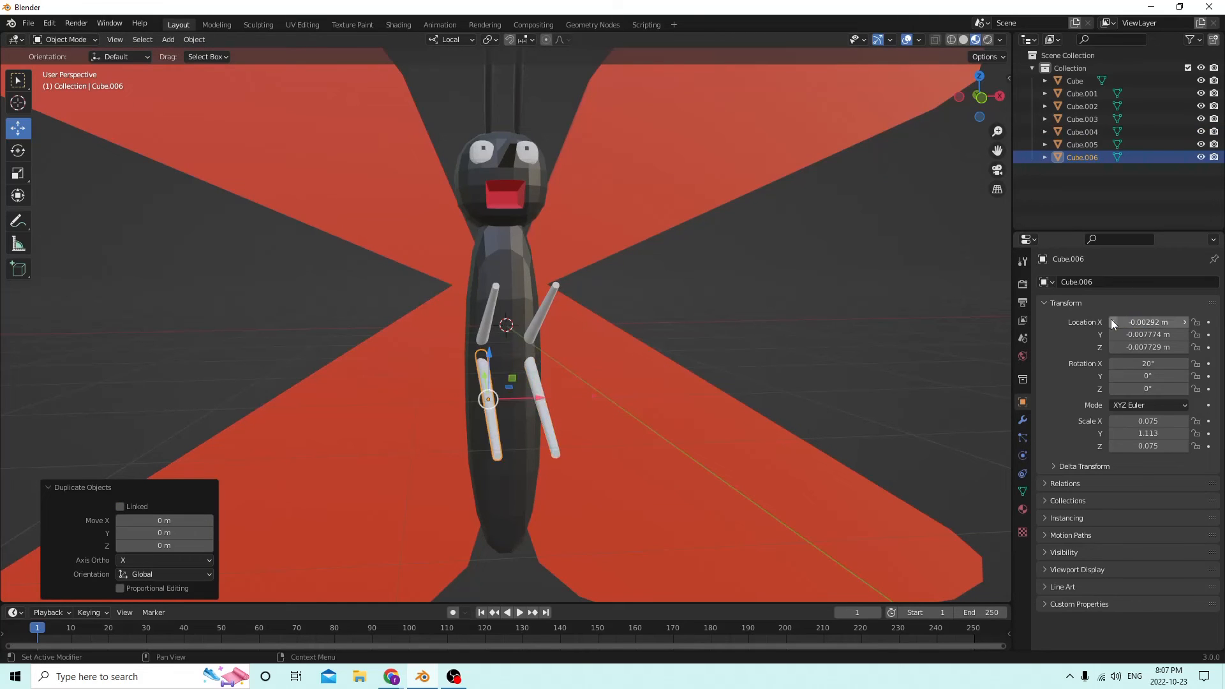
- Select the original upper and lower rods on one side of the body and rotate them outward about 13.1° around local Z
middle_drag(829, 281, 517, 360)
click(532, 361)
click(532, 329)
shift+click(528, 354)
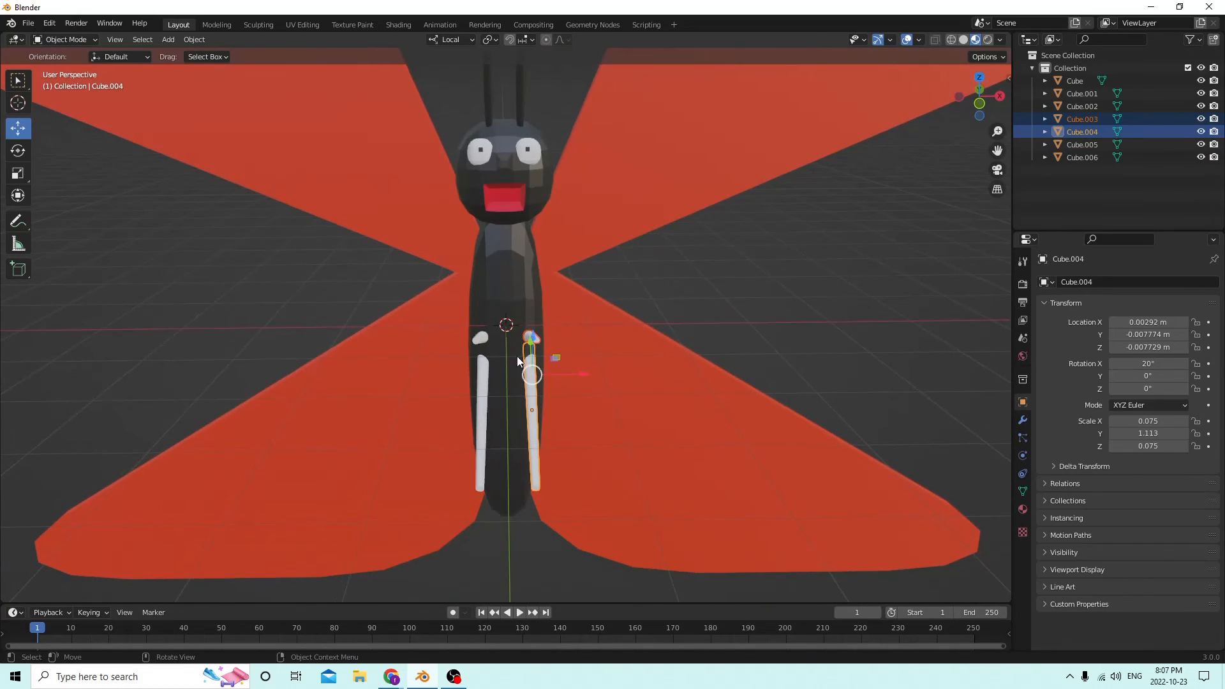
click(18, 173)
middle_drag(322, 268, 32, 176)
click(21, 196)
middle_drag(193, 223, 297, 307)
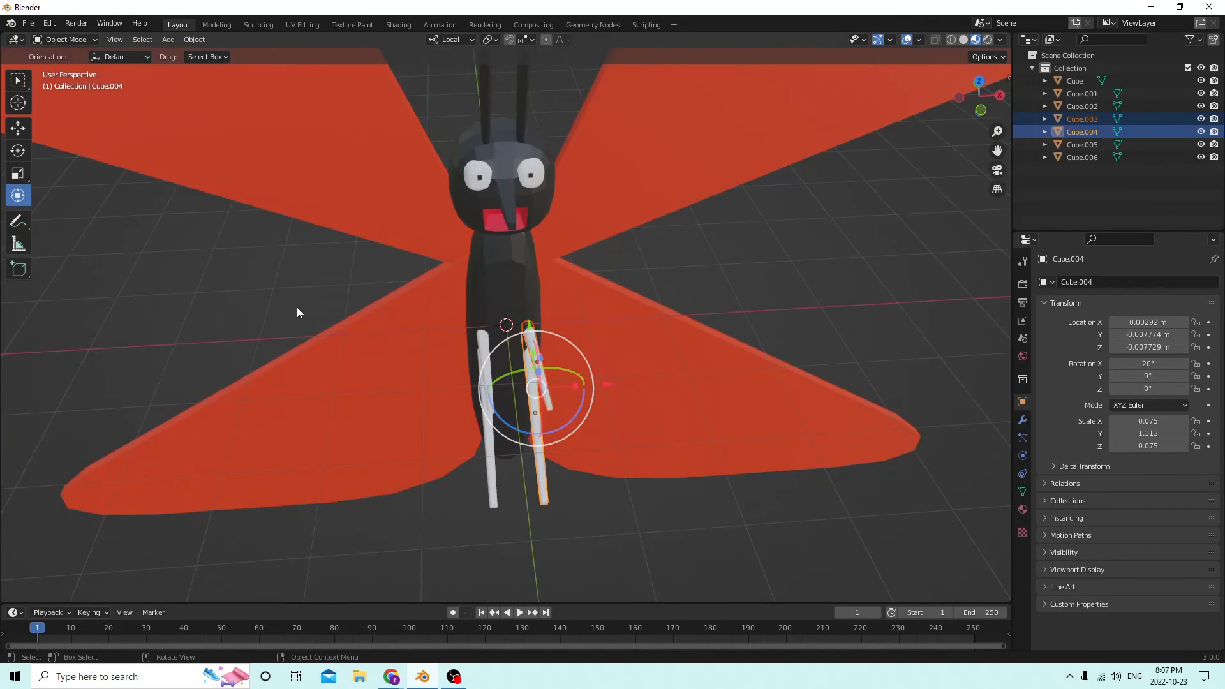
drag(576, 418, 592, 411)
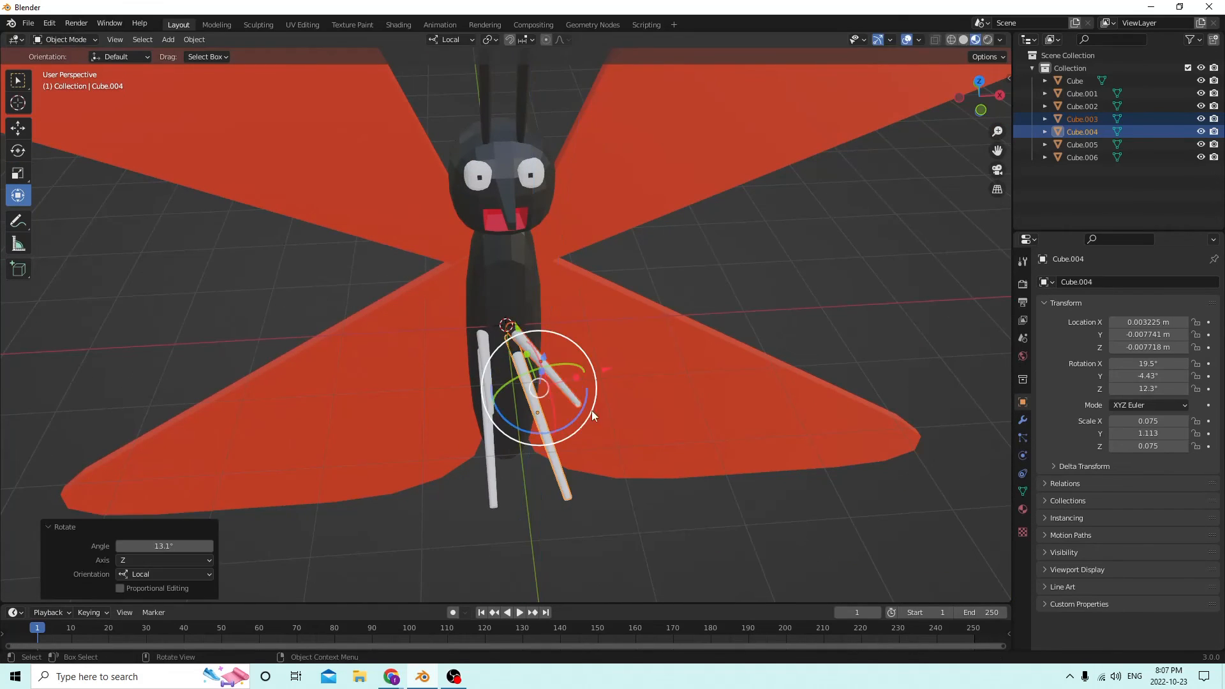
middle_drag(502, 382, 511, 366)
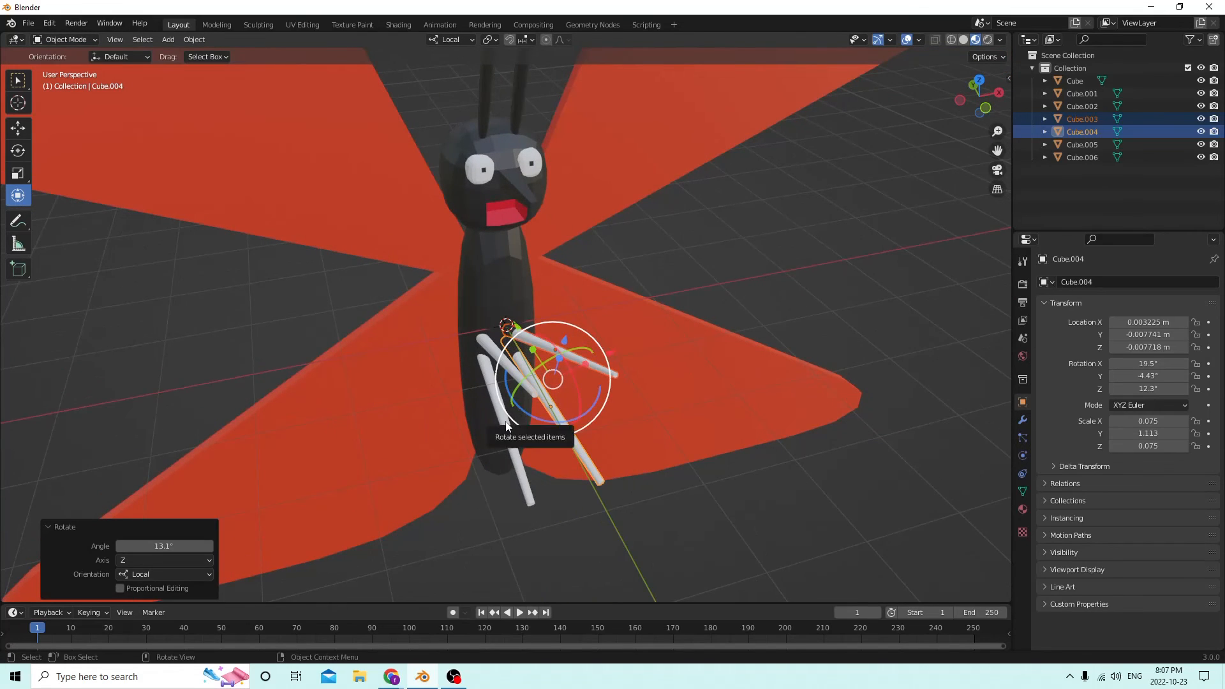
- Select the two rods on the opposite side and rotate them outward to a Z rotation of about -15.1°
click(488, 344)
shift+click(488, 345)
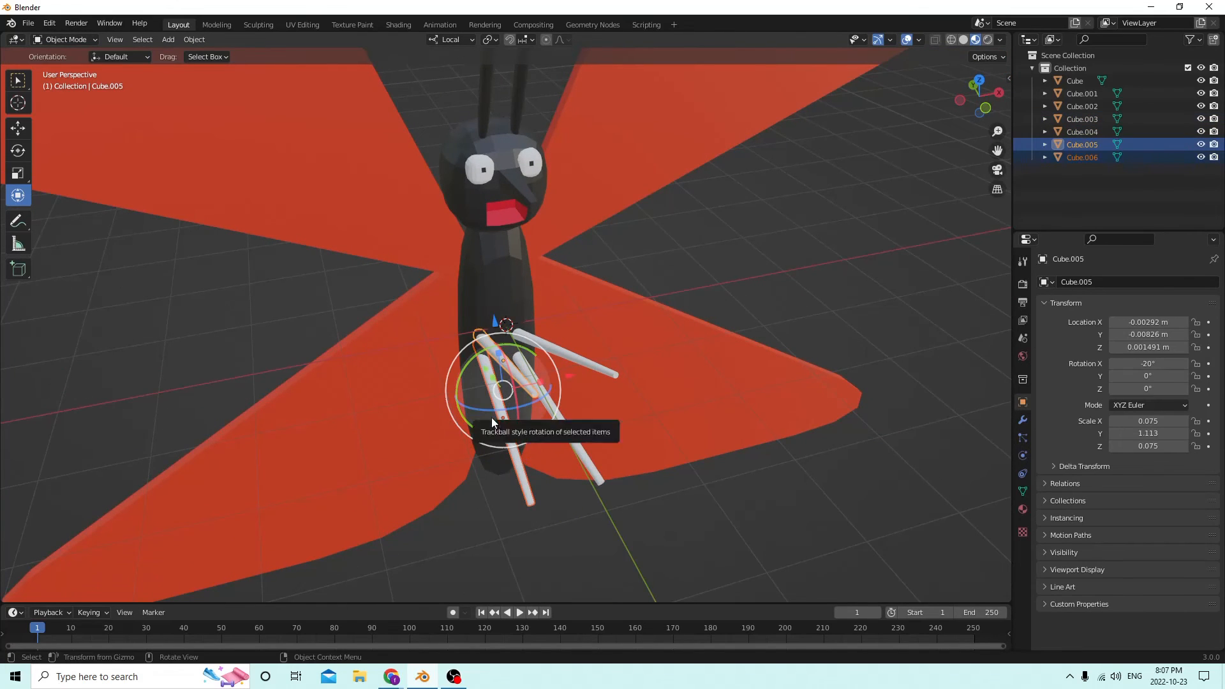
middle_drag(491, 417, 523, 454)
drag(507, 438, 493, 431)
middle_drag(493, 431, 635, 349)
- Join all four rods into the butterfly body object and open the combined mesh in Edit Mode
click(734, 325)
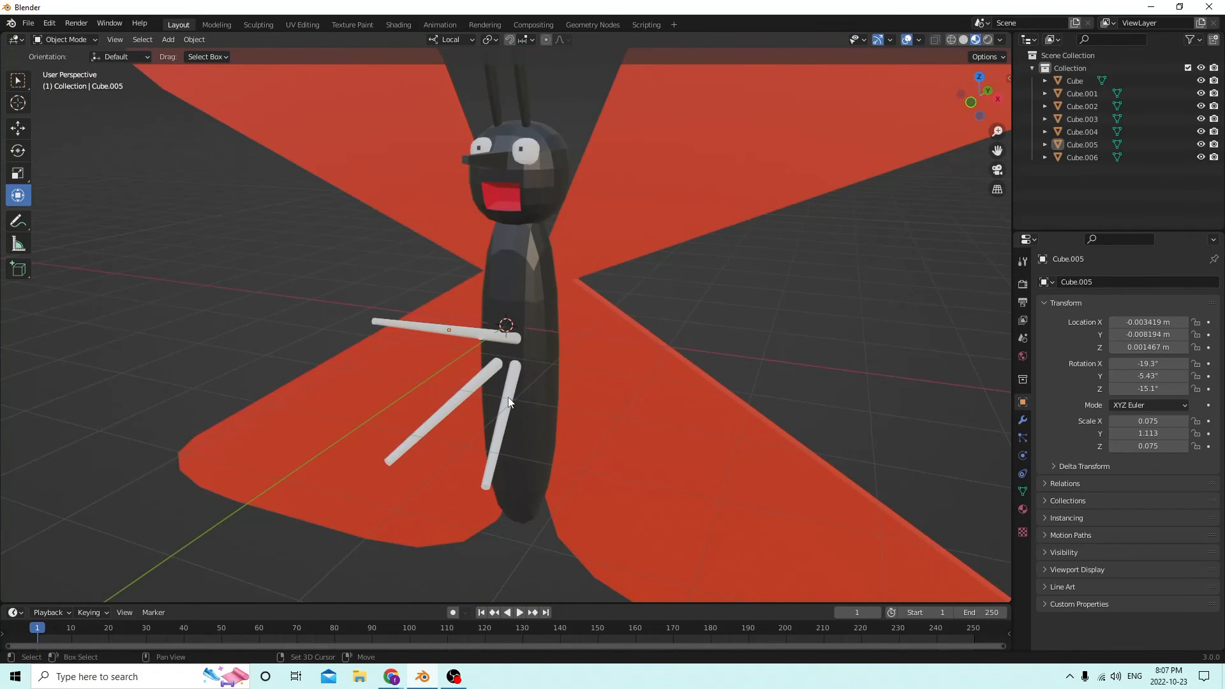
click(475, 382)
shift+click(462, 326)
middle_drag(461, 326, 520, 324)
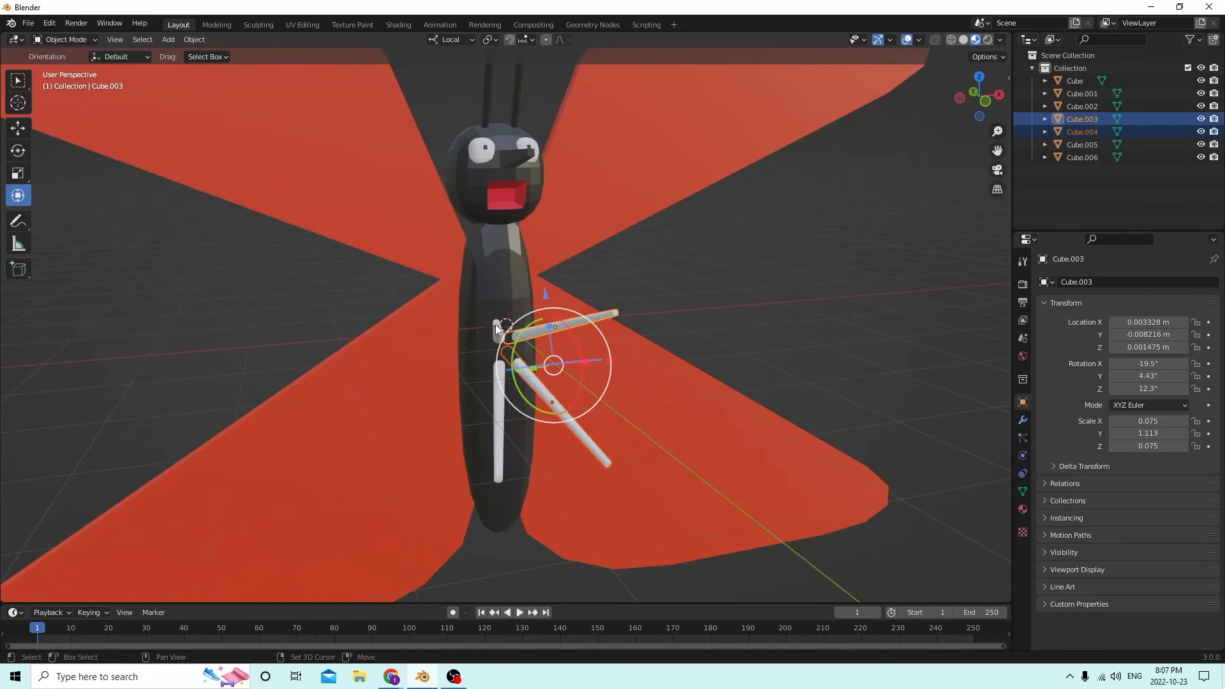
shift+click(498, 332)
shift+click(497, 386)
middle_drag(500, 375, 550, 363)
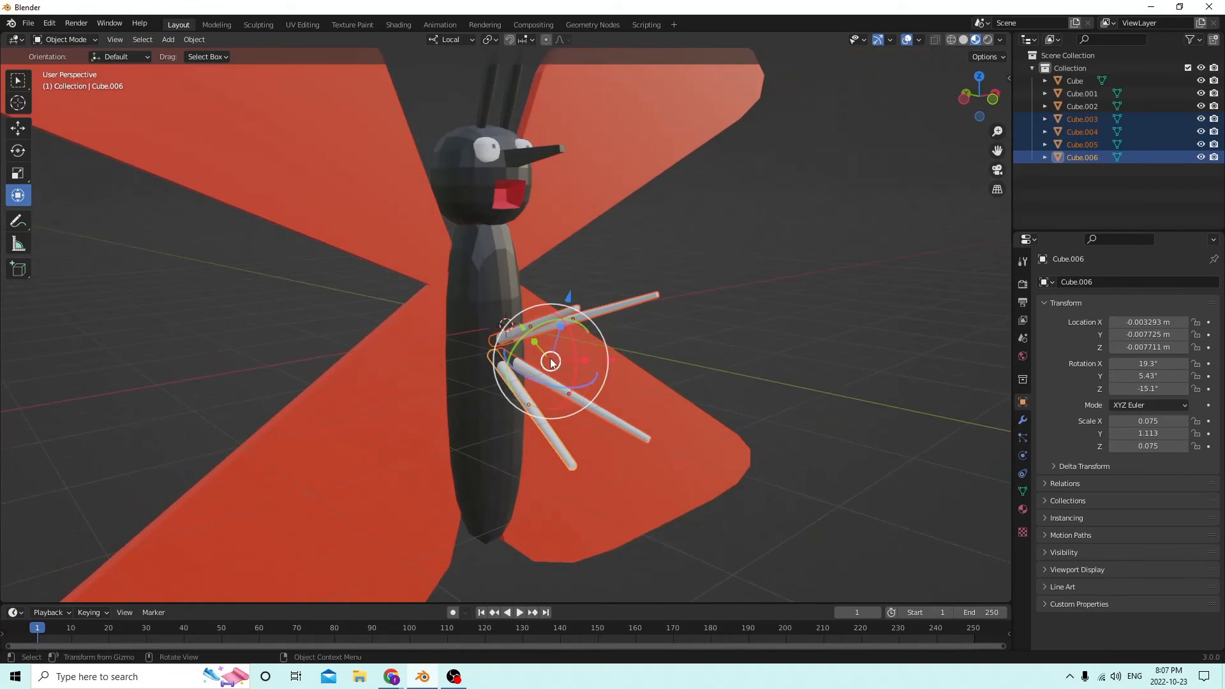
shift+click(468, 290)
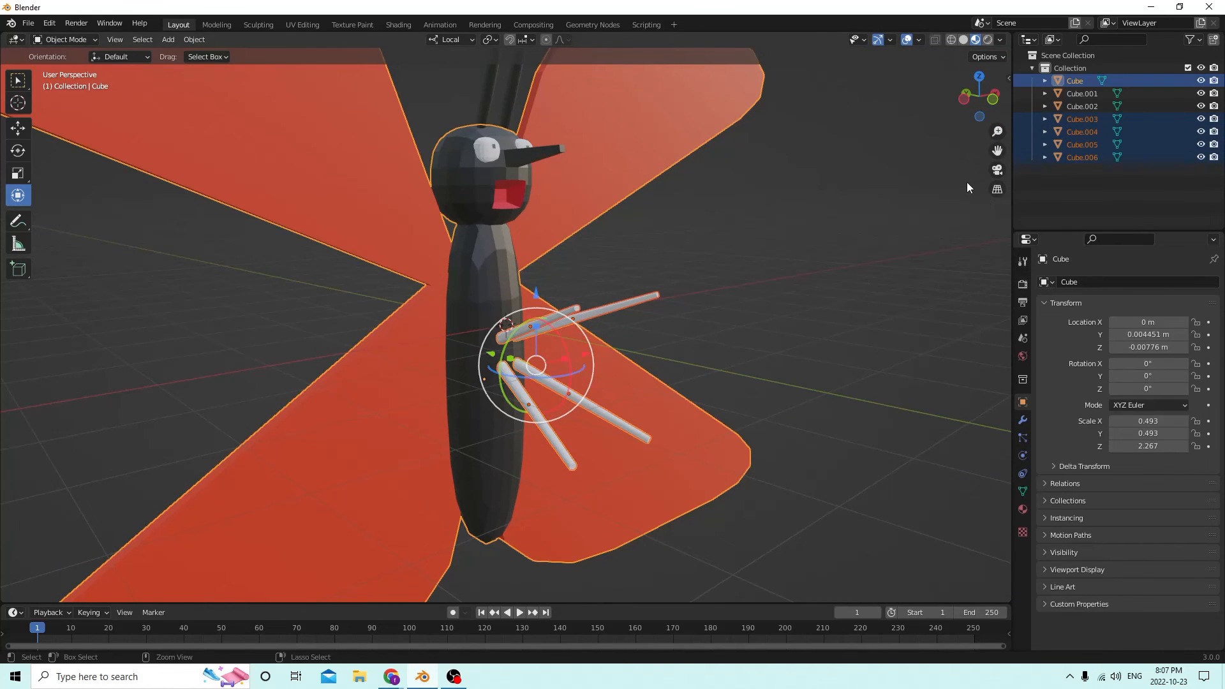
key(ctrl+j)
middle_drag(966, 182, 676, 201)
key(Tab)
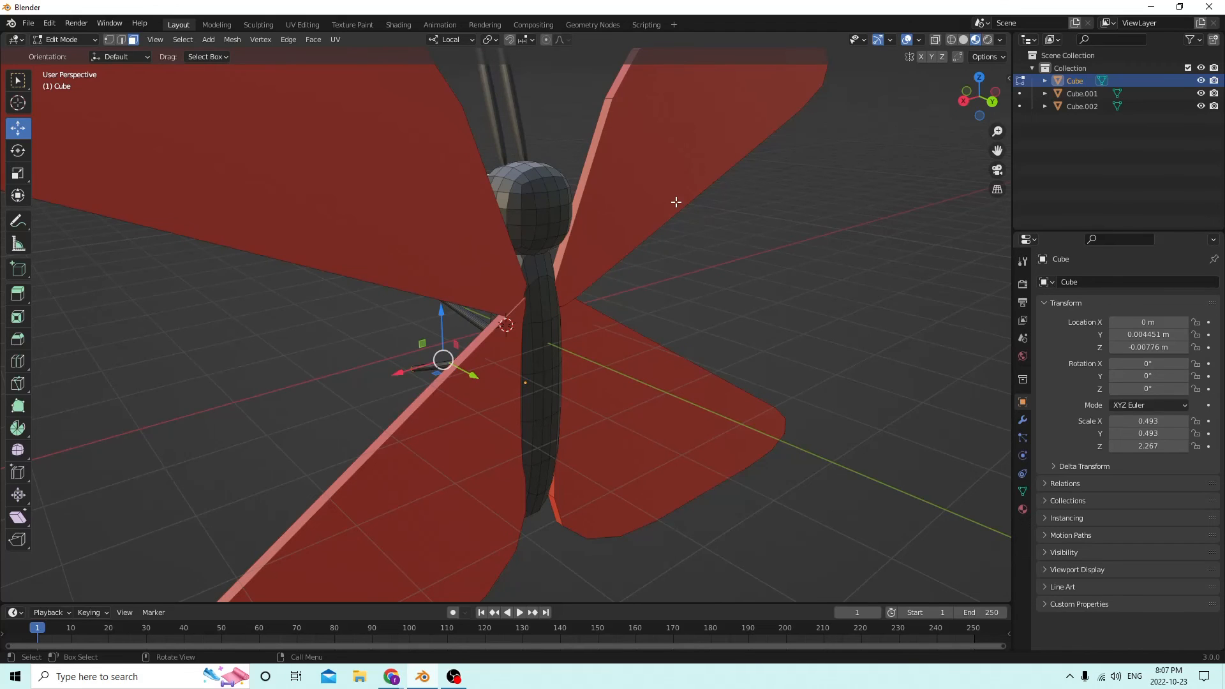
middle_drag(686, 189, 589, 175)
click(373, 178)
shift+click(652, 222)
middle_drag(652, 223, 657, 216)
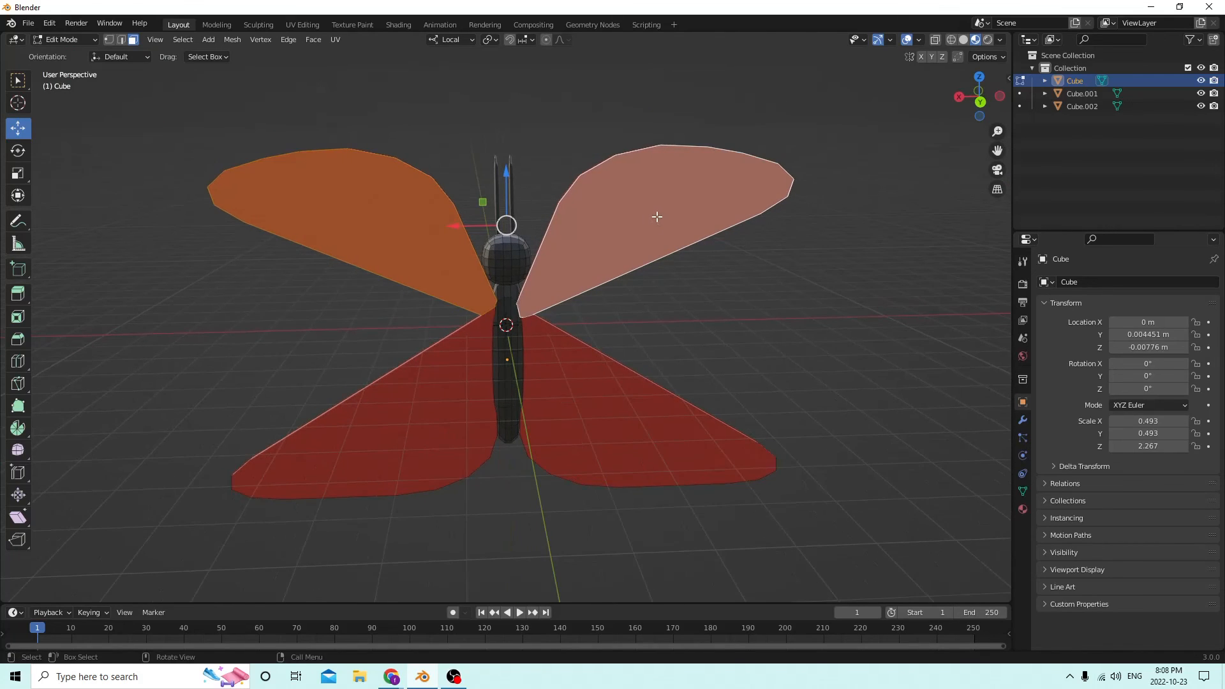
shift+click(434, 405)
shift+click(568, 402)
key(i)
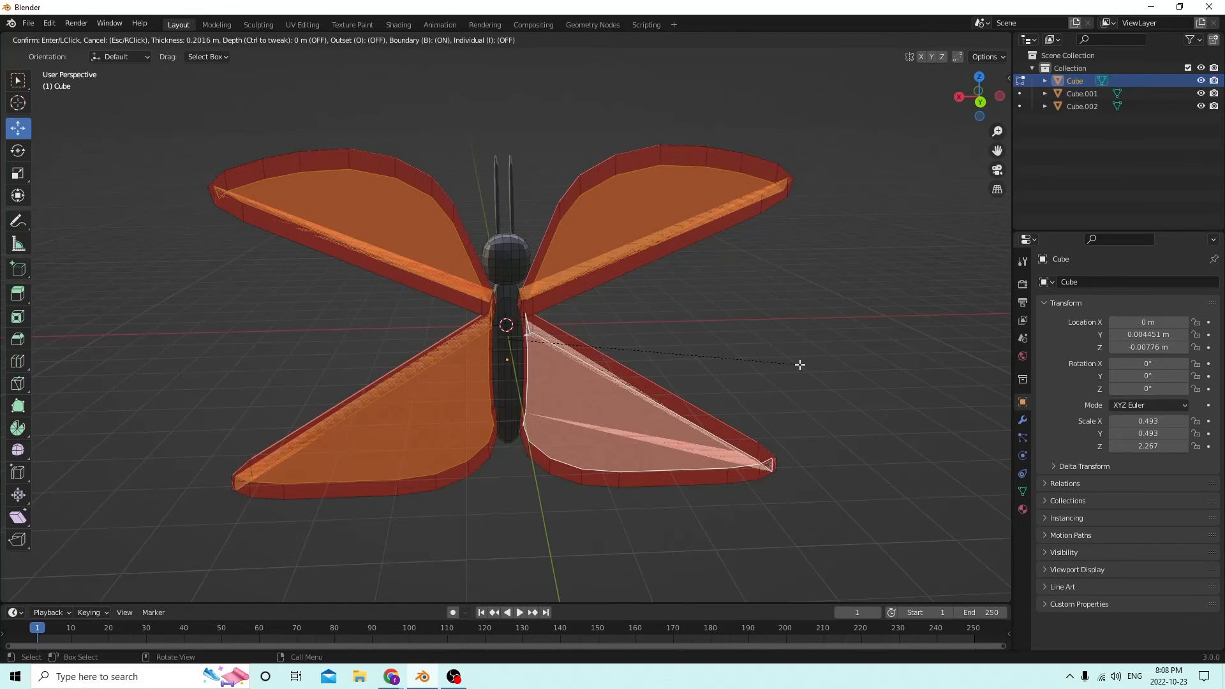
key(Escape)
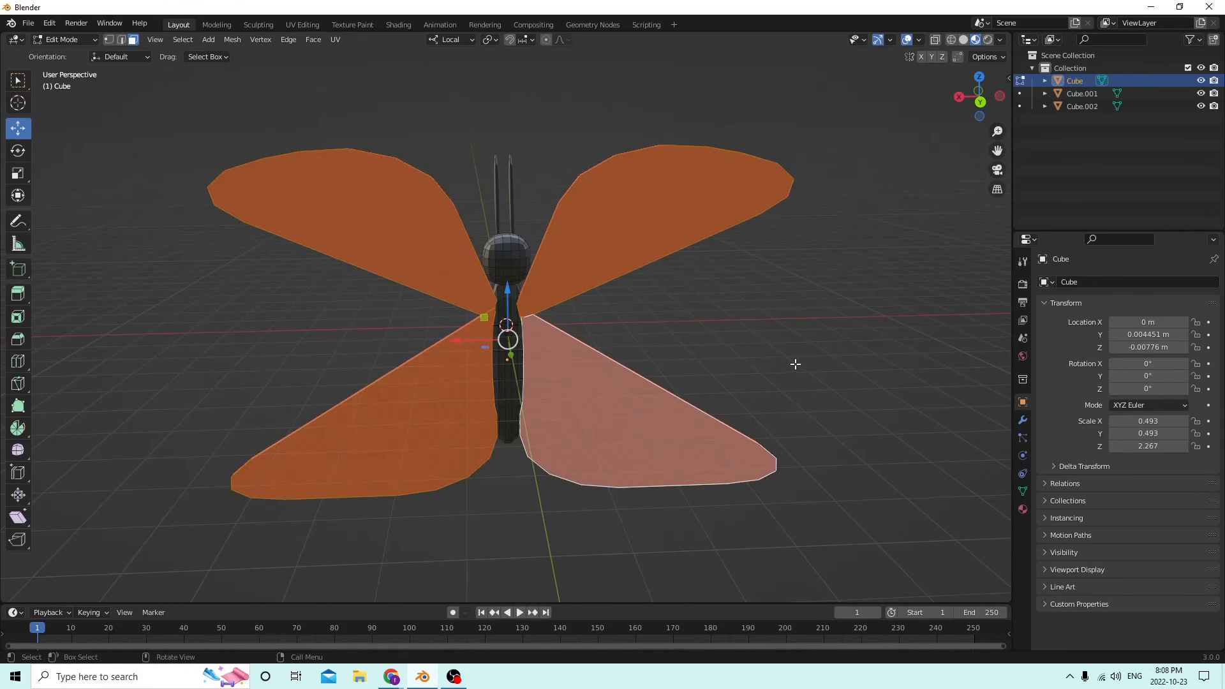
- Try to inset the back faces of the upper and lower wings on one side by about 0.000744 m
scroll(798, 365, up, 2)
click(792, 355)
click(694, 223)
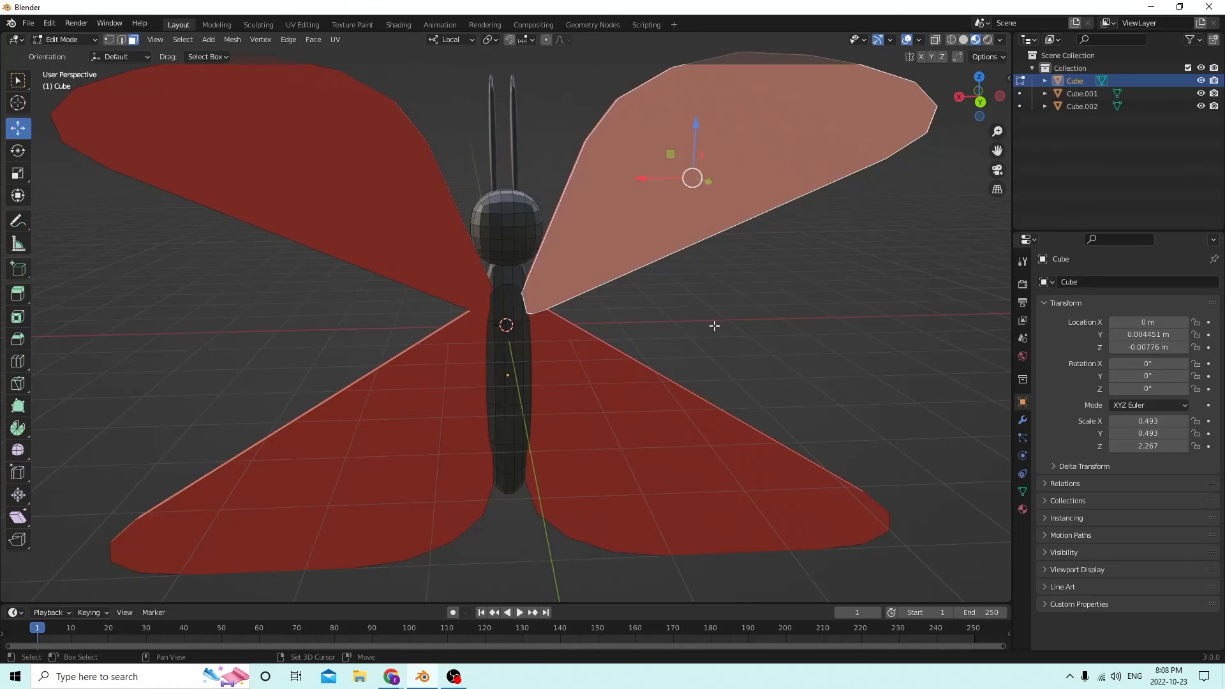
shift+click(752, 441)
key(i)
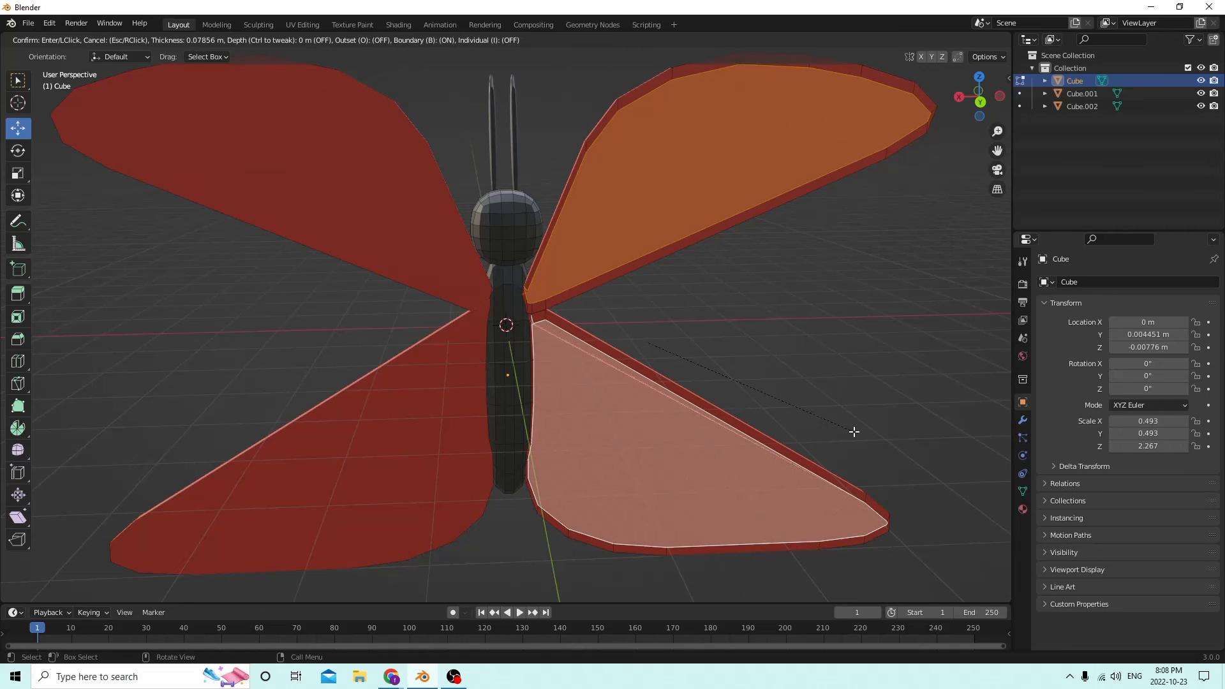
click(856, 430)
middle_drag(855, 429, 718, 393)
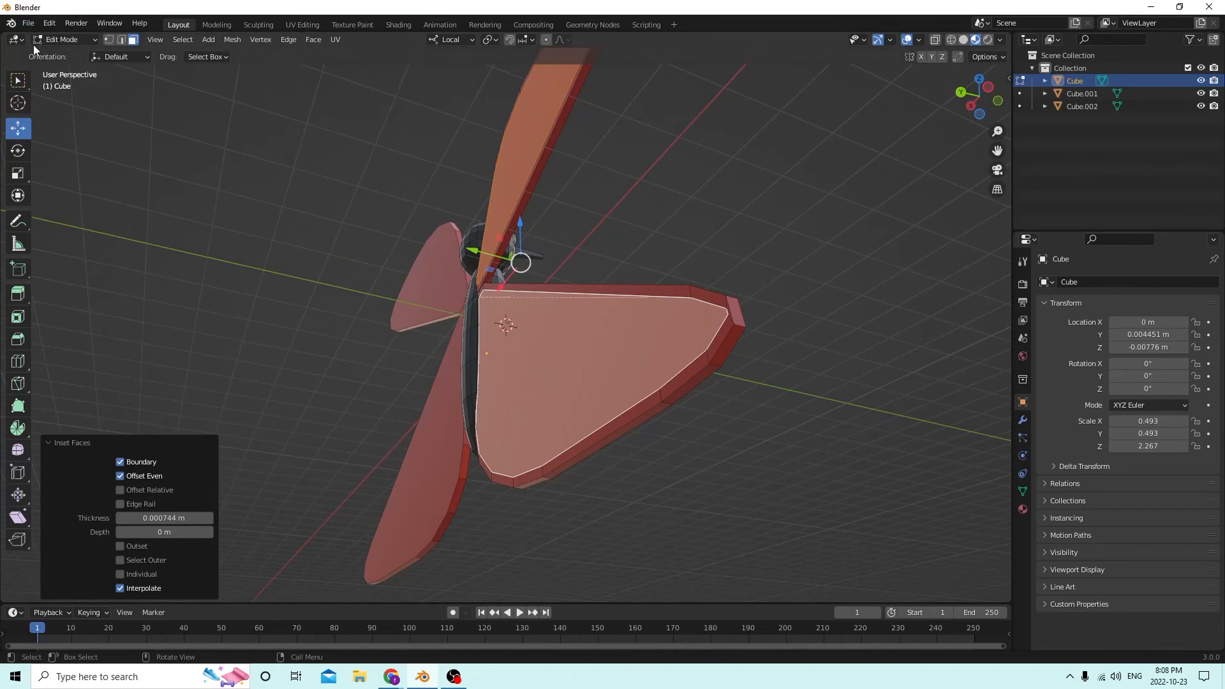
click(49, 24)
click(62, 39)
- Select the narrow end faces at both lower wing tips and scale them to 0.956 along X
middle_drag(424, 187, 641, 370)
click(776, 403)
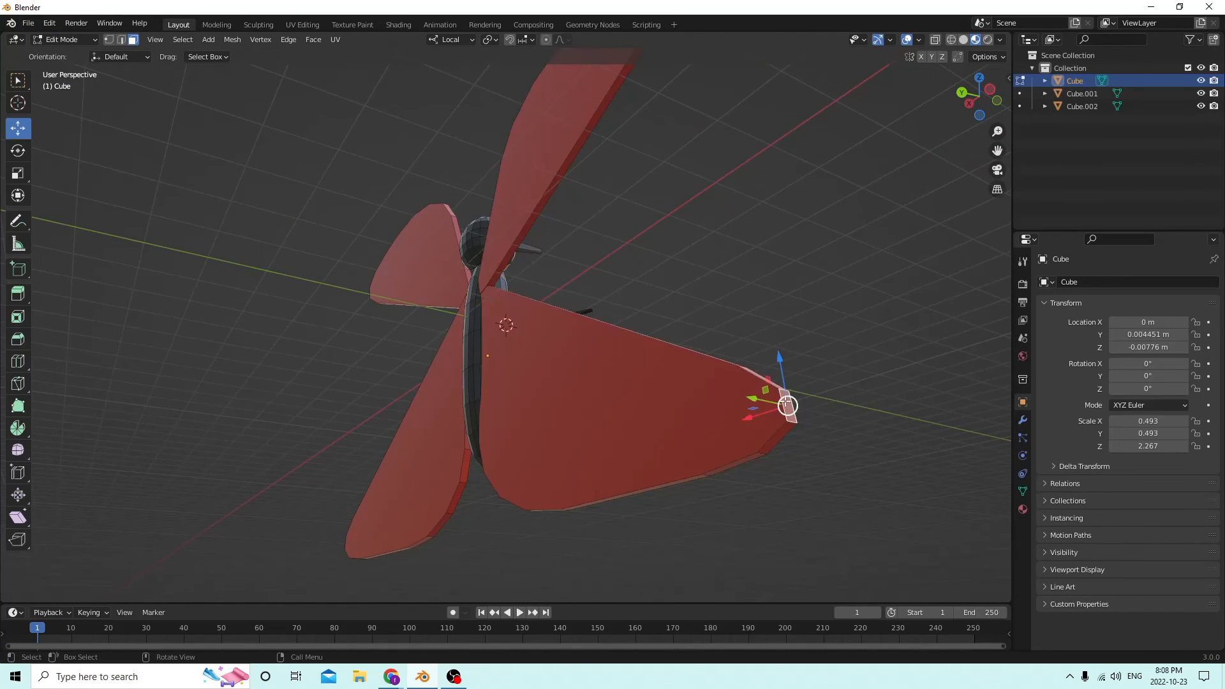
middle_drag(776, 404, 794, 413)
drag(770, 464, 743, 464)
middle_drag(743, 463, 259, 446)
middle_drag(311, 476, 23, 273)
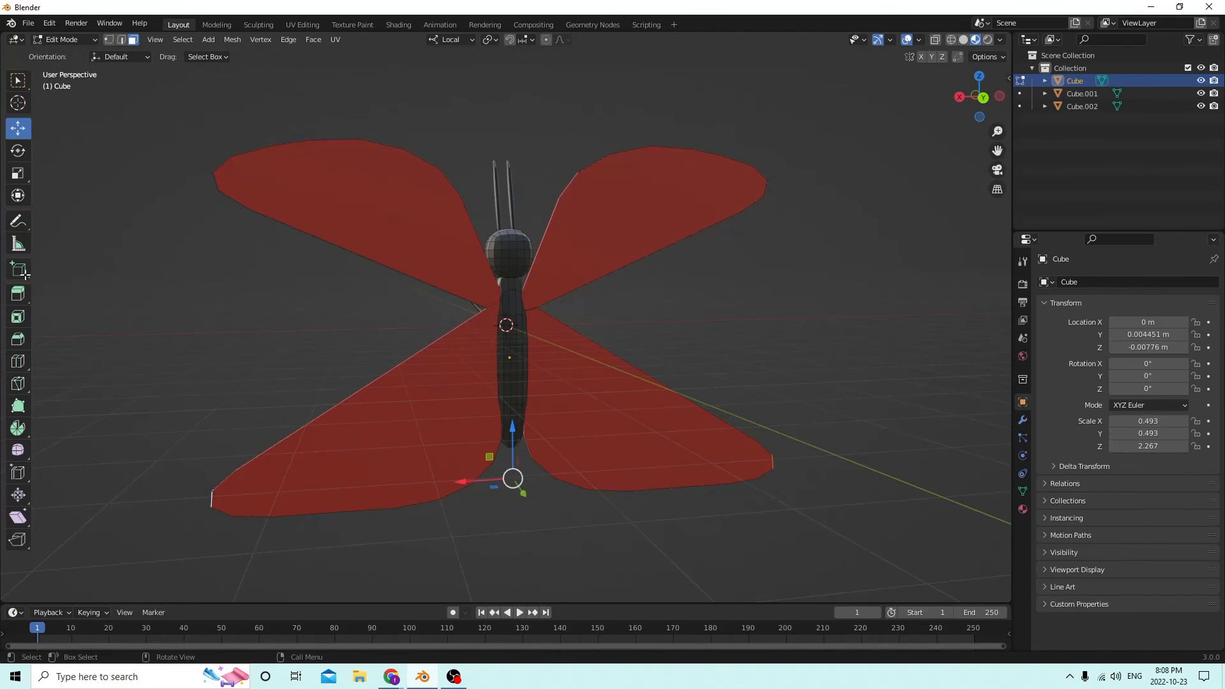
click(17, 173)
drag(467, 483, 504, 480)
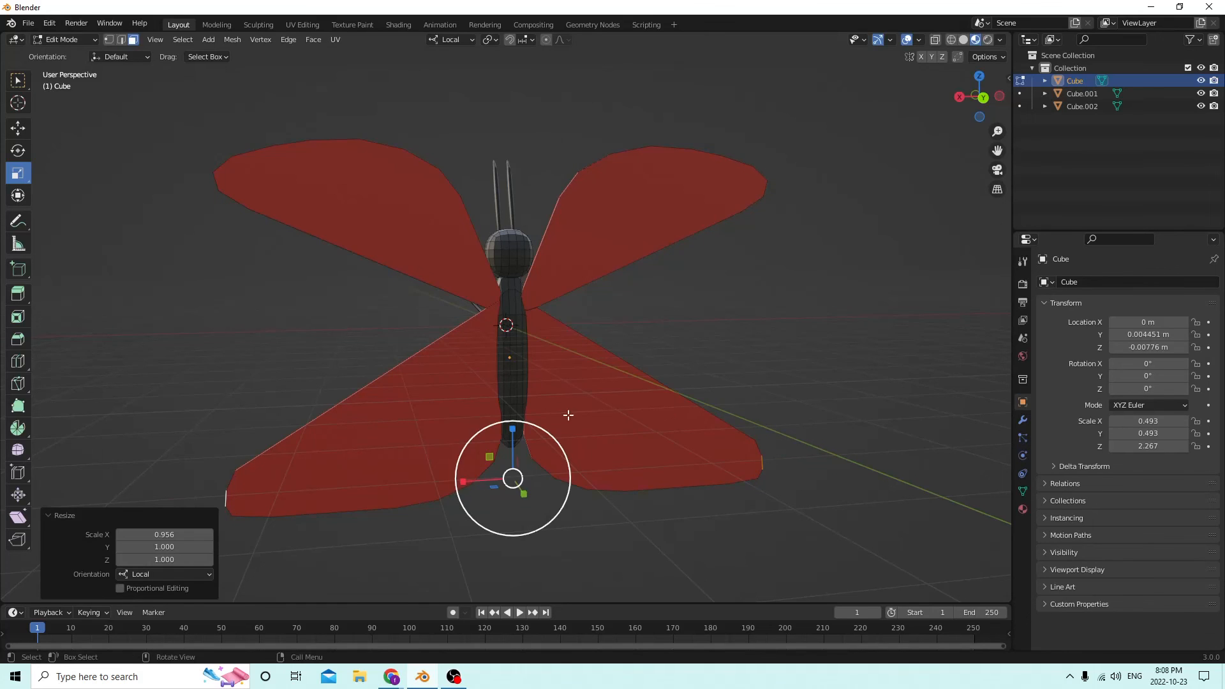
- Inset the back faces of both lower wings together by about 0.000791 m
click(719, 400)
middle_drag(733, 391, 891, 383)
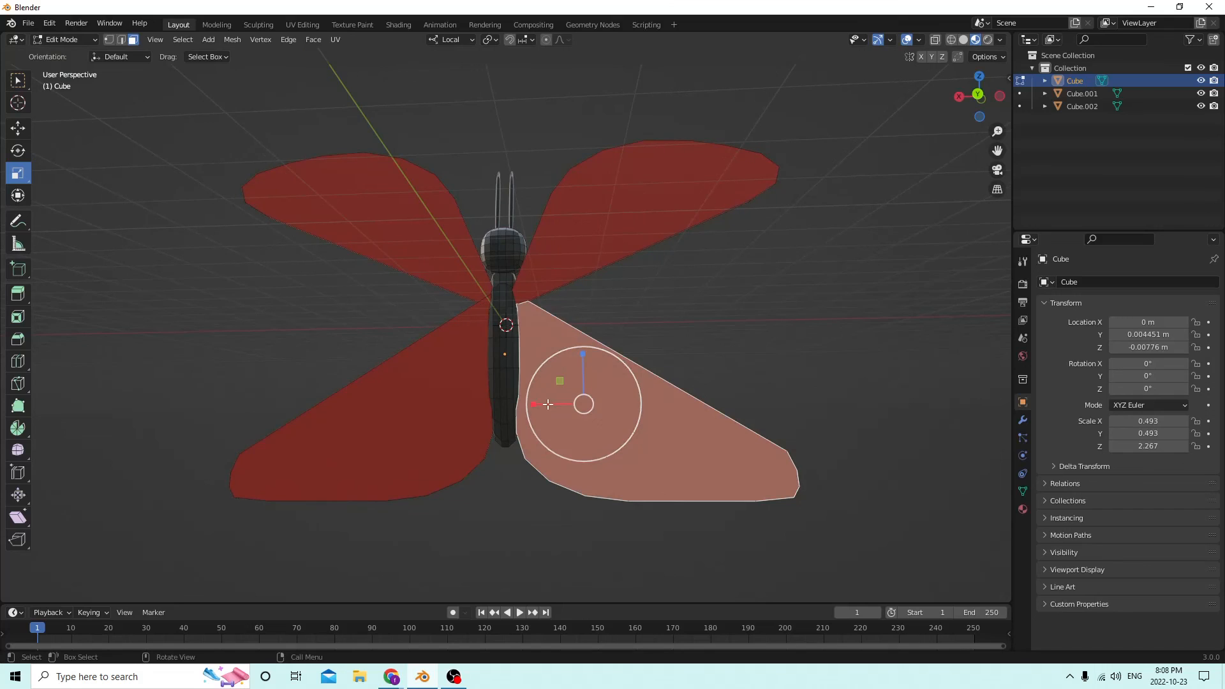
shift+click(444, 417)
key(i)
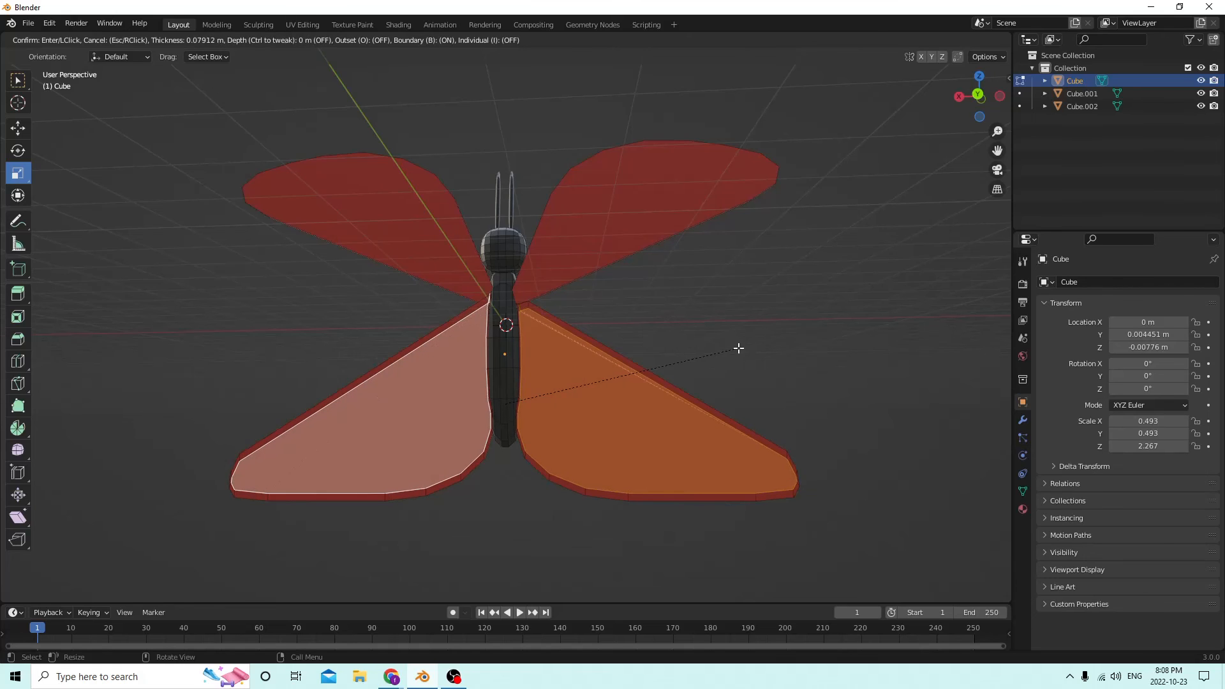
click(739, 348)
middle_drag(738, 347, 767, 350)
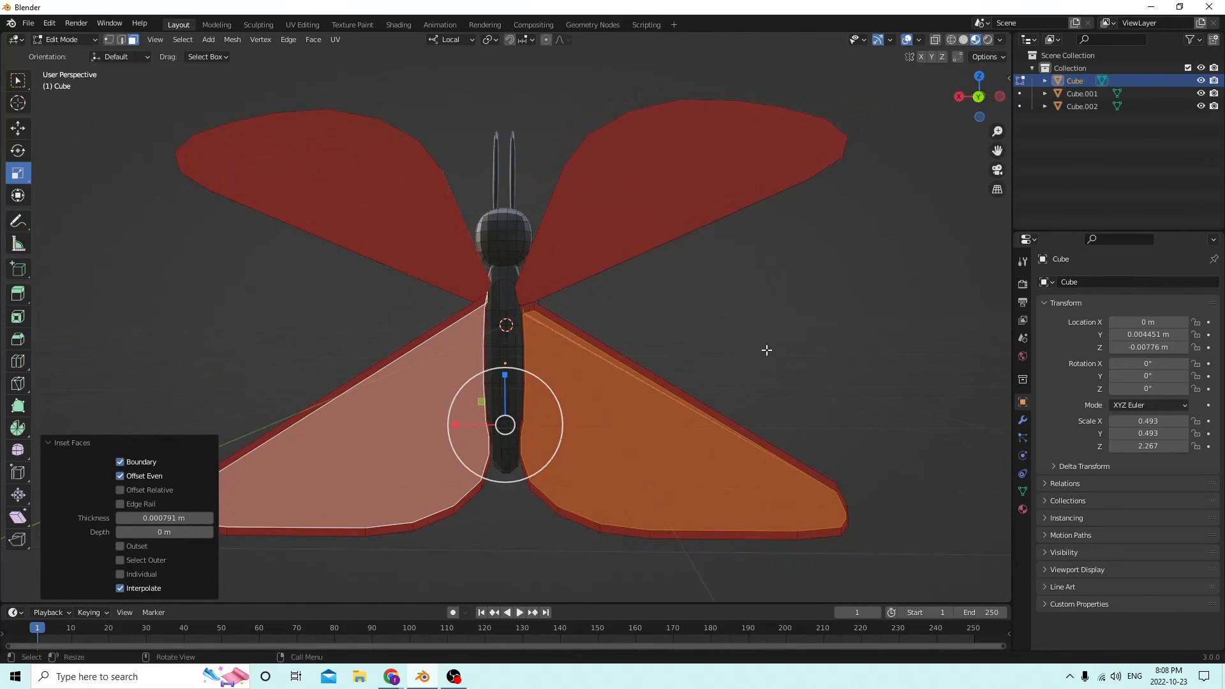
- Inset the back faces of both upper wings together by about 0.000647 m
click(652, 199)
shift+click(477, 153)
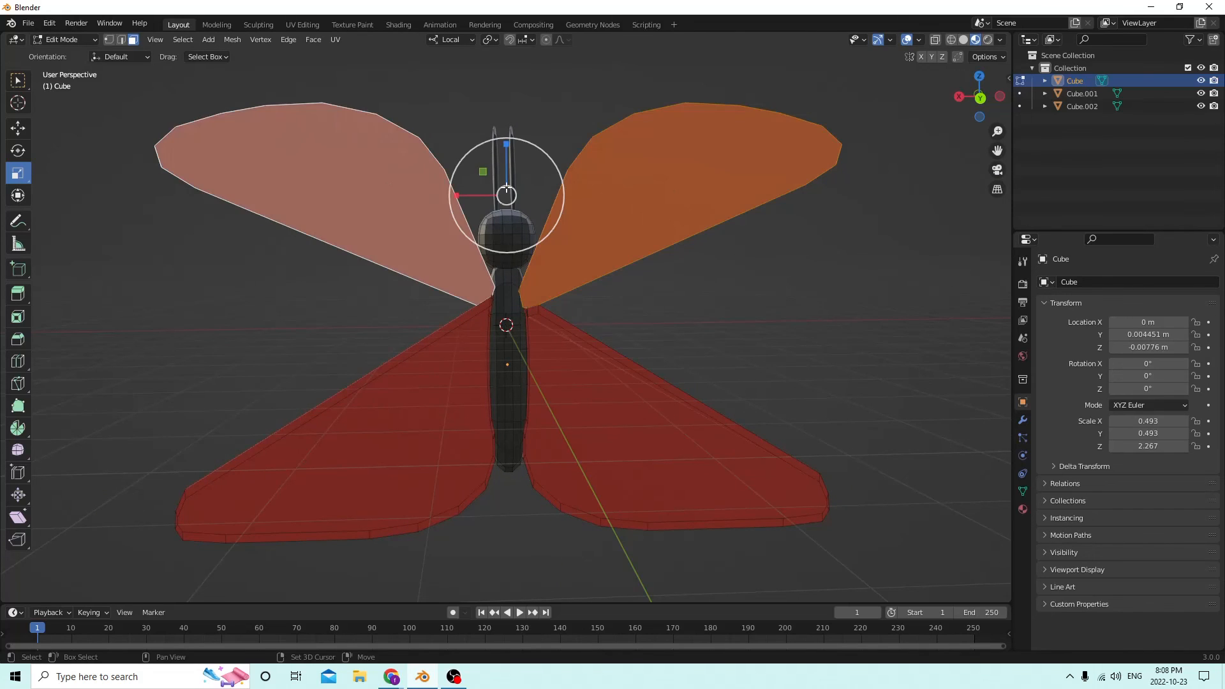
key(i)
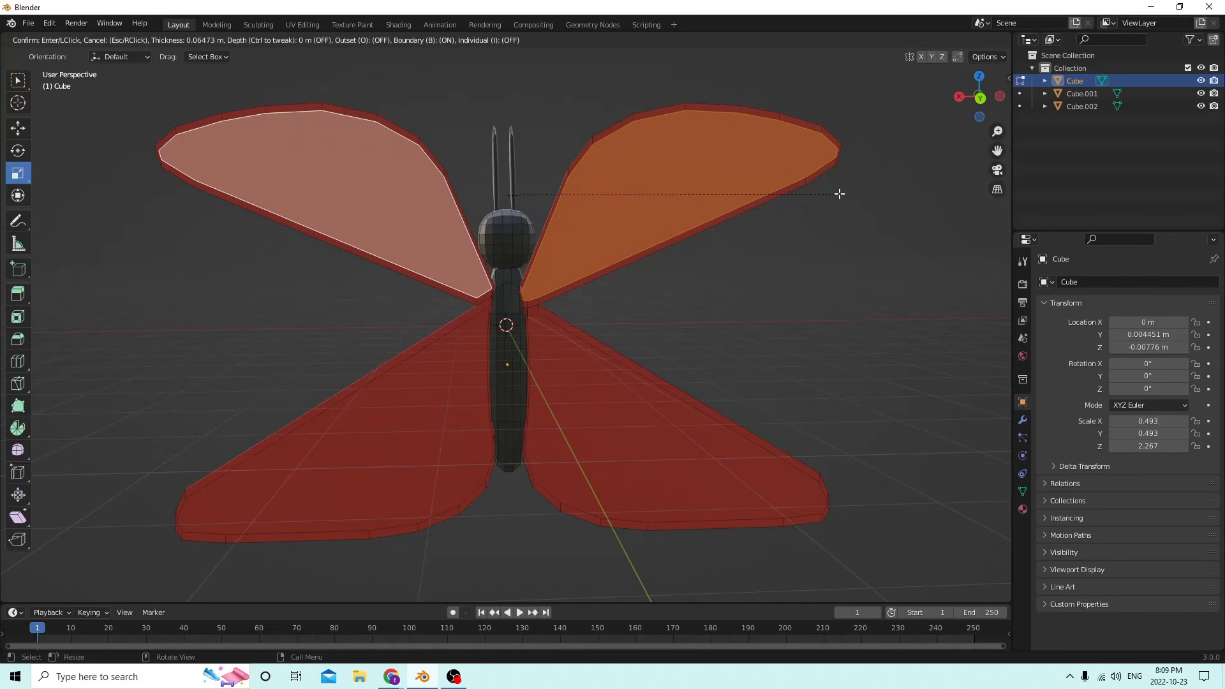
click(839, 193)
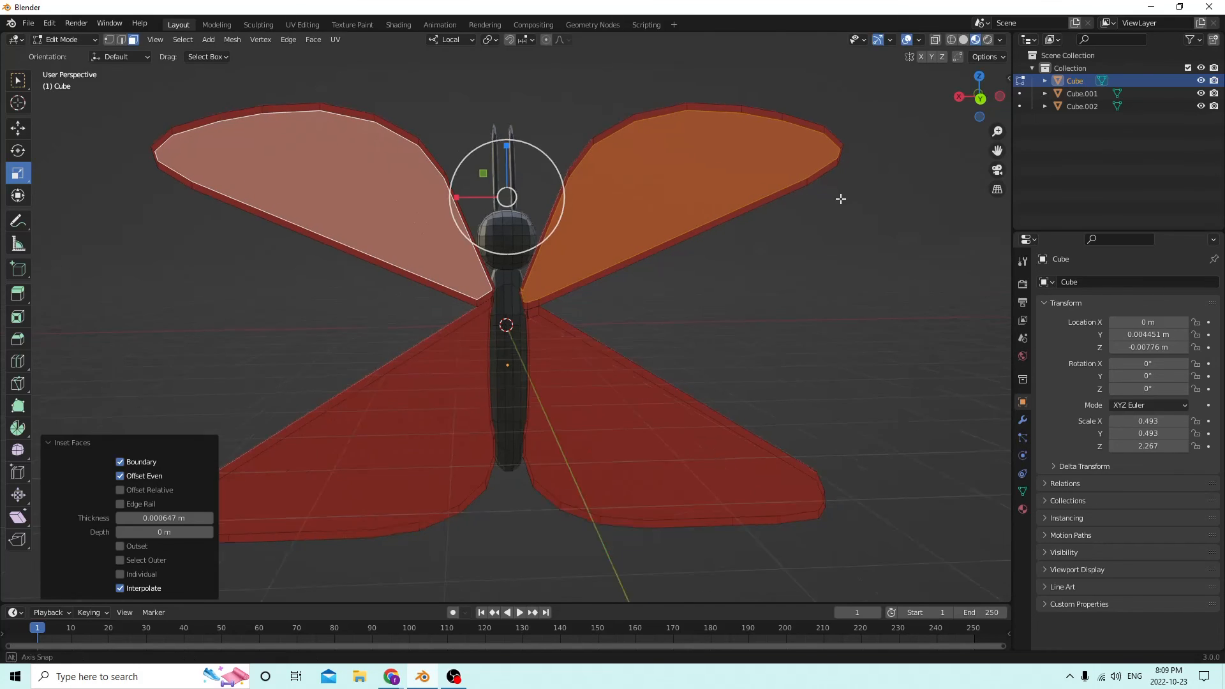
- Select the inset faces of the upper and lower wings on one side and change Material.001's base color to yellow
middle_drag(840, 197, 643, 228)
middle_drag(593, 412, 549, 349)
click(549, 349)
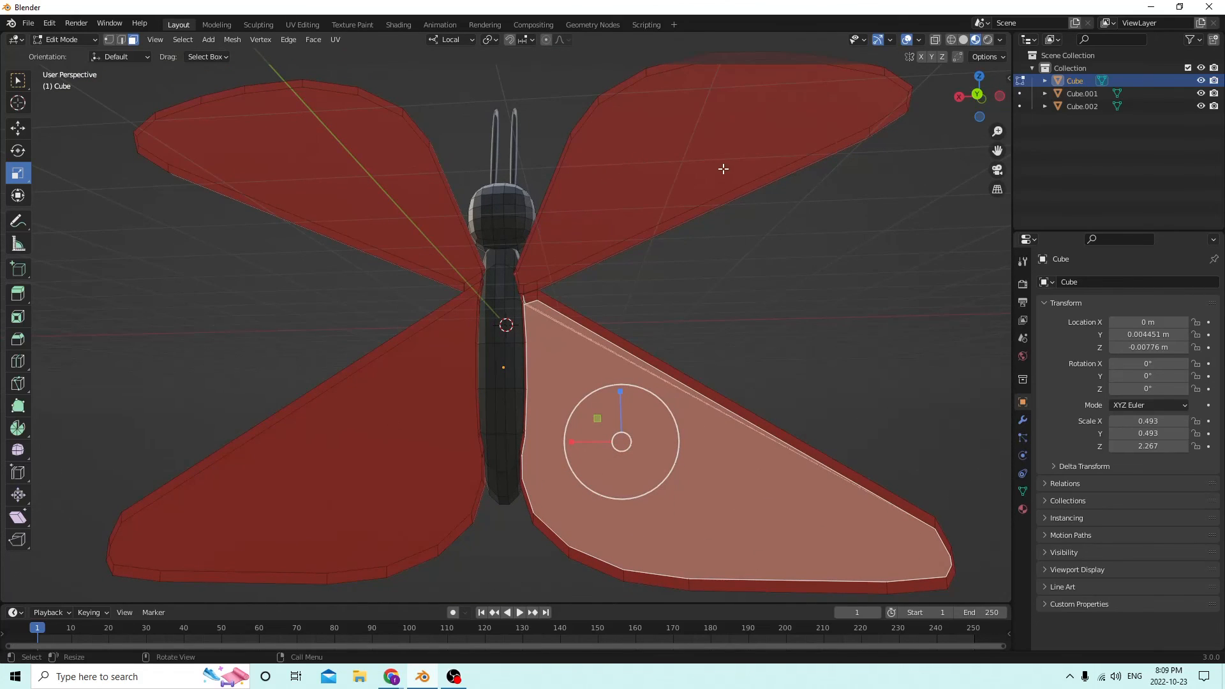
mouse_move(723, 169)
middle_down()
mouse_move(743, 186)
mouse_move(717, 185)
middle_up()
click(657, 190)
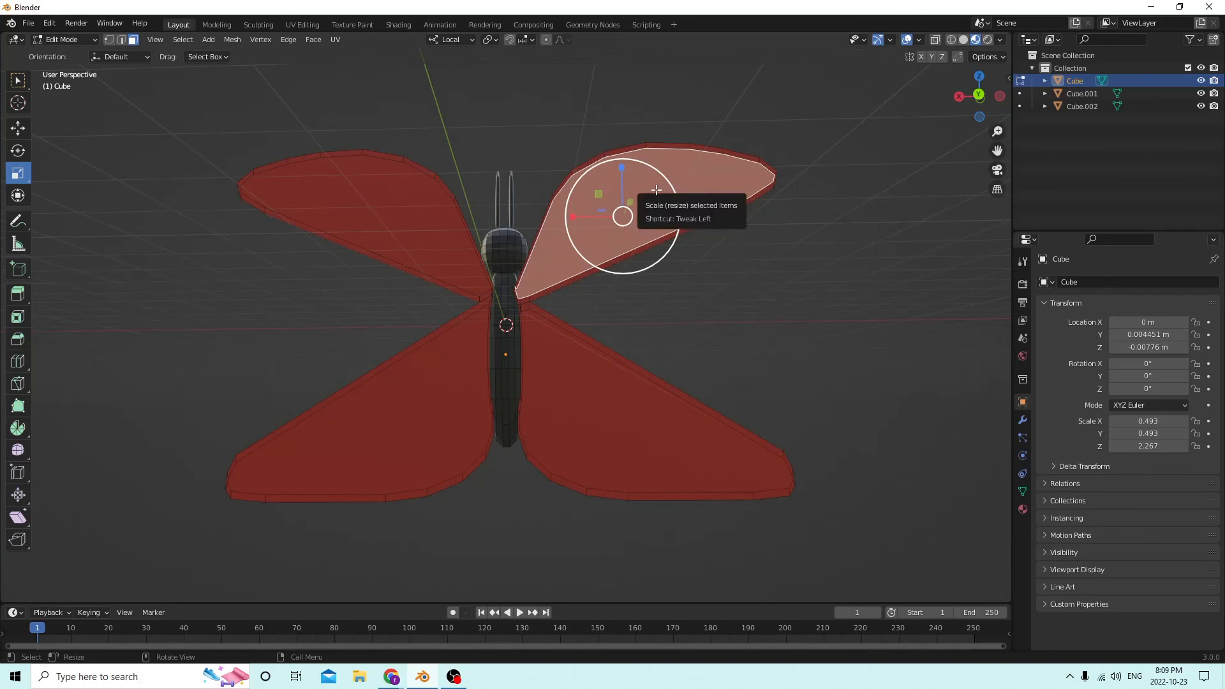
shift+click(606, 371)
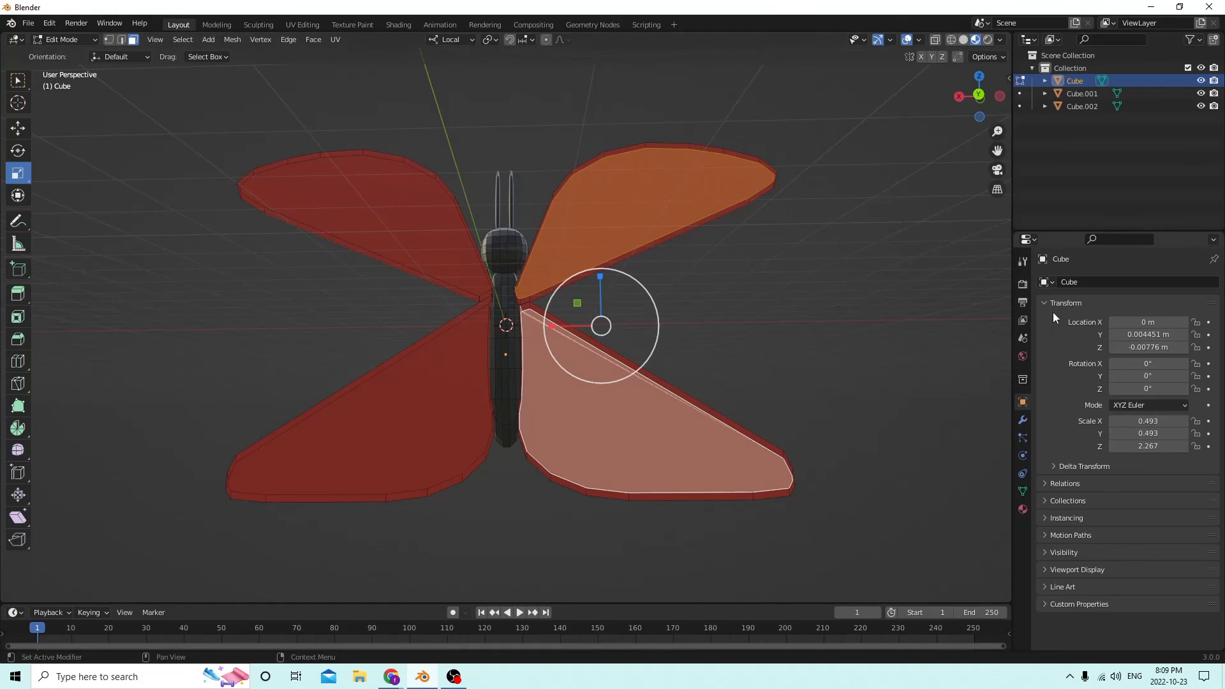
click(1022, 509)
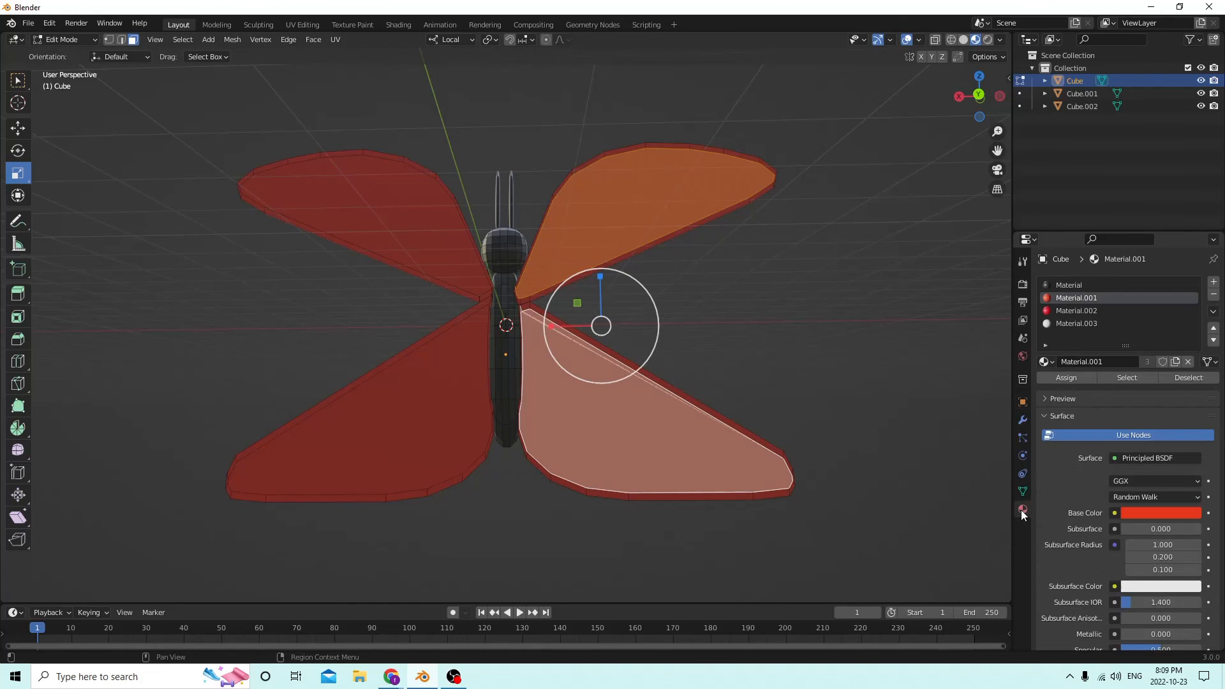
click(1153, 511)
drag(1127, 418, 1105, 398)
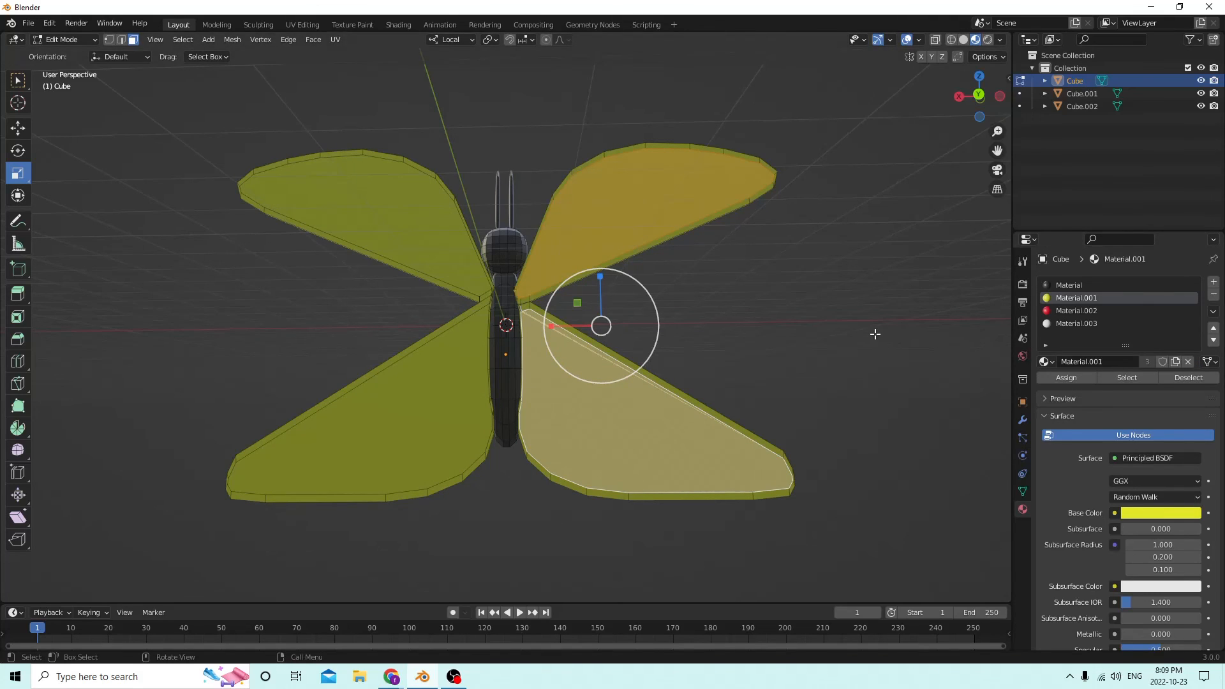
middle_drag(874, 334, 851, 339)
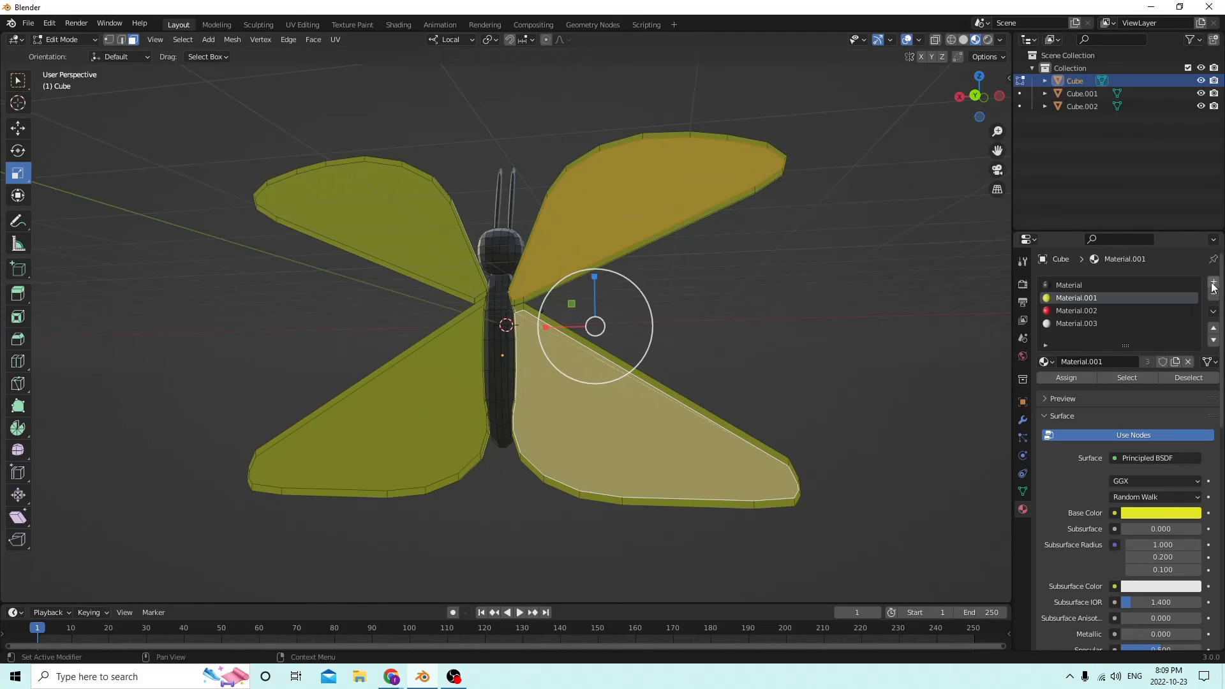
- Add a new material with a red base color of hue 0.993 and saturation 0.972, and assign it to the selected inset wing faces
click(1212, 285)
click(1098, 360)
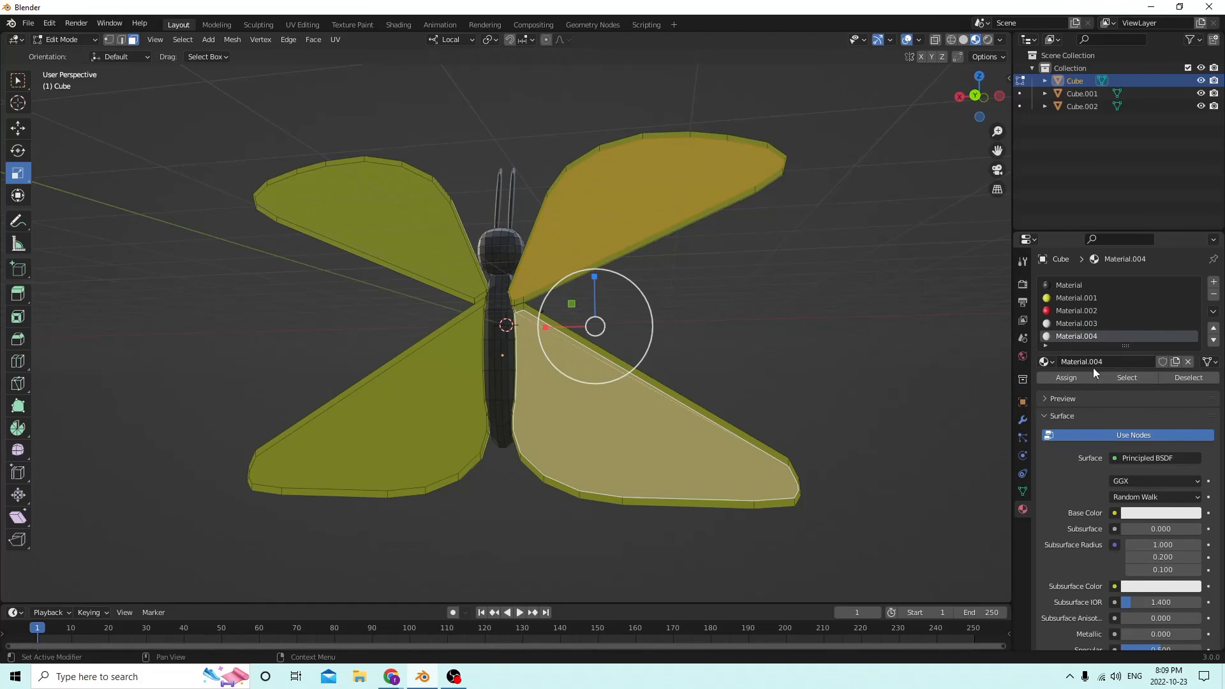
click(1140, 514)
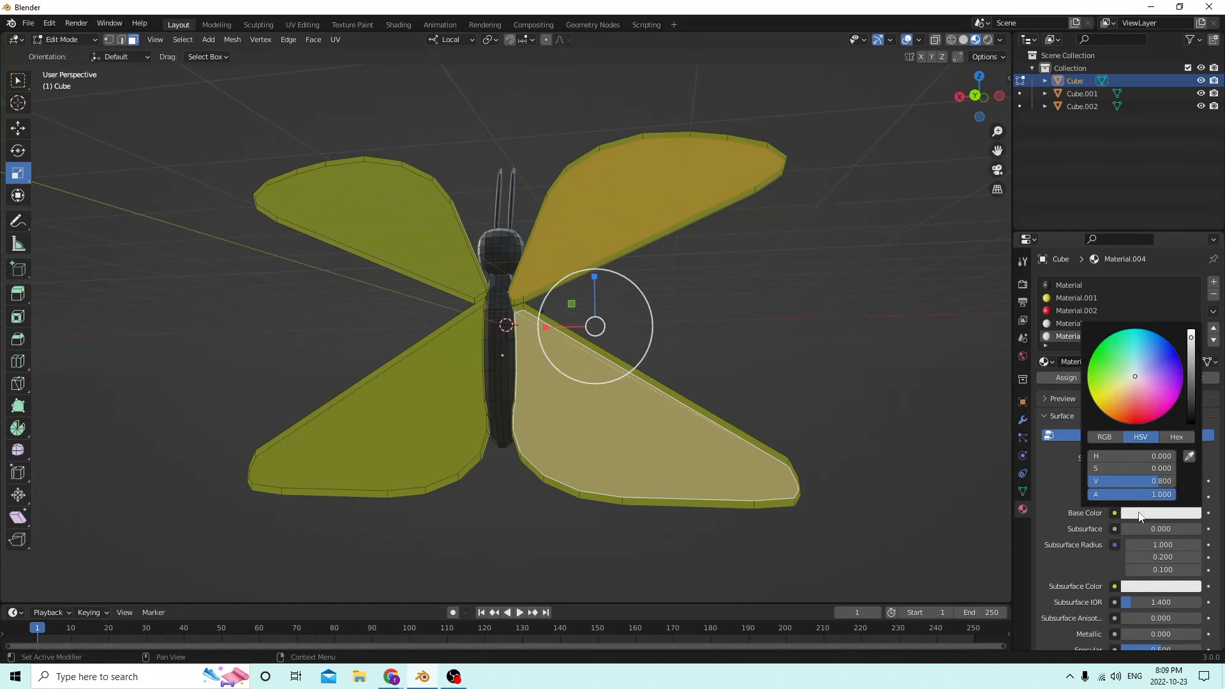
drag(1134, 379, 1140, 415)
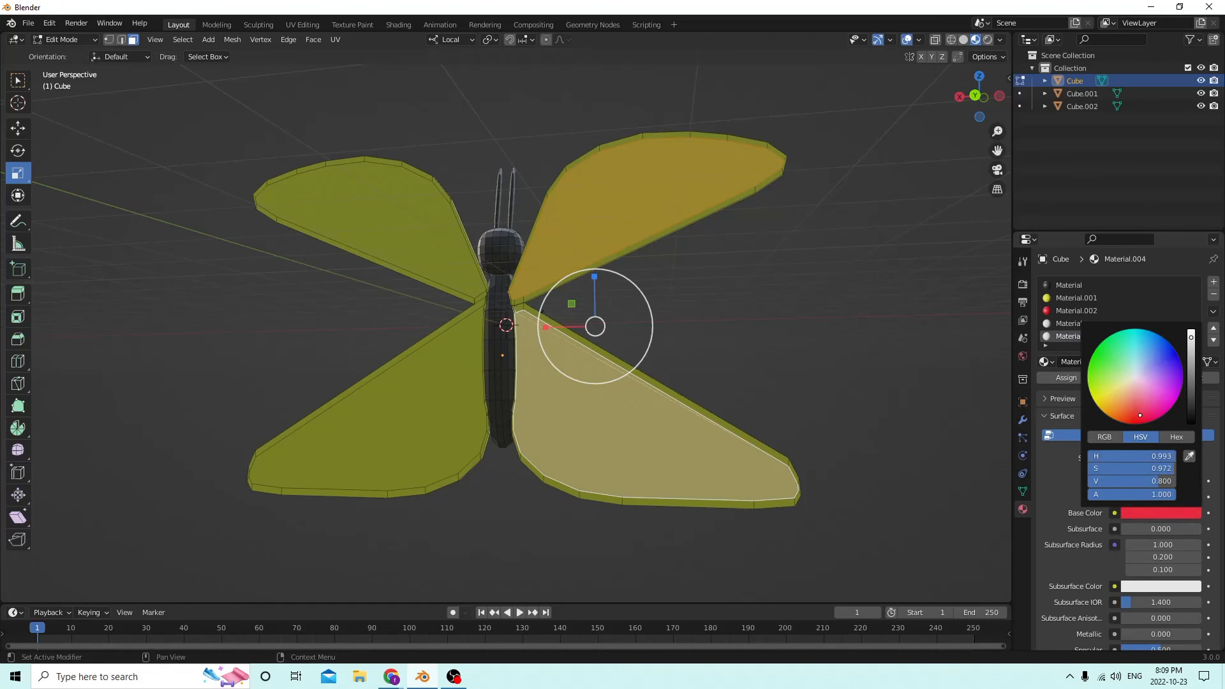
click(1050, 379)
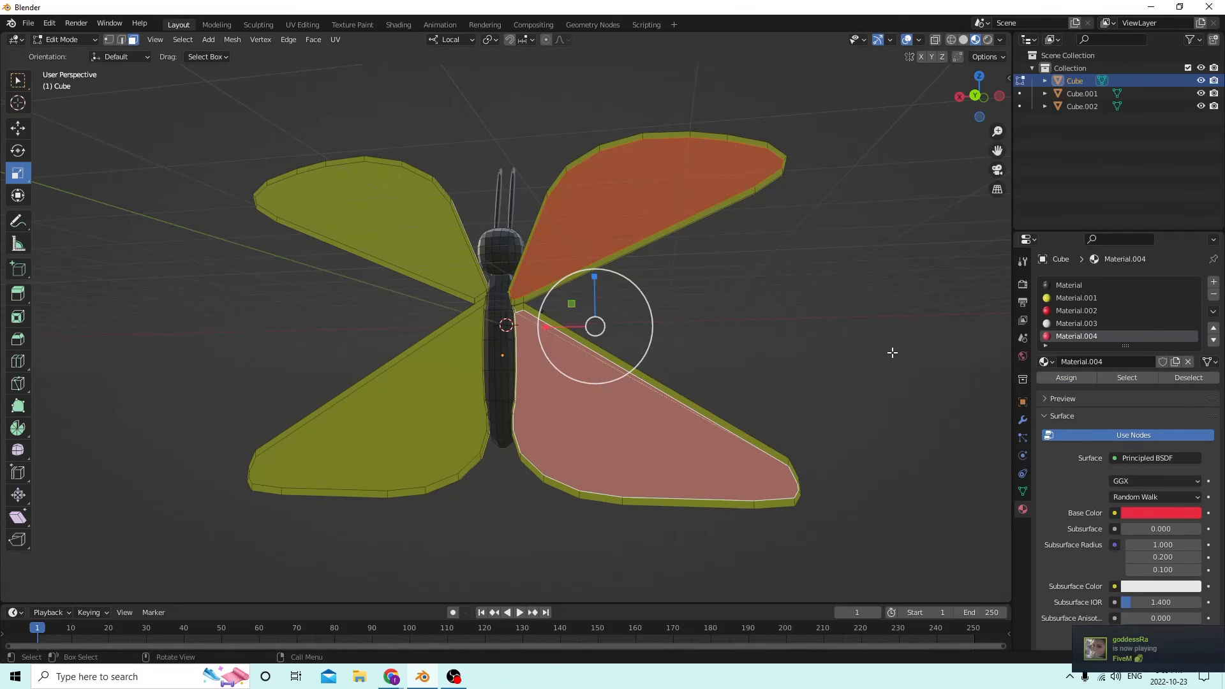
- Assign the red Material.004 to the inset faces of the upper and lower wings on the still-yellow side, and deselect everything
click(791, 345)
middle_drag(790, 344, 730, 347)
click(461, 390)
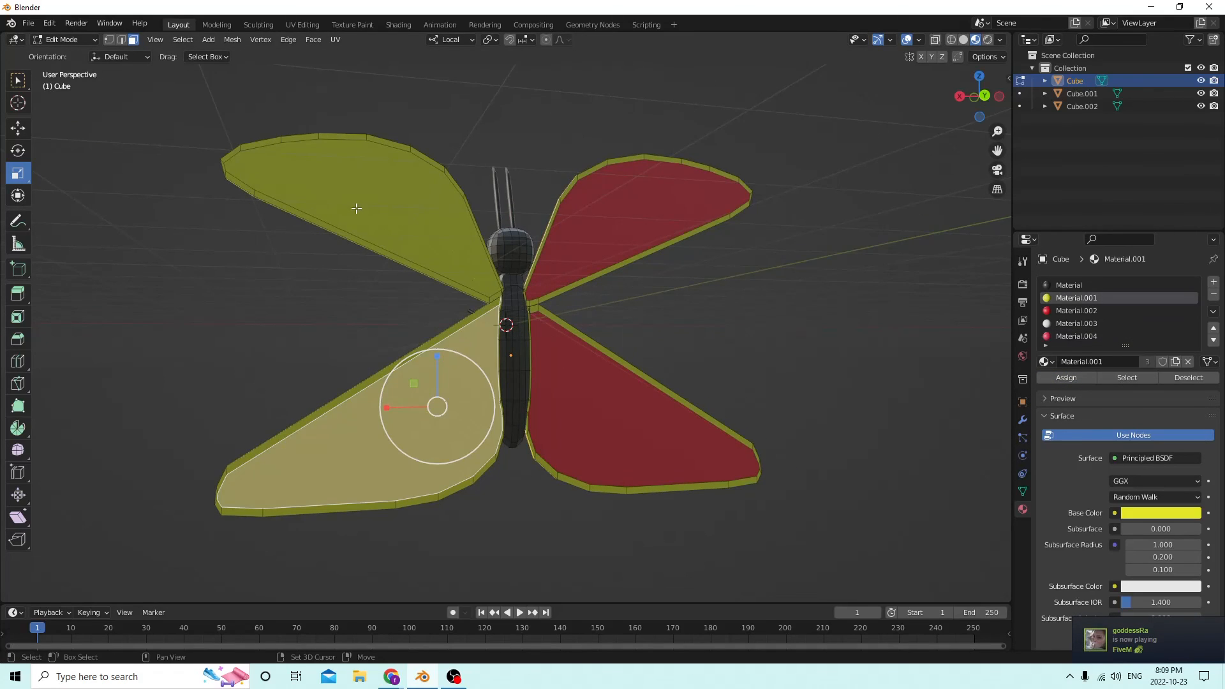
shift+click(356, 204)
click(1070, 336)
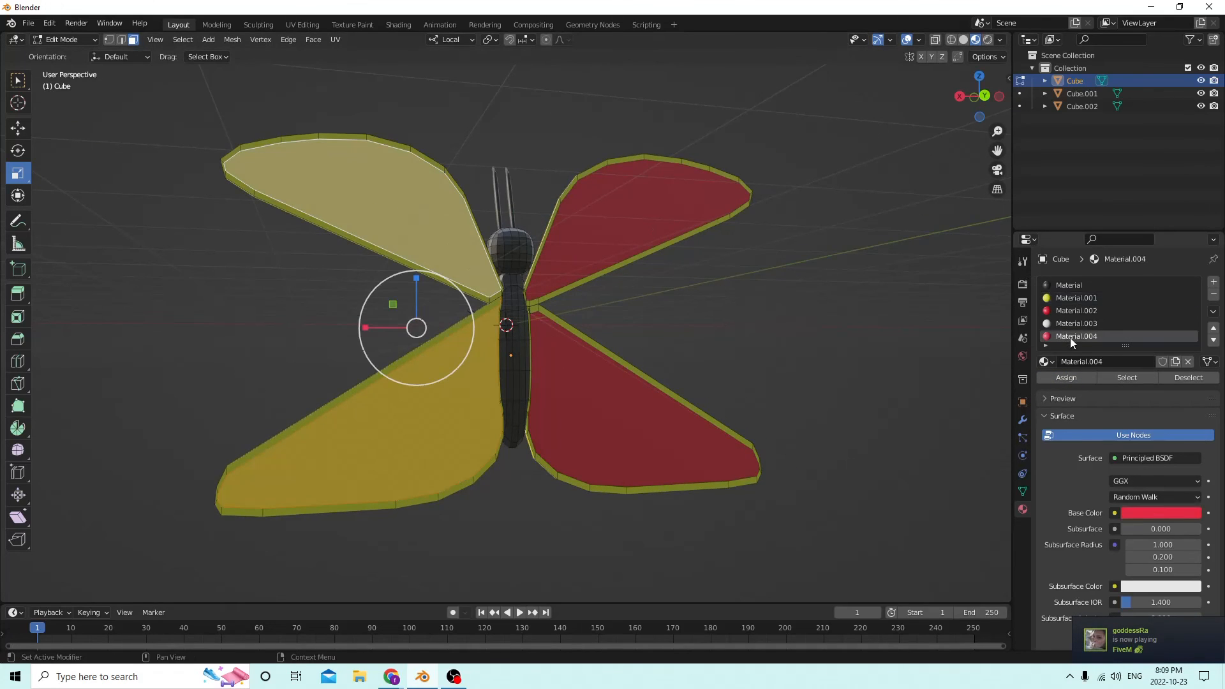
click(1058, 378)
click(886, 329)
mouse_move(886, 329)
middle_down()
mouse_move(719, 327)
mouse_move(867, 328)
middle_up()
scroll(844, 328, up, 3)
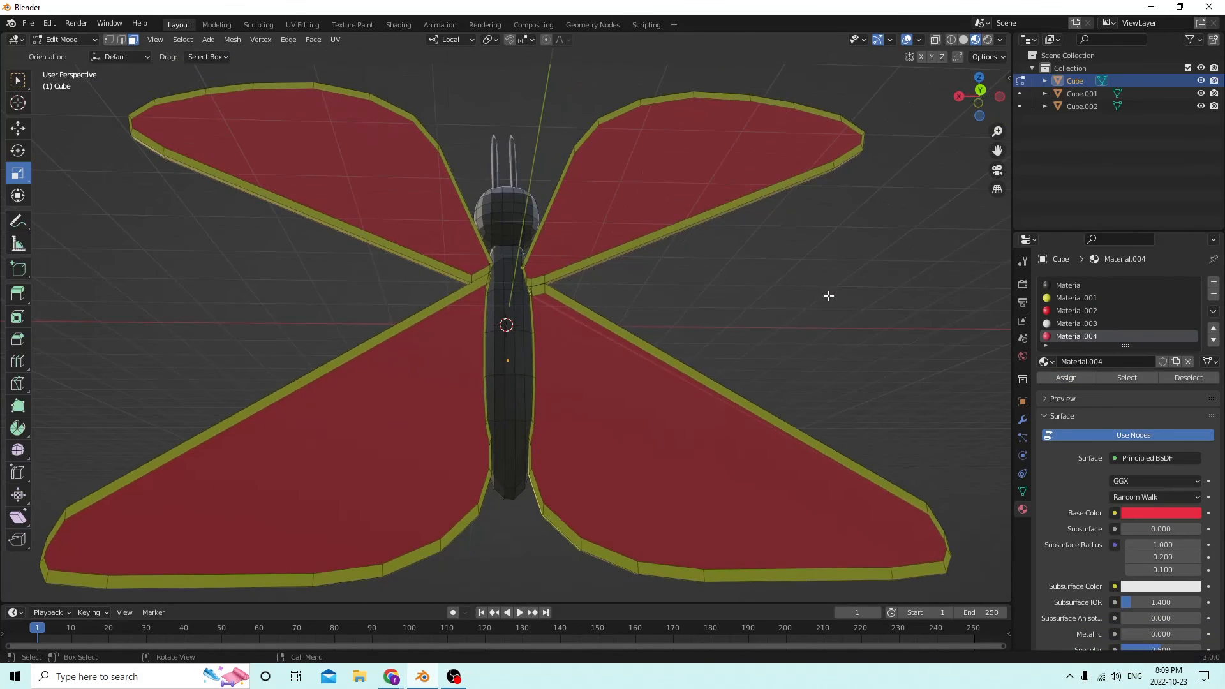
- Inspect the back wing panels and their borders around the body, and return the butterfly to Object Mode
click(637, 464)
middle_drag(706, 423, 834, 397)
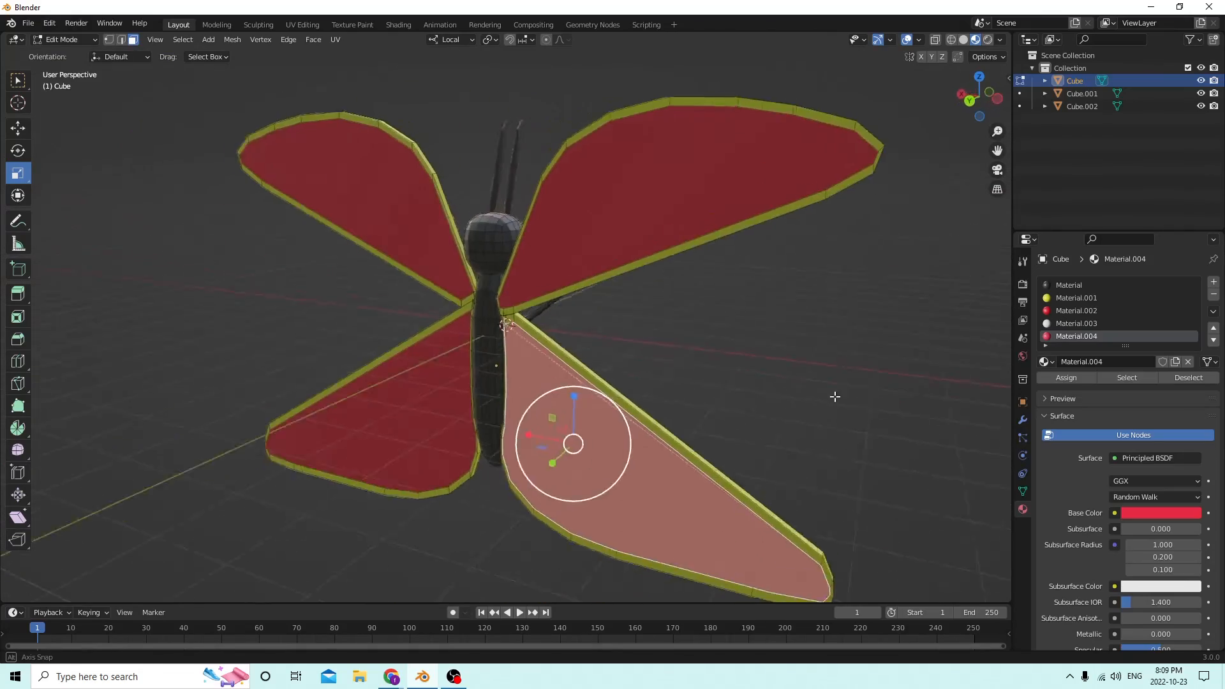
scroll(801, 389, up, 8)
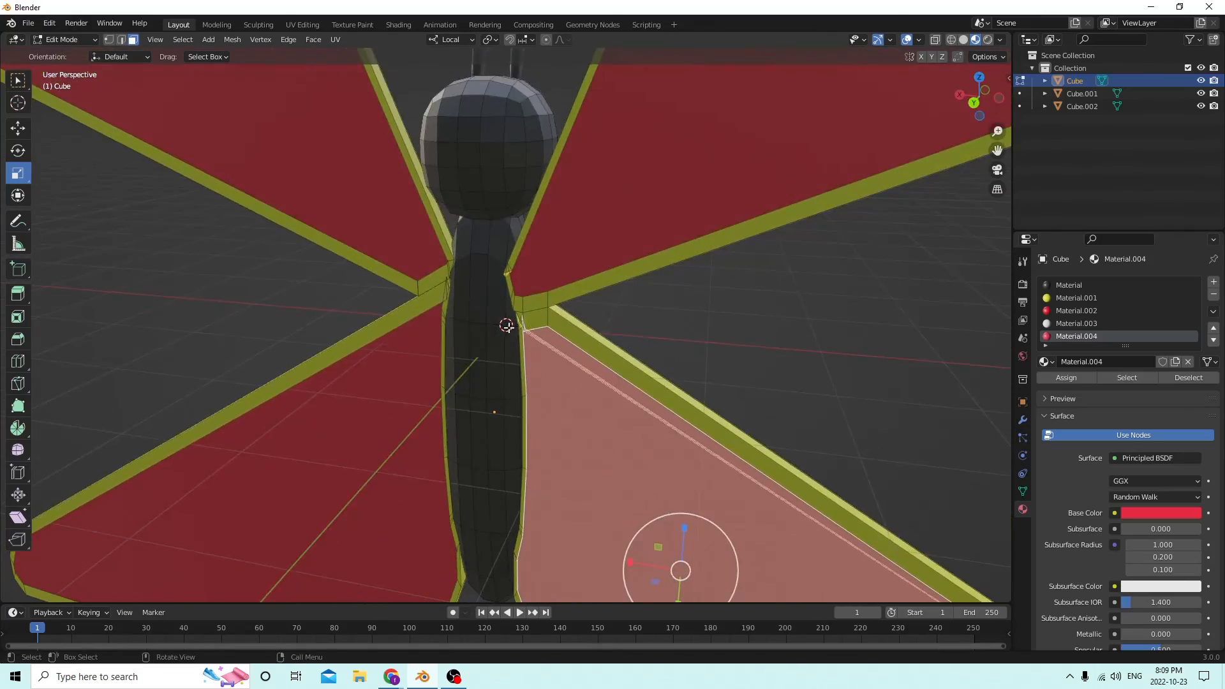
middle_drag(547, 319, 364, 241)
scroll(467, 199, up, 2)
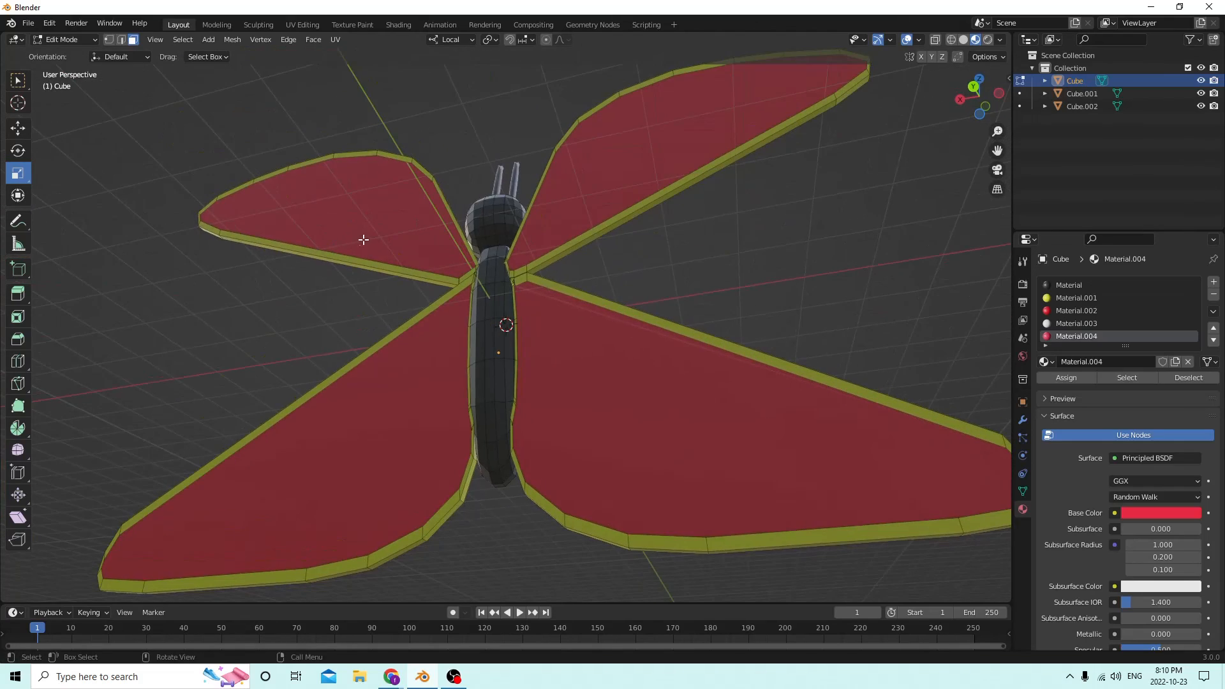
click(442, 357)
middle_drag(647, 370, 548, 368)
middle_drag(684, 249, 615, 338)
key(Tab)
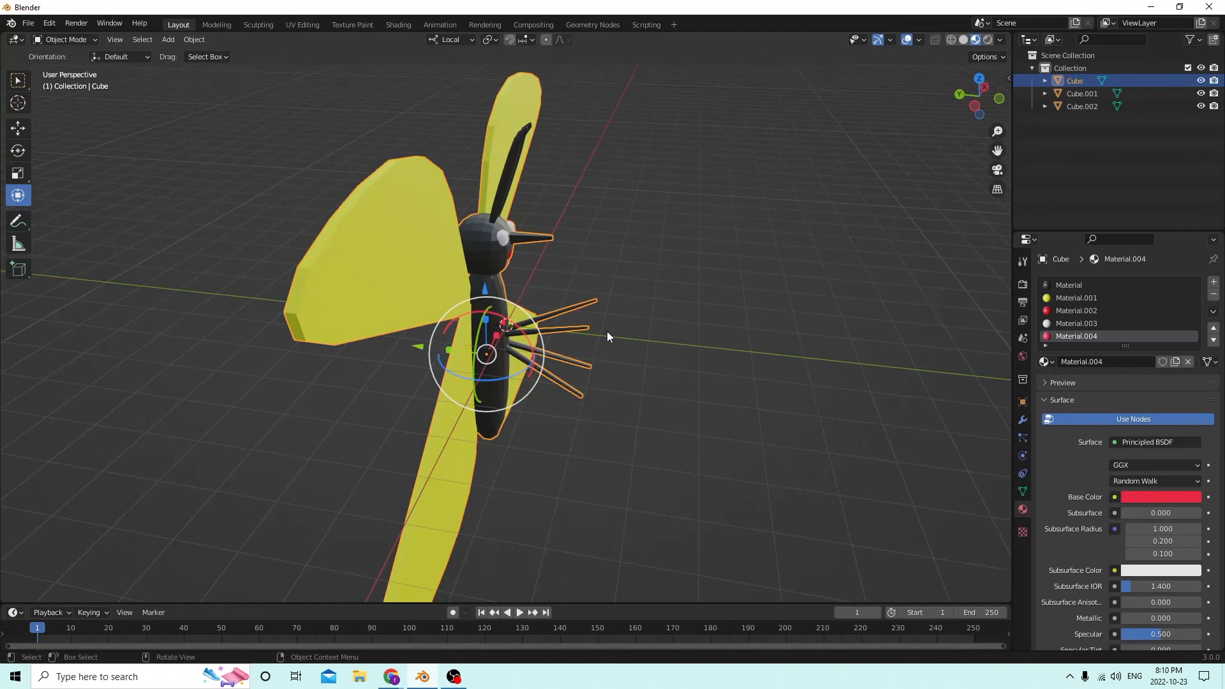